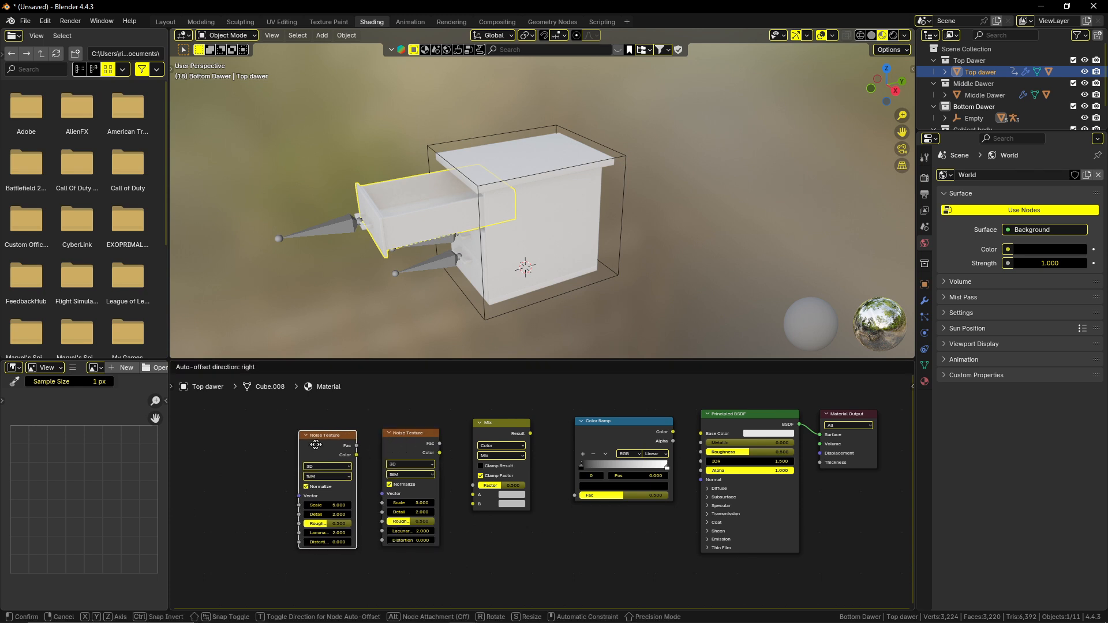
Place the extra Noise Texture node beside the existing one and add Mapping and Texture Coordinate nodes feeding its Vector input.
{"action": "left_click", "coordinate": [316, 447]}
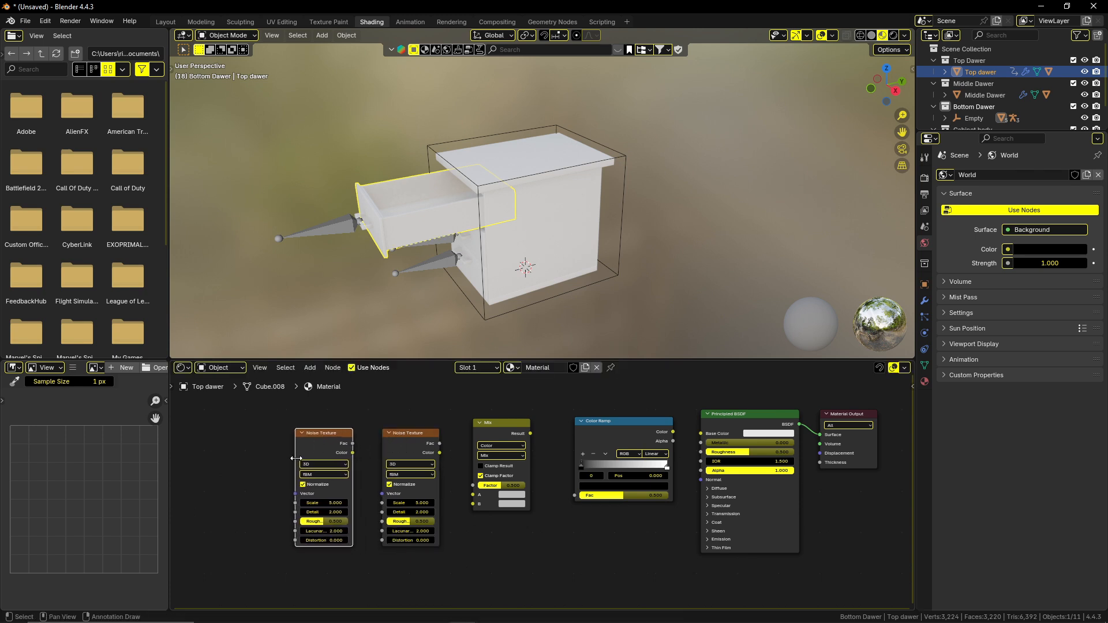
{"action": "key", "text": "ctrl+t"}
{"action": "middle_click_drag", "start_coordinate": [298, 458], "coordinate": [370, 439]}
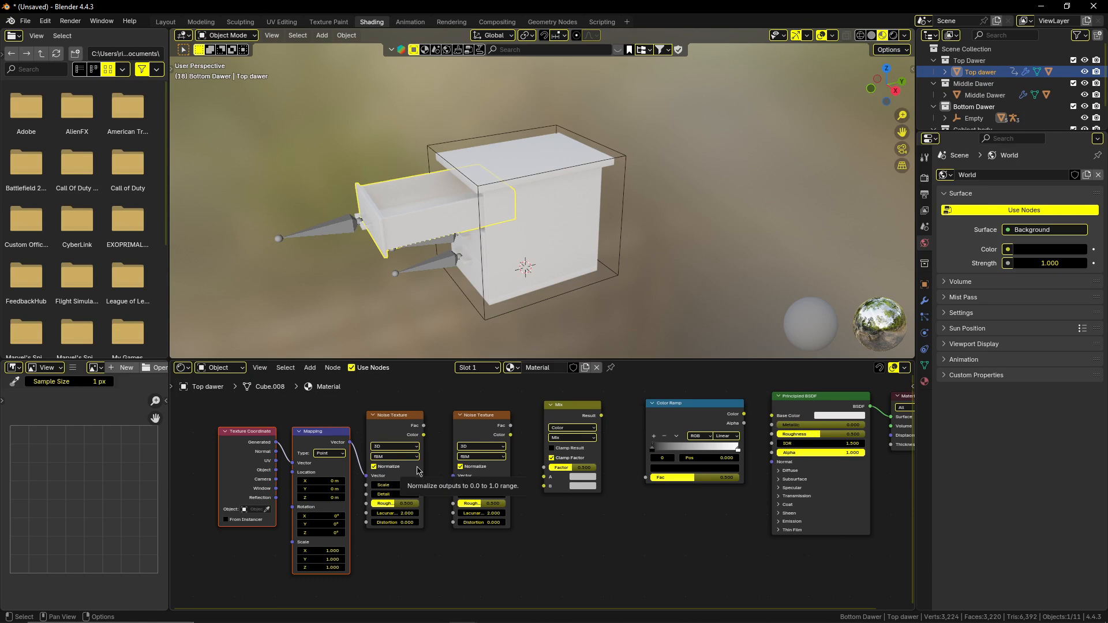
Disable Normalize on the second Noise Texture and link the first Noise Texture's Fac output to its Vector input.
{"action": "left_click", "coordinate": [461, 467]}
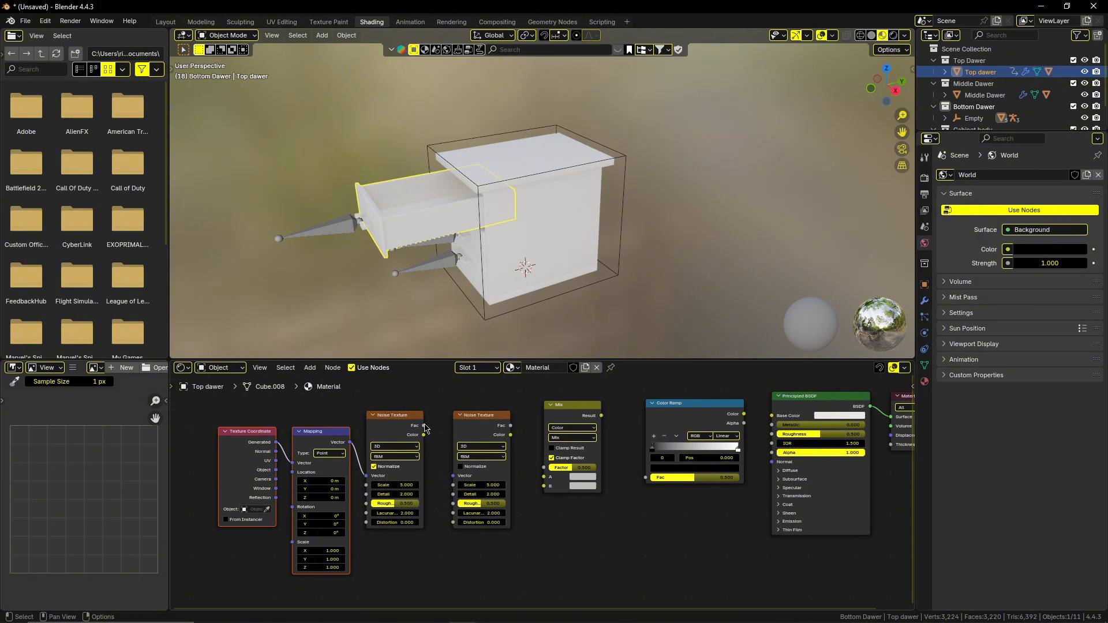
{"action": "left_click_drag", "start_coordinate": [424, 426], "coordinate": [453, 475]}
Link the second Noise Texture's Fac to Mix A and the first's to B, then route Mix through the Color Ramp to Base Color.
{"action": "middle_click_drag", "start_coordinate": [517, 452], "coordinate": [451, 450]}
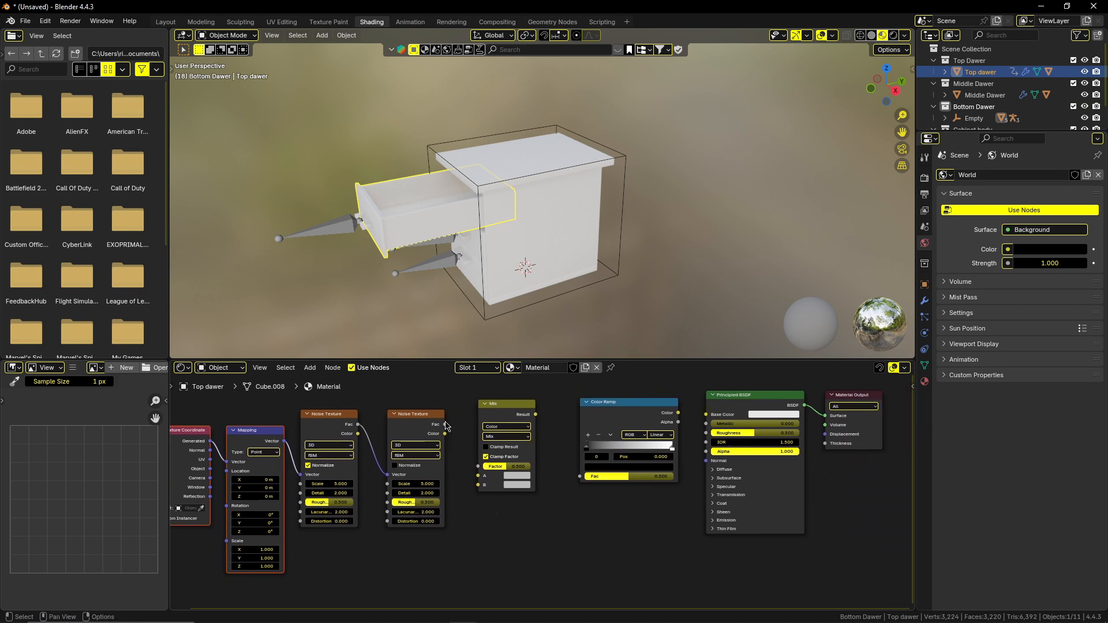
{"action": "left_click_drag", "start_coordinate": [446, 426], "coordinate": [479, 476]}
{"action": "left_click_drag", "start_coordinate": [359, 424], "coordinate": [479, 486]}
{"action": "middle_click_drag", "start_coordinate": [541, 439], "coordinate": [500, 450]}
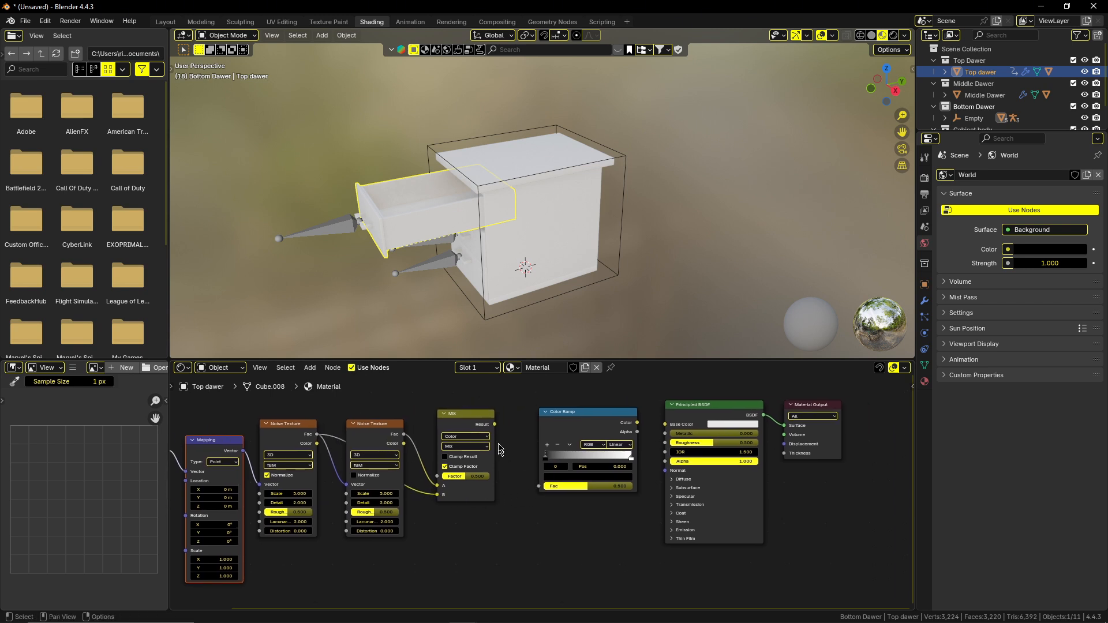
{"action": "left_click_drag", "start_coordinate": [495, 424], "coordinate": [539, 486]}
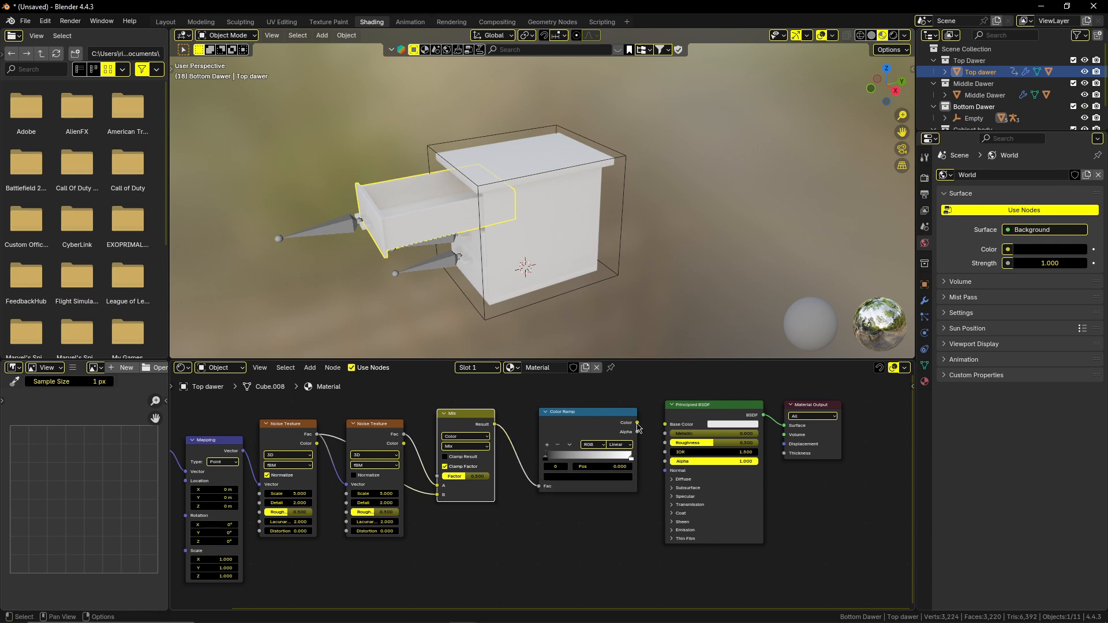
{"action": "left_click_drag", "start_coordinate": [637, 424], "coordinate": [665, 424]}
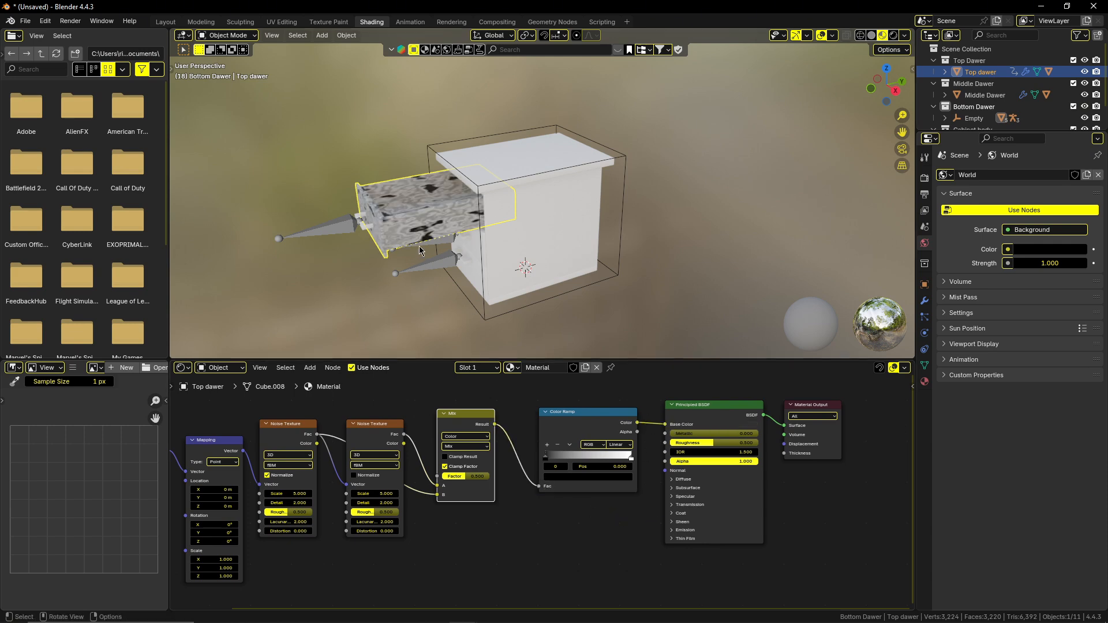
Add a middle color stop at position 0.5 to the Color Ramp node.
{"action": "middle_click_drag", "start_coordinate": [419, 246], "coordinate": [437, 311]}
{"action": "scroll", "coordinate": [501, 248], "scroll_direction": "up", "scroll_amount": 3}
{"action": "middle_click_drag", "start_coordinate": [613, 533], "coordinate": [589, 538], "text": "shift"}
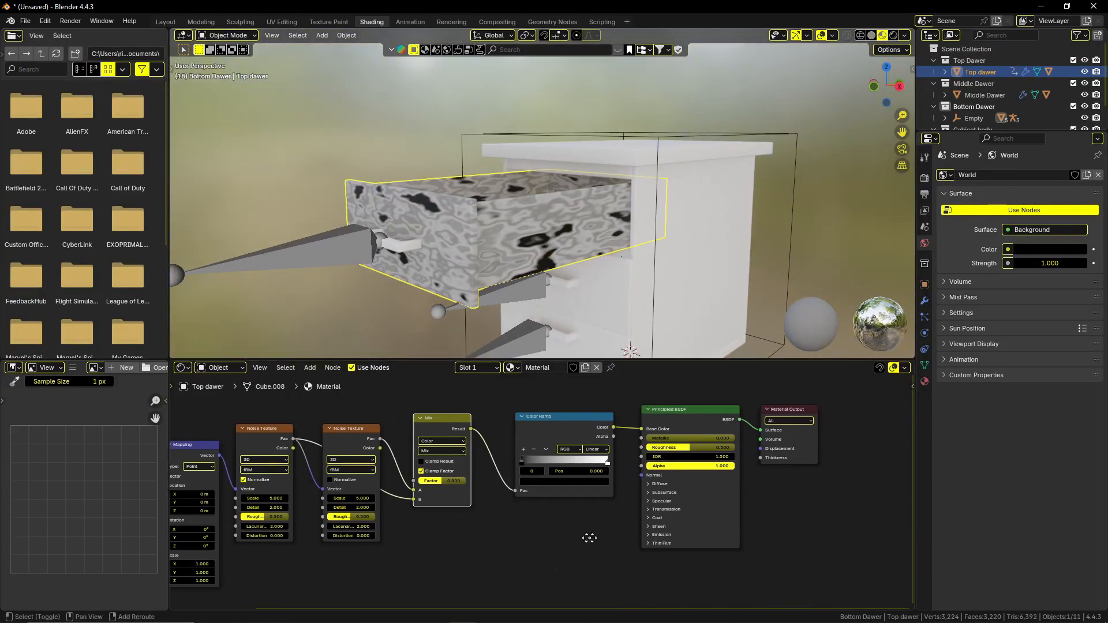
{"action": "scroll", "coordinate": [589, 537], "scroll_direction": "up", "scroll_amount": 5}
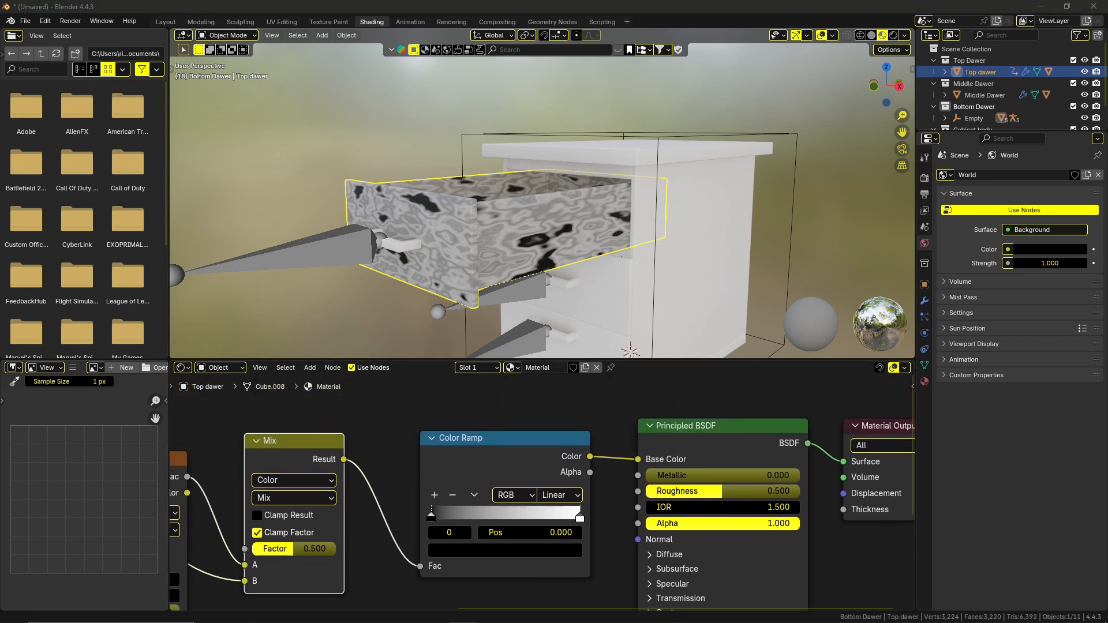
{"action": "left_click", "coordinate": [435, 496]}
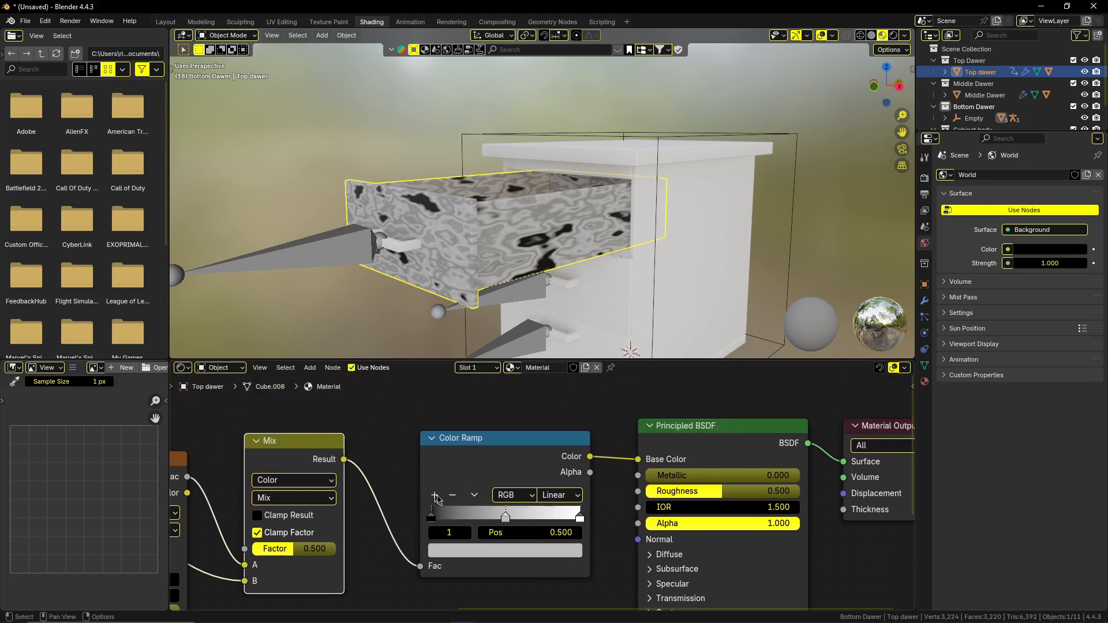
Set the Color Ramp's first stop to the dark brown hex color #664228FF.
{"action": "left_click", "coordinate": [431, 515]}
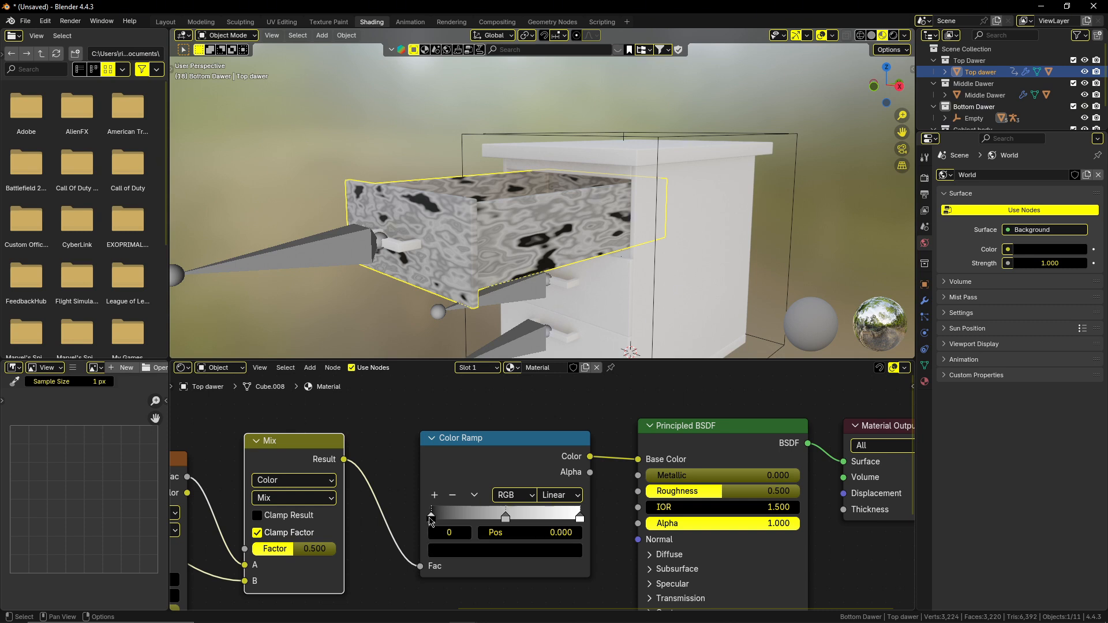
{"action": "left_click", "coordinate": [480, 552]}
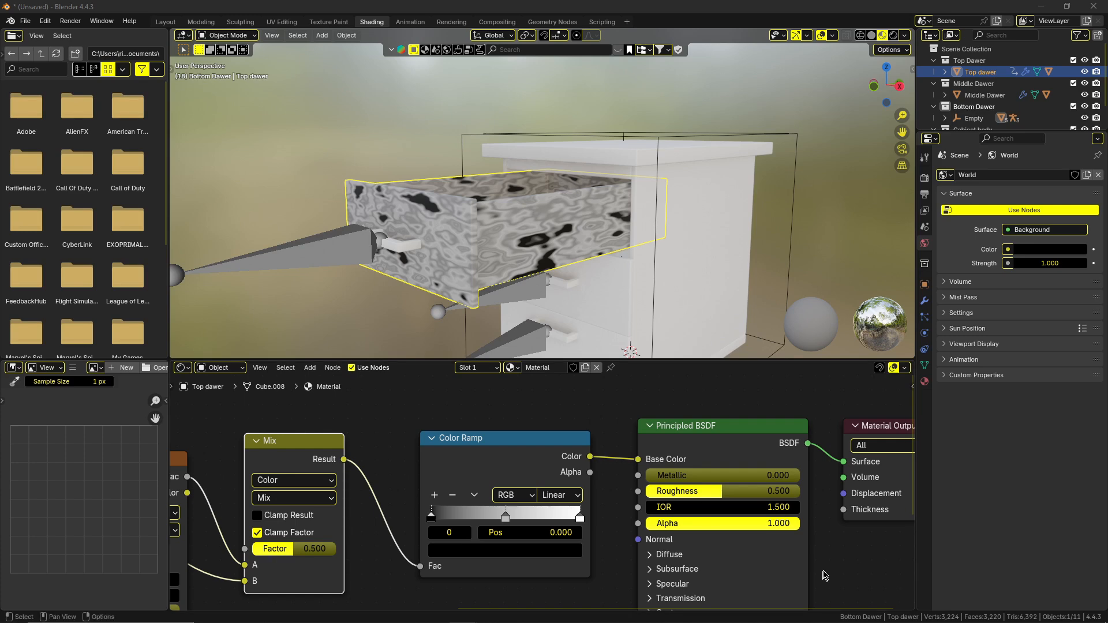
{"action": "left_click", "coordinate": [470, 551]}
{"action": "left_click", "coordinate": [508, 532]}
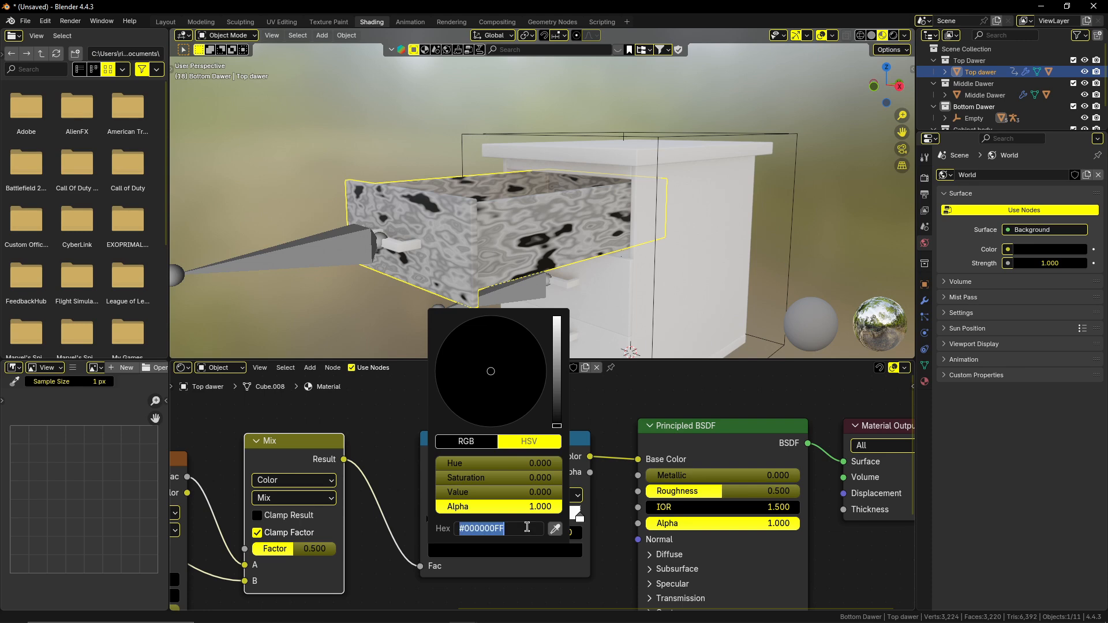
{"action": "type", "text": "#664228FF"}
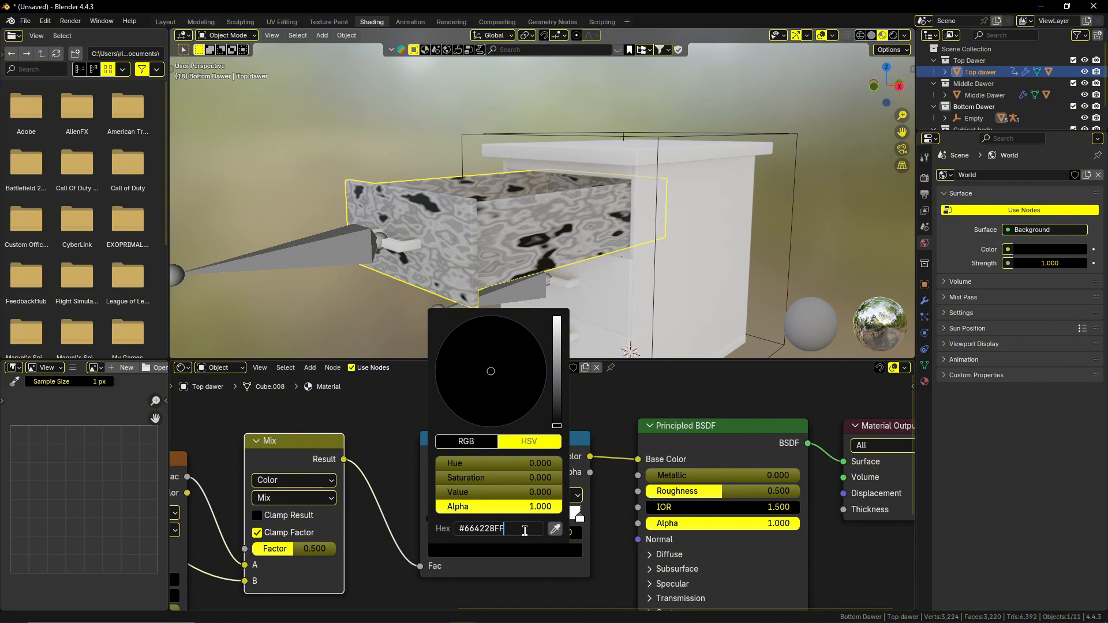
{"action": "left_click", "coordinate": [608, 552]}
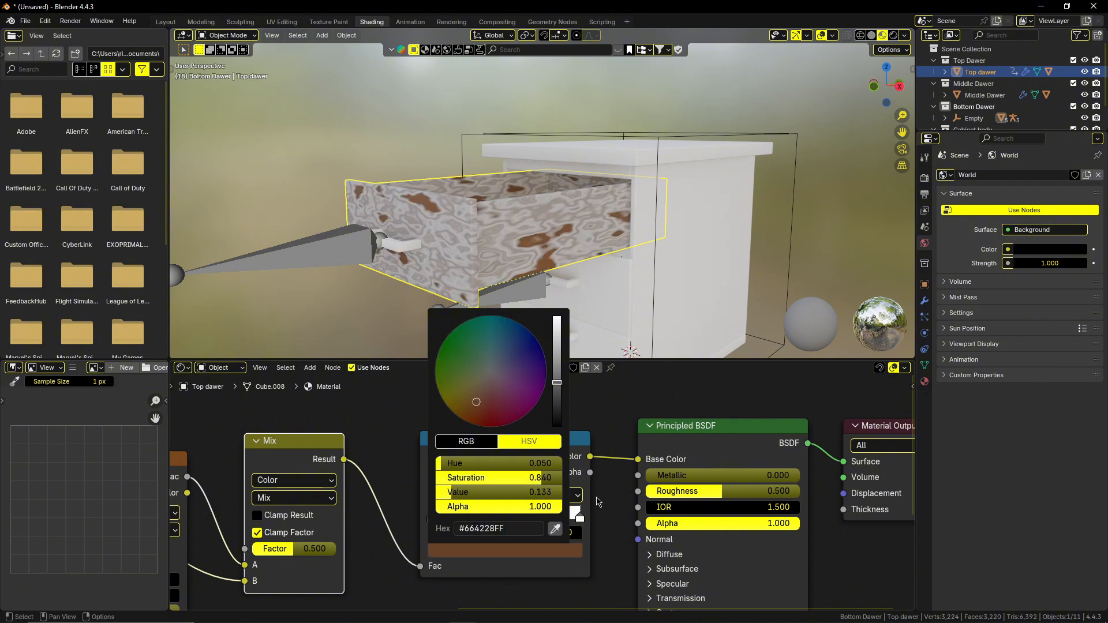
{"action": "left_click", "coordinate": [605, 517]}
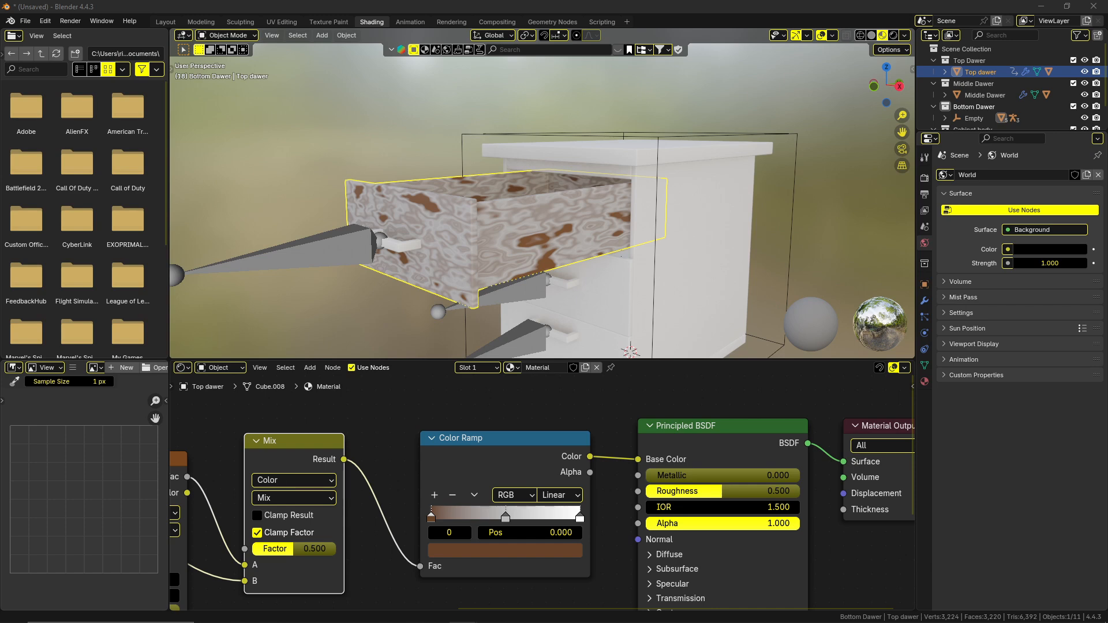
Set the Color Ramp's middle stop to the medium brown hex color #946E4AFF.
{"action": "left_click", "coordinate": [506, 516]}
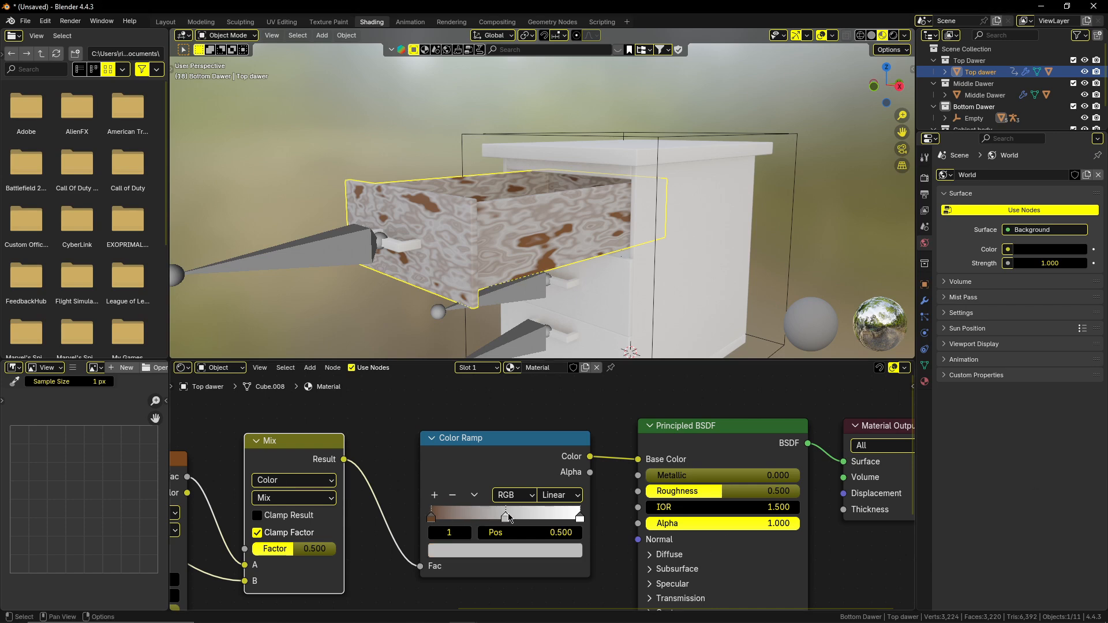
{"action": "left_click", "coordinate": [508, 551]}
{"action": "left_click", "coordinate": [508, 526]}
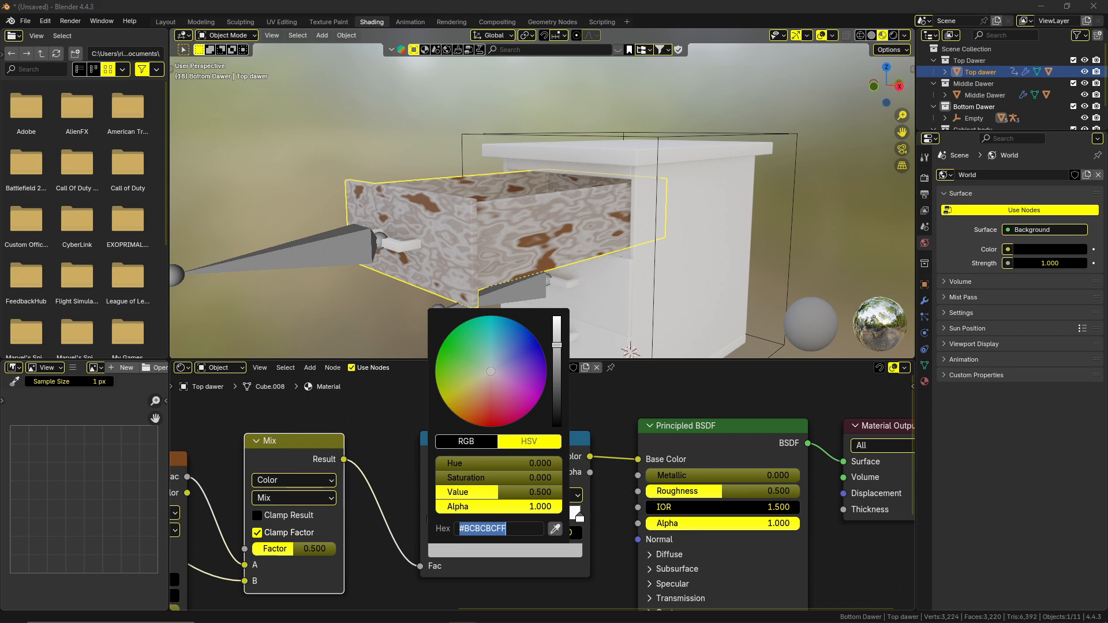
{"action": "left_click", "coordinate": [518, 525]}
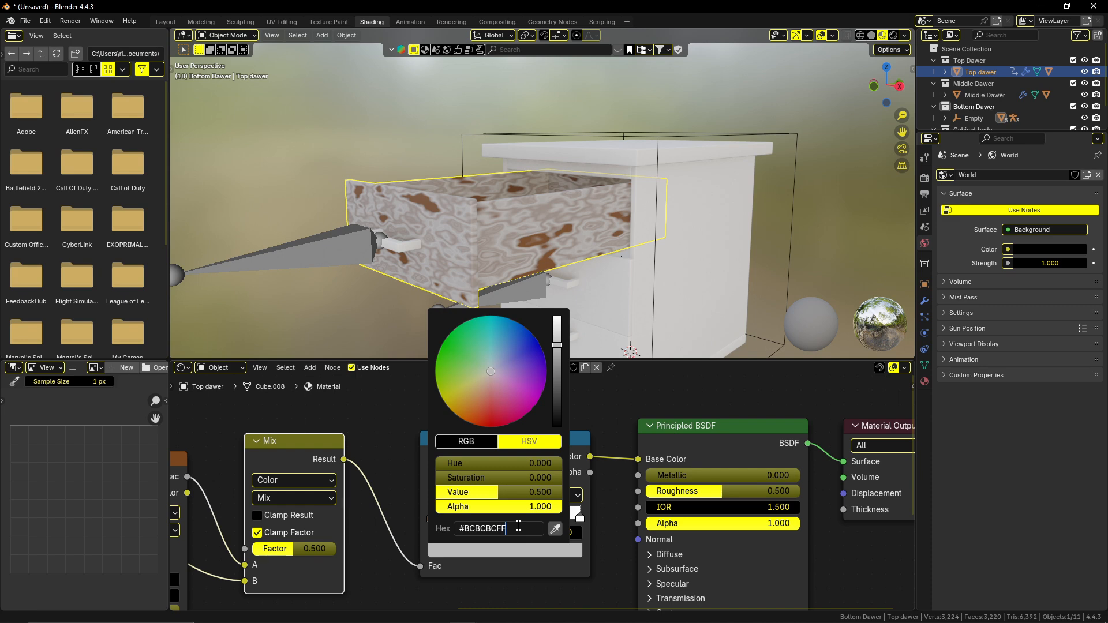
{"action": "left_click_drag", "start_coordinate": [518, 526], "coordinate": [461, 528]}
{"action": "type", "text": "946E4AFF"}
{"action": "key", "text": "Return"}
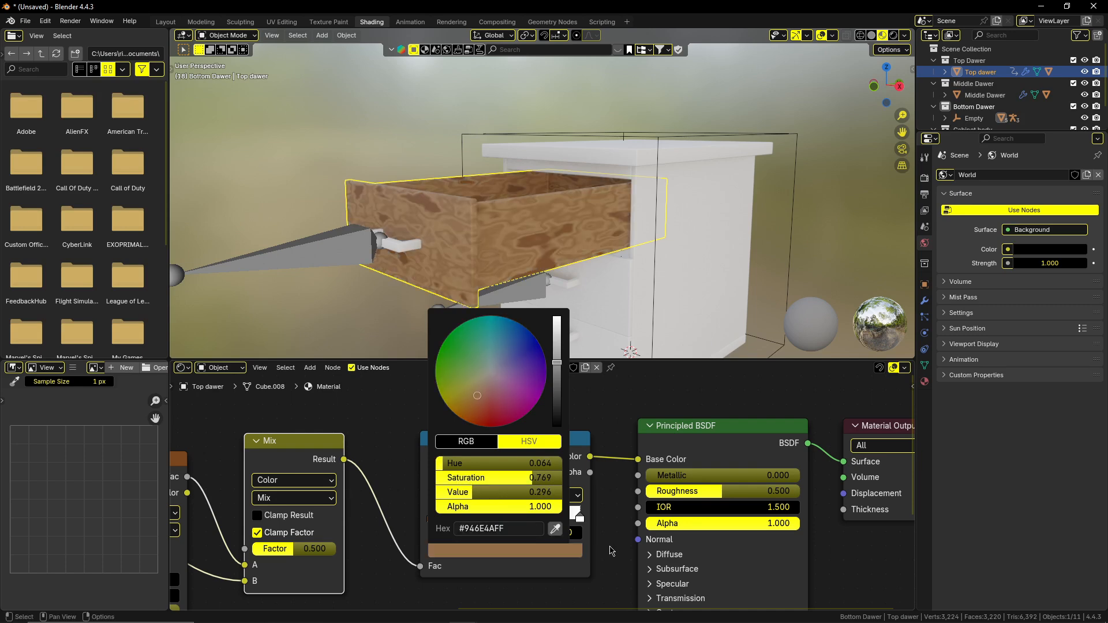
{"action": "left_click", "coordinate": [581, 518]}
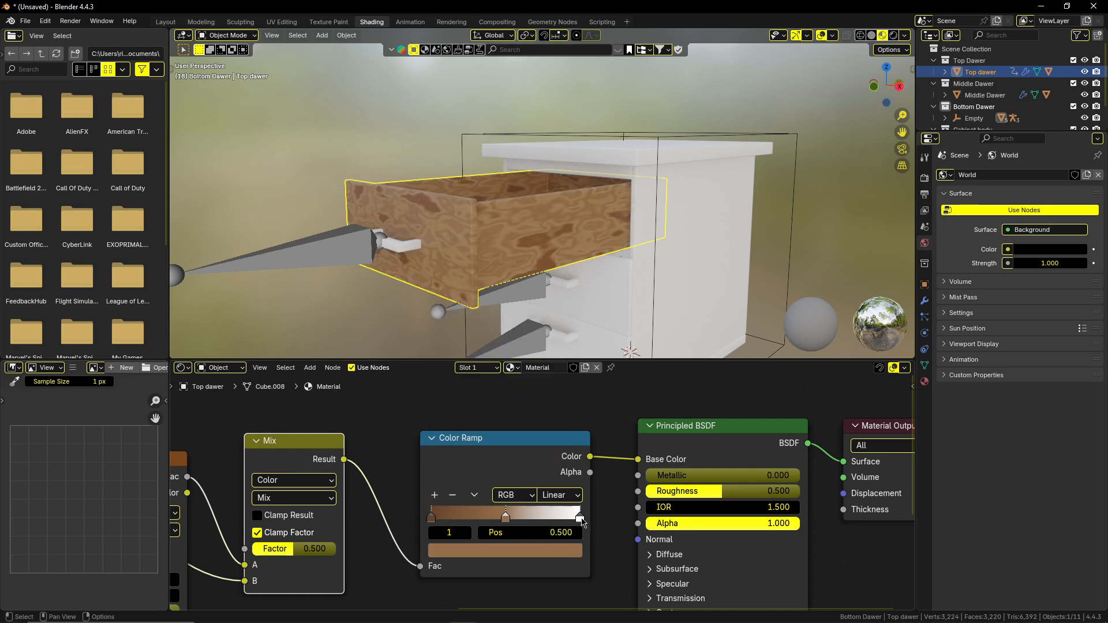
Paste a light tan hex color into the Color Ramp's last stop at position 1.0.
{"action": "left_click", "coordinate": [581, 518]}
{"action": "left_click", "coordinate": [572, 556]}
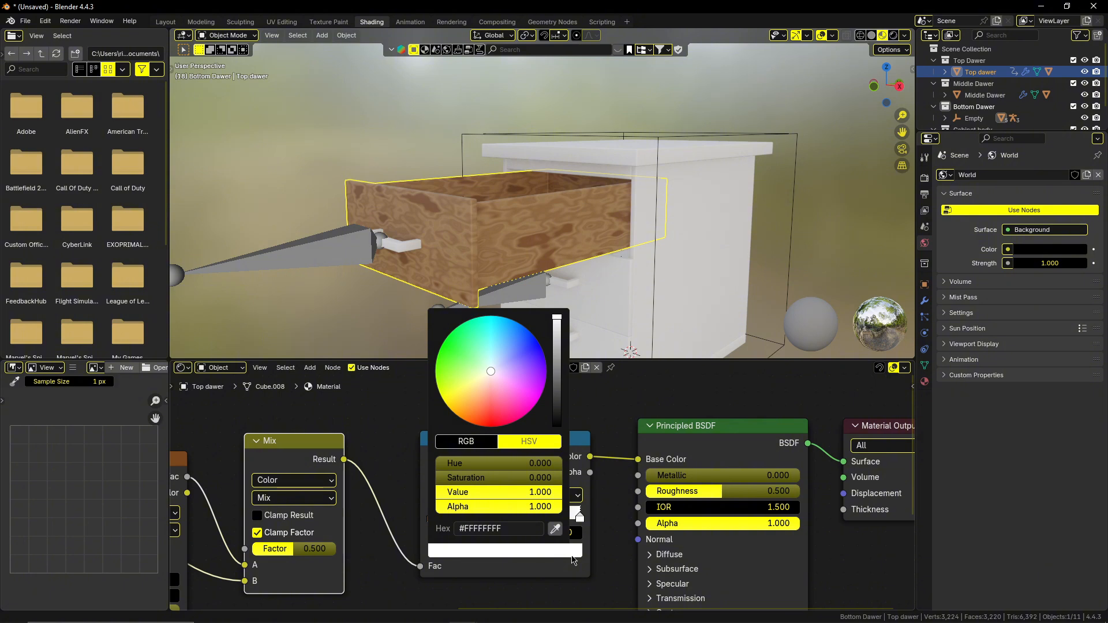
{"action": "left_click", "coordinate": [555, 529]}
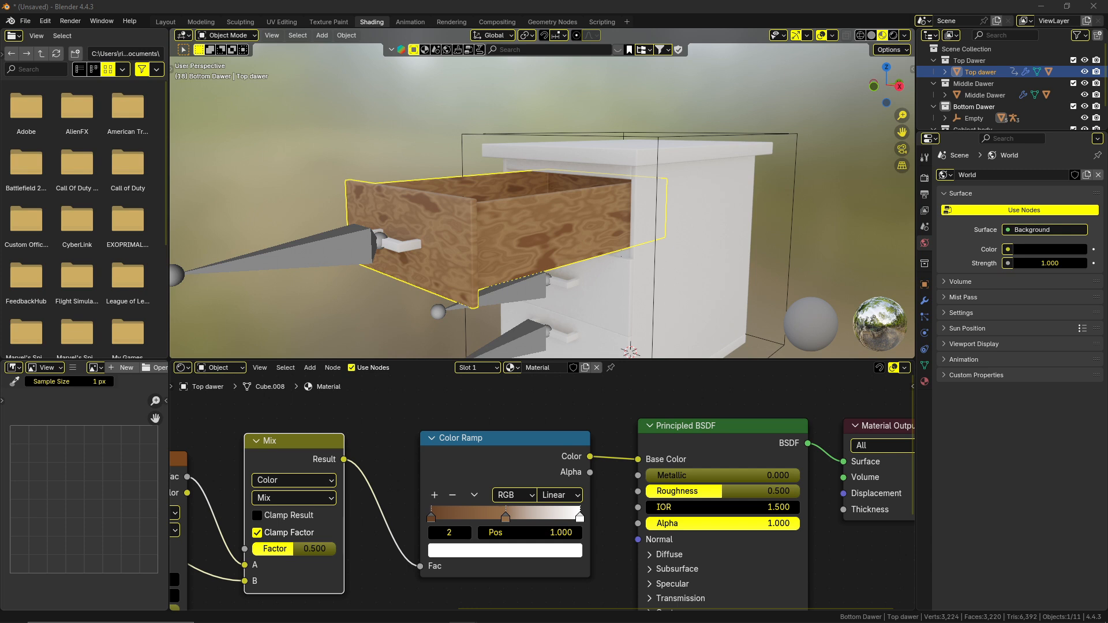
{"action": "left_click", "coordinate": [559, 552]}
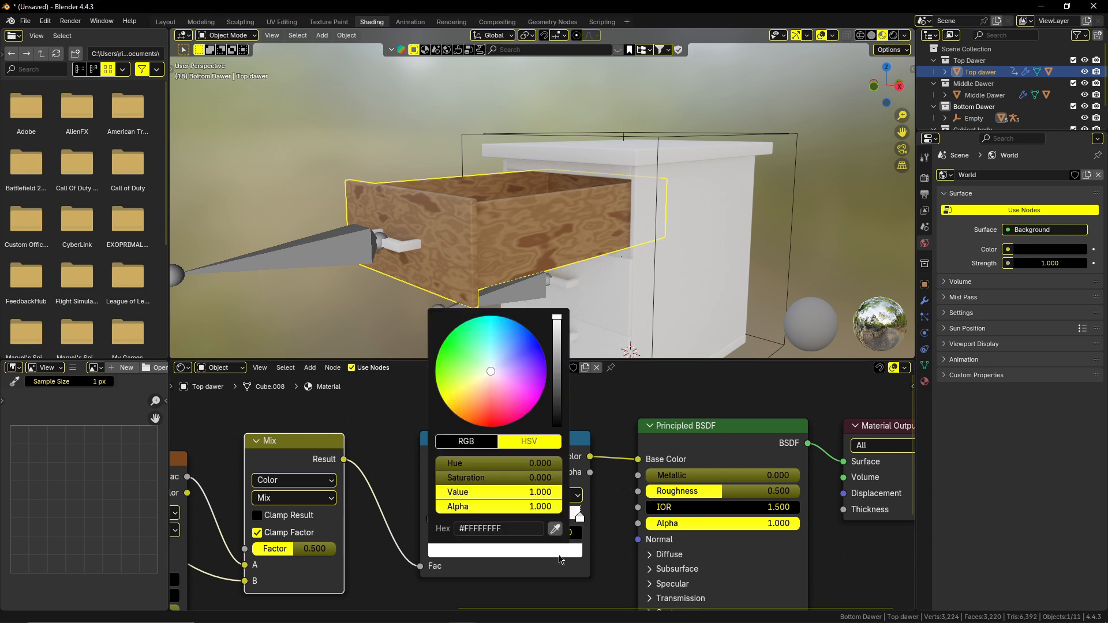
{"action": "left_click", "coordinate": [519, 529]}
{"action": "type", "text": "C19A6BFF"}
{"action": "key", "text": "Return"}
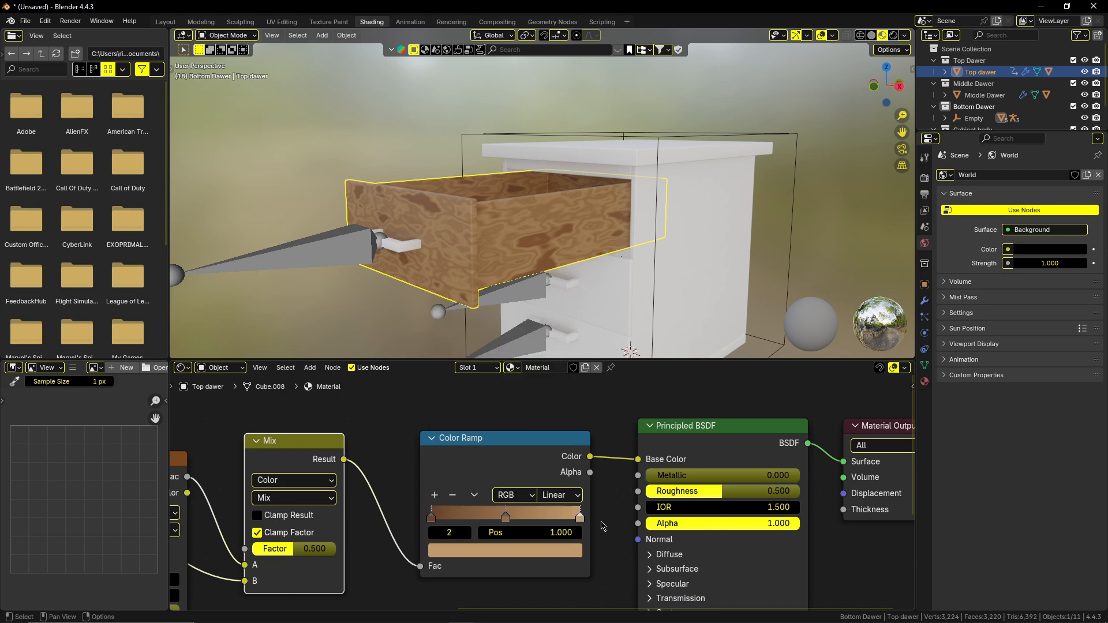
Set the Mapping node's Y and Z Scale to 0.350 together, leaving X at 1.000.
{"action": "scroll", "coordinate": [505, 282], "scroll_direction": "up", "scroll_amount": 1}
{"action": "middle_click_drag", "start_coordinate": [520, 252], "coordinate": [705, 257]}
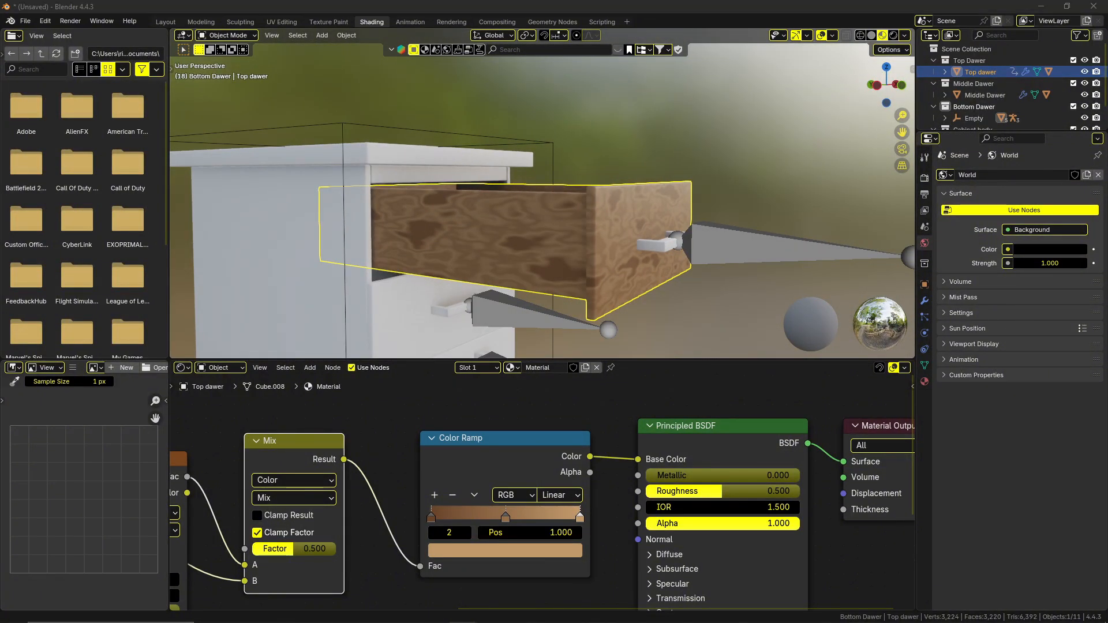
{"action": "scroll", "coordinate": [462, 461], "scroll_direction": "down", "scroll_amount": 5}
{"action": "middle_click_drag", "start_coordinate": [423, 477], "coordinate": [722, 428], "text": "shift"}
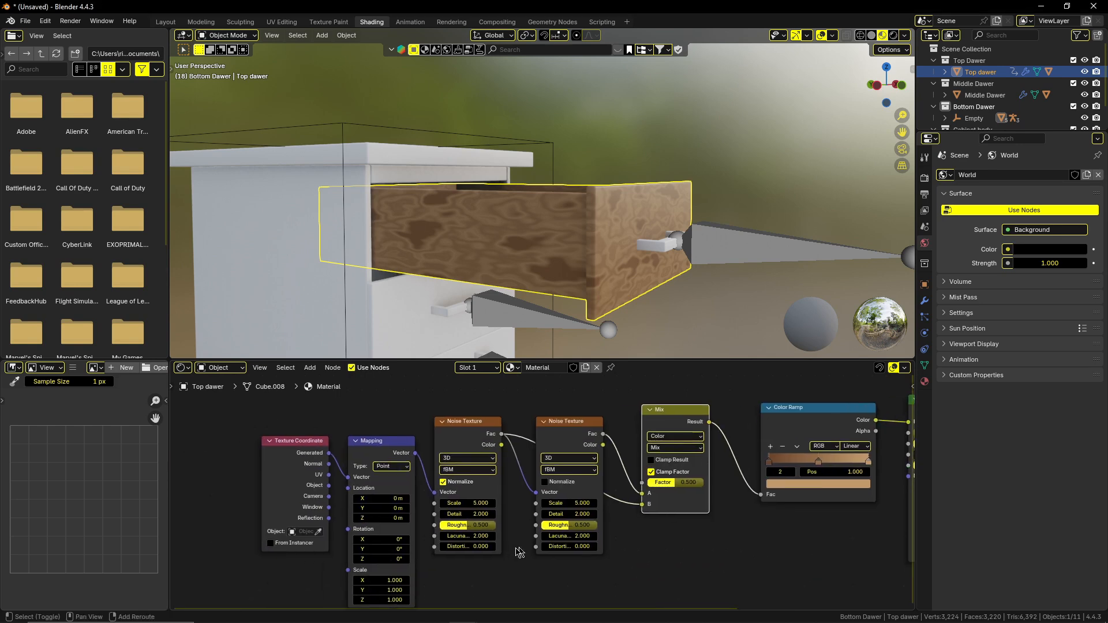
{"action": "middle_click_drag", "start_coordinate": [516, 548], "coordinate": [585, 497], "text": "shift"}
{"action": "middle_click_drag", "start_coordinate": [500, 541], "coordinate": [517, 522], "text": "shift"}
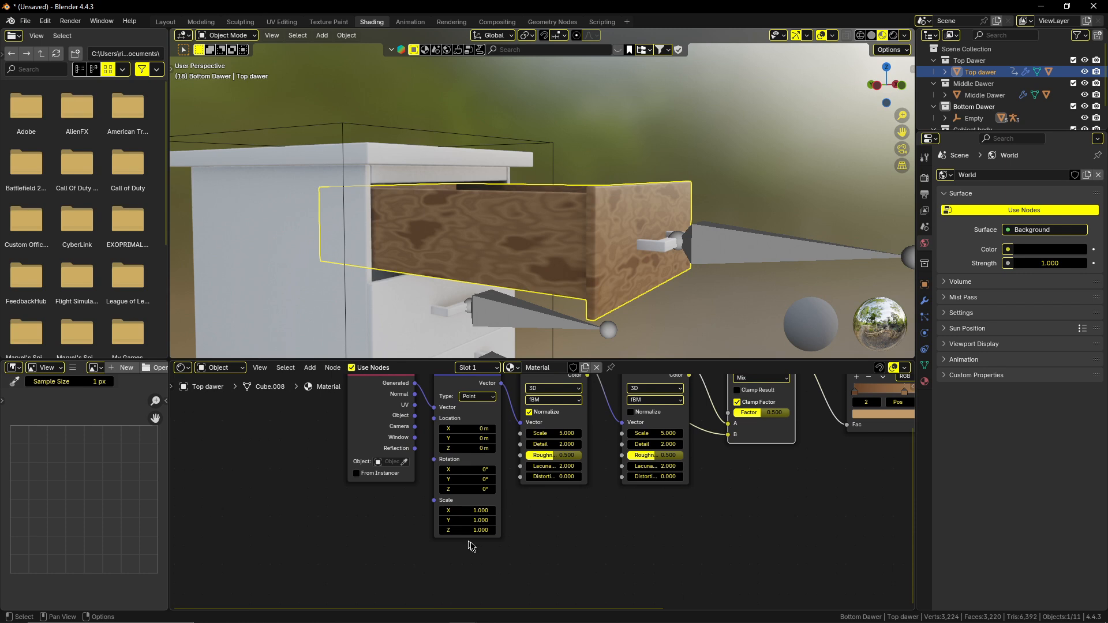
{"action": "scroll", "coordinate": [471, 546], "scroll_direction": "up", "scroll_amount": 3}
{"action": "left_click_drag", "start_coordinate": [458, 543], "coordinate": [458, 530]}
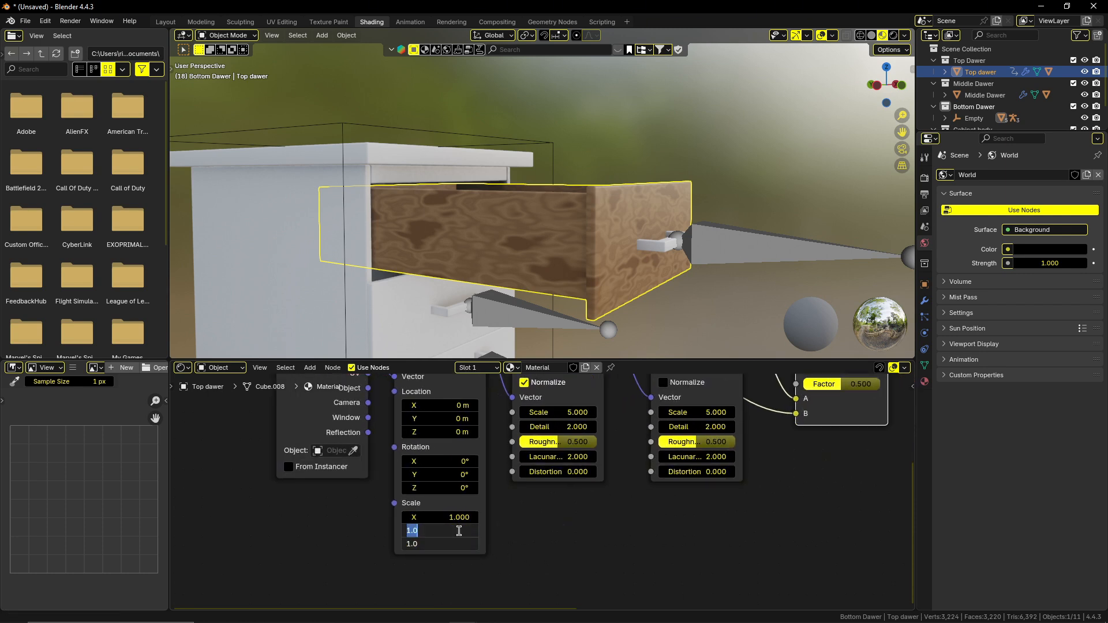
{"action": "type", "text": ".350"}
{"action": "key", "text": "Return"}
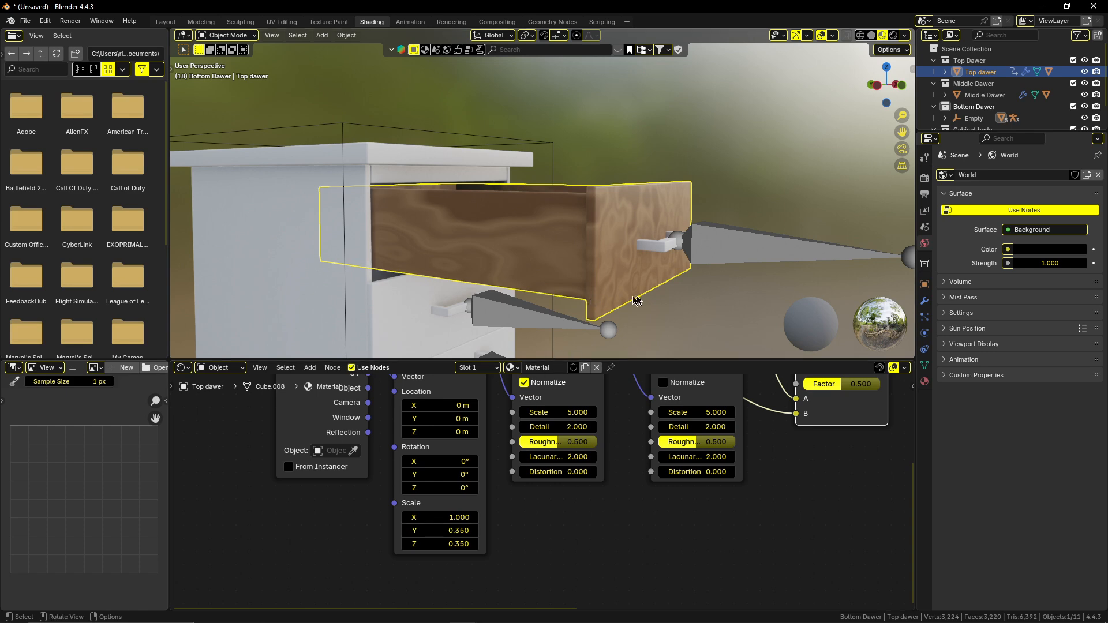
Set the first Noise Texture's Scale to 0.03 and check the grain on the top drawer.
{"action": "middle_click_drag", "start_coordinate": [637, 300], "coordinate": [554, 283]}
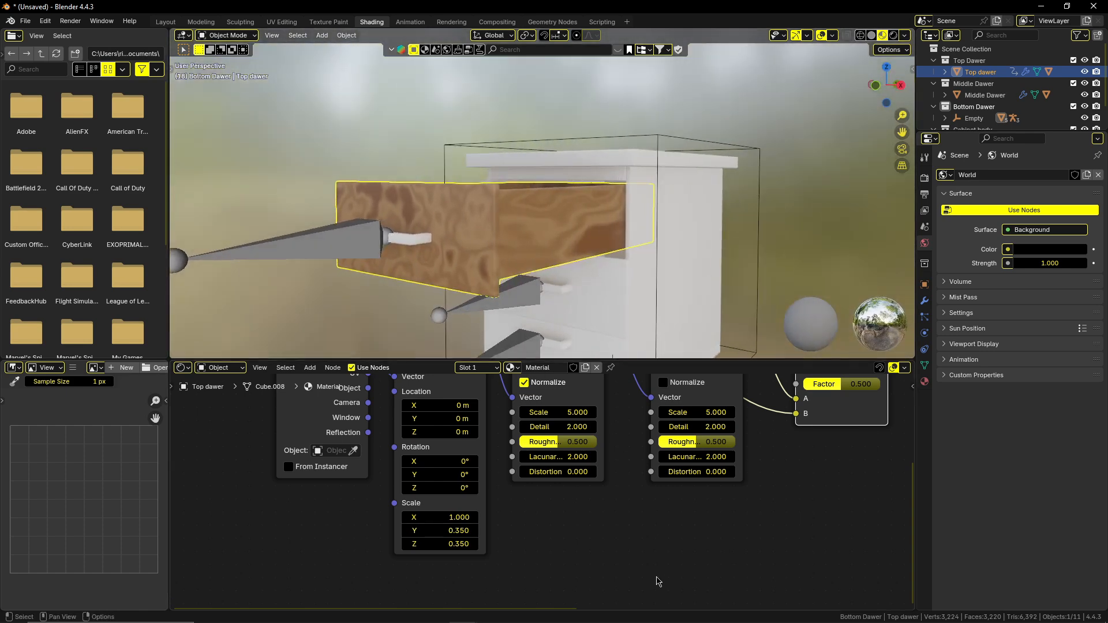
{"action": "middle_click_drag", "start_coordinate": [678, 529], "coordinate": [571, 578]}
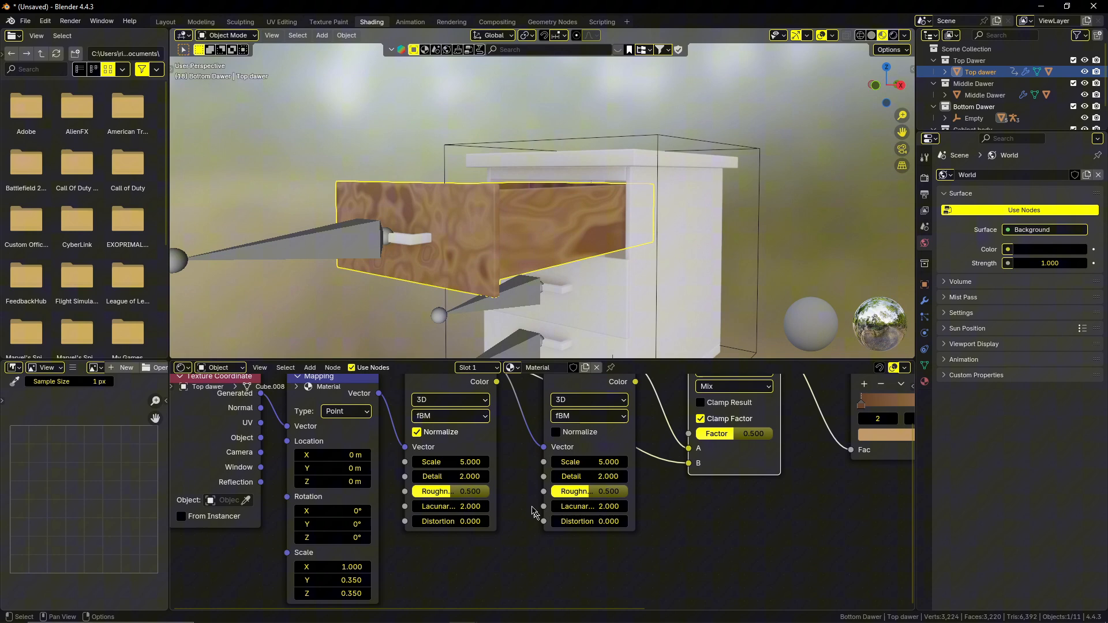
{"action": "left_click", "coordinate": [468, 462]}
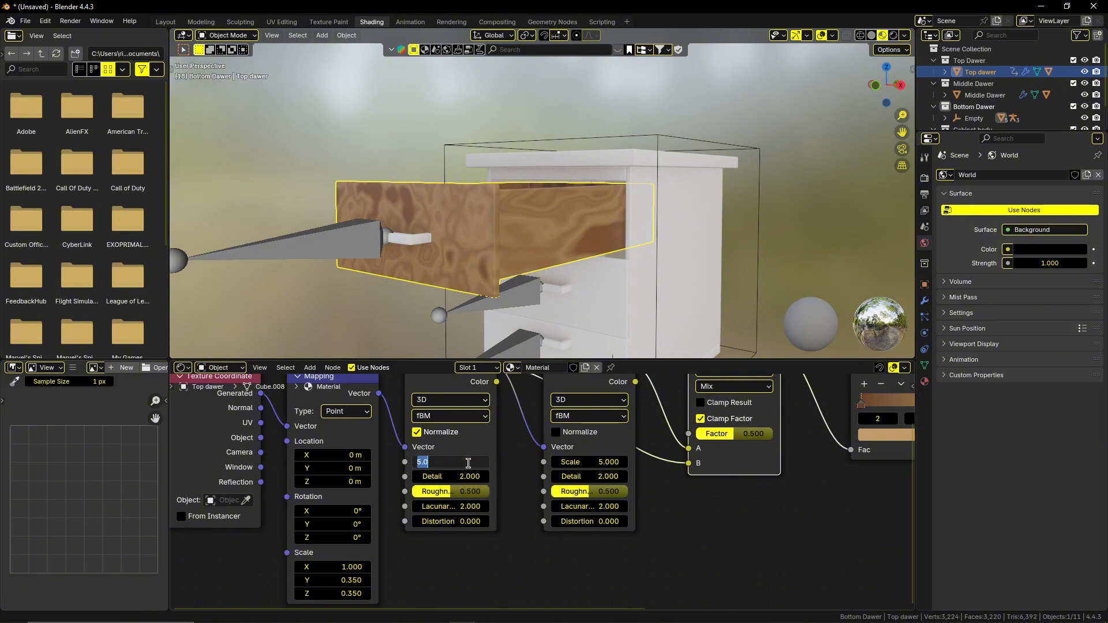
{"action": "key", "text": "BackSpace"}
{"action": "type", "text": ".03"}
{"action": "key", "text": "Return"}
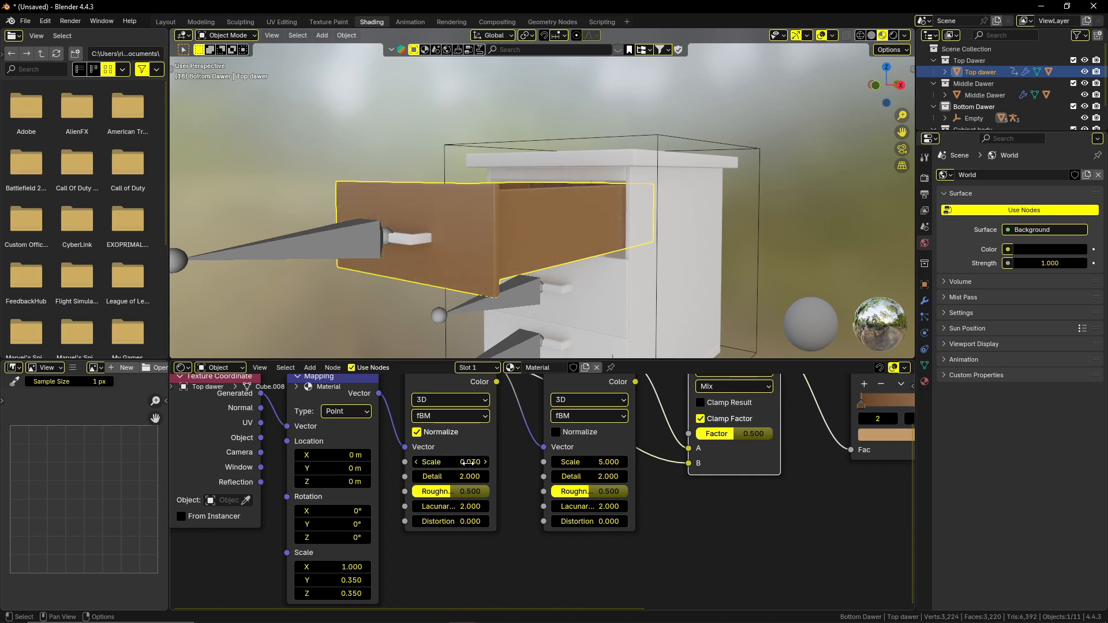
{"action": "middle_click_drag", "start_coordinate": [456, 288], "coordinate": [517, 326]}
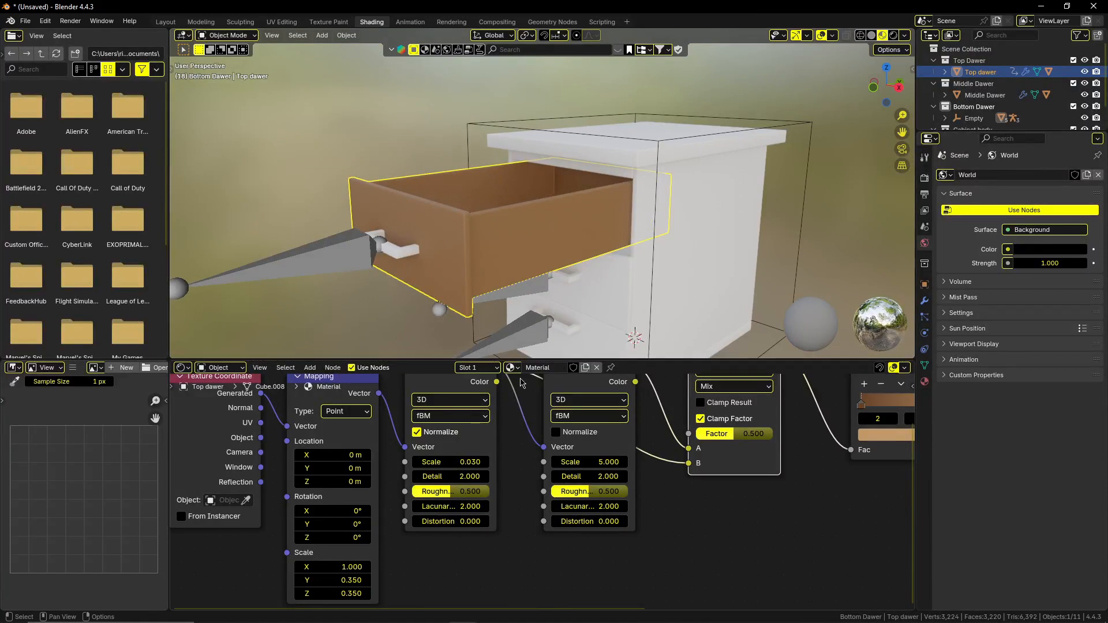
Set the first Noise Texture's Detail to 10 and its Roughness to 1.1.
{"action": "left_click", "coordinate": [470, 474]}
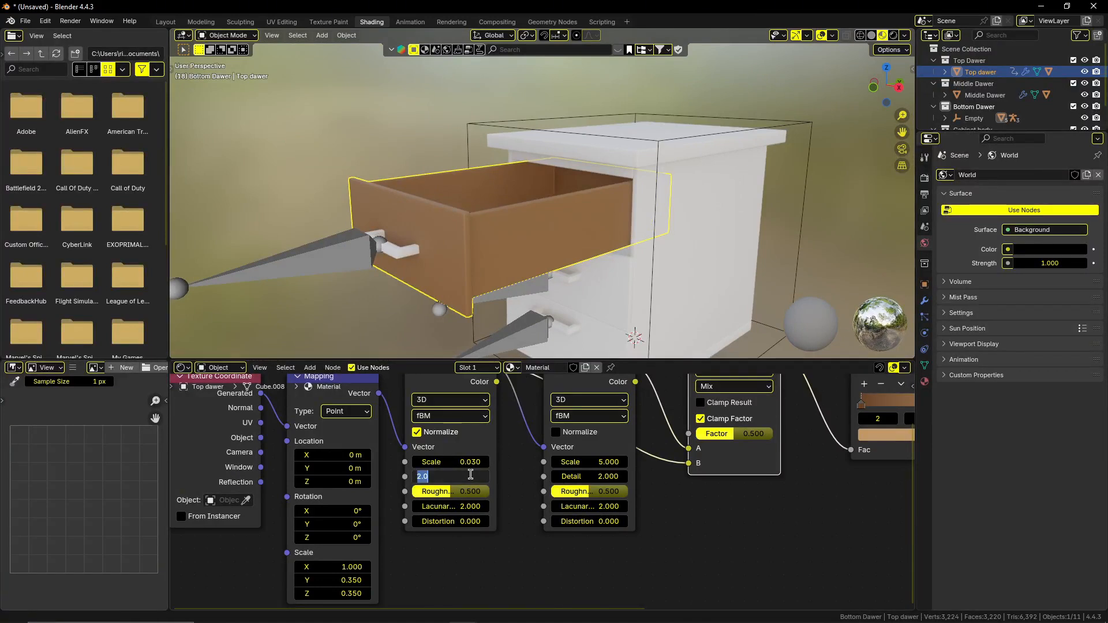
{"action": "type", "text": "10"}
{"action": "key", "text": "Return"}
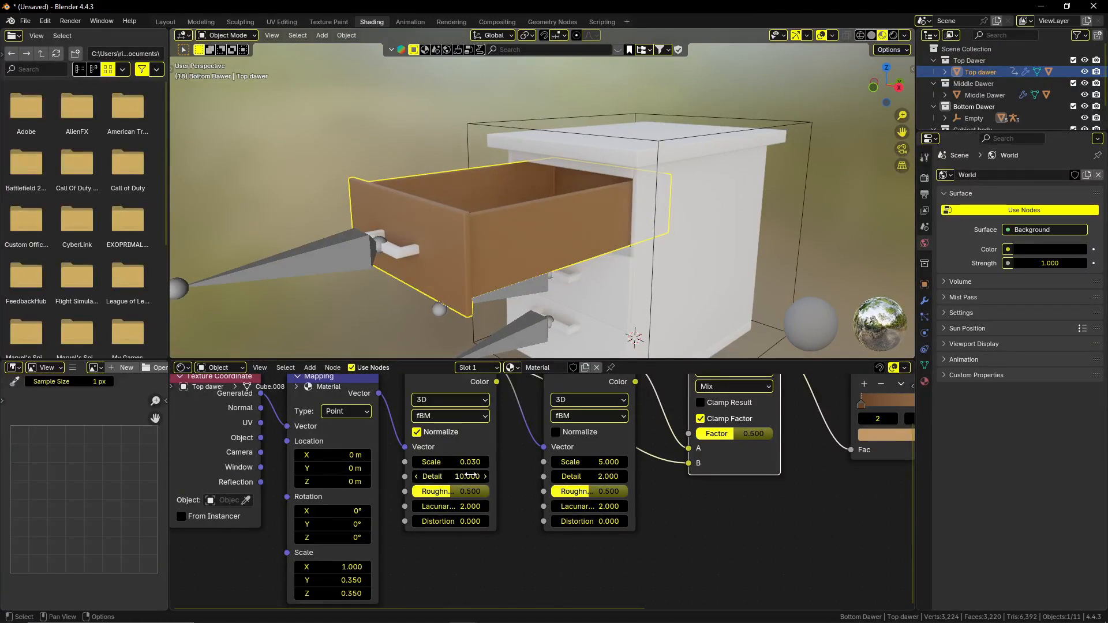
{"action": "left_click", "coordinate": [468, 491]}
{"action": "key", "text": "BackSpace"}
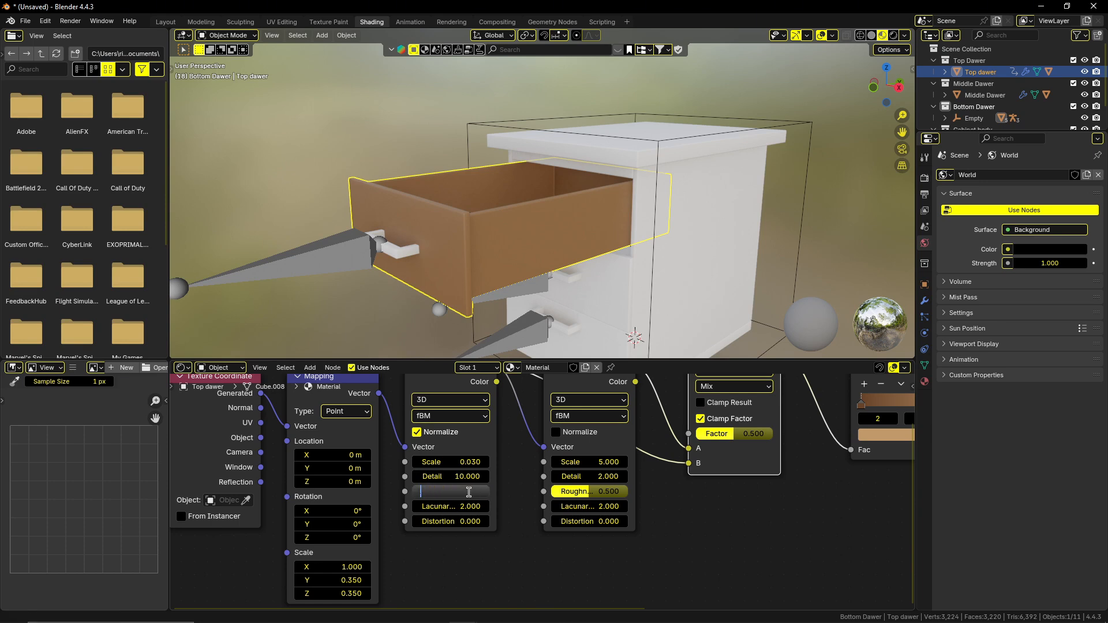
{"action": "type", "text": "1"}
{"action": "key", "text": "Return"}
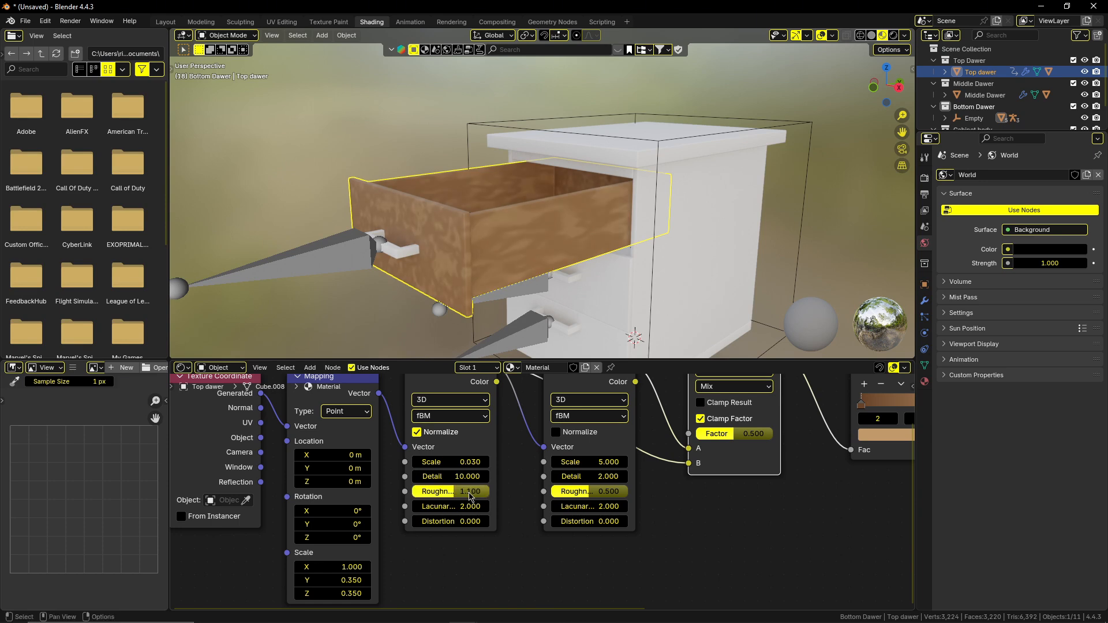
{"action": "middle_click_drag", "start_coordinate": [442, 269], "coordinate": [487, 271]}
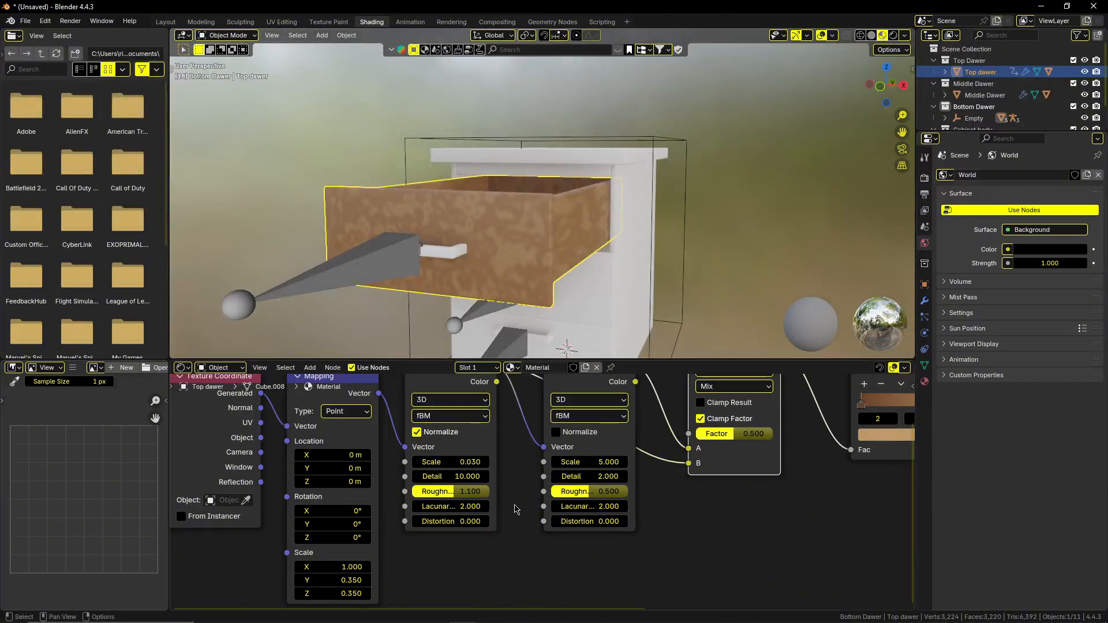
Set the first Noise Texture's Distortion to 1.1 and check the grain on the drawer's side.
{"action": "left_click", "coordinate": [464, 521]}
{"action": "type", "text": "1"}
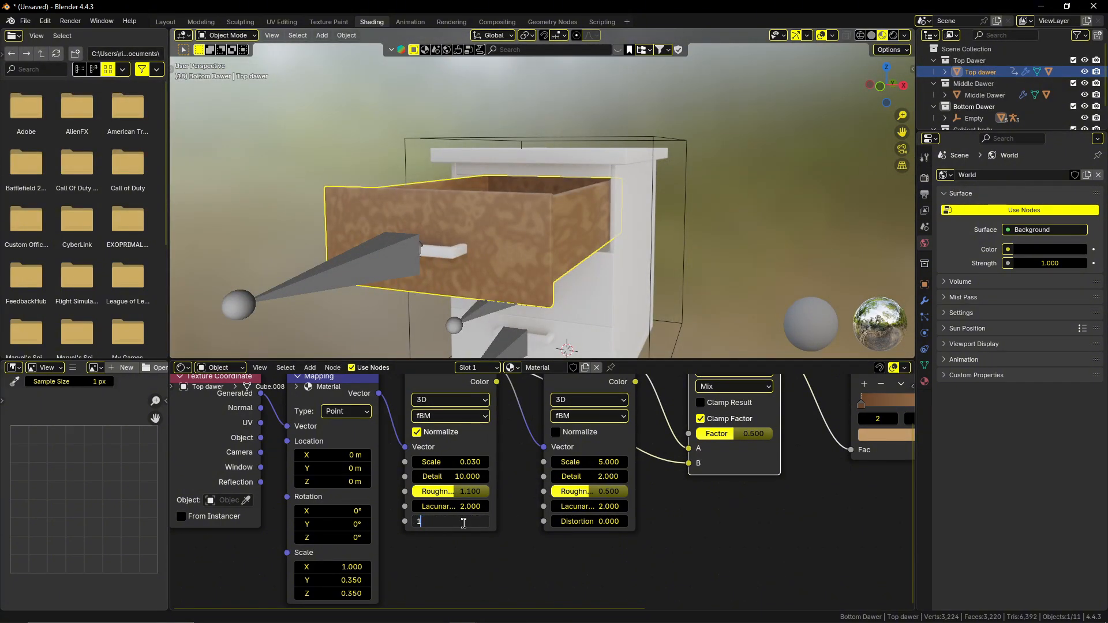
{"action": "type", "text": ".1"}
{"action": "key", "text": "Return"}
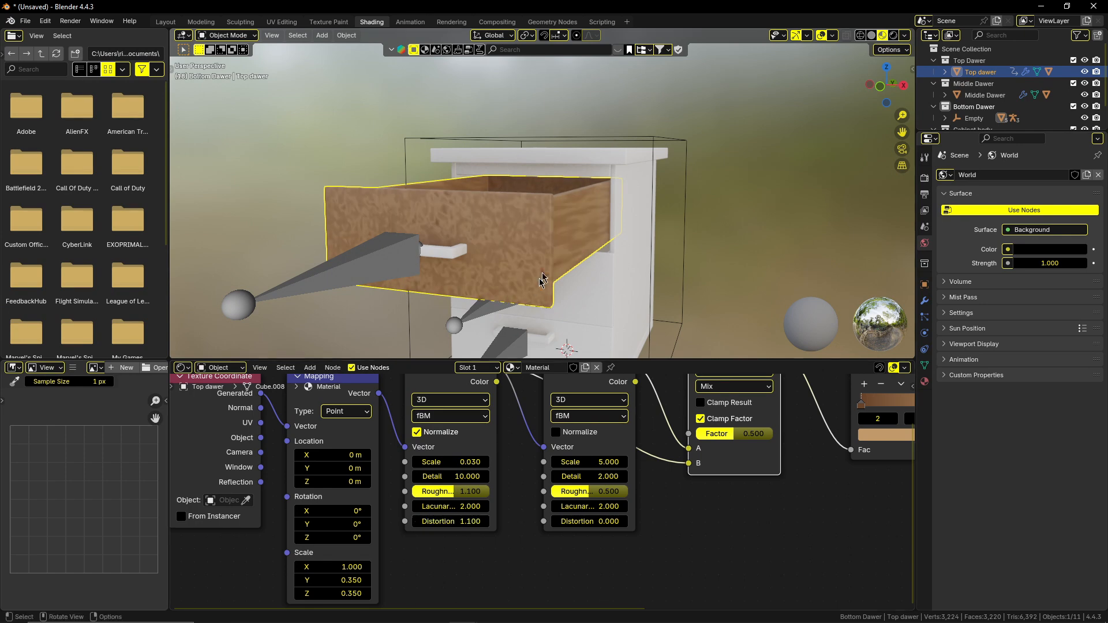
{"action": "middle_click_drag", "start_coordinate": [541, 277], "coordinate": [480, 275]}
Set the second Noise Texture's Scale to 2 and its Detail to 10.
{"action": "middle_click_drag", "start_coordinate": [680, 505], "coordinate": [564, 530]}
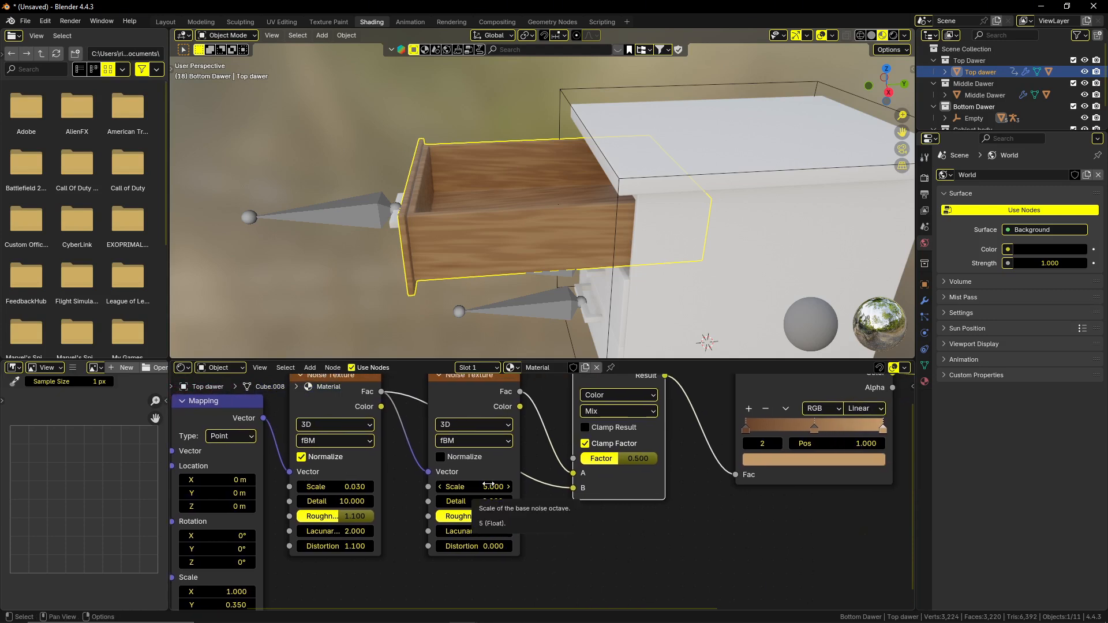
{"action": "left_click", "coordinate": [491, 486]}
{"action": "type", "text": "2"}
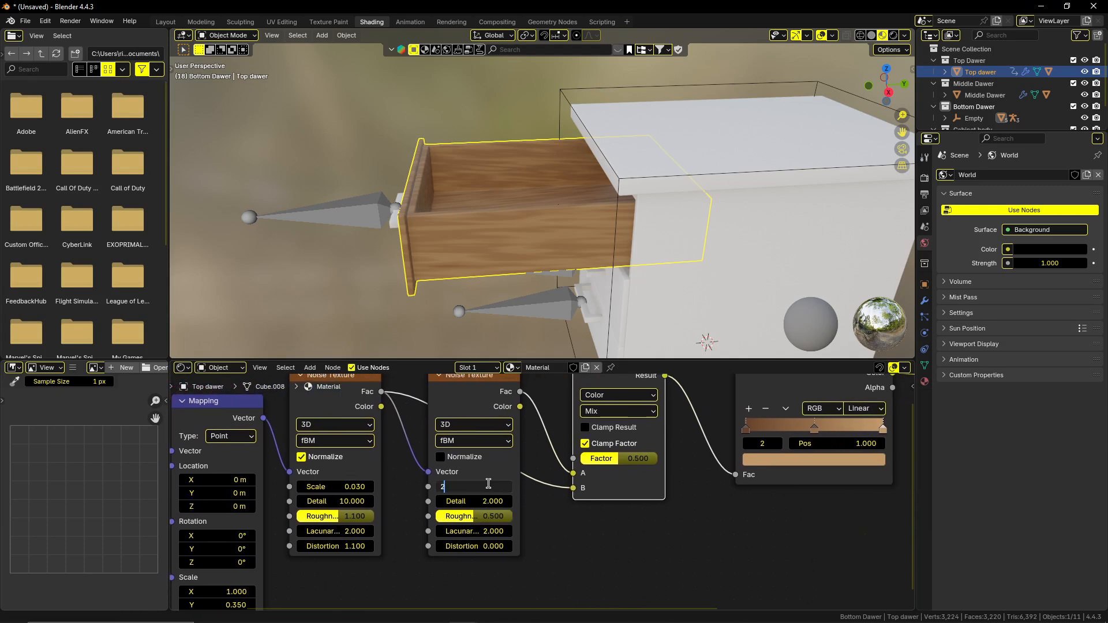
{"action": "key", "text": "Return"}
{"action": "left_click", "coordinate": [489, 500]}
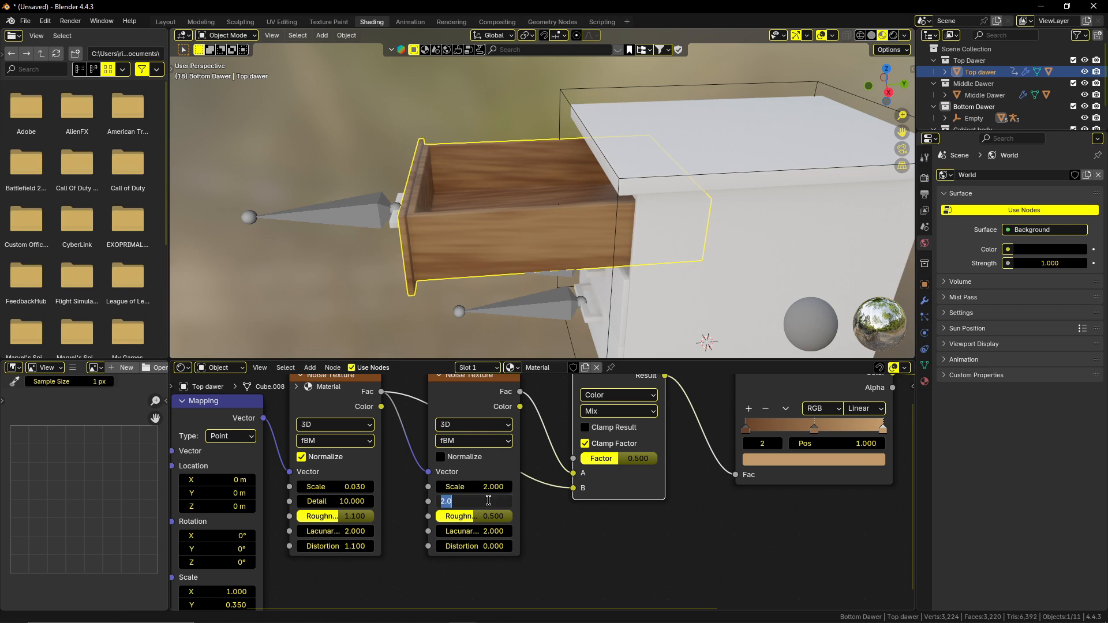
{"action": "type", "text": "10"}
{"action": "key", "text": "Return"}
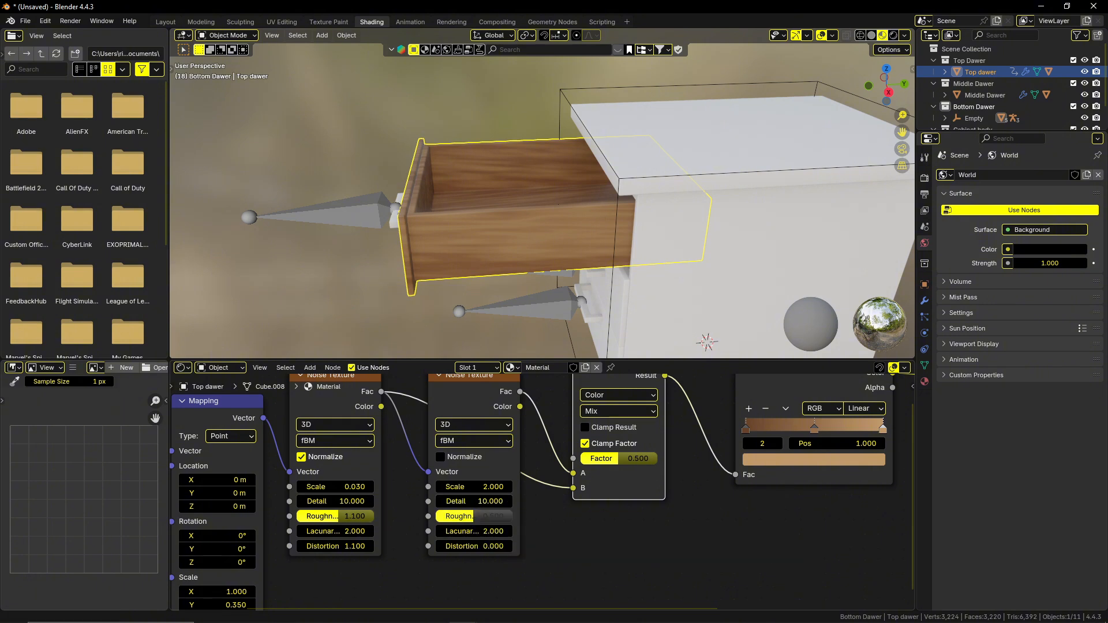
Set the second Noise Texture's Roughness to 0.9 and its Distortion to 1.1.
{"action": "left_click", "coordinate": [489, 516]}
{"action": "key", "text": "BackSpace"}
{"action": "type", "text": "0.9"}
{"action": "key", "text": "Return"}
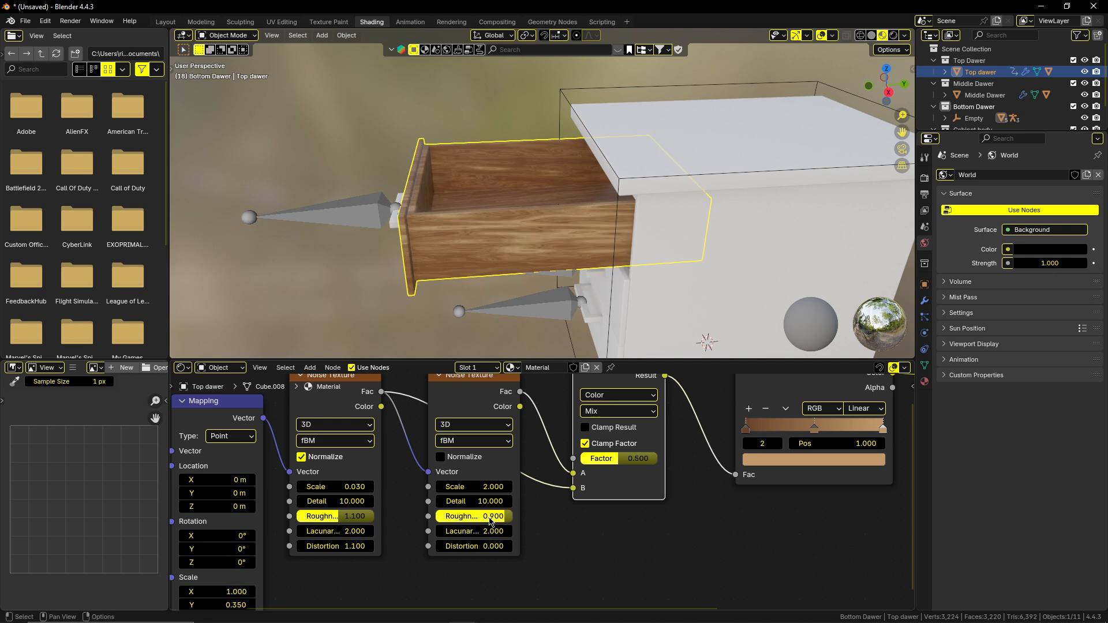
{"action": "left_click", "coordinate": [487, 546]}
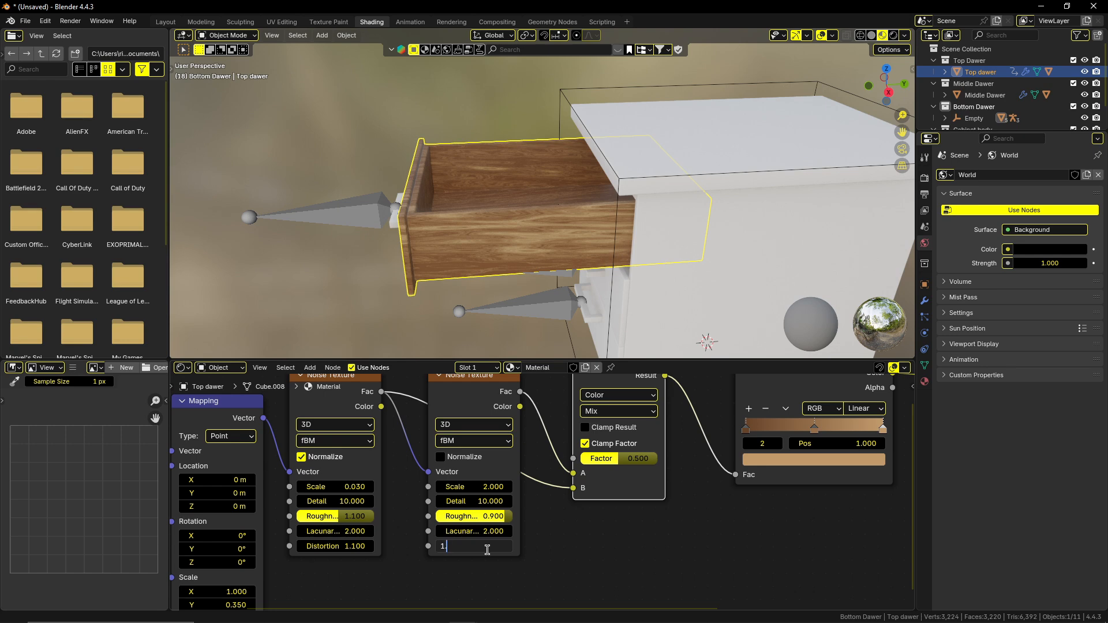
{"action": "key", "text": "Return"}
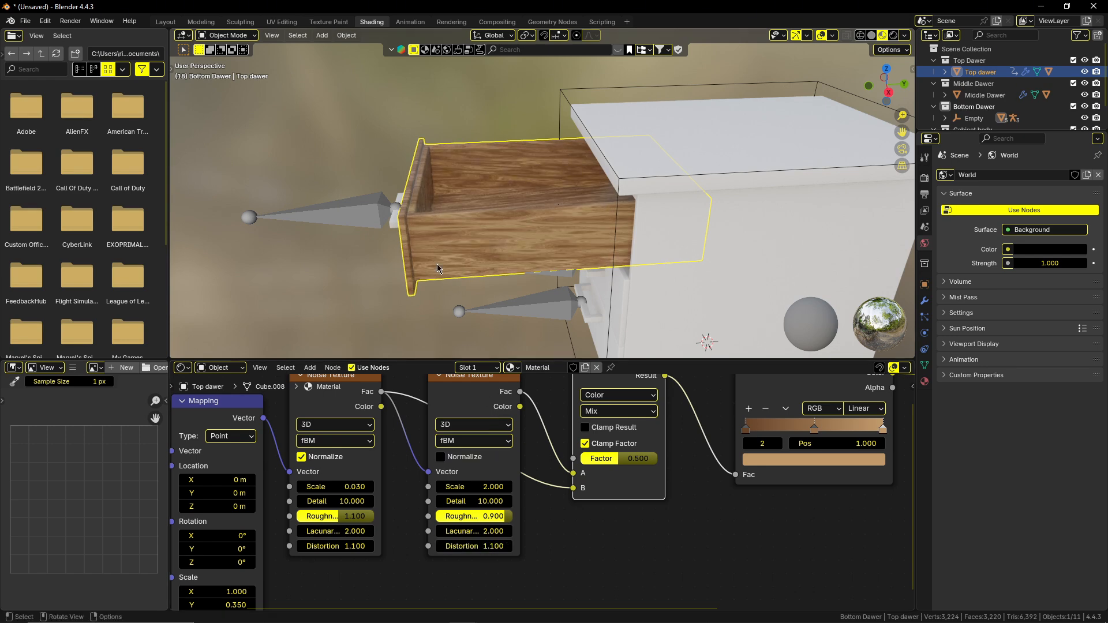
{"action": "middle_click_drag", "start_coordinate": [440, 265], "coordinate": [465, 226]}
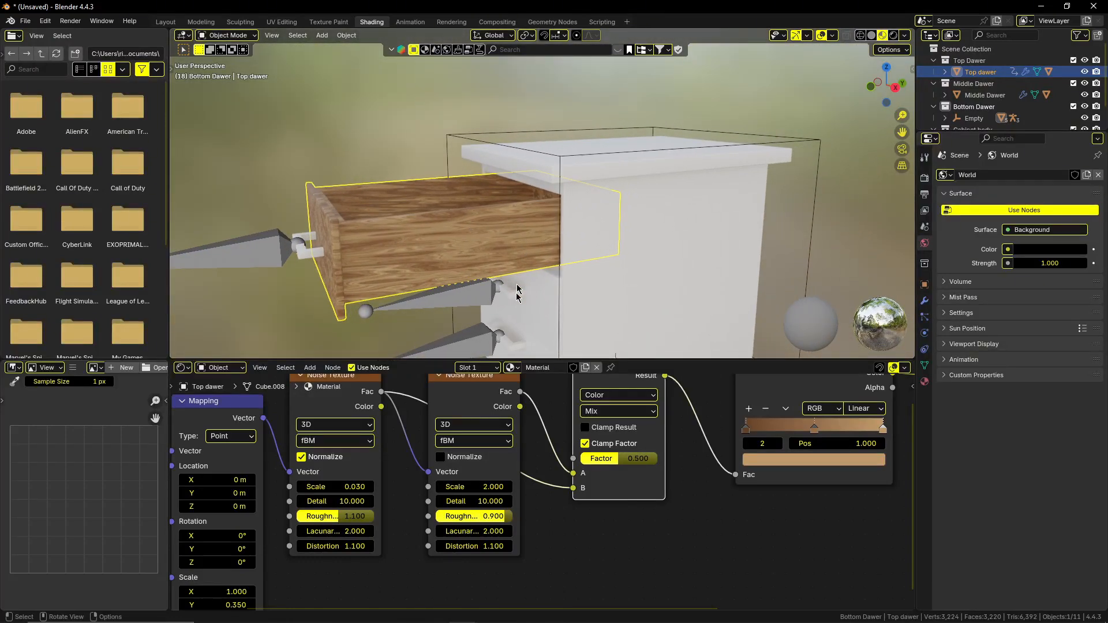
Set the Mapping node's Y Scale to 0.480 and its Z Scale to 0.430, and inspect the drawer's front.
{"action": "middle_click_drag", "start_coordinate": [685, 487], "coordinate": [556, 554]}
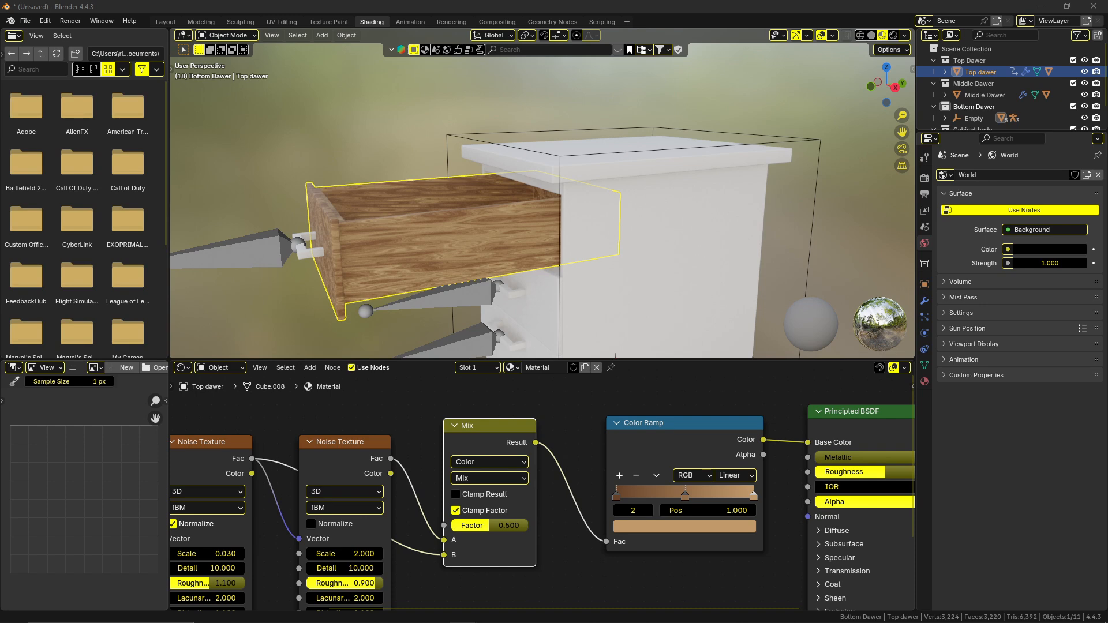
{"action": "middle_click_drag", "start_coordinate": [258, 474], "coordinate": [447, 385]}
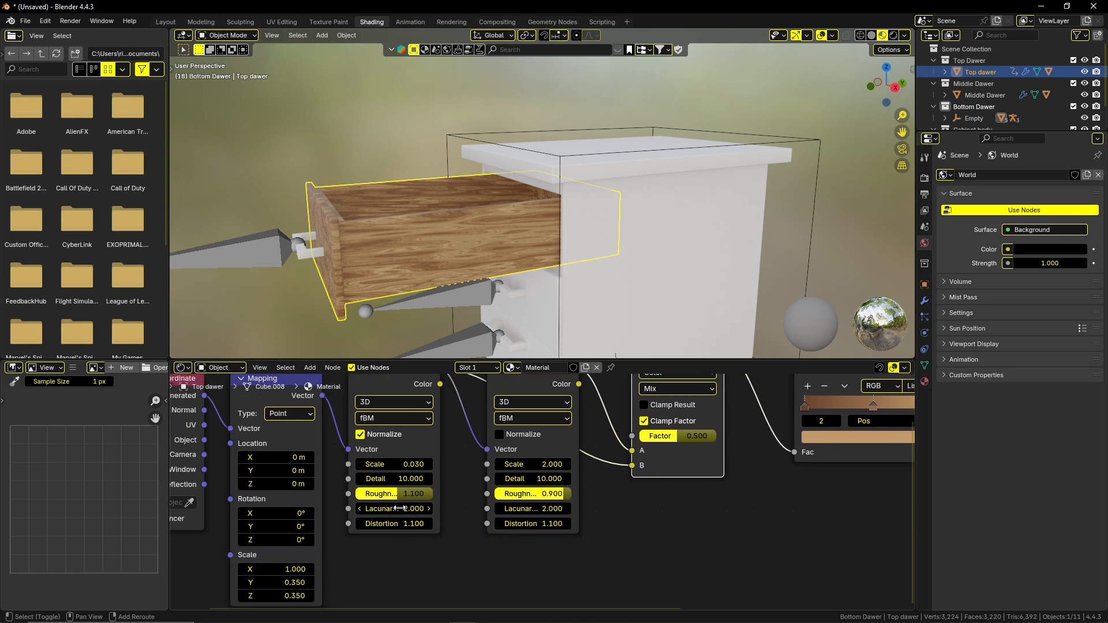
{"action": "middle_click_drag", "start_coordinate": [358, 514], "coordinate": [456, 480], "text": "shift"}
{"action": "mouse_move", "coordinate": [390, 548]}
{"action": "left_mouse_down"}
{"action": "mouse_move", "coordinate": [505, 548]}
{"action": "mouse_move", "coordinate": [418, 548]}
{"action": "mouse_move", "coordinate": [459, 555]}
{"action": "mouse_move", "coordinate": [392, 560]}
{"action": "mouse_move", "coordinate": [439, 560]}
{"action": "mouse_move", "coordinate": [427, 560]}
{"action": "left_mouse_up"}
{"action": "middle_click_drag", "start_coordinate": [342, 323], "coordinate": [406, 286]}
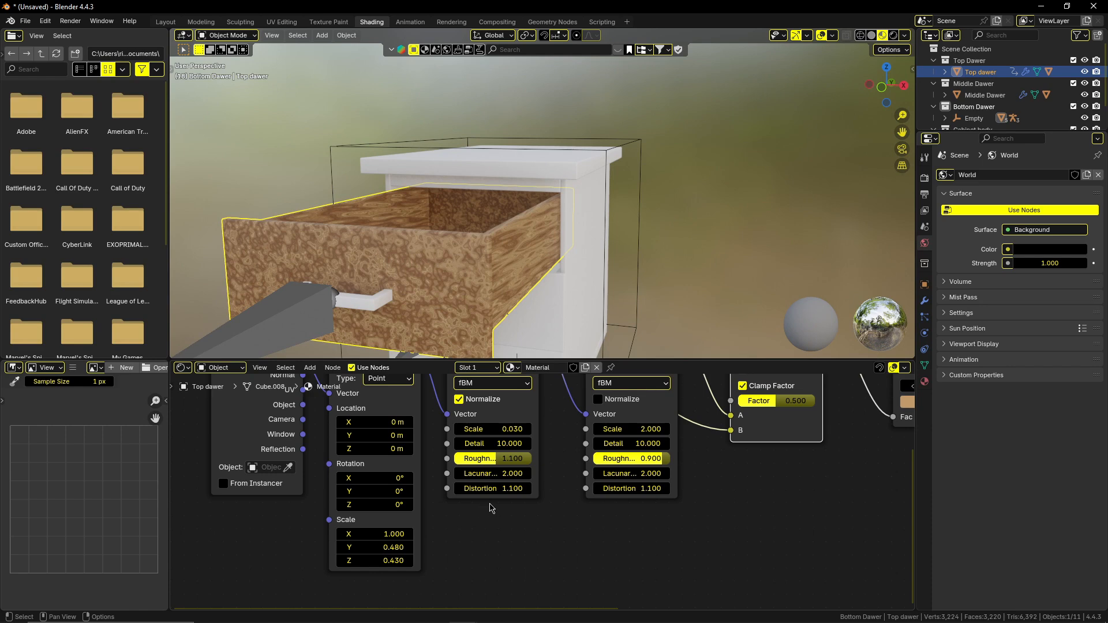
Set the first Noise Texture's Scale to -0.020 and view the grain from the drawer's side.
{"action": "middle_click_drag", "start_coordinate": [508, 511], "coordinate": [465, 551]}
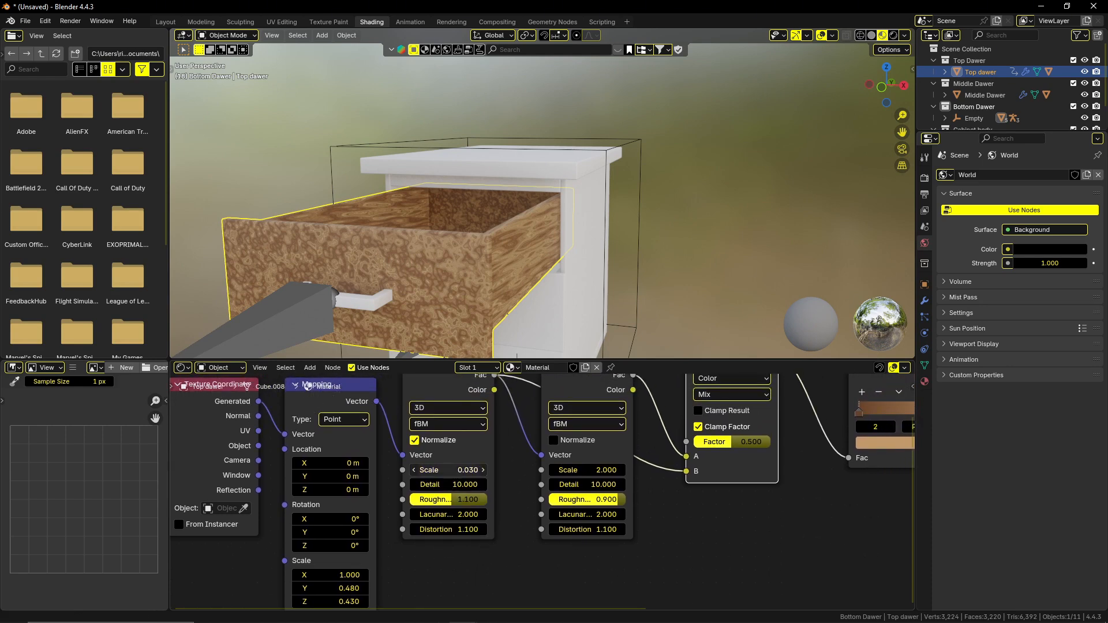
{"action": "mouse_move", "coordinate": [448, 469]}
{"action": "left_mouse_down"}
{"action": "mouse_move", "coordinate": [462, 470]}
{"action": "mouse_move", "coordinate": [448, 470]}
{"action": "left_mouse_up"}
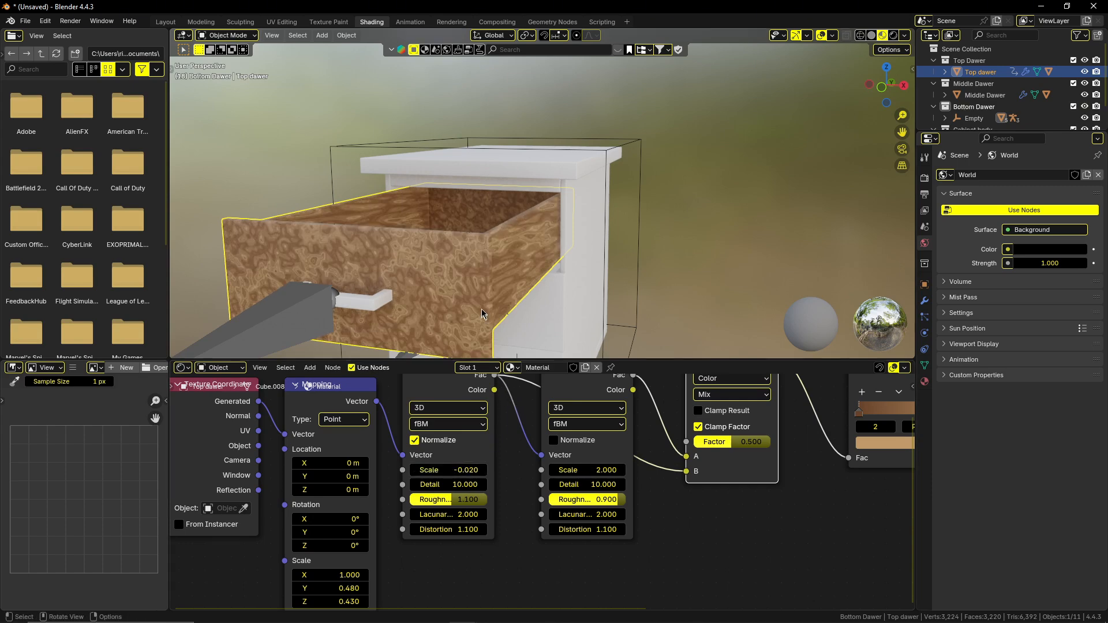
{"action": "middle_click_drag", "start_coordinate": [477, 317], "coordinate": [442, 281]}
Enter Edit Mode on the top drawer and try to unwrap it with Smart UV Project.
{"action": "key", "text": "Tab"}
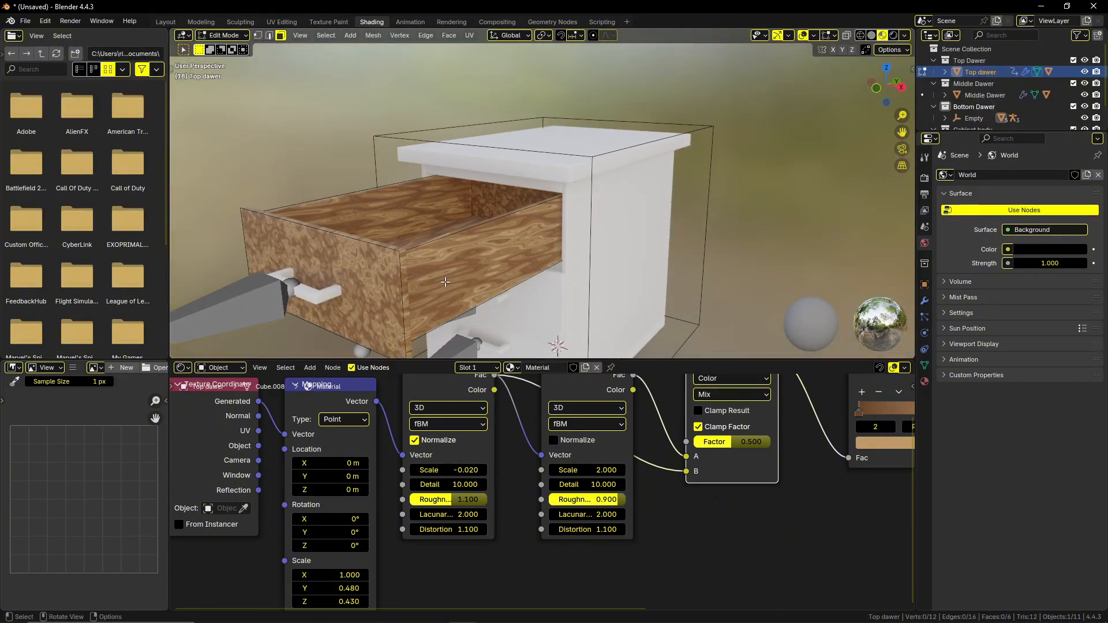
{"action": "key", "text": "u"}
{"action": "left_click", "coordinate": [446, 281]}
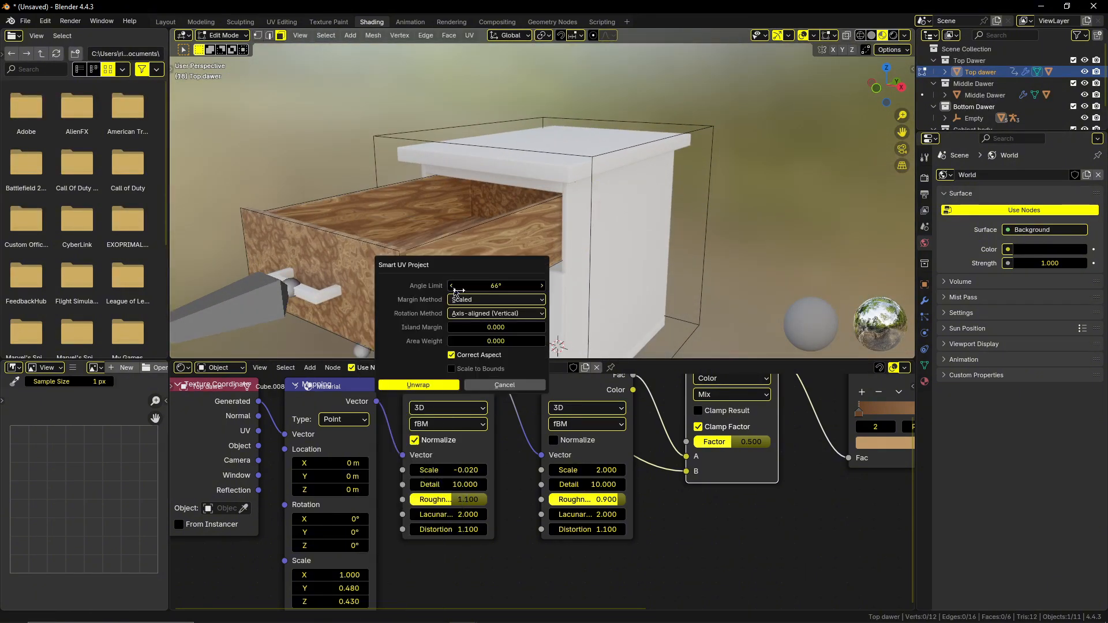
{"action": "left_click", "coordinate": [441, 385]}
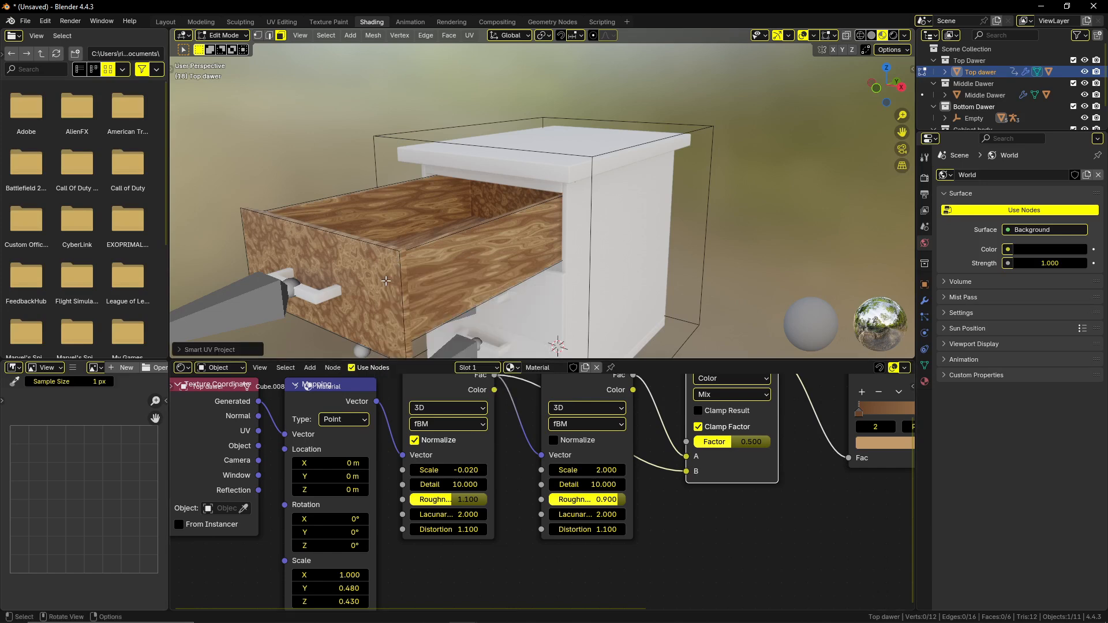
Select every face of the top drawer's mesh.
{"action": "middle_click_drag", "start_coordinate": [316, 304], "coordinate": [397, 297]}
{"action": "key", "text": "a"}
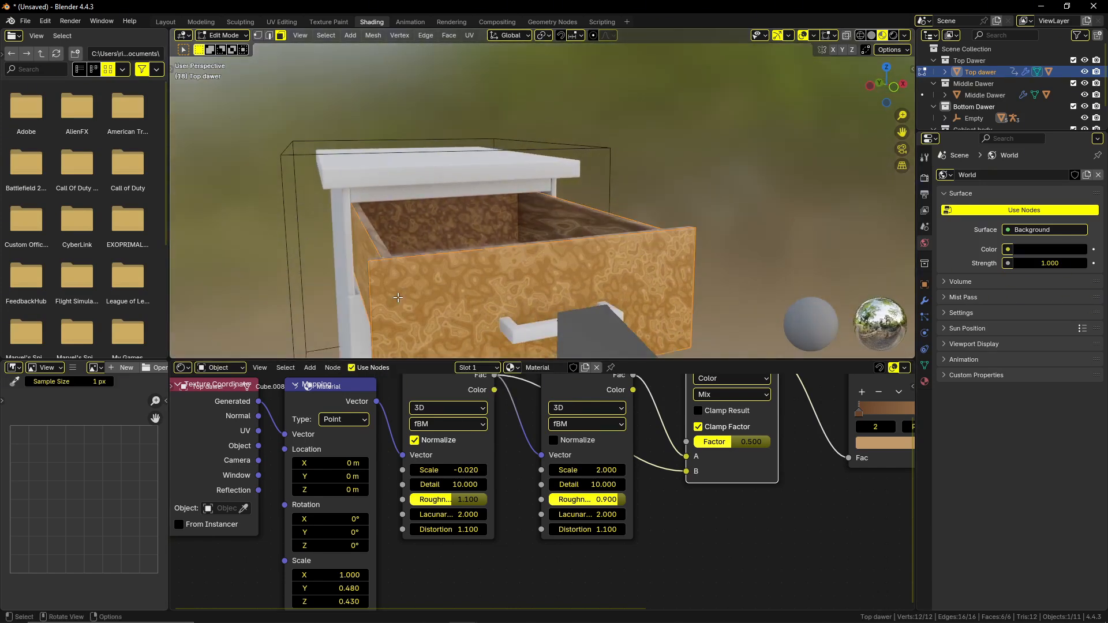
{"action": "key", "text": "u"}
{"action": "left_click", "coordinate": [369, 323]}
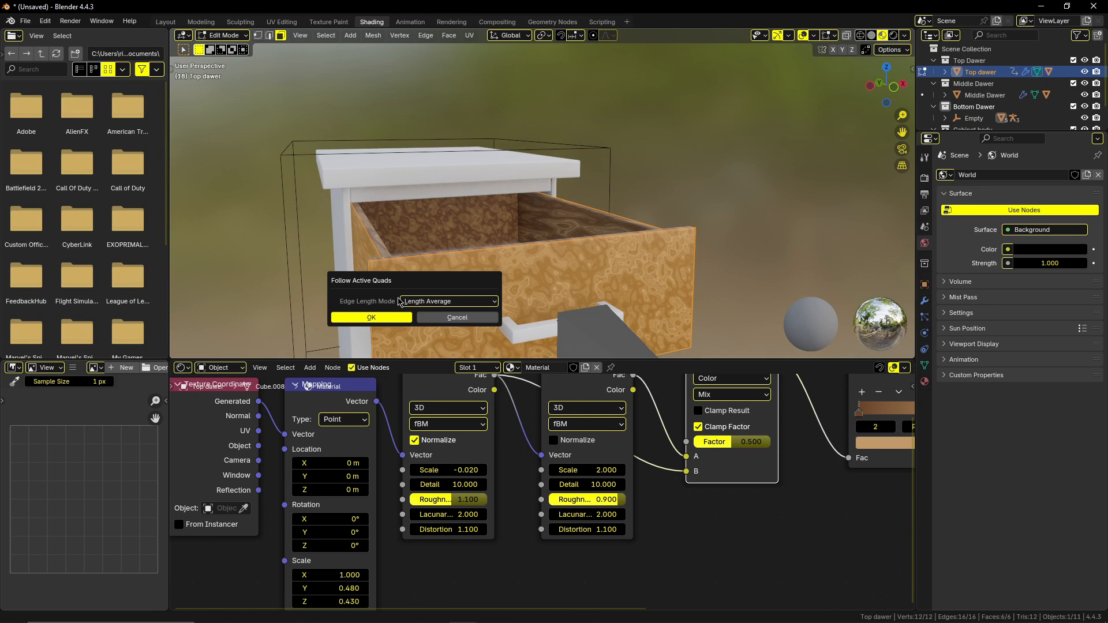
{"action": "left_click", "coordinate": [455, 318]}
Unwrap all the drawer's selected faces with Smart UV Project, keeping its offered settings.
{"action": "key", "text": "u"}
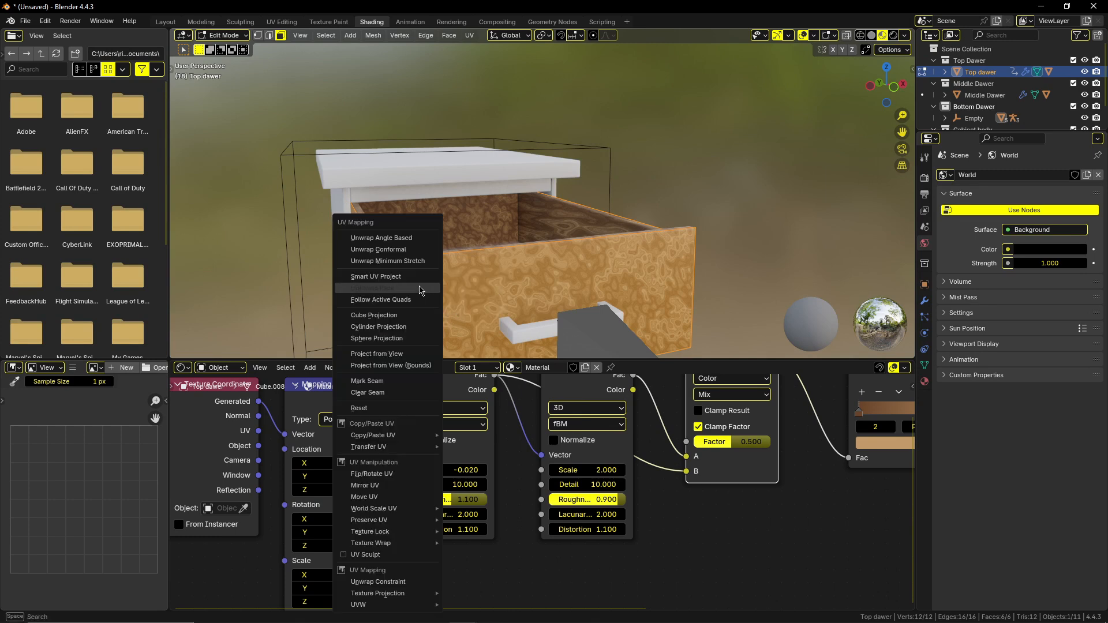
{"action": "left_click", "coordinate": [420, 277]}
{"action": "left_click", "coordinate": [392, 378]}
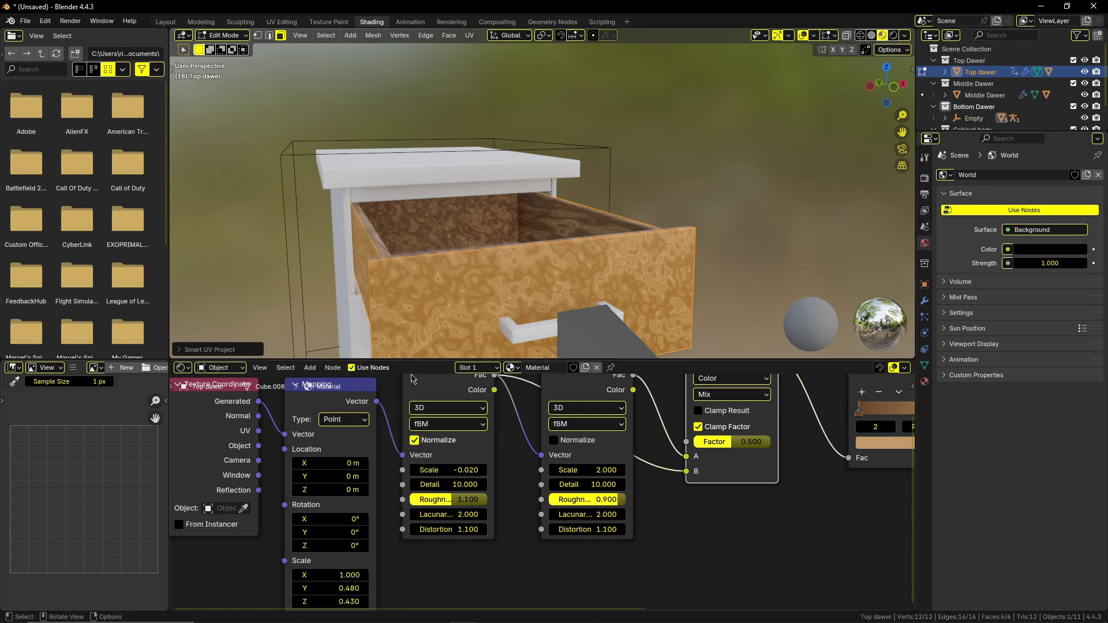
Connect the Texture Coordinate node's UV output to the Mapping node's Vector input and return to Object Mode.
{"action": "middle_click_drag", "start_coordinate": [500, 309], "coordinate": [271, 433]}
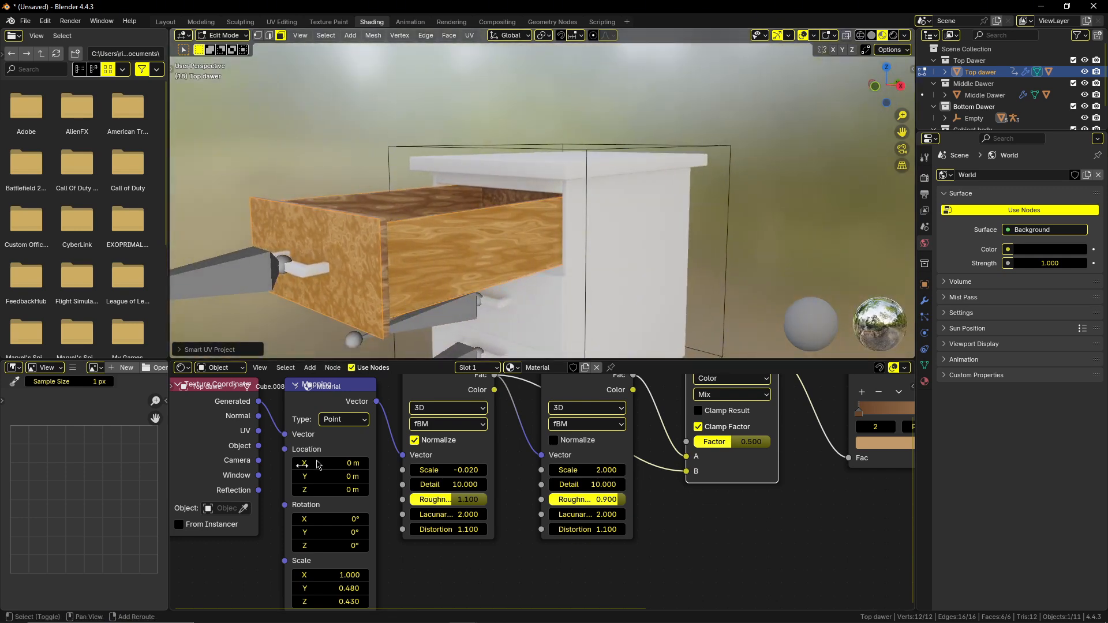
{"action": "left_click_drag", "start_coordinate": [258, 430], "coordinate": [285, 434]}
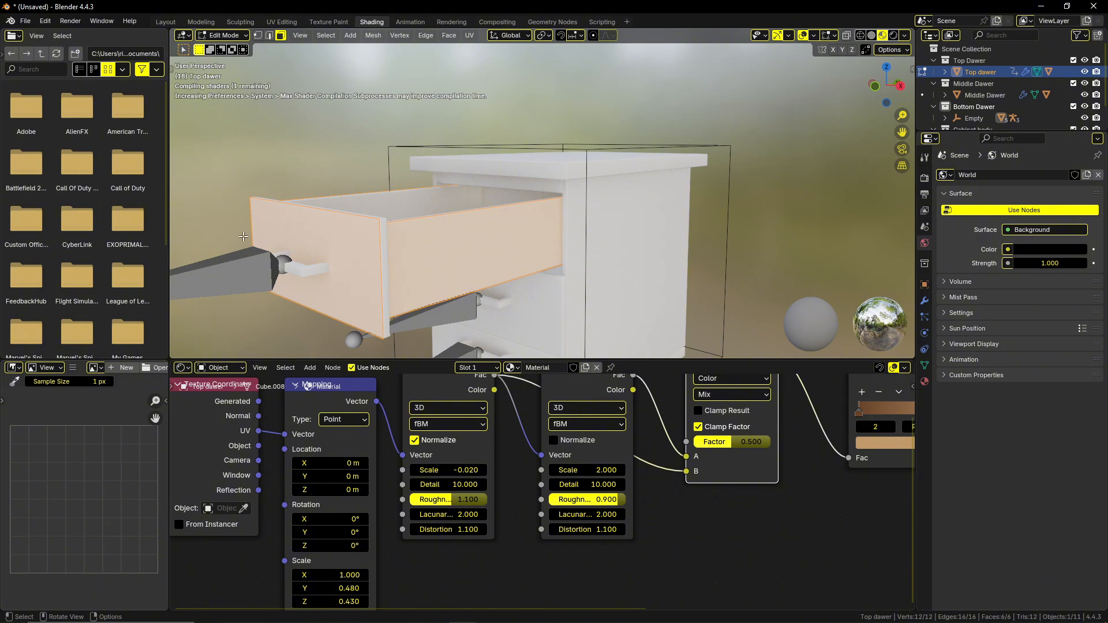
{"action": "key", "text": "Tab"}
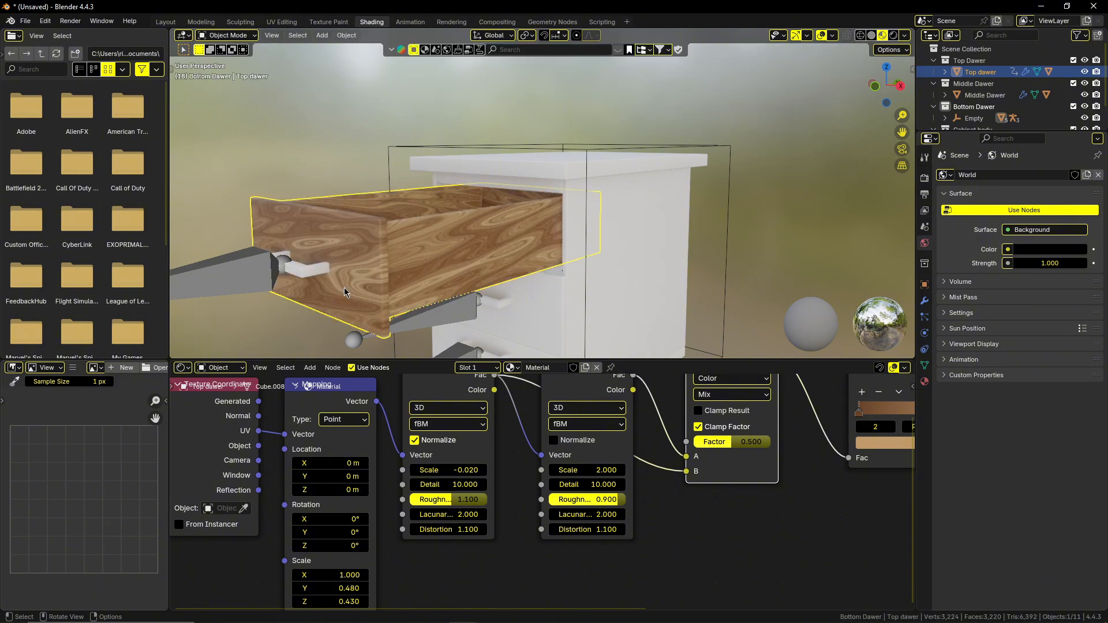
{"action": "mouse_move", "coordinate": [349, 288]}
{"action": "middle_mouse_down"}
{"action": "mouse_move", "coordinate": [336, 292]}
{"action": "mouse_move", "coordinate": [378, 279]}
{"action": "mouse_move", "coordinate": [358, 266]}
{"action": "mouse_move", "coordinate": [349, 291]}
{"action": "middle_mouse_up"}
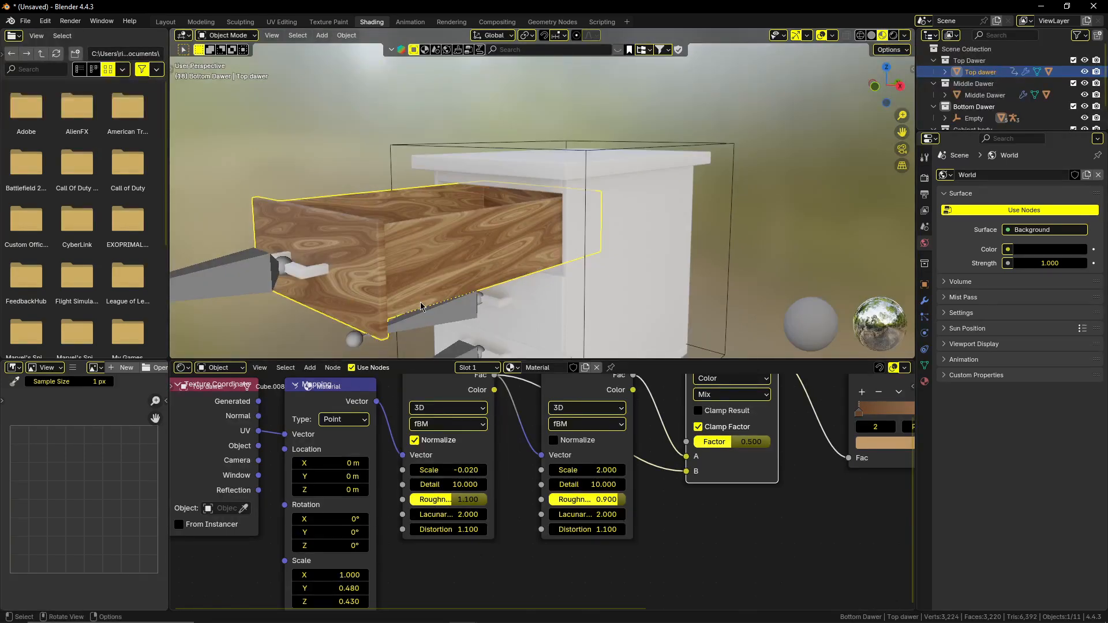
Set the Mapping node's Y Scale to 0.490.
{"action": "middle_click_drag", "start_coordinate": [420, 302], "coordinate": [459, 302]}
{"action": "mouse_move", "coordinate": [415, 554]}
{"action": "middle_mouse_down"}
{"action": "mouse_move", "coordinate": [413, 567]}
{"action": "mouse_move", "coordinate": [413, 550]}
{"action": "middle_mouse_up"}
{"action": "left_click_drag", "start_coordinate": [338, 584], "coordinate": [341, 584]}
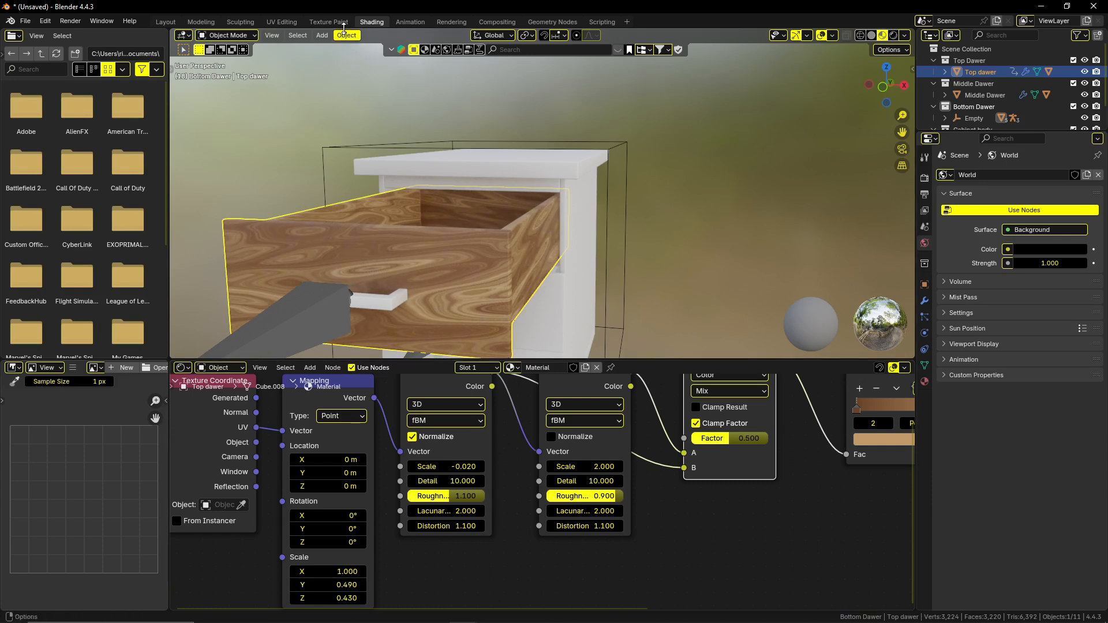
In the UV Editing workspace, select the top drawer's front face and move its UV island near the middle of the UV square.
{"action": "left_click", "coordinate": [290, 21]}
{"action": "scroll", "coordinate": [628, 307], "scroll_direction": "up", "scroll_amount": 5}
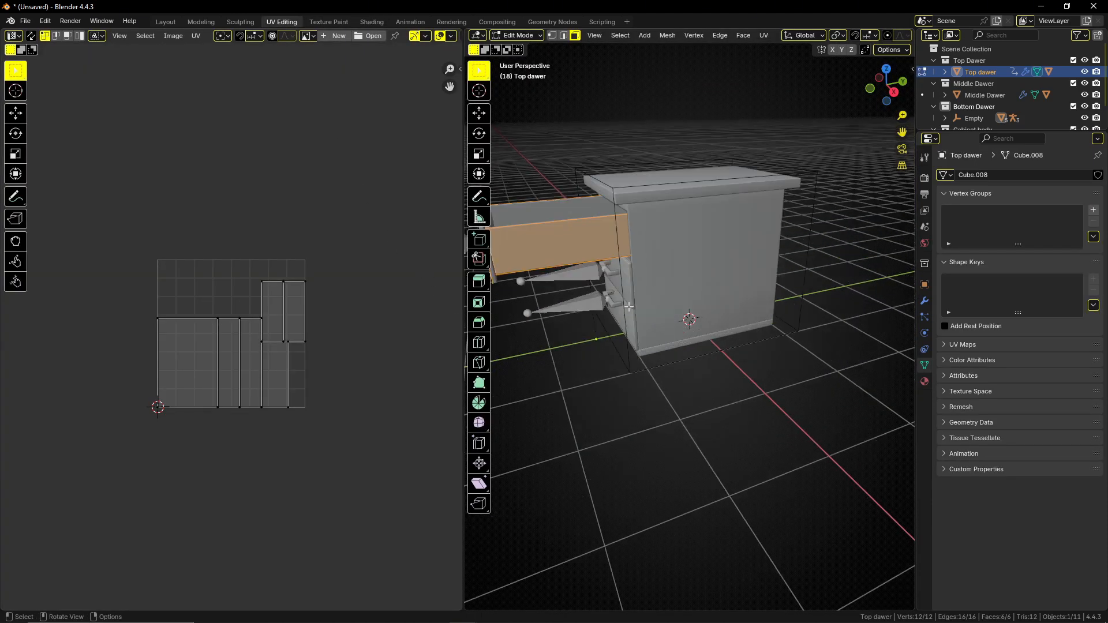
{"action": "mouse_move", "coordinate": [523, 306]}
{"action": "middle_mouse_down", "text": "shift"}
{"action": "mouse_move", "coordinate": [605, 328]}
{"action": "mouse_move", "coordinate": [601, 315]}
{"action": "middle_mouse_up", "text": "shift"}
{"action": "left_click", "coordinate": [601, 315]}
{"action": "key", "text": "l"}
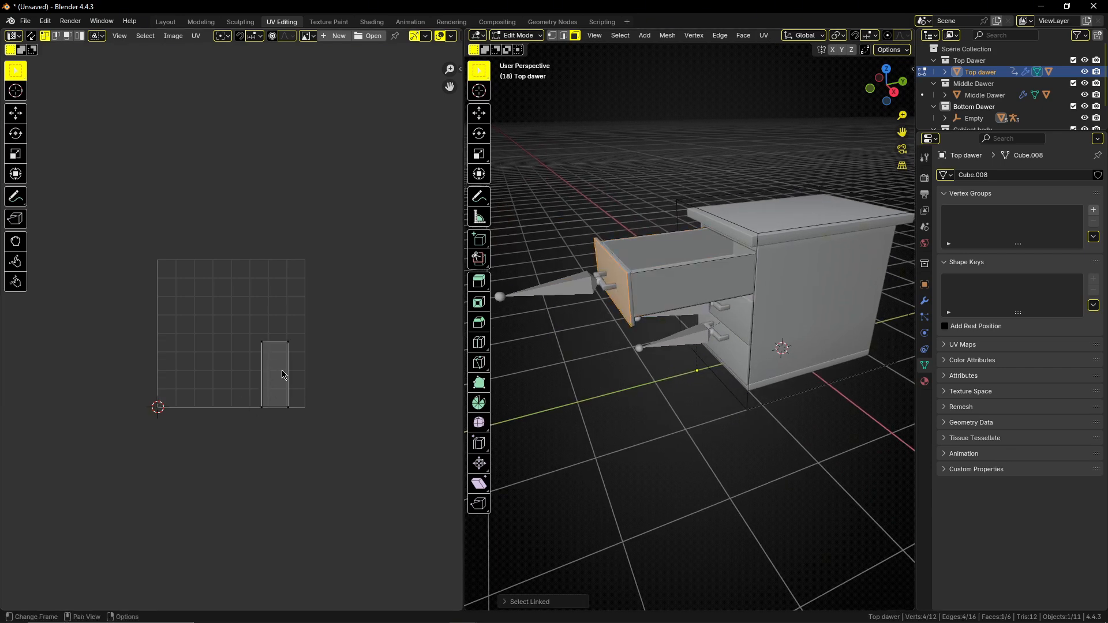
{"action": "left_click_drag", "start_coordinate": [283, 373], "coordinate": [224, 315]}
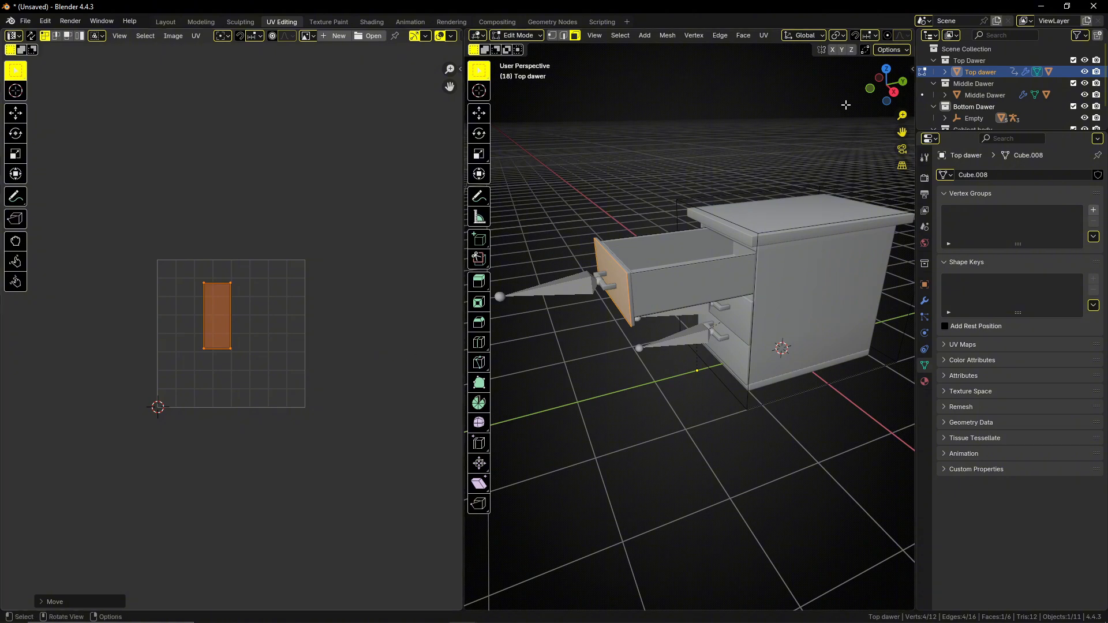
Show the viewport in Material Preview shading and move the drawer front's UV island to the lower middle of the UV square.
{"action": "key", "text": "z"}
{"action": "left_click", "coordinate": [660, 383]}
{"action": "middle_click_drag", "start_coordinate": [576, 306], "coordinate": [620, 284]}
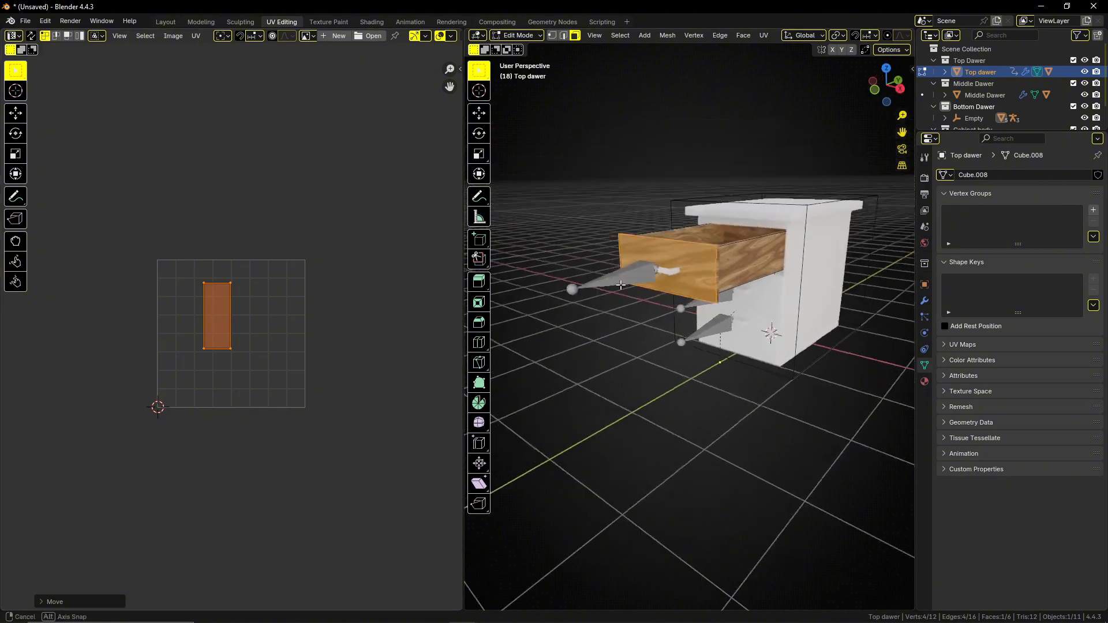
{"action": "scroll", "coordinate": [620, 284], "scroll_direction": "up", "scroll_amount": 3}
{"action": "key", "text": "g"}
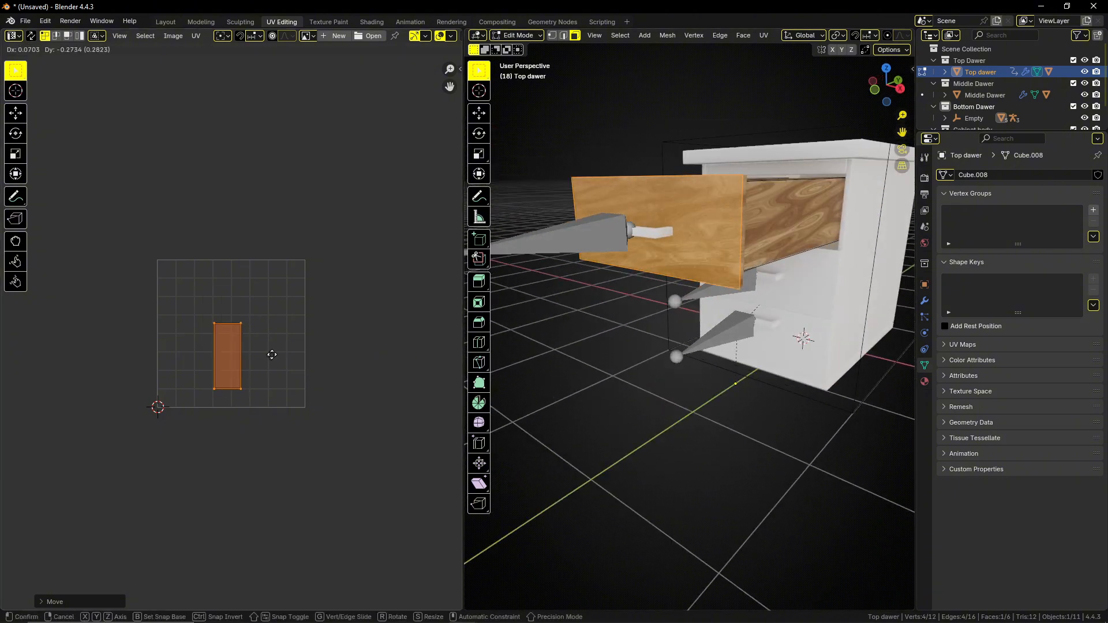
{"action": "left_click", "coordinate": [284, 354]}
Rotate the drawer front's UV island about a quarter turn so the grain runs vertically, and return to Object Mode.
{"action": "key", "text": "r"}
{"action": "key", "text": "Escape"}
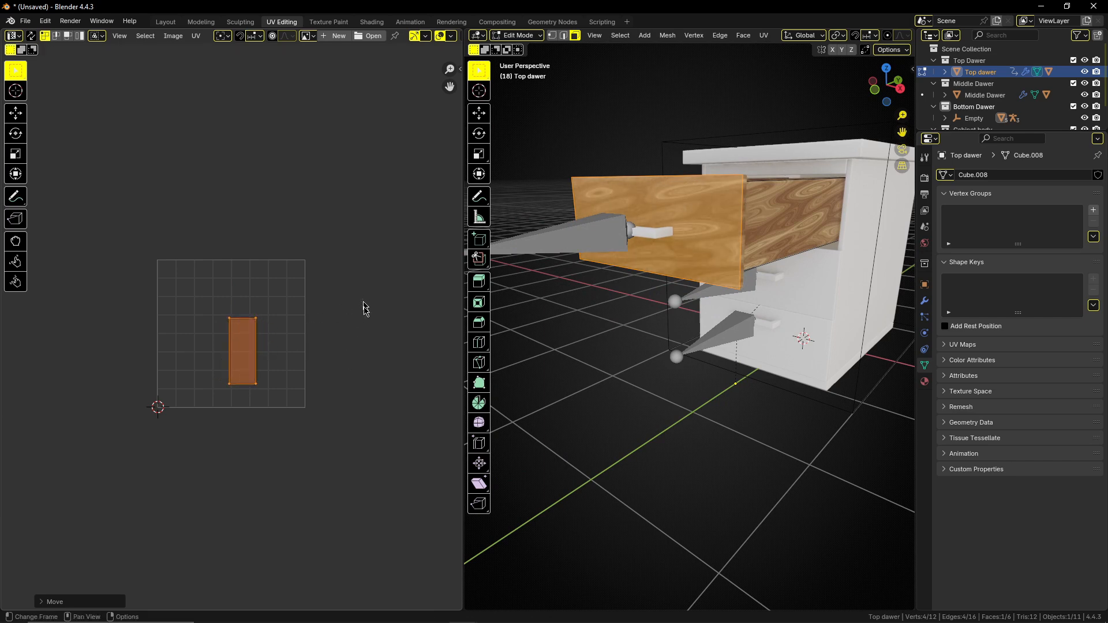
{"action": "key", "text": "r"}
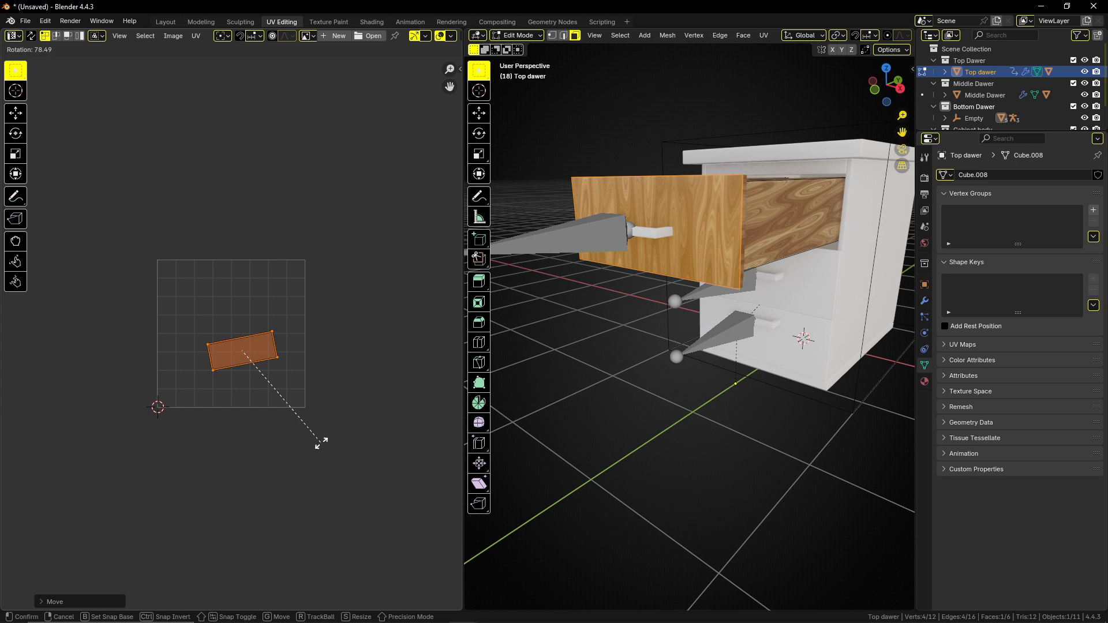
{"action": "key", "text": "Escape"}
{"action": "key", "text": "Tab"}
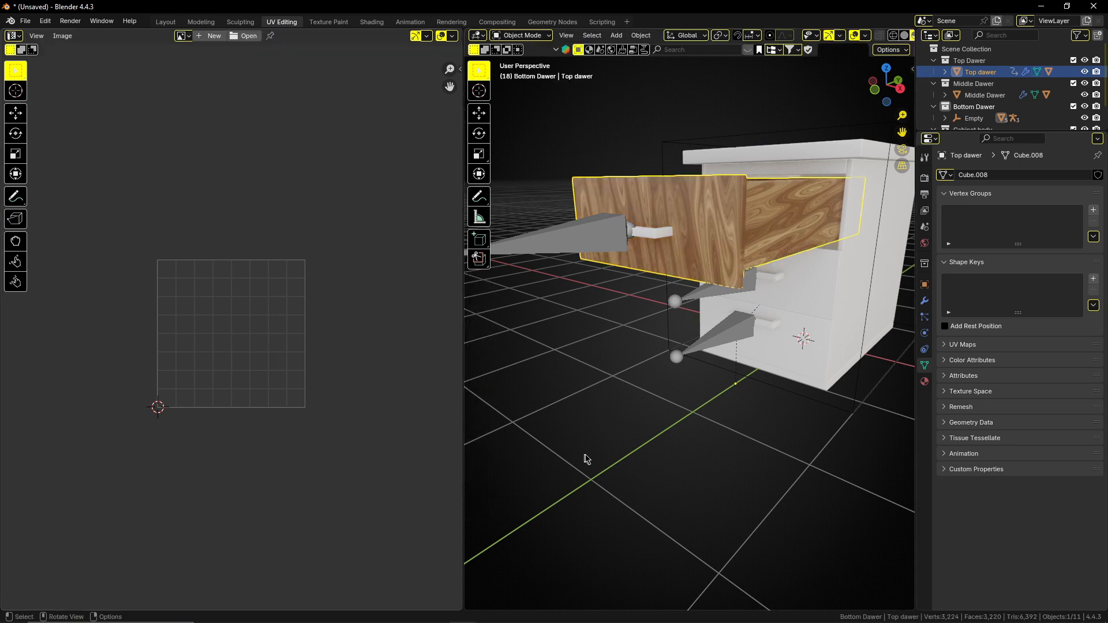
In the Shading workspace, set the Mapping node's Y and Z Scale to 0.35.
{"action": "left_click", "coordinate": [371, 21]}
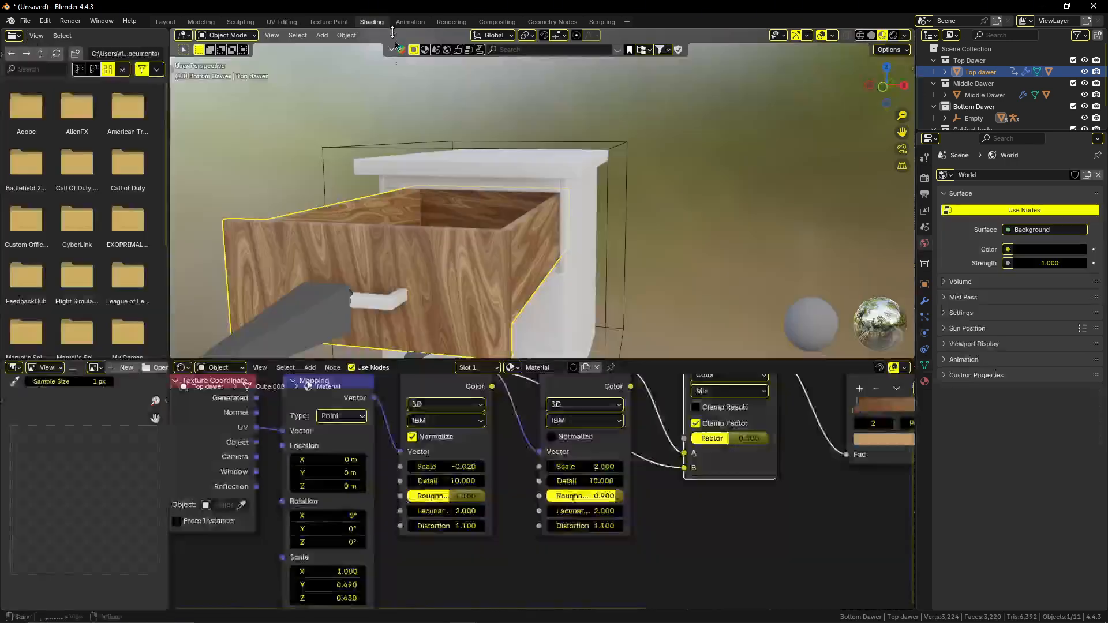
{"action": "mouse_move", "coordinate": [402, 546]}
{"action": "middle_mouse_down", "text": "shift"}
{"action": "mouse_move", "coordinate": [402, 566]}
{"action": "mouse_move", "coordinate": [402, 546]}
{"action": "middle_mouse_up", "text": "shift"}
{"action": "middle_click_drag", "start_coordinate": [372, 587], "coordinate": [383, 555], "text": "shift"}
{"action": "left_click", "coordinate": [361, 552]}
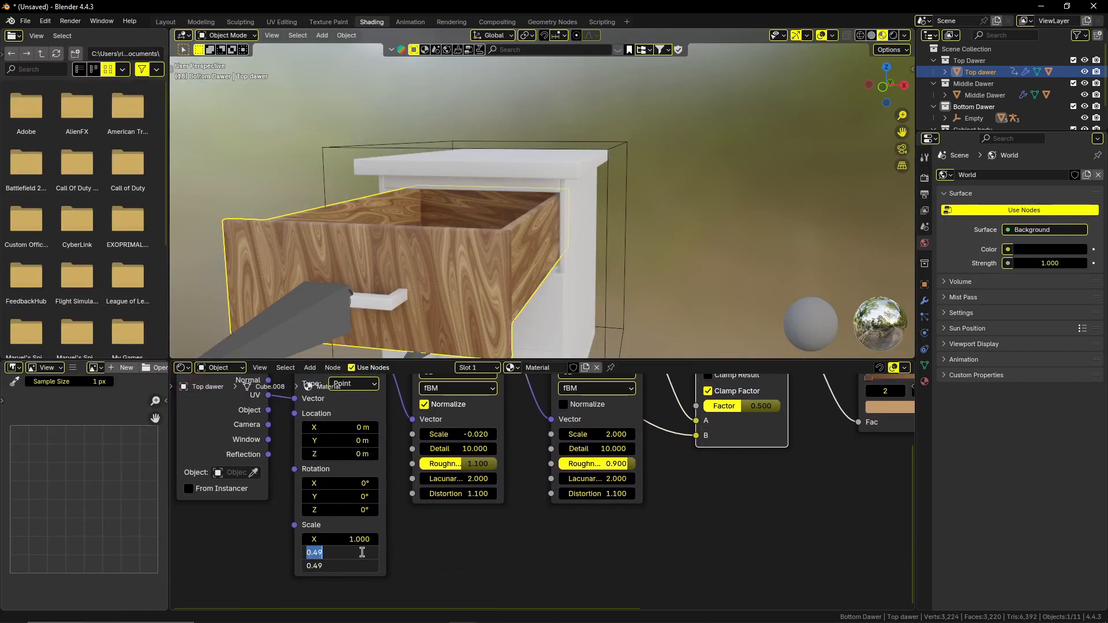
{"action": "type", "text": "35"}
{"action": "key", "text": "Return"}
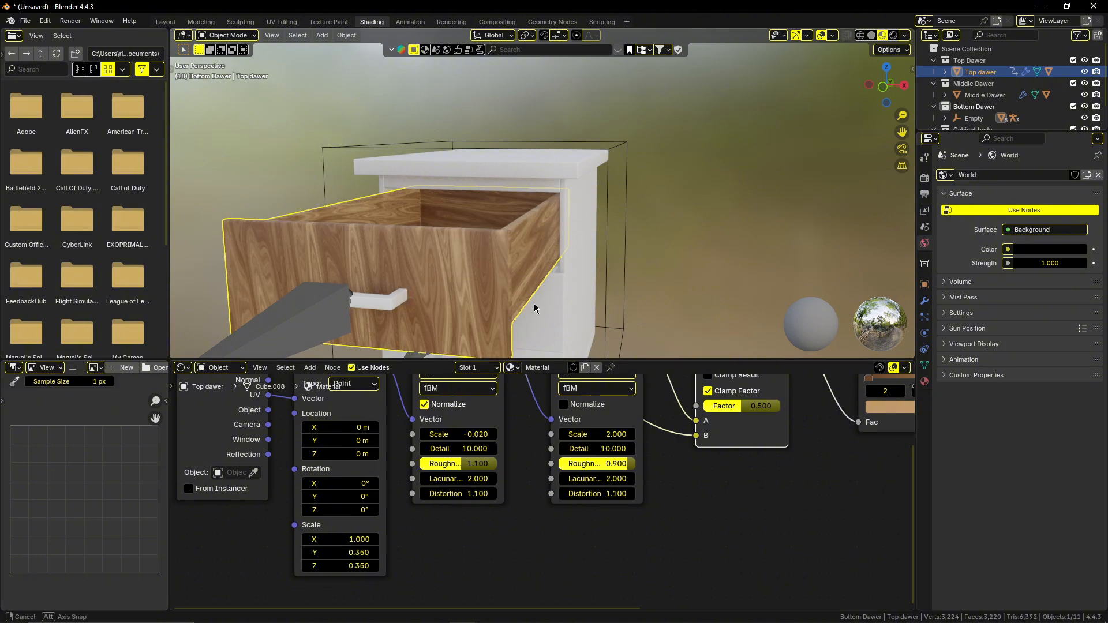
Check the grain on the drawer's sides and set the first Noise Texture node's Scale to 0.03.
{"action": "middle_click_drag", "start_coordinate": [473, 271], "coordinate": [488, 292]}
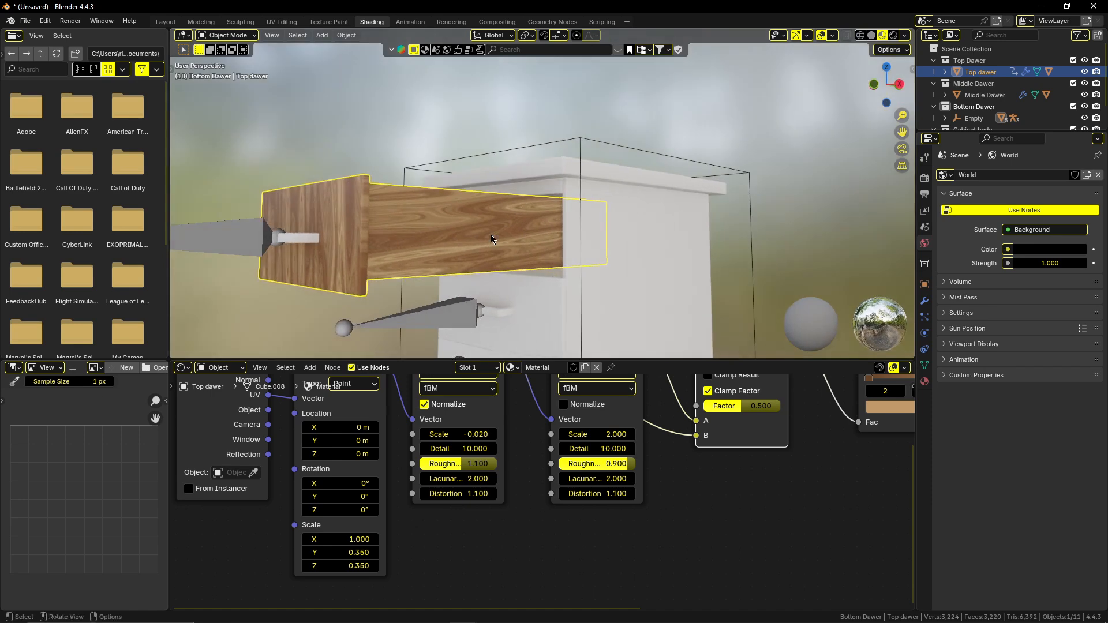
{"action": "middle_click_drag", "start_coordinate": [491, 239], "coordinate": [434, 280]}
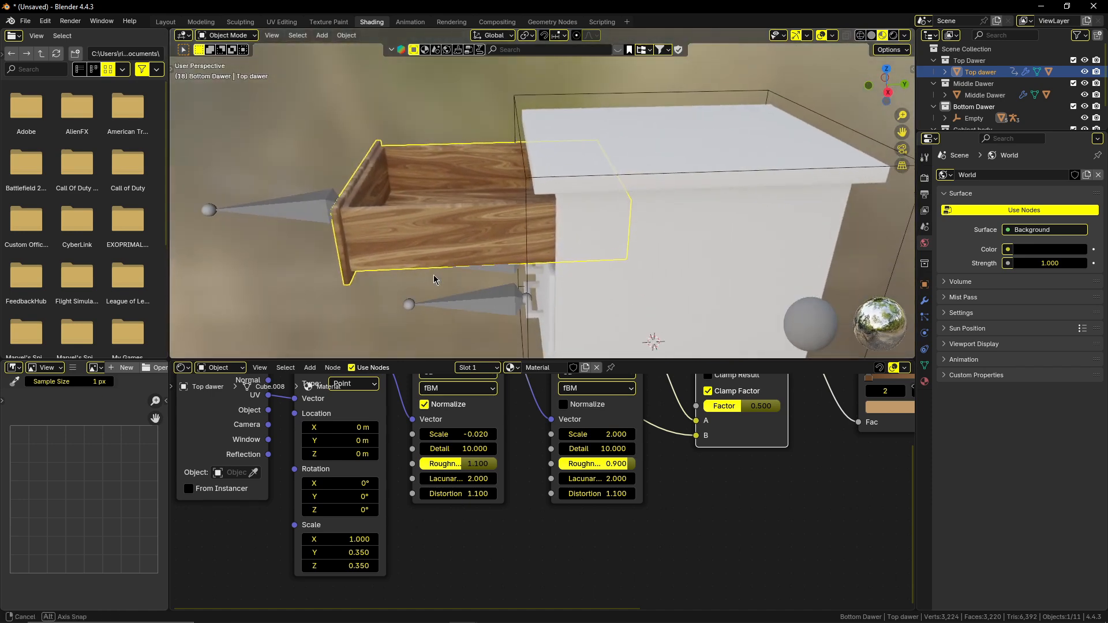
{"action": "scroll", "coordinate": [425, 318], "scroll_direction": "up", "scroll_amount": 1}
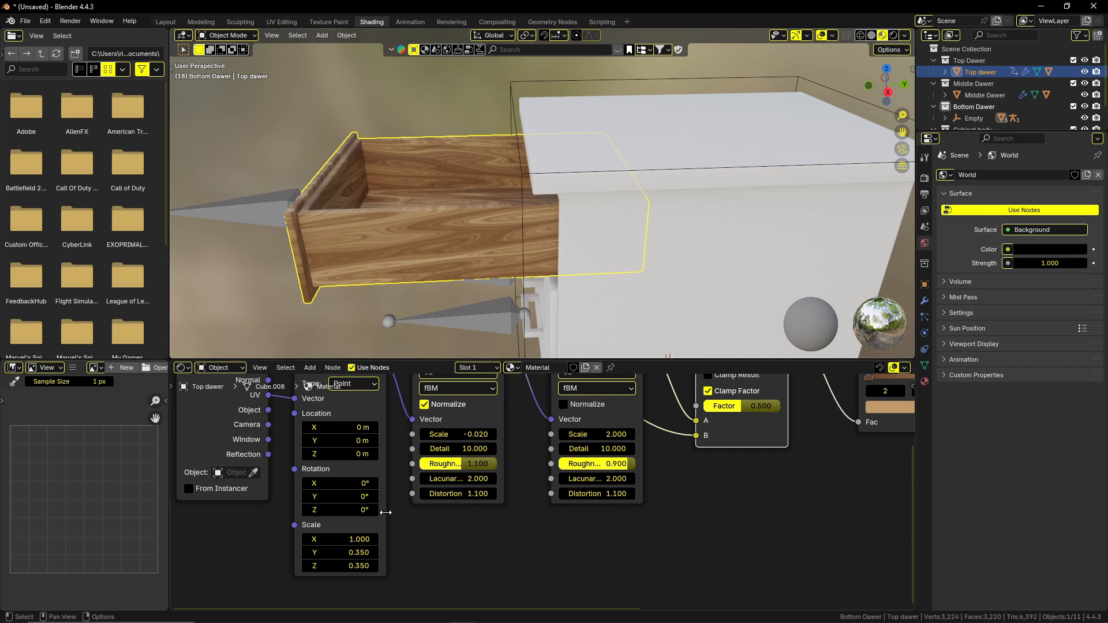
{"action": "left_click_drag", "start_coordinate": [465, 435], "coordinate": [488, 435]}
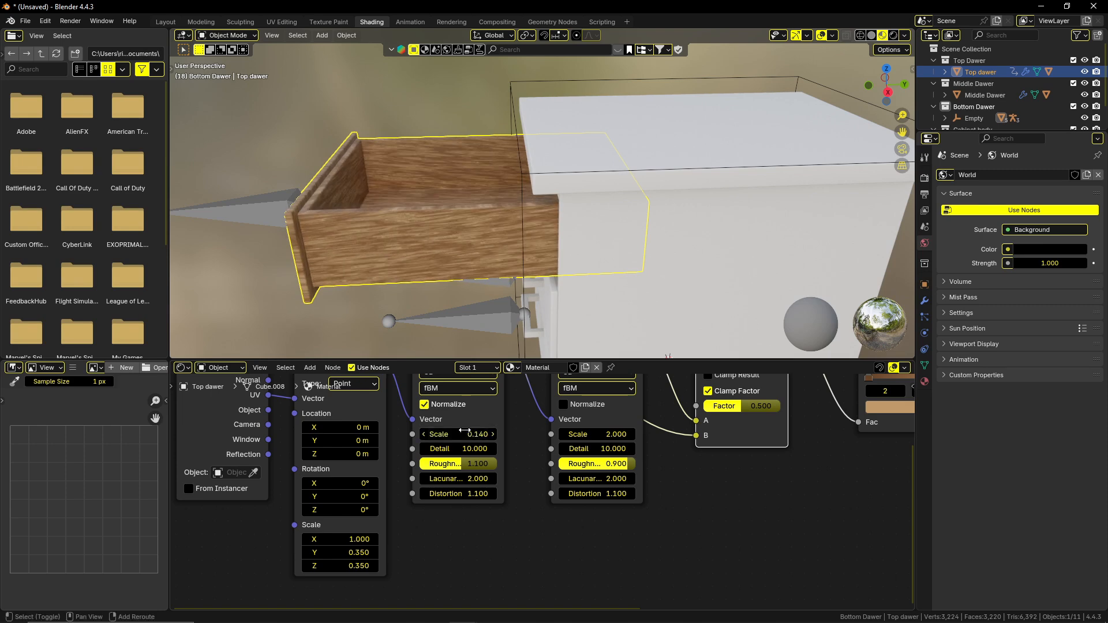
{"action": "left_click", "coordinate": [470, 436]}
{"action": "type", "text": "0.03"}
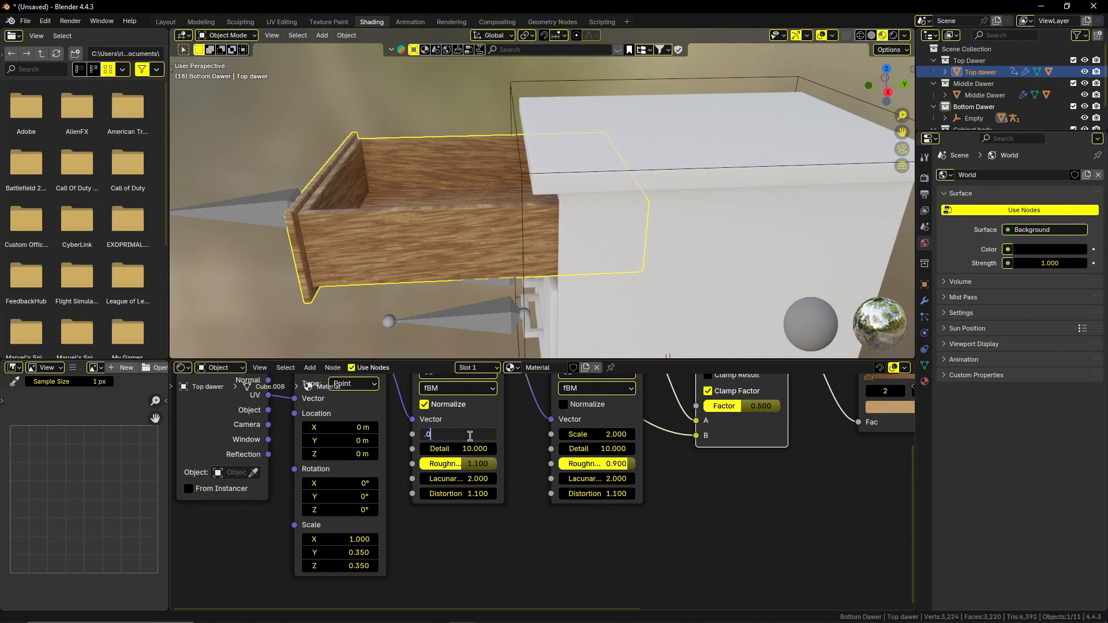
{"action": "key", "text": "Return"}
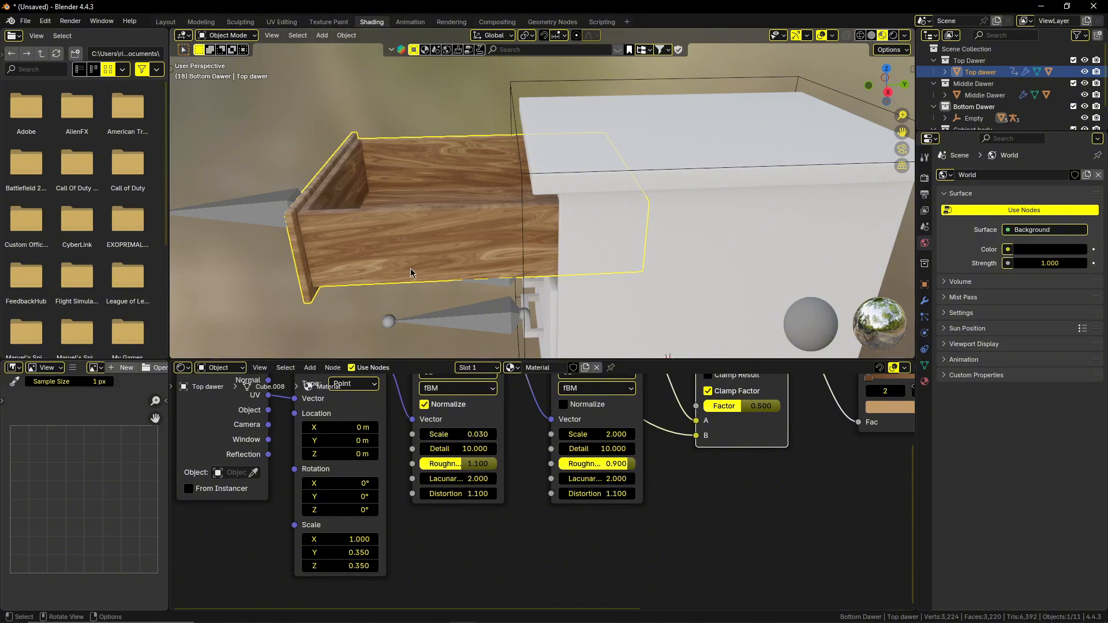
Duplicate the Texture Coordinate, Mapping and first Noise Texture nodes together and place the copies below the existing node chain.
{"action": "middle_click_drag", "start_coordinate": [411, 272], "coordinate": [454, 281]}
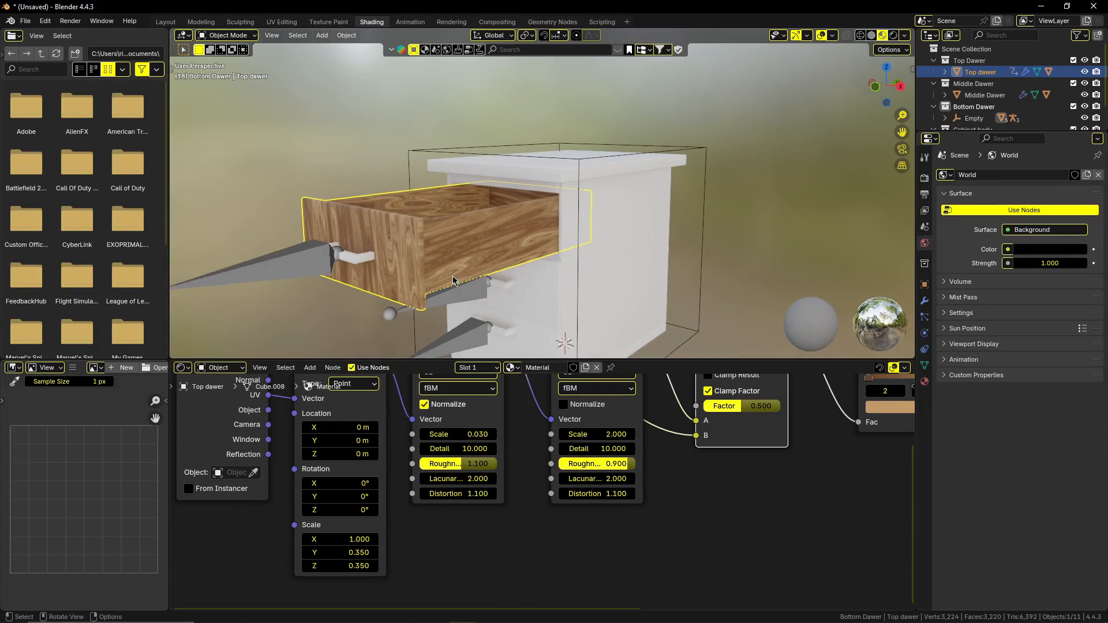
{"action": "scroll", "coordinate": [633, 512], "scroll_direction": "down", "scroll_amount": 3}
{"action": "scroll", "coordinate": [635, 504], "scroll_direction": "down", "scroll_amount": 2}
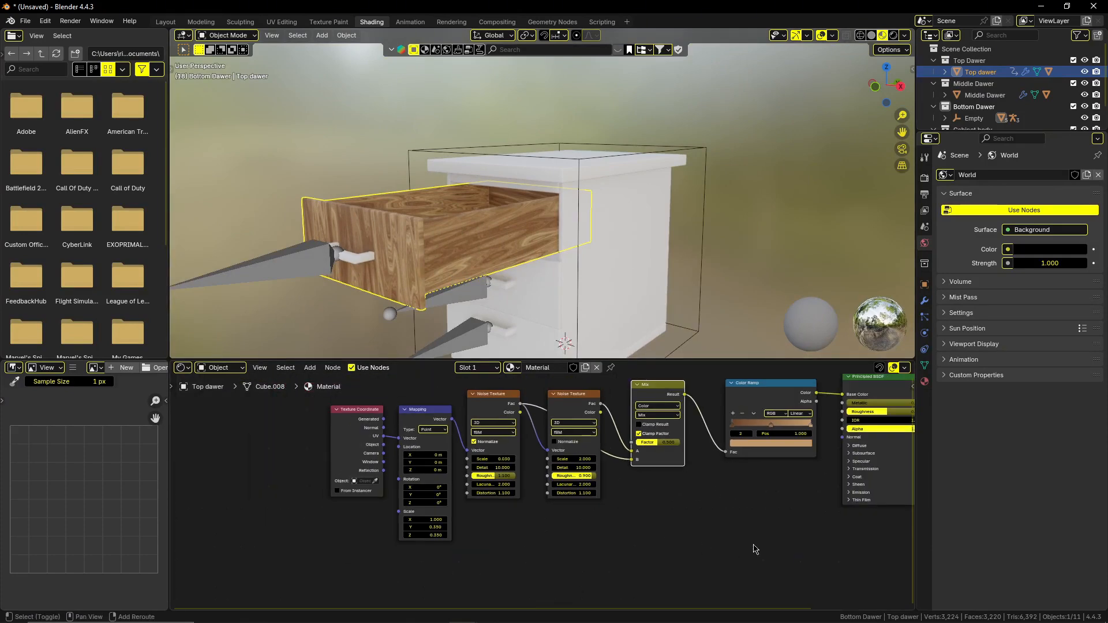
{"action": "middle_click_drag", "start_coordinate": [754, 549], "coordinate": [703, 515]}
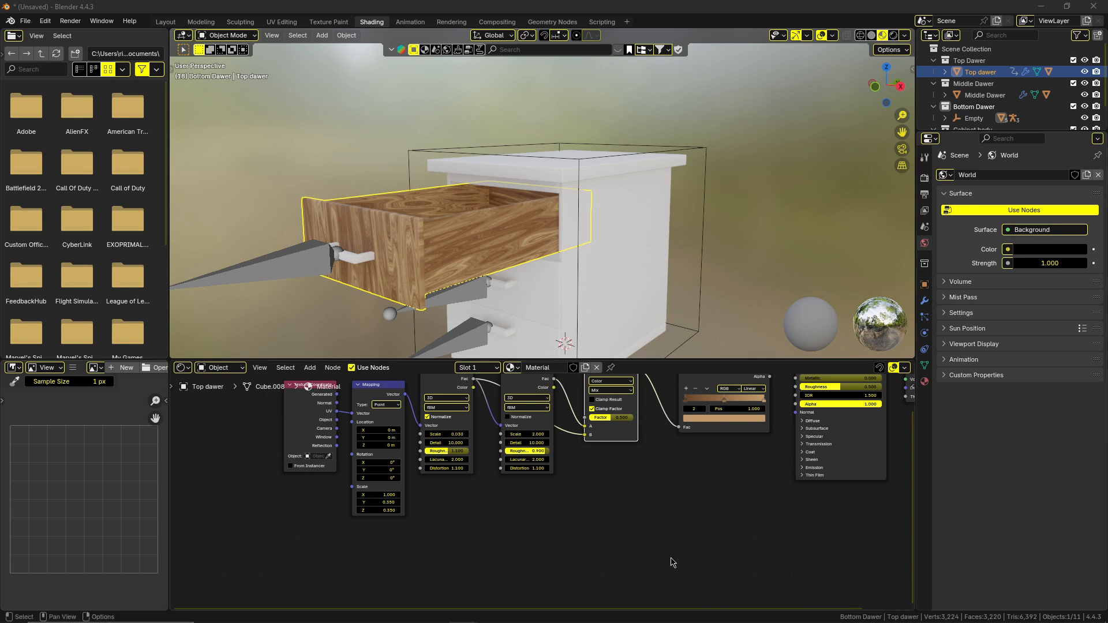
{"action": "scroll", "coordinate": [565, 522], "scroll_direction": "down", "scroll_amount": 2}
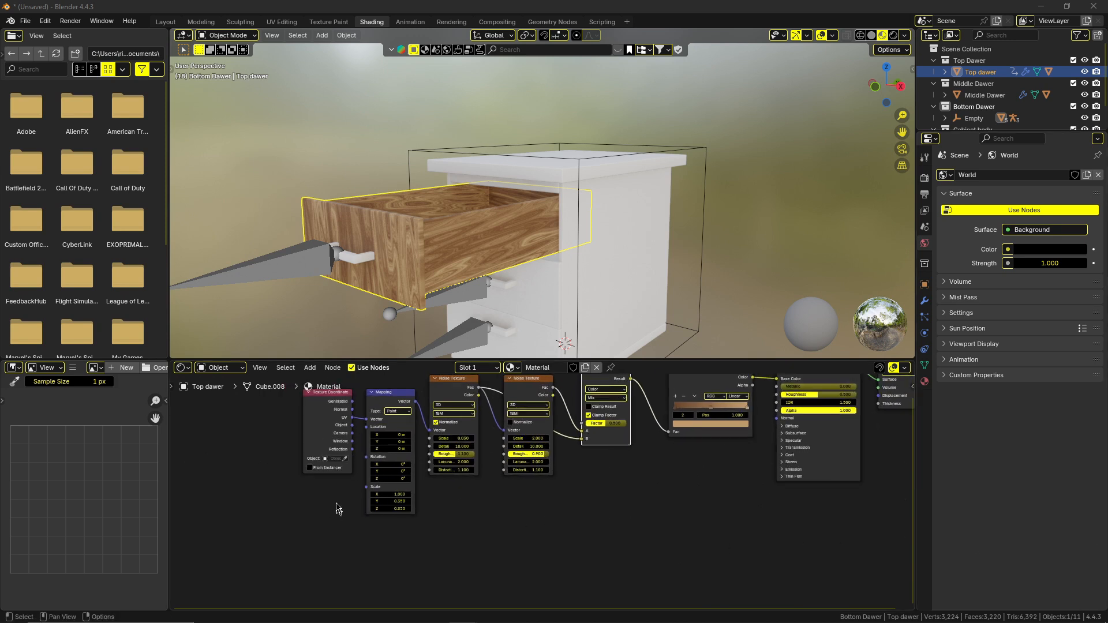
{"action": "left_click_drag", "start_coordinate": [281, 411], "coordinate": [478, 509]}
{"action": "key", "text": "shift+d"}
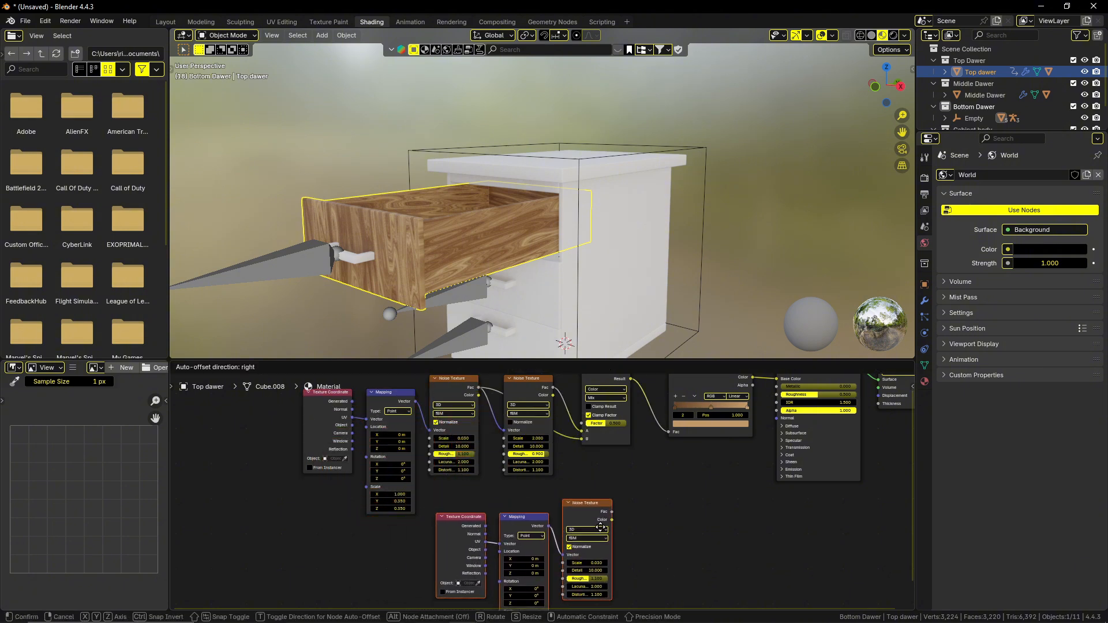
{"action": "left_click", "coordinate": [600, 528]}
{"action": "middle_click_drag", "start_coordinate": [691, 511], "coordinate": [608, 487]}
Add a Color Ramp node directly after the duplicated Noise Texture node.
{"action": "key", "text": "shift+a"}
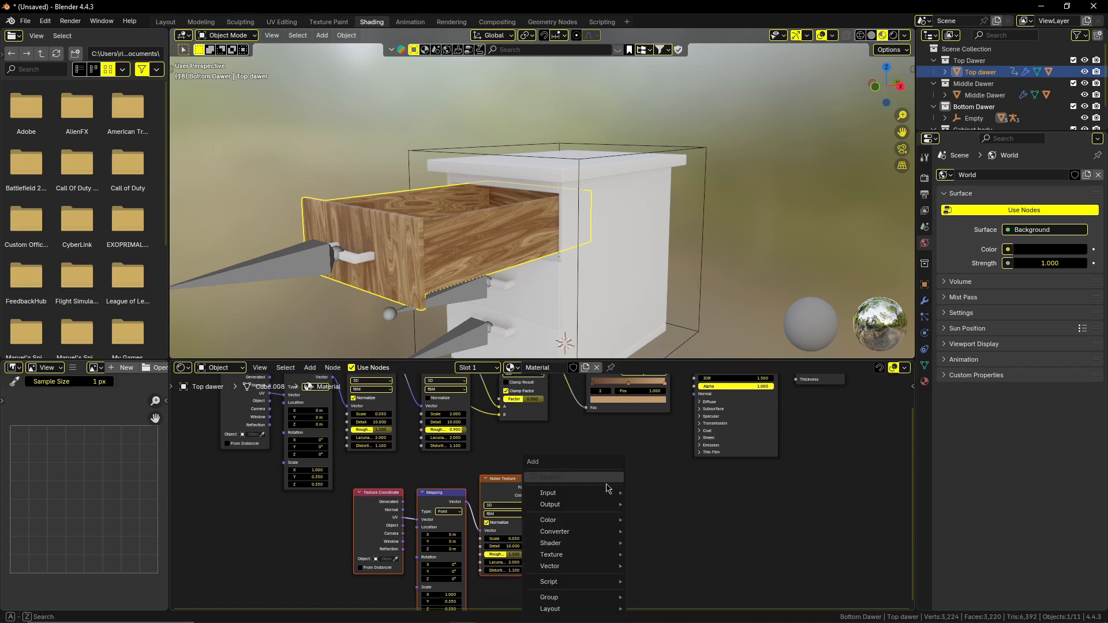
{"action": "left_click", "coordinate": [606, 484]}
{"action": "type", "text": "colo"}
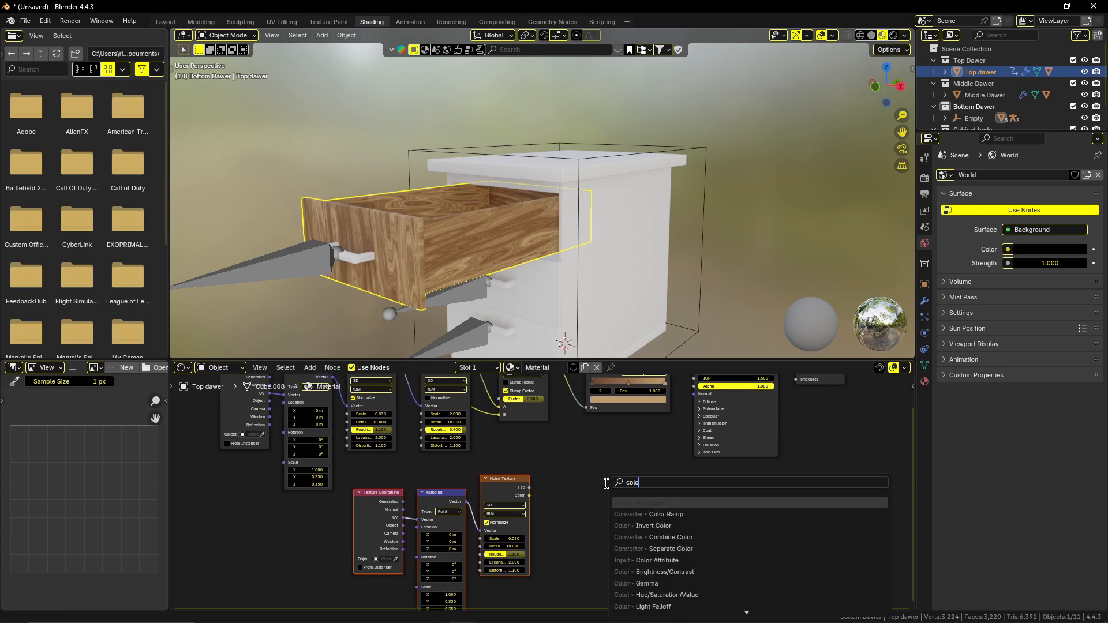
{"action": "key", "text": "Down"}
{"action": "key", "text": "Return"}
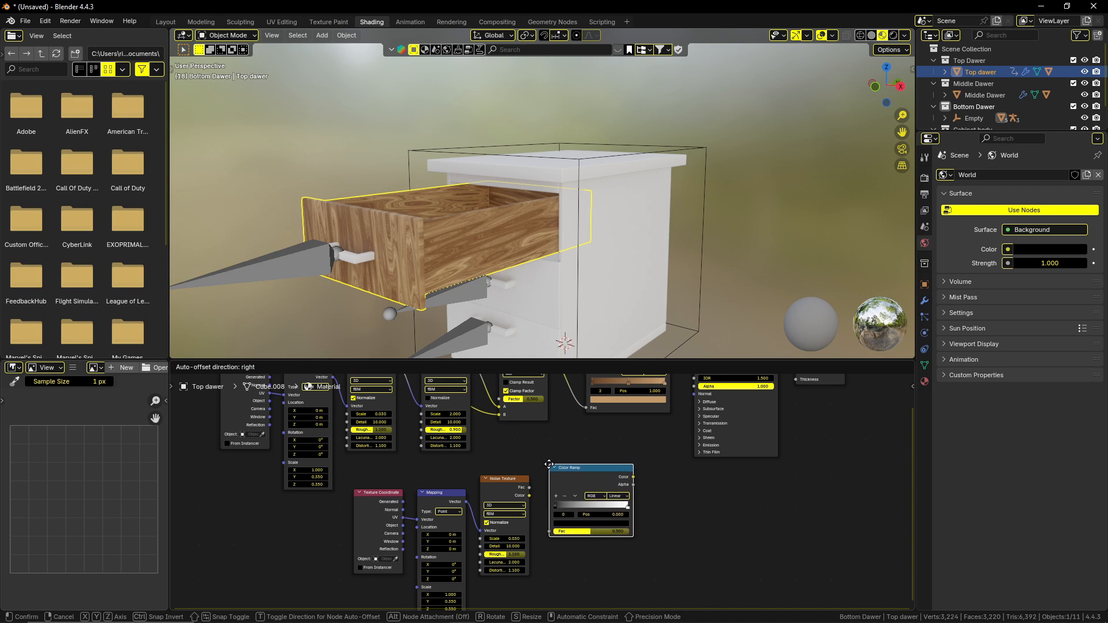
{"action": "left_click", "coordinate": [539, 471]}
Add a Bump node directly after the new Color Ramp node.
{"action": "key", "text": "shift+a"}
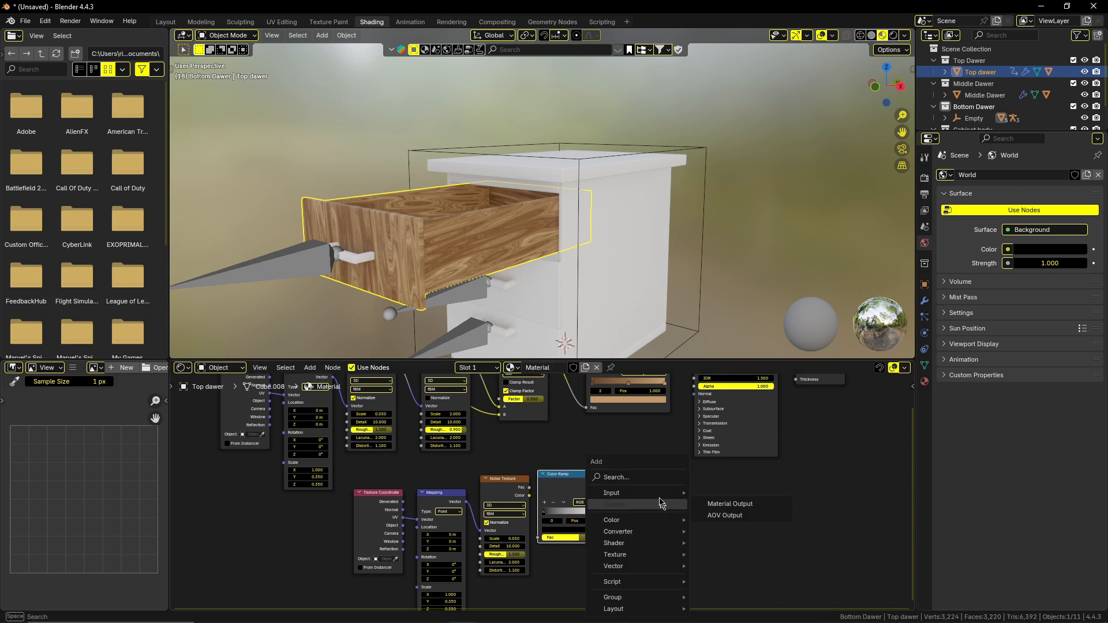
{"action": "left_click", "coordinate": [648, 477]}
{"action": "type", "text": "bump"}
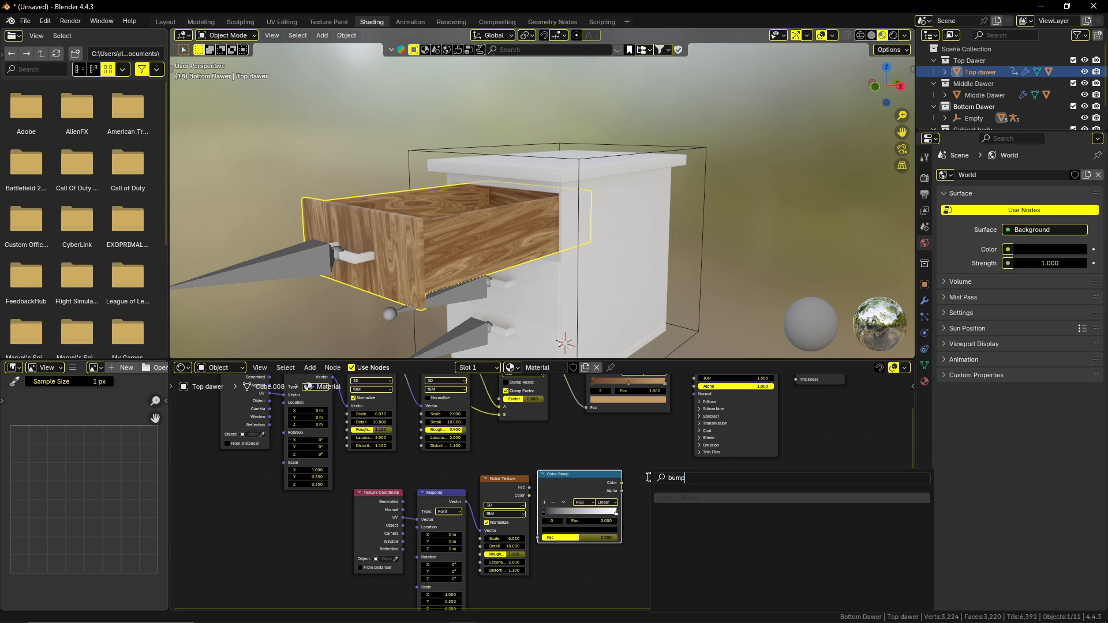
{"action": "key", "text": "Return"}
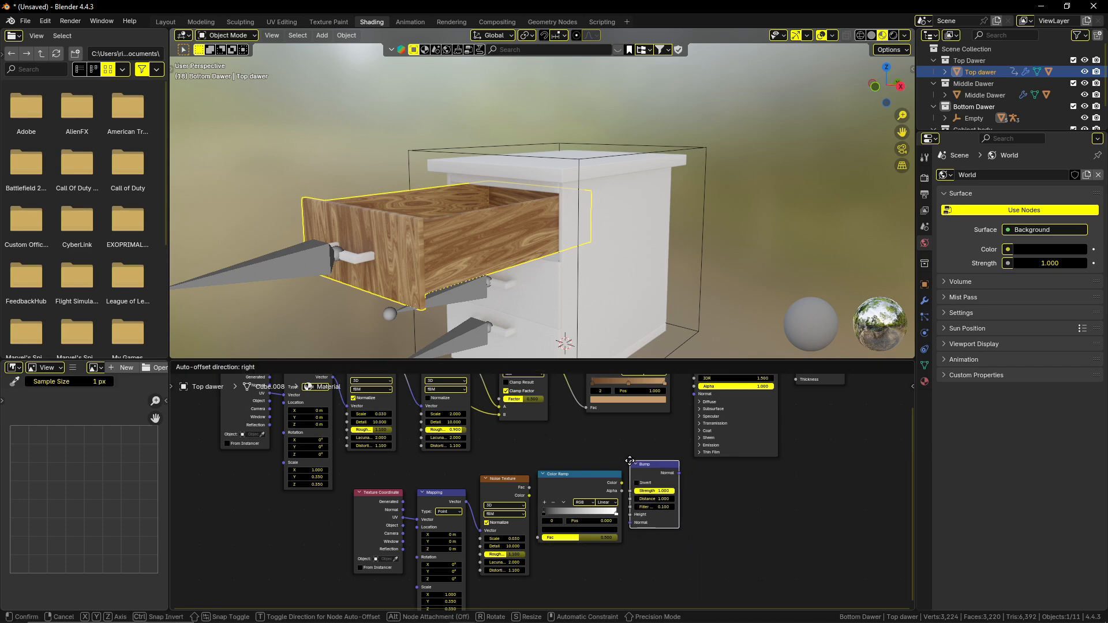
{"action": "left_click", "coordinate": [633, 465]}
{"action": "mouse_move", "coordinate": [680, 473]}
{"action": "left_mouse_down"}
{"action": "mouse_move", "coordinate": [688, 434]}
{"action": "mouse_move", "coordinate": [683, 475]}
{"action": "left_mouse_up"}
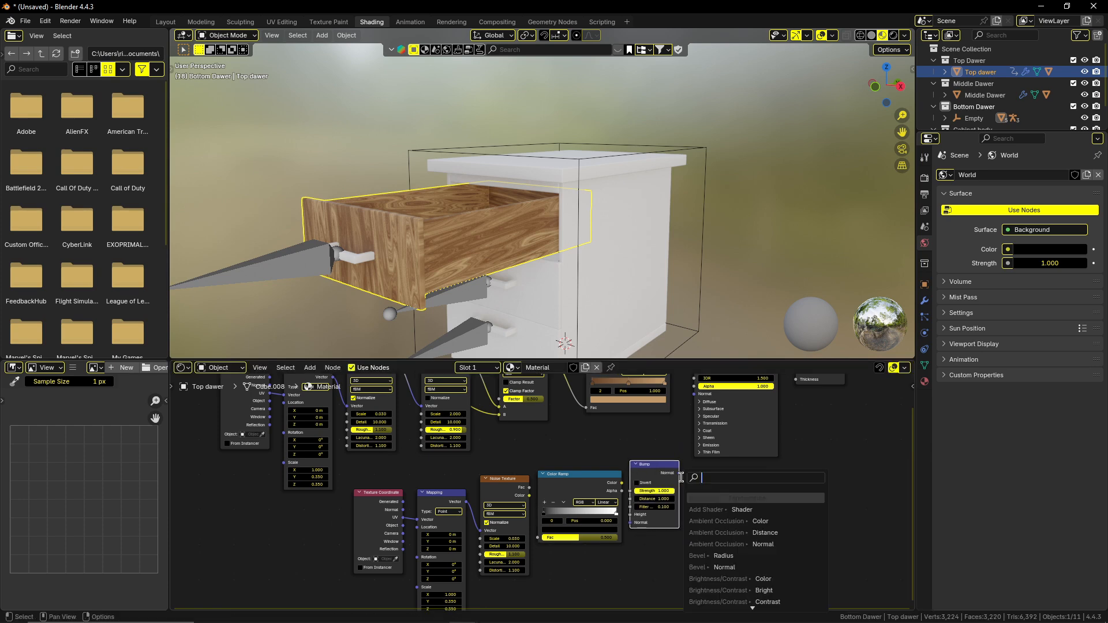
{"action": "left_click", "coordinate": [614, 559]}
Connect the duplicated Texture Coordinate node's Generated output to the duplicated Mapping node's Vector input.
{"action": "middle_click_drag", "start_coordinate": [613, 533], "coordinate": [613, 491], "text": "shift"}
{"action": "scroll", "coordinate": [547, 492], "scroll_direction": "up", "scroll_amount": 4}
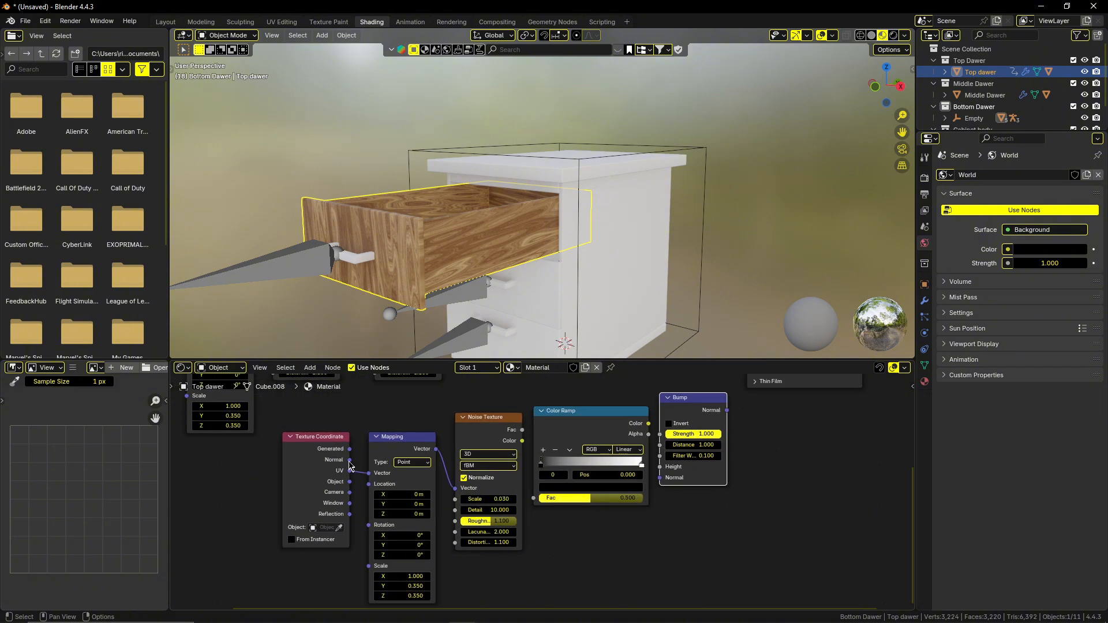
{"action": "left_click_drag", "start_coordinate": [350, 449], "coordinate": [369, 473]}
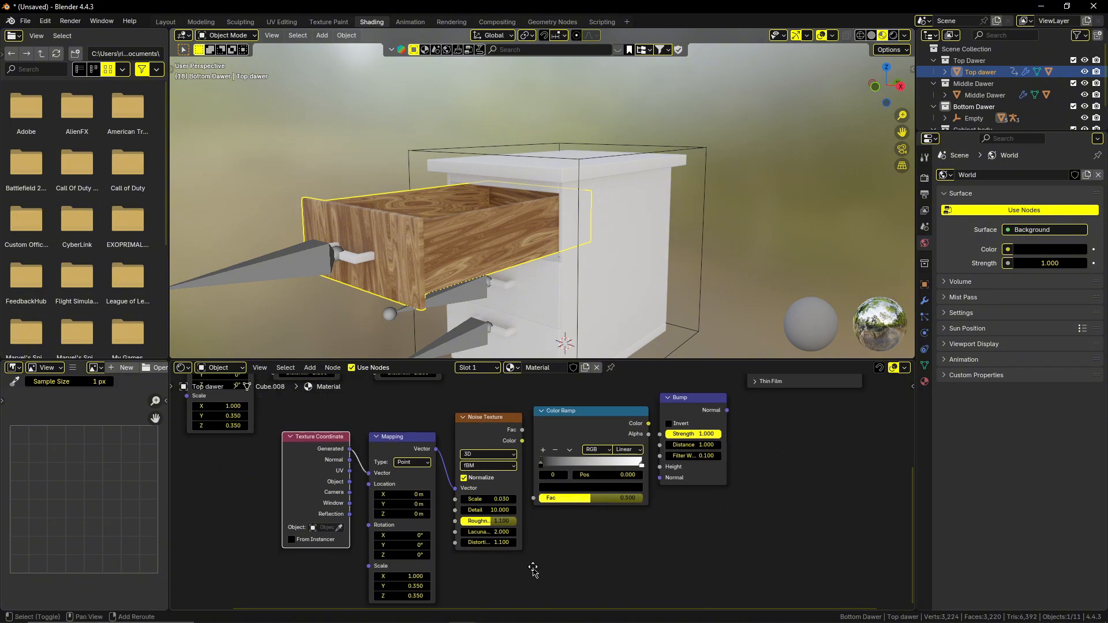
Set the duplicated Mapping node's Scale to X 120, Y 0.8 and Z 1.
{"action": "middle_click_drag", "start_coordinate": [531, 569], "coordinate": [570, 513]}
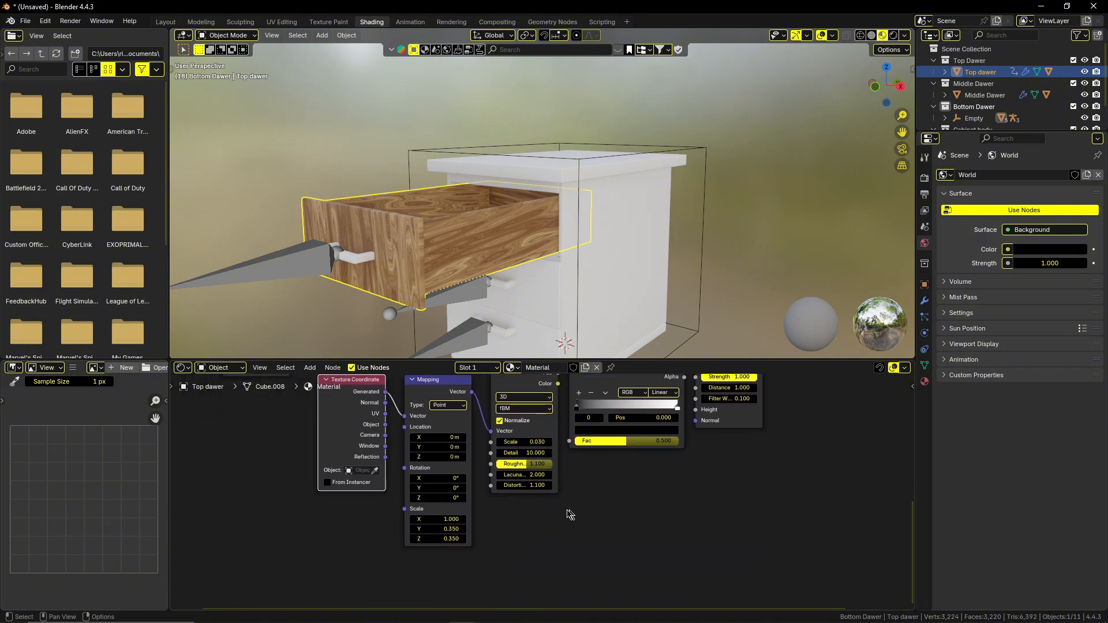
{"action": "left_click", "coordinate": [453, 519]}
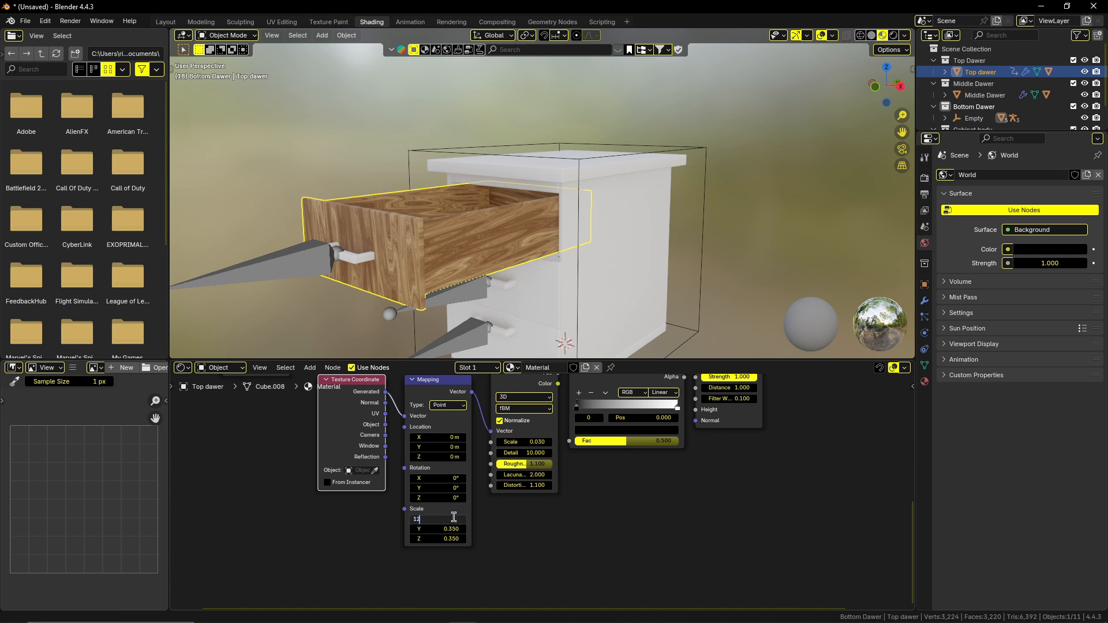
{"action": "key", "text": "Return"}
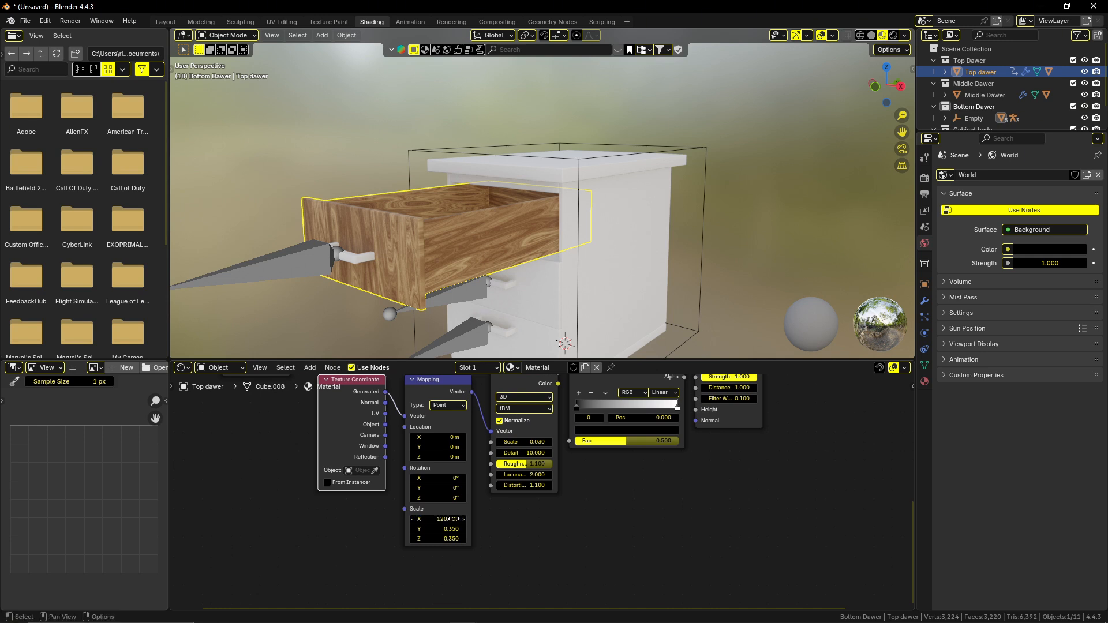
{"action": "left_click", "coordinate": [452, 529]}
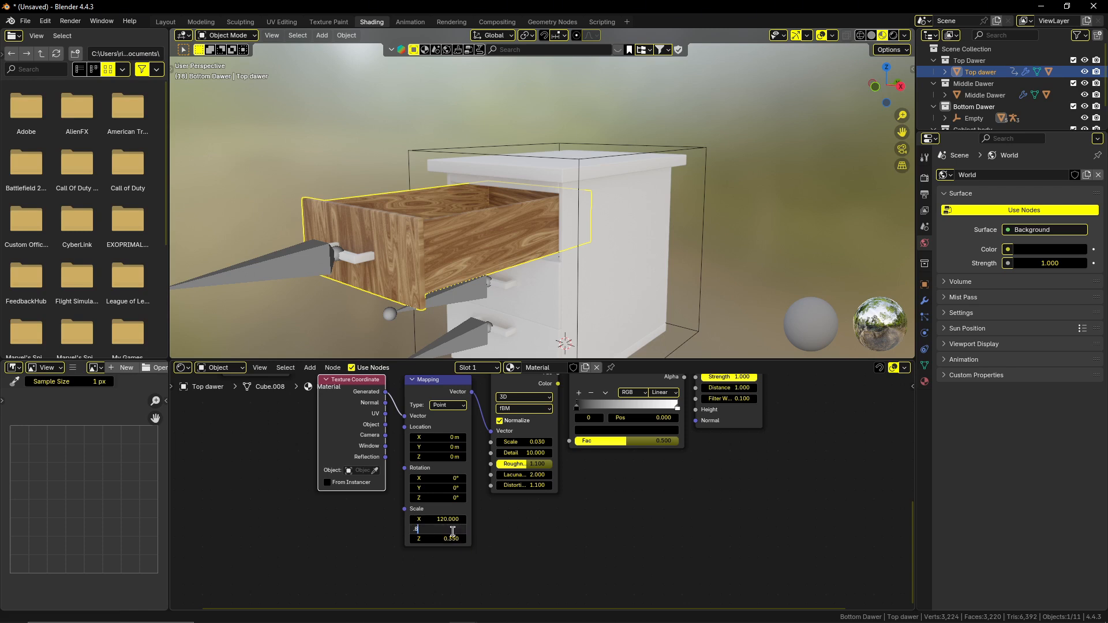
{"action": "key", "text": "Return"}
{"action": "left_click", "coordinate": [451, 539]}
{"action": "type", "text": "1"}
{"action": "key", "text": "Return"}
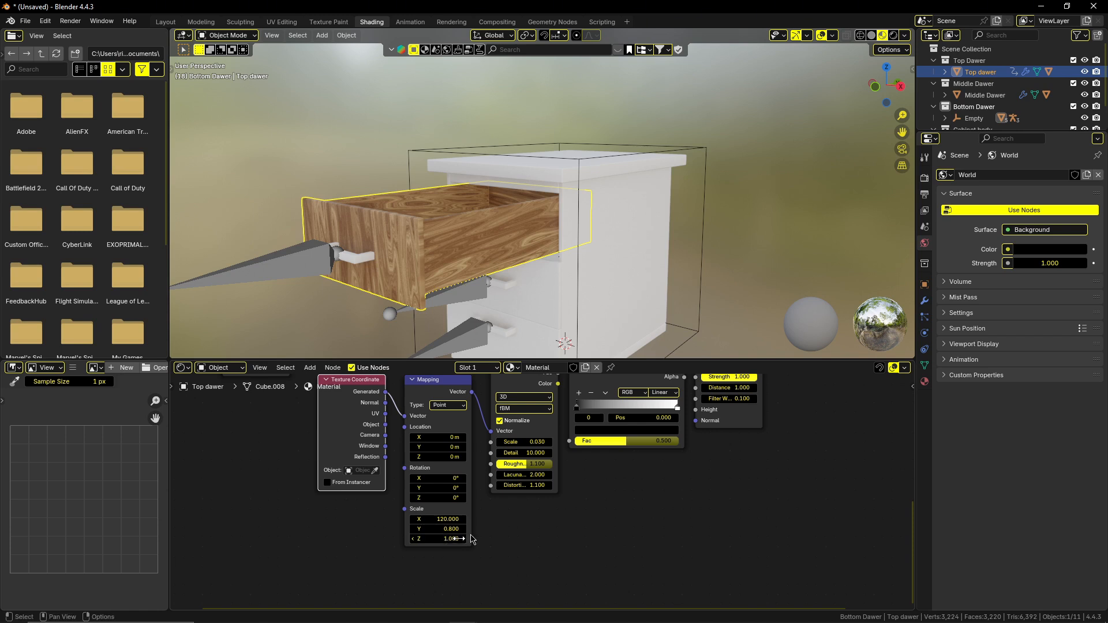
Set the Scale to 4 and the Detail to 13 on the duplicated Noise Texture node.
{"action": "middle_click_drag", "start_coordinate": [566, 525], "coordinate": [491, 558]}
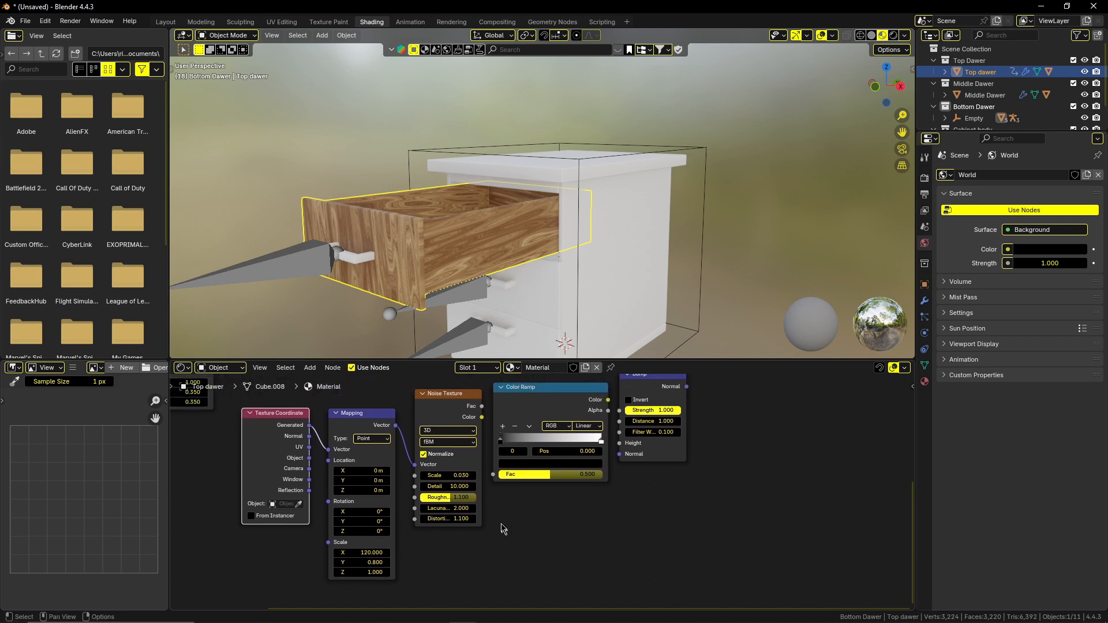
{"action": "left_click", "coordinate": [450, 475]}
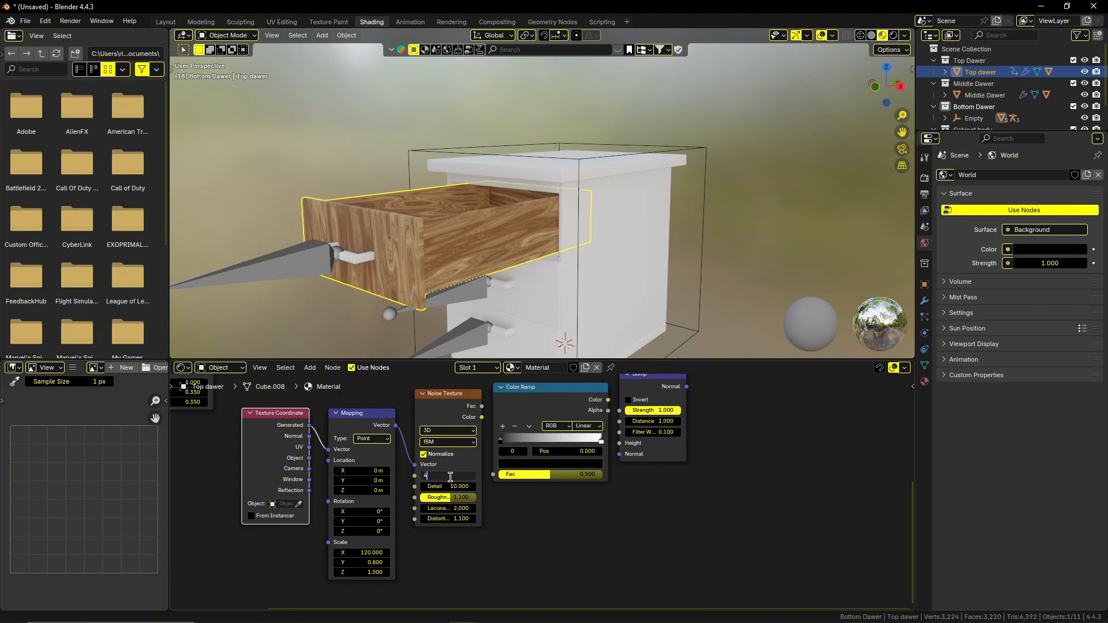
{"action": "type", "text": "4"}
{"action": "key", "text": "Return"}
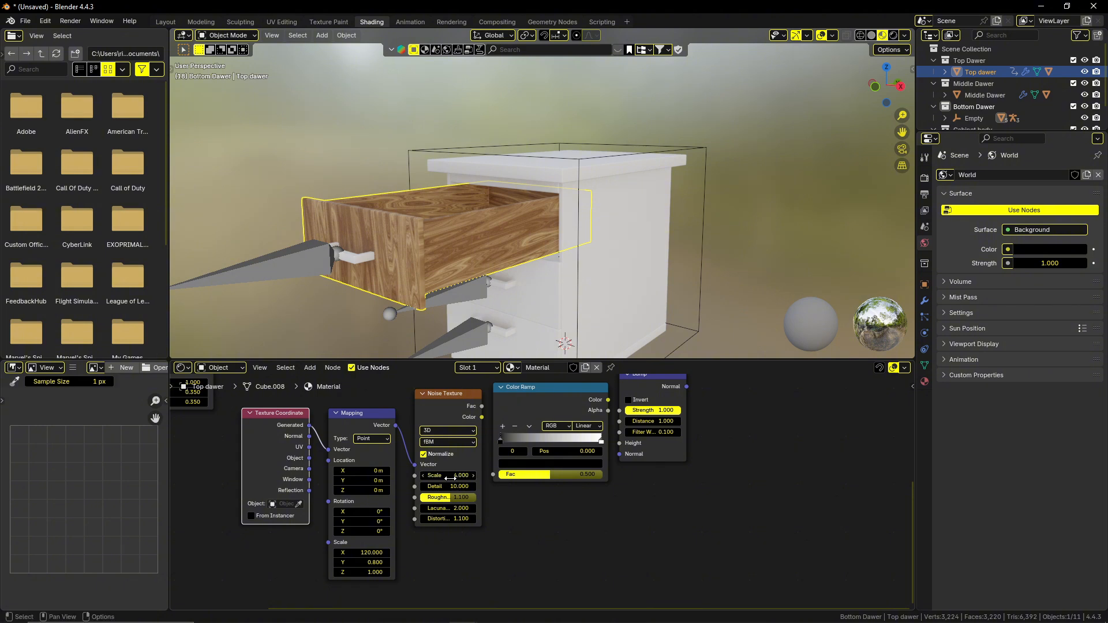
{"action": "left_click", "coordinate": [449, 484]}
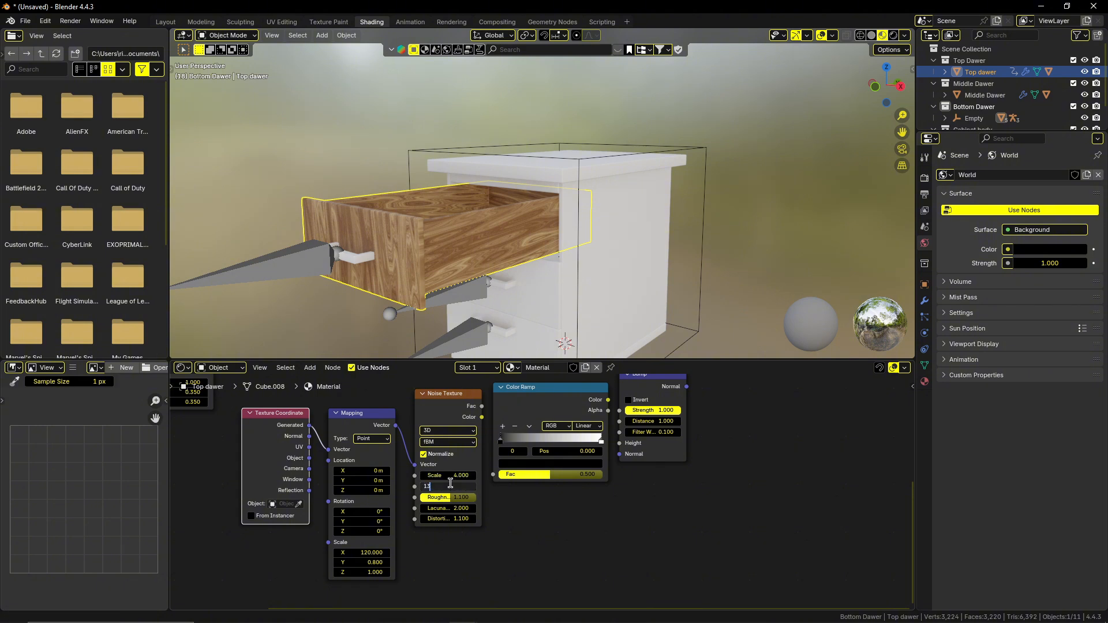
{"action": "type", "text": "13"}
{"action": "key", "text": "Return"}
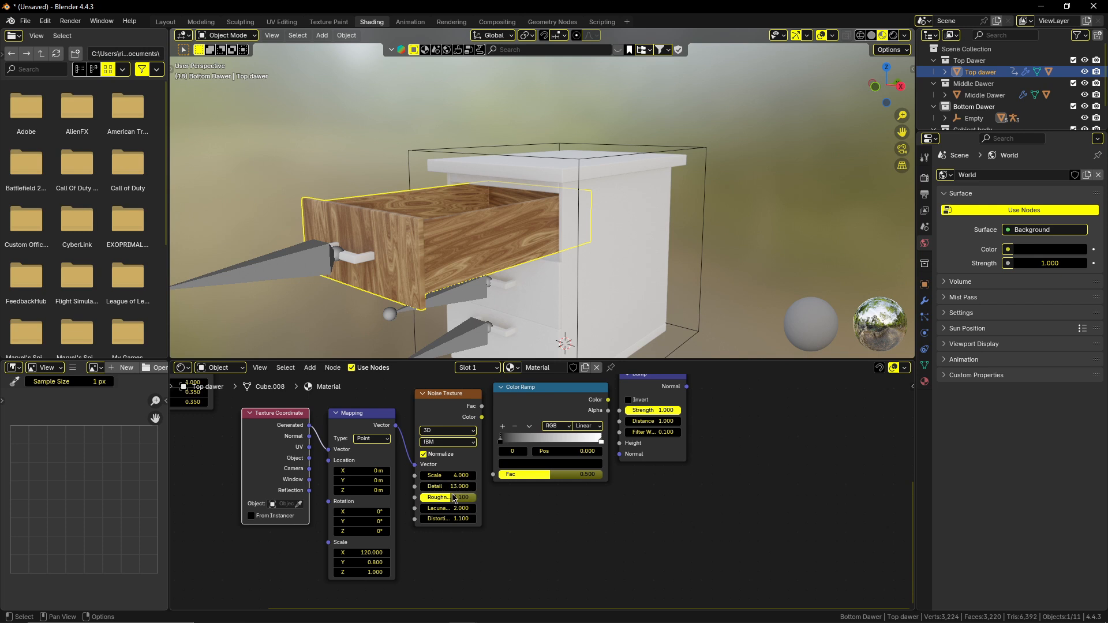
Set the duplicated Noise Texture's Roughness to 0.5, Lacunarity to 0.5 and Distortion to 2.
{"action": "left_click", "coordinate": [452, 496]}
{"action": "key", "text": "Escape"}
{"action": "left_click", "coordinate": [455, 507]}
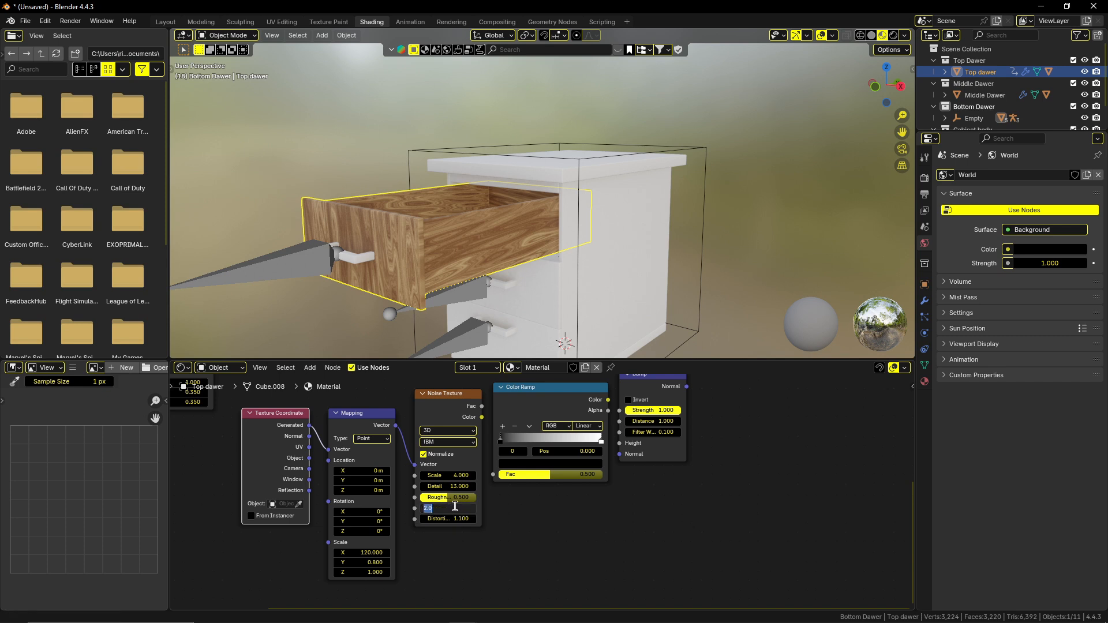
{"action": "key", "text": "Return"}
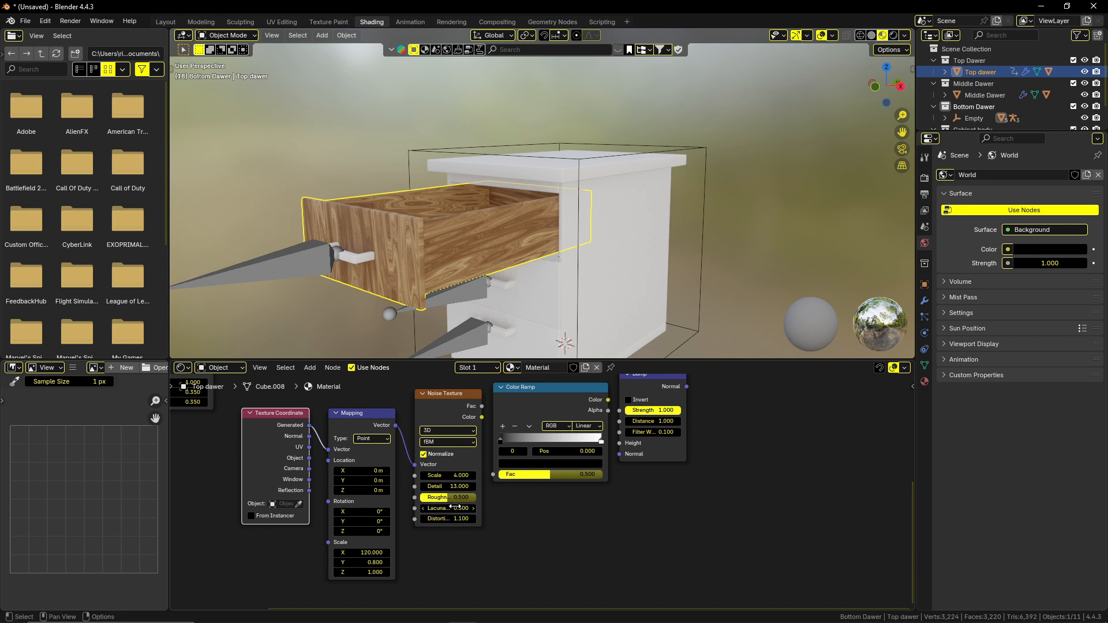
{"action": "left_click", "coordinate": [460, 518]}
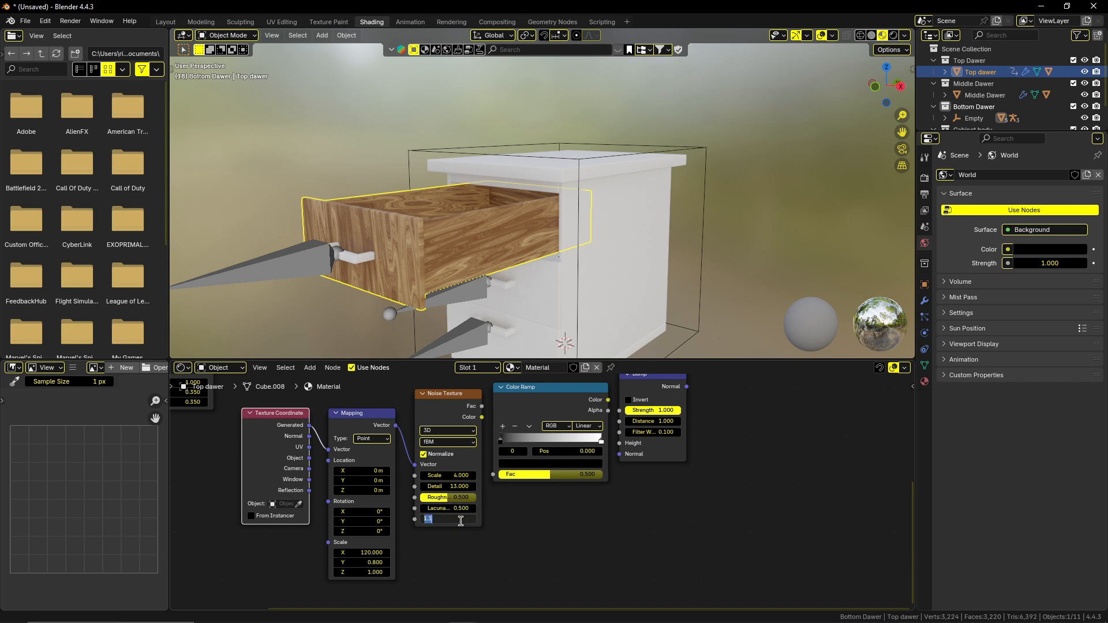
{"action": "key", "text": "Return"}
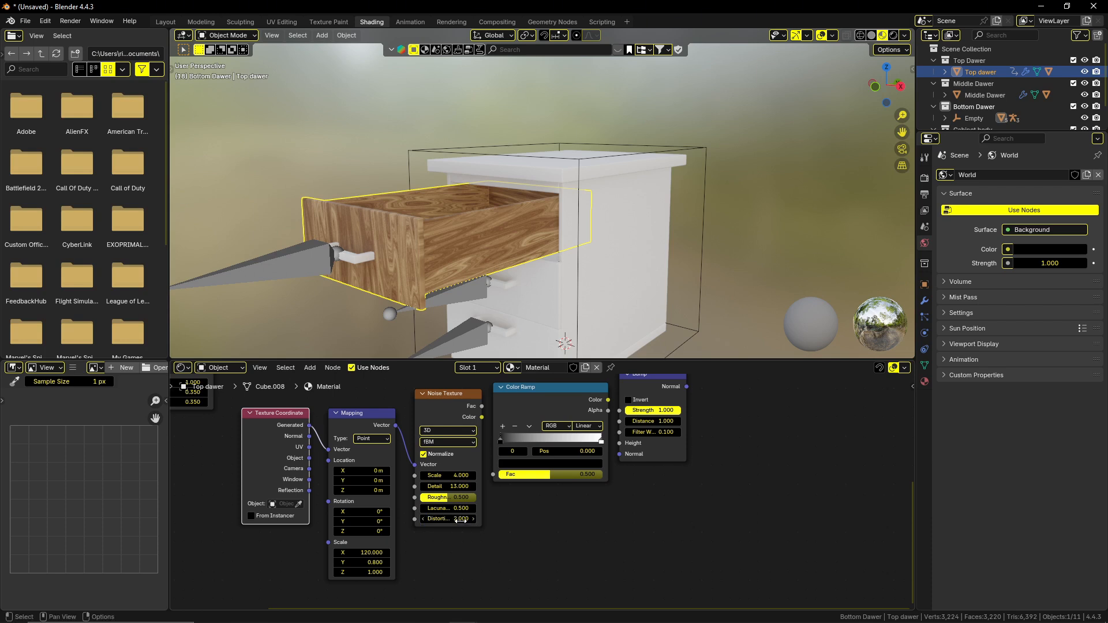
Link the duplicated Noise Texture's Fac through the new Color Ramp to the Bump's Height, and the Bump's Normal to the Principled BSDF's Normal.
{"action": "middle_click_drag", "start_coordinate": [558, 533], "coordinate": [506, 558]}
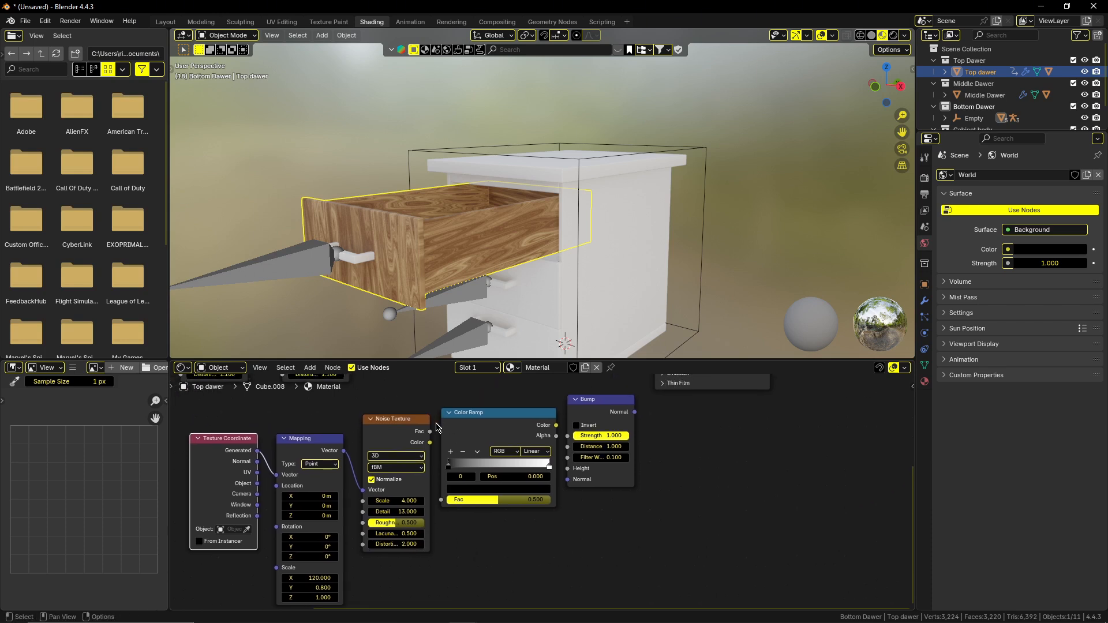
{"action": "left_click_drag", "start_coordinate": [432, 432], "coordinate": [442, 499]}
{"action": "middle_click_drag", "start_coordinate": [568, 468], "coordinate": [495, 471]}
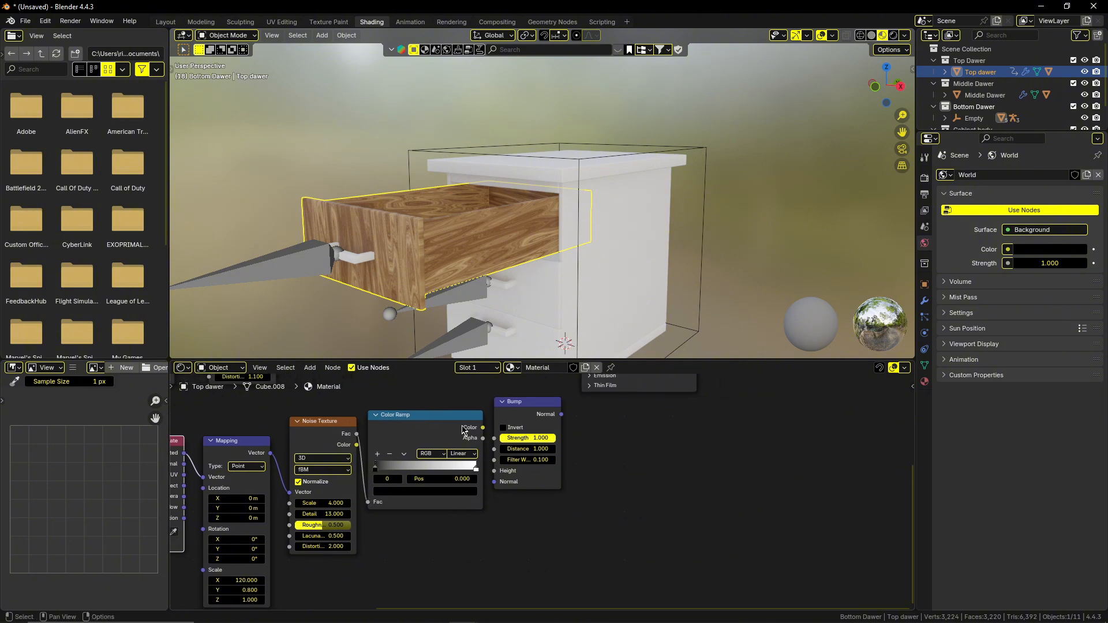
{"action": "left_click_drag", "start_coordinate": [482, 428], "coordinate": [494, 471]}
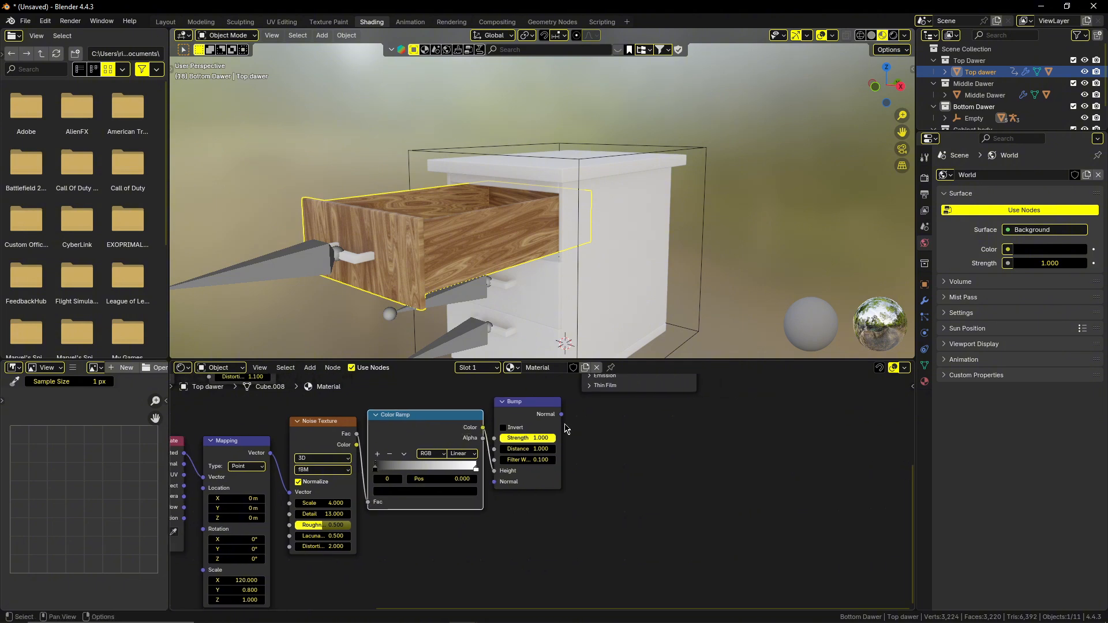
{"action": "middle_click_drag", "start_coordinate": [563, 424], "coordinate": [473, 526]}
{"action": "left_click_drag", "start_coordinate": [471, 515], "coordinate": [491, 407]}
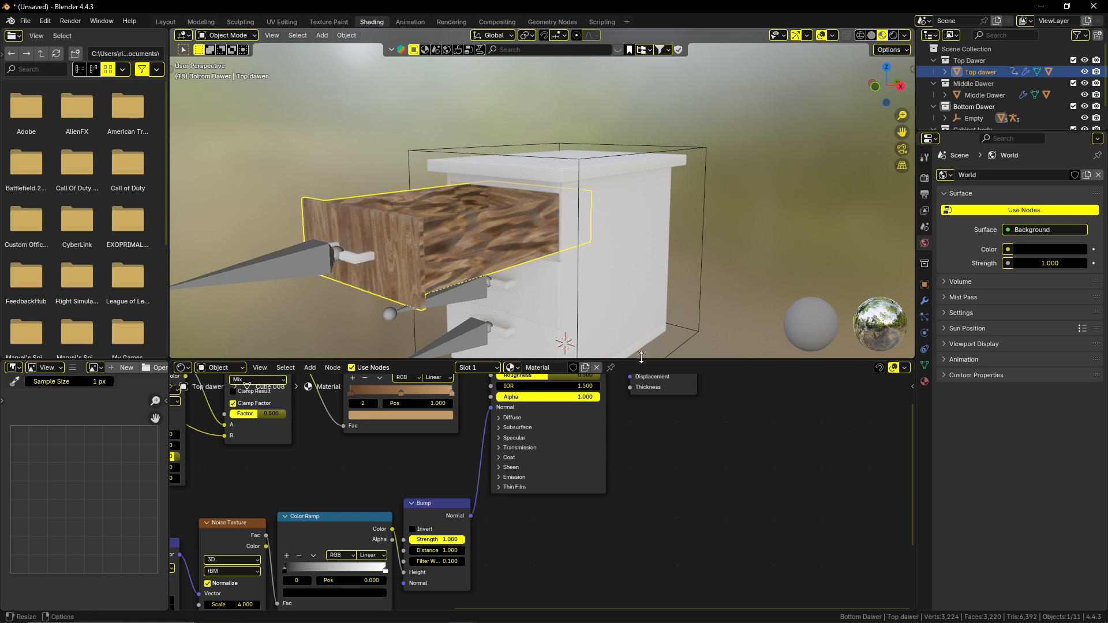
Enlarge the 3D viewport and join away the file browser and image editor areas beside the viewport and node editor.
{"action": "left_click_drag", "start_coordinate": [640, 362], "coordinate": [639, 402]}
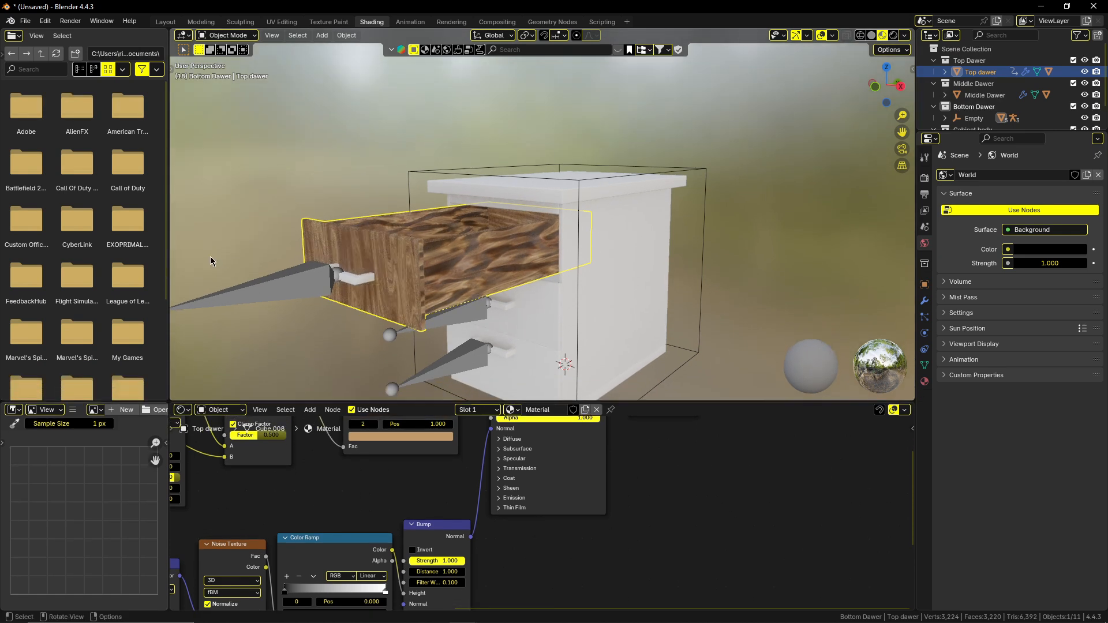
{"action": "right_click", "coordinate": [170, 256]}
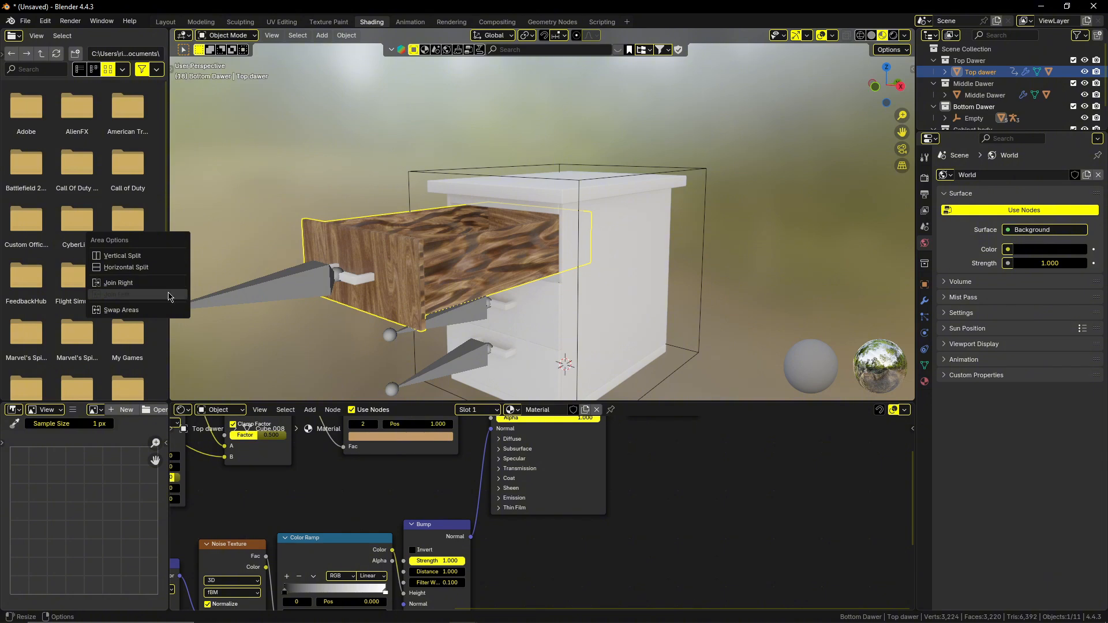
{"action": "left_click", "coordinate": [170, 297]}
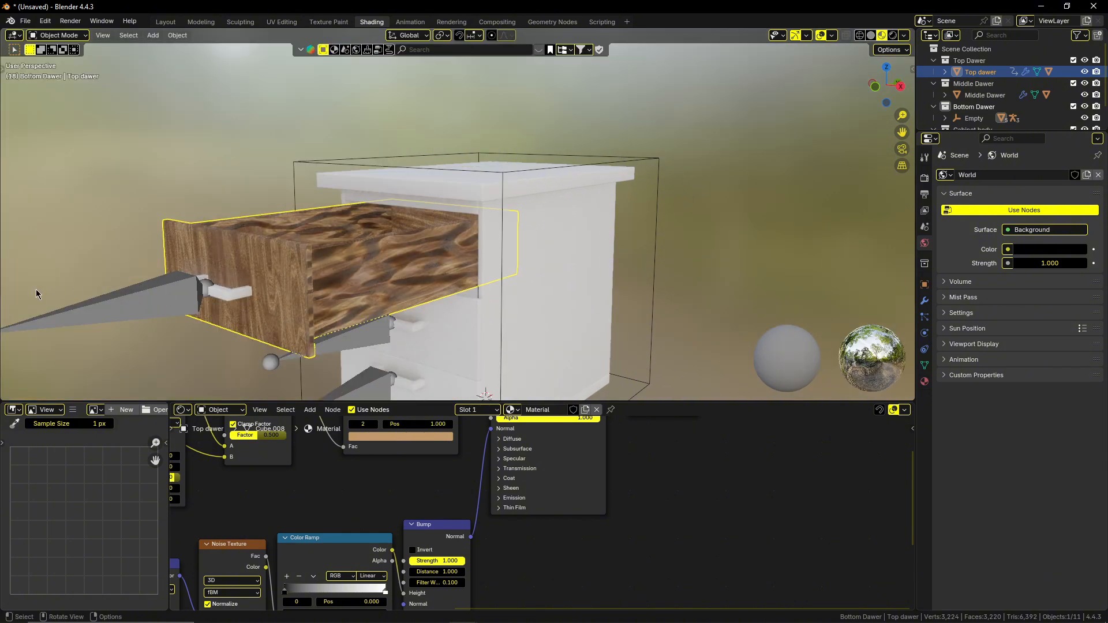
{"action": "right_click", "coordinate": [167, 477]}
{"action": "left_click", "coordinate": [170, 477]}
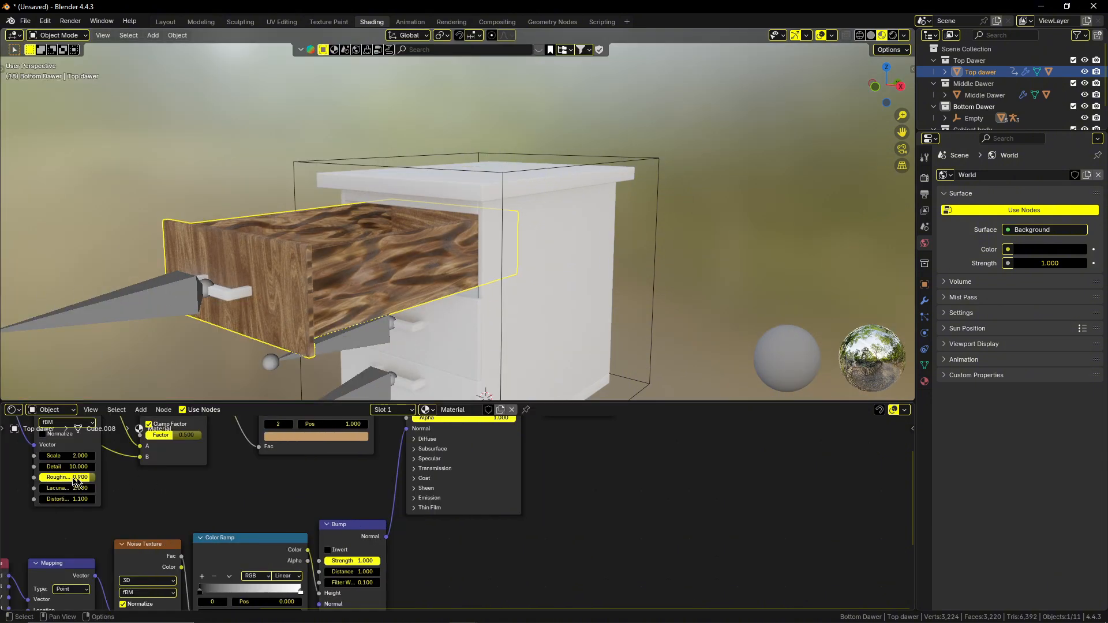
Set the Bump node's Strength to 0.1 after checking the relief on the drawer's side.
{"action": "middle_click_drag", "start_coordinate": [278, 326], "coordinate": [337, 305]}
{"action": "scroll", "coordinate": [267, 301], "scroll_direction": "up", "scroll_amount": 3}
{"action": "scroll", "coordinate": [319, 507], "scroll_direction": "down", "scroll_amount": 2}
{"action": "middle_click_drag", "start_coordinate": [319, 507], "coordinate": [478, 448], "text": "shift"}
{"action": "middle_click_drag", "start_coordinate": [431, 543], "coordinate": [478, 493], "text": "shift"}
{"action": "scroll", "coordinate": [445, 547], "scroll_direction": "up", "scroll_amount": 3}
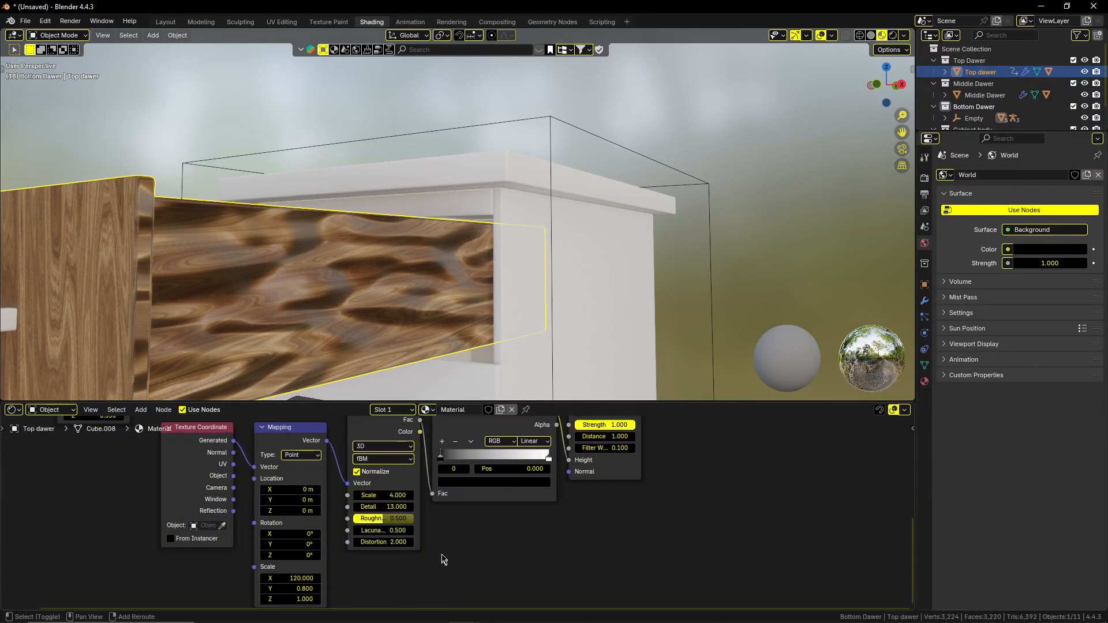
{"action": "middle_click_drag", "start_coordinate": [441, 557], "coordinate": [483, 551], "text": "shift"}
{"action": "middle_click_drag", "start_coordinate": [540, 505], "coordinate": [450, 548], "text": "shift"}
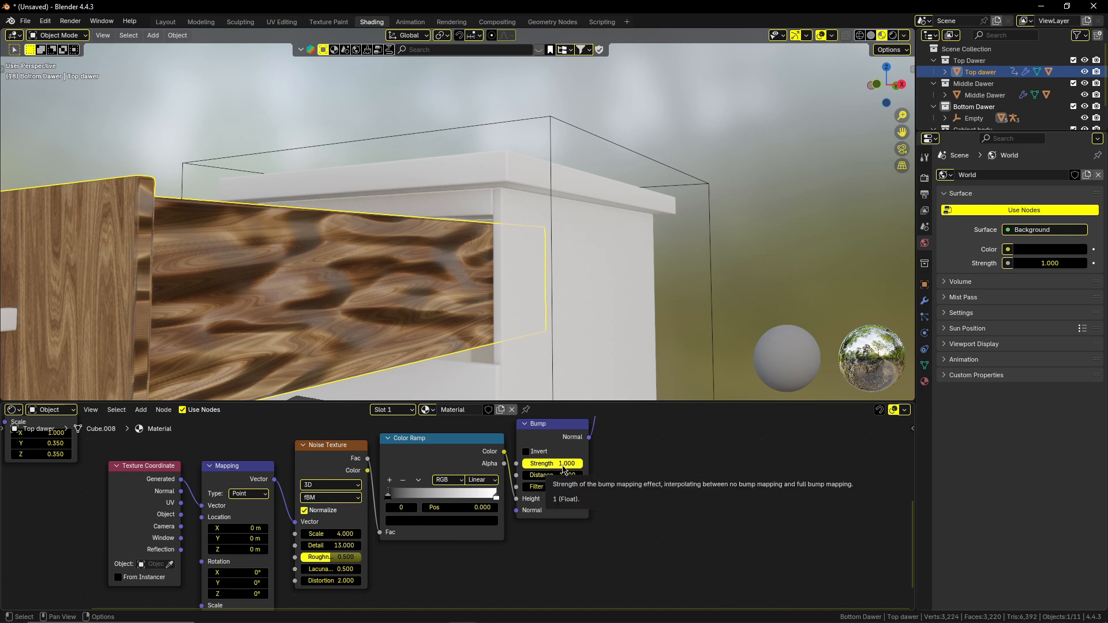
{"action": "left_click", "coordinate": [562, 463]}
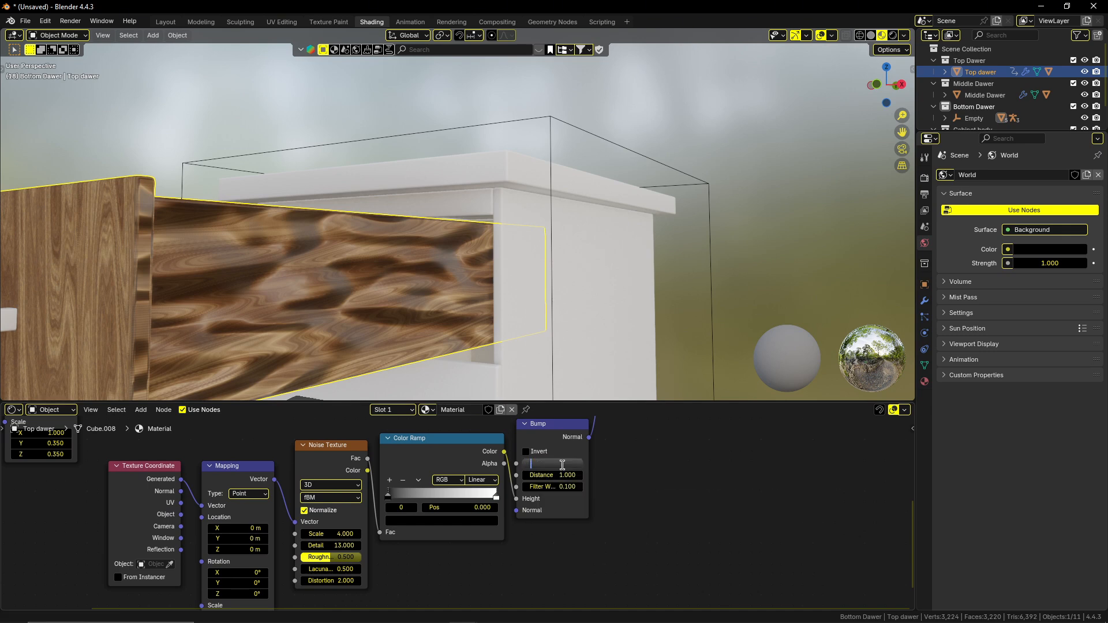
{"action": "type", "text": "0.1"}
{"action": "key", "text": "Return"}
Set the bump chain's Noise Texture Scale to 8.6 and readjust the Bump node's Strength to 0.203.
{"action": "middle_click_drag", "start_coordinate": [300, 260], "coordinate": [203, 208]}
{"action": "left_click_drag", "start_coordinate": [545, 463], "coordinate": [575, 463]}
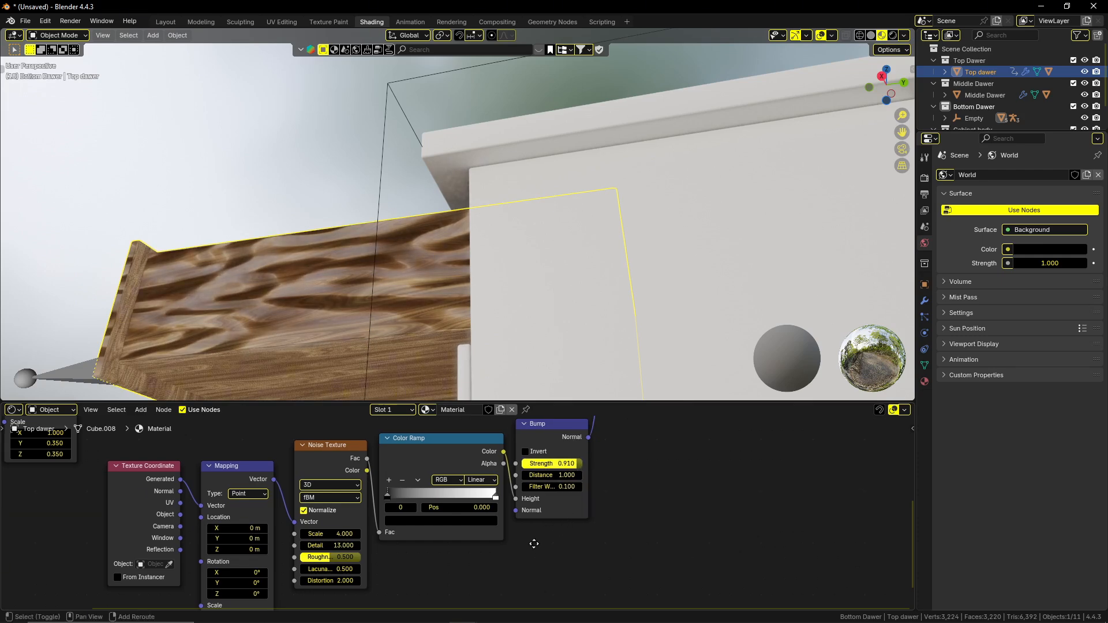
{"action": "middle_click_drag", "start_coordinate": [533, 543], "coordinate": [602, 512]}
{"action": "left_click_drag", "start_coordinate": [385, 499], "coordinate": [416, 500]}
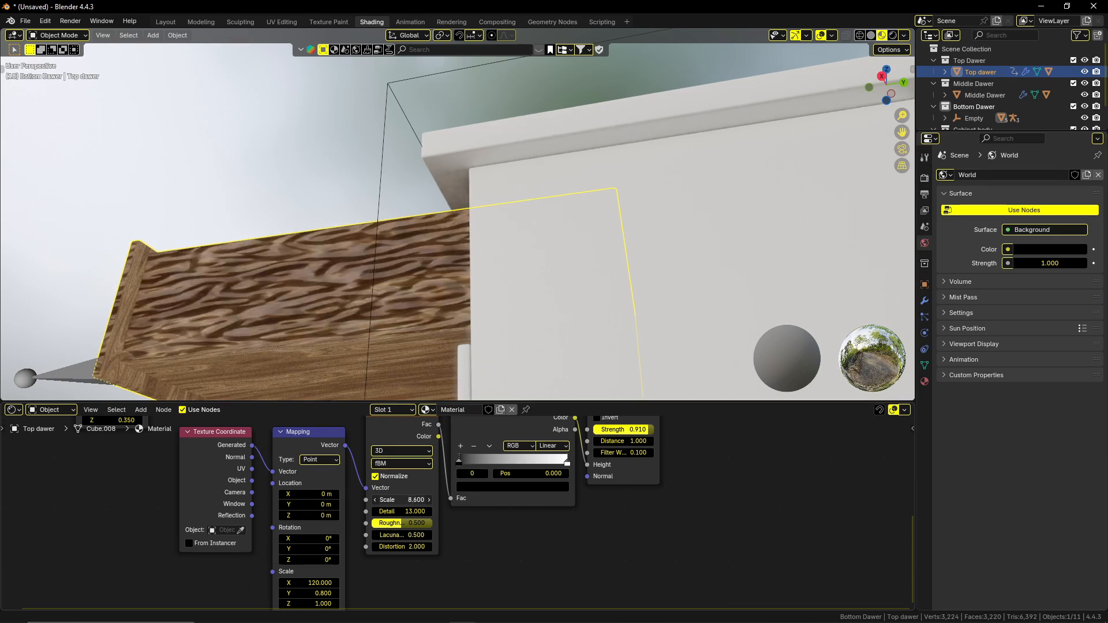
{"action": "left_click_drag", "start_coordinate": [629, 435], "coordinate": [653, 441]}
{"action": "left_click_drag", "start_coordinate": [653, 436], "coordinate": [629, 434]}
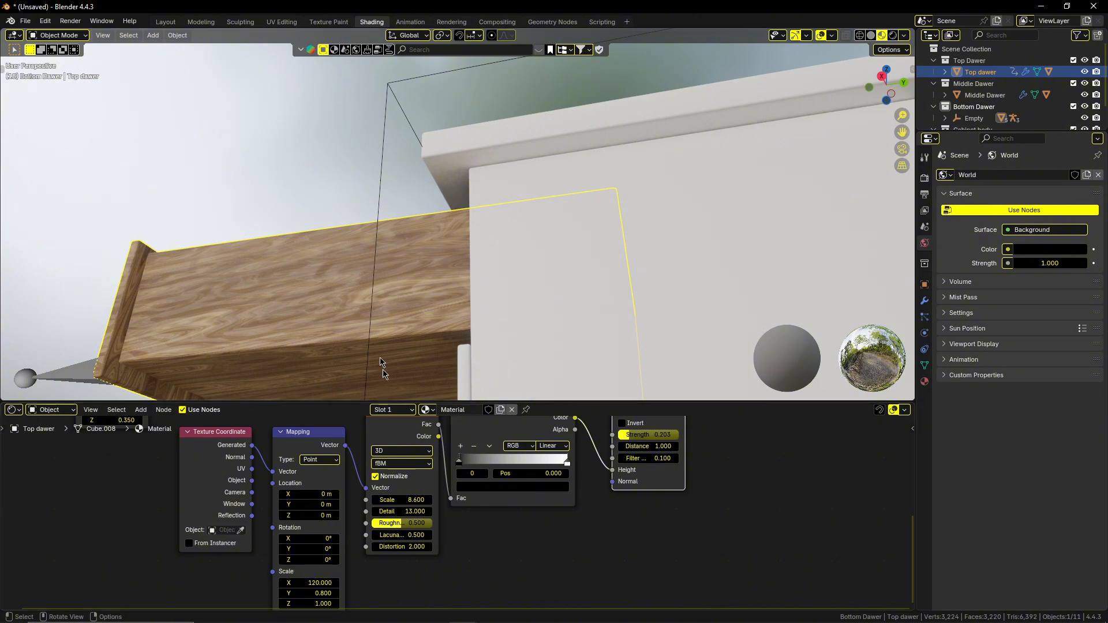
Close the top drawer by moving its armature about 1.45 m along the global Y axis into the cabinet.
{"action": "left_click", "coordinate": [233, 180]}
{"action": "middle_click_drag", "start_coordinate": [233, 179], "coordinate": [510, 268]}
{"action": "middle_click_drag", "start_coordinate": [641, 268], "coordinate": [545, 271], "text": "shift"}
{"action": "middle_click_drag", "start_coordinate": [545, 272], "coordinate": [529, 288]}
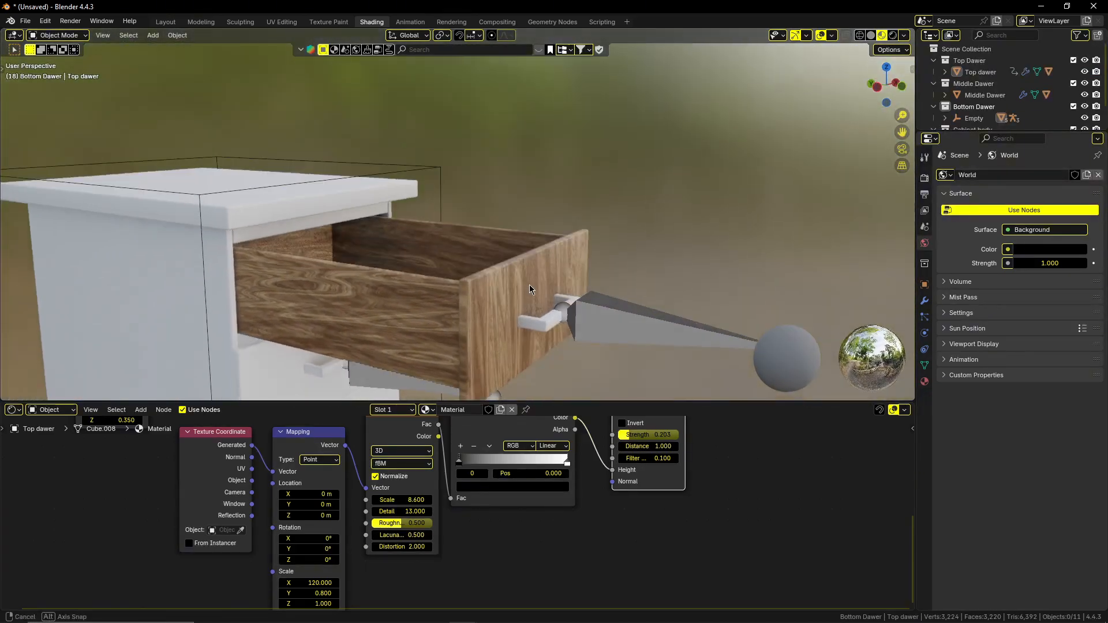
{"action": "left_click", "coordinate": [533, 301]}
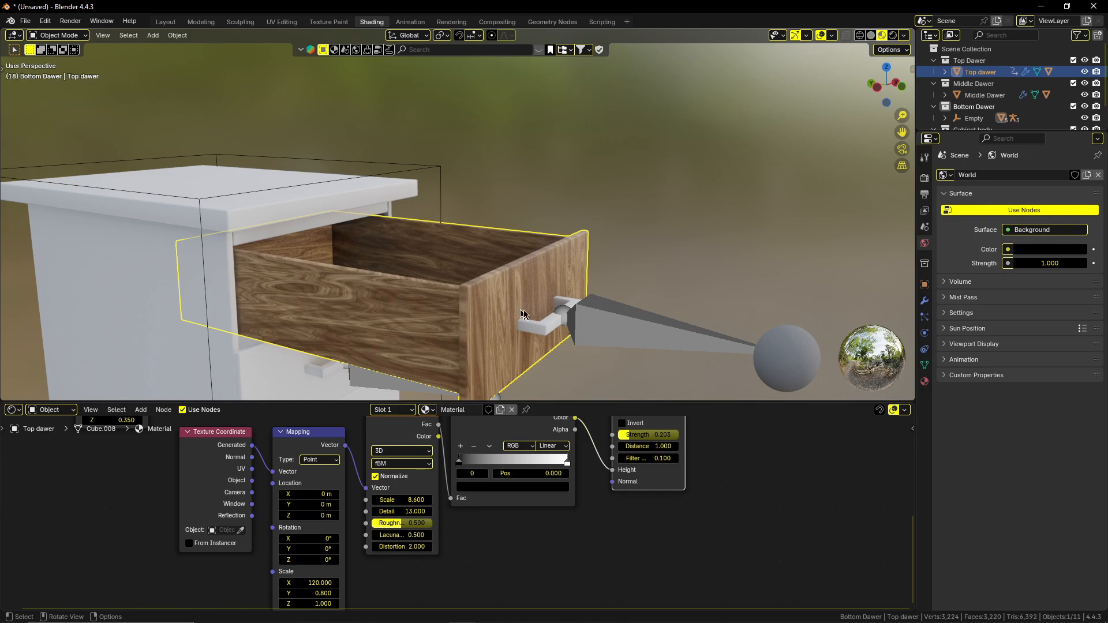
{"action": "middle_click_drag", "start_coordinate": [792, 289], "coordinate": [530, 252]}
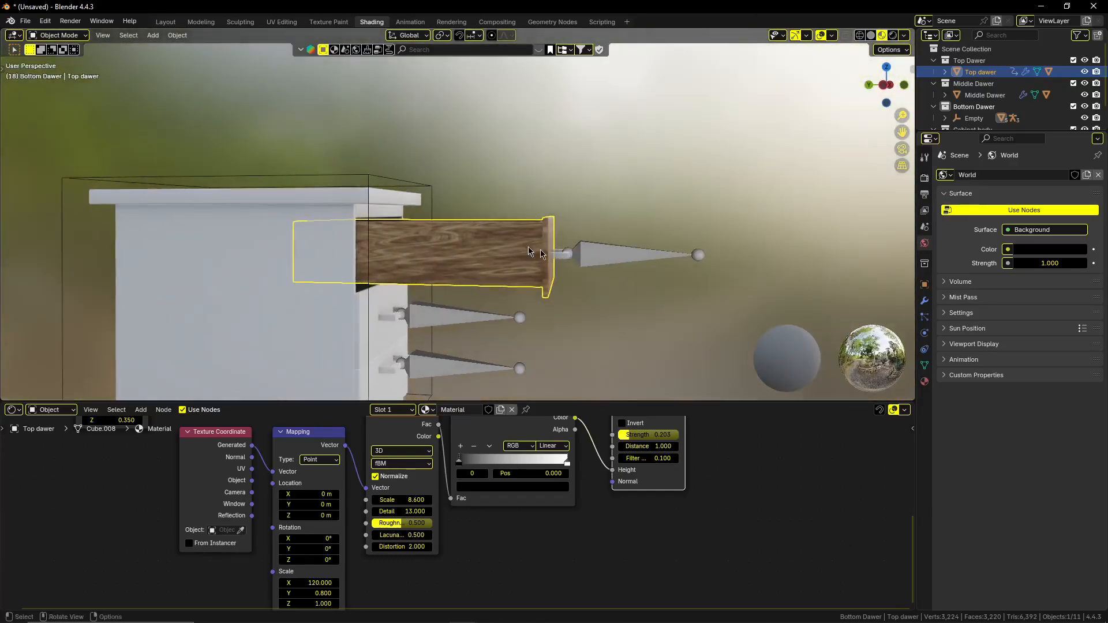
{"action": "left_click", "coordinate": [645, 257]}
{"action": "key", "text": "g"}
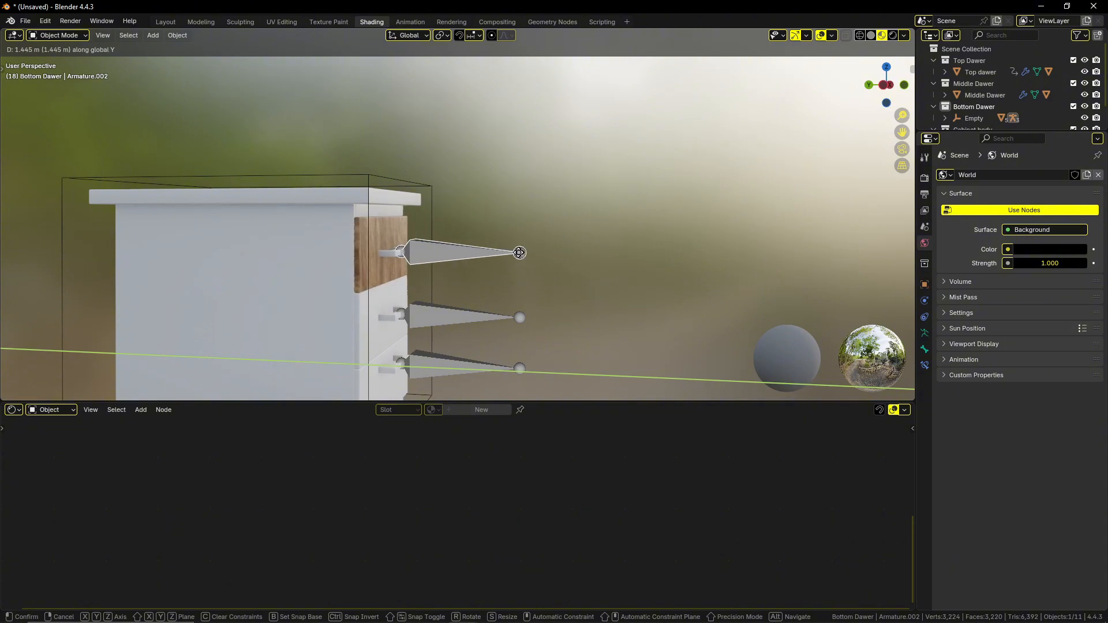
{"action": "left_click", "coordinate": [545, 262]}
{"action": "left_click", "coordinate": [672, 260]}
Create a new material on the top drawer's handle and shift its default shader nodes aside to free up space.
{"action": "middle_click_drag", "start_coordinate": [672, 259], "coordinate": [585, 277]}
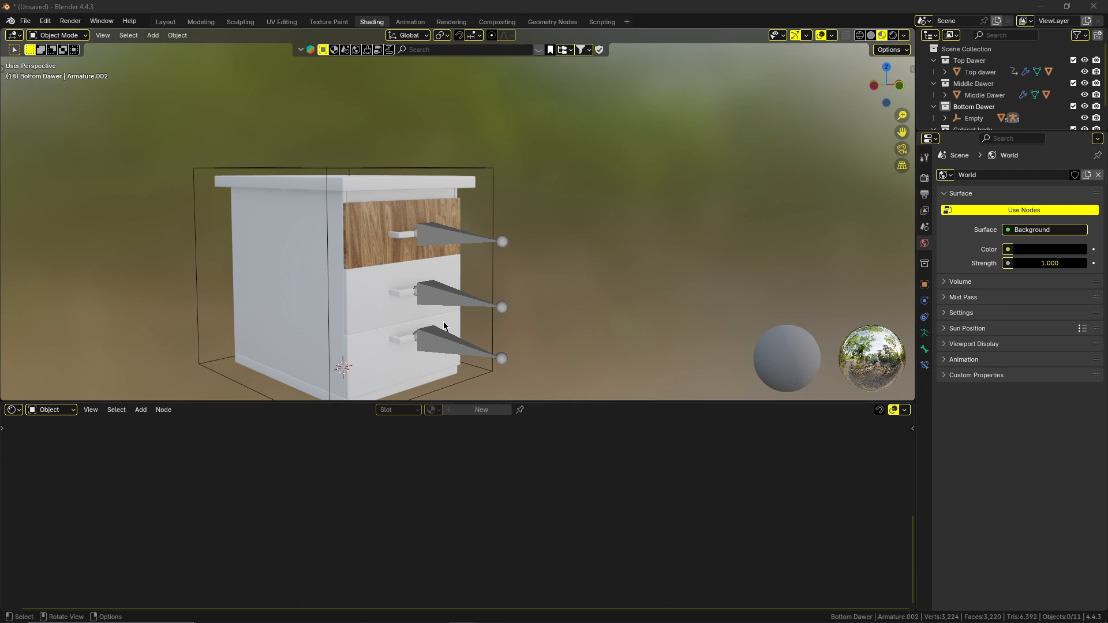
{"action": "left_click", "coordinate": [399, 239]}
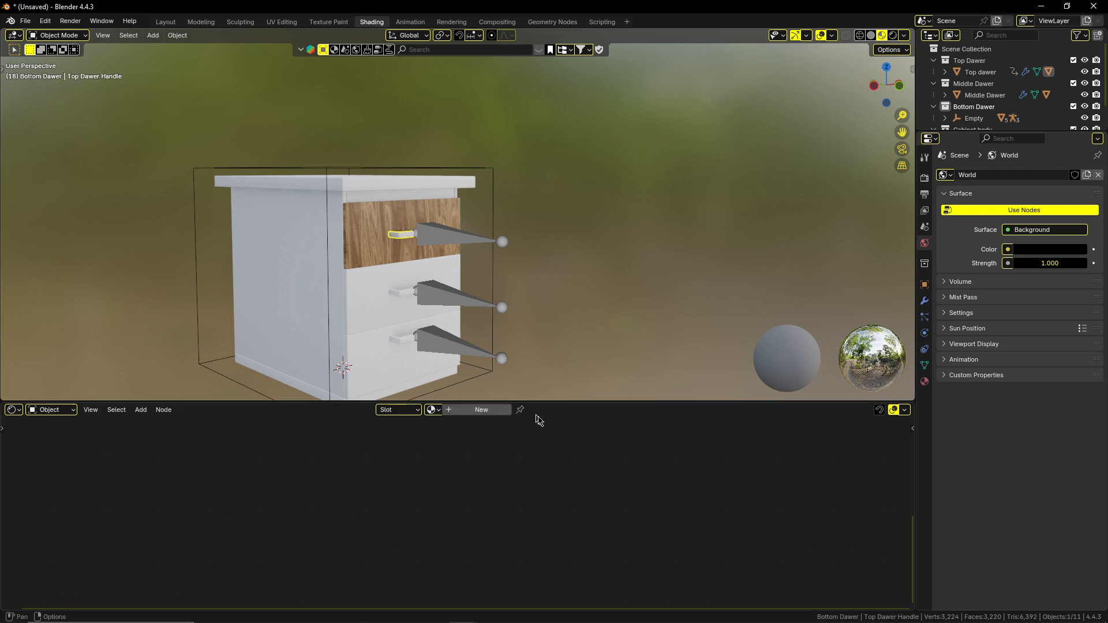
{"action": "left_click", "coordinate": [478, 411]}
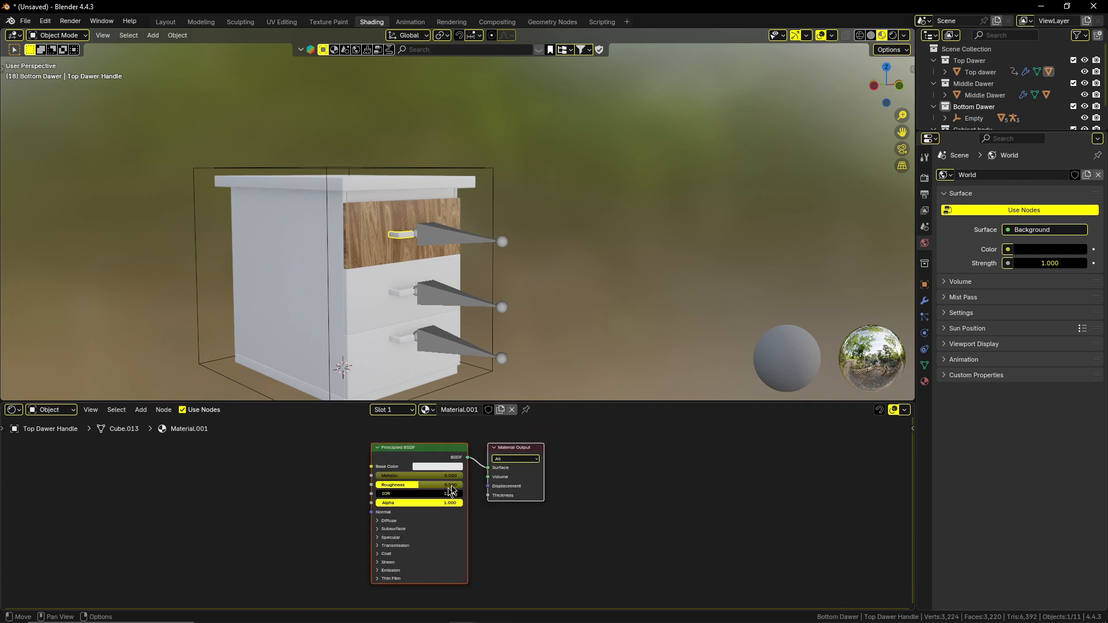
{"action": "left_click_drag", "start_coordinate": [558, 402], "coordinate": [574, 348]}
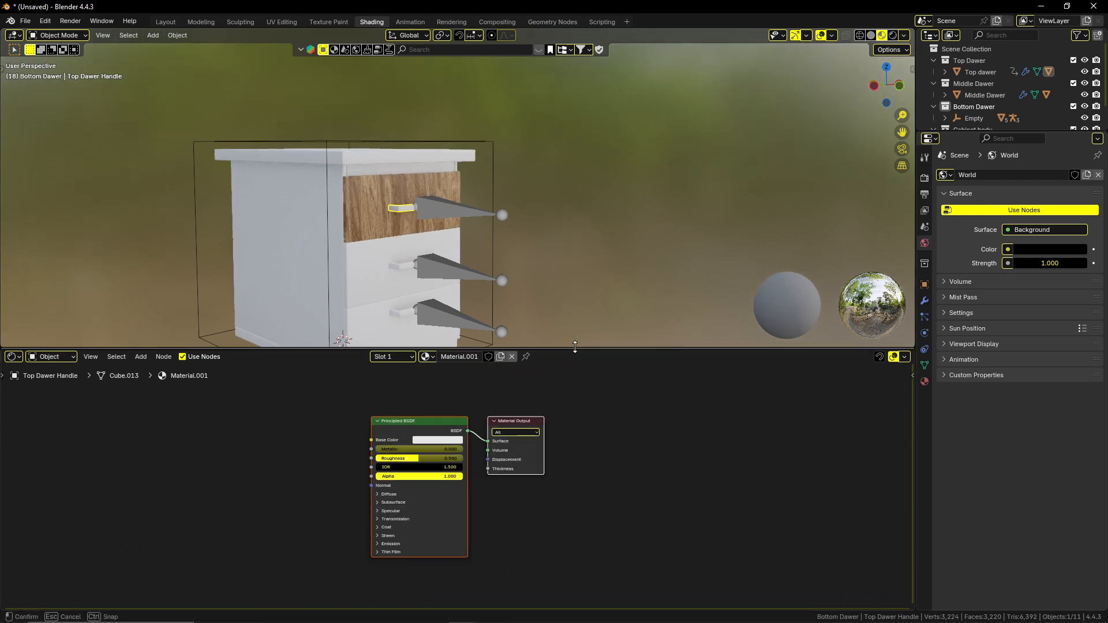
{"action": "middle_click_drag", "start_coordinate": [378, 278], "coordinate": [427, 256], "text": "shift"}
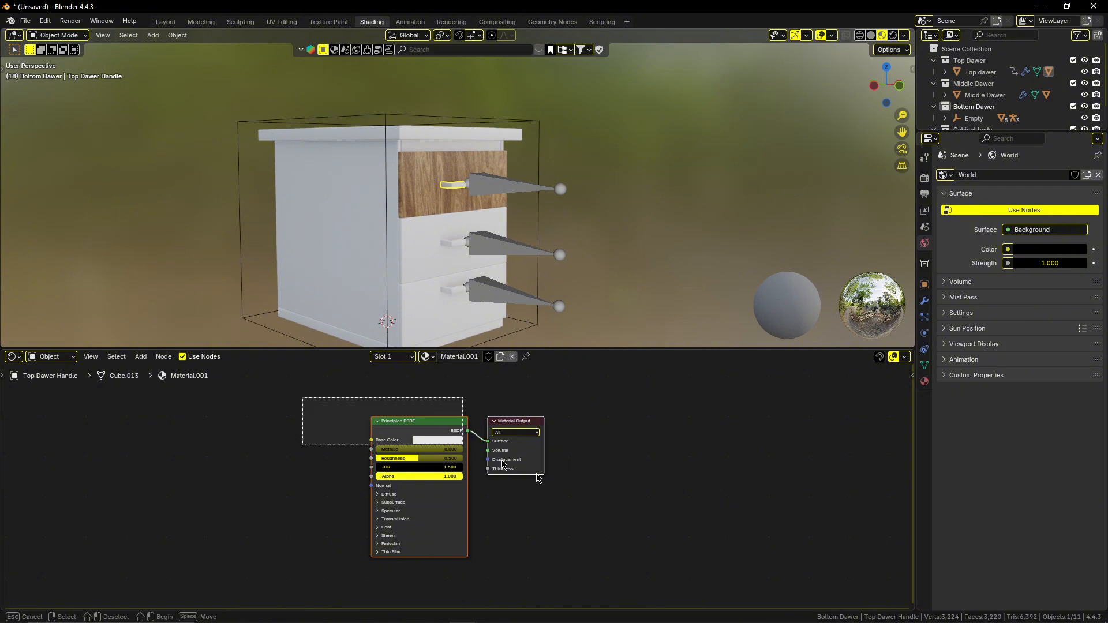
{"action": "middle_click_drag", "start_coordinate": [606, 485], "coordinate": [809, 483]}
{"action": "left_click", "coordinate": [496, 506]}
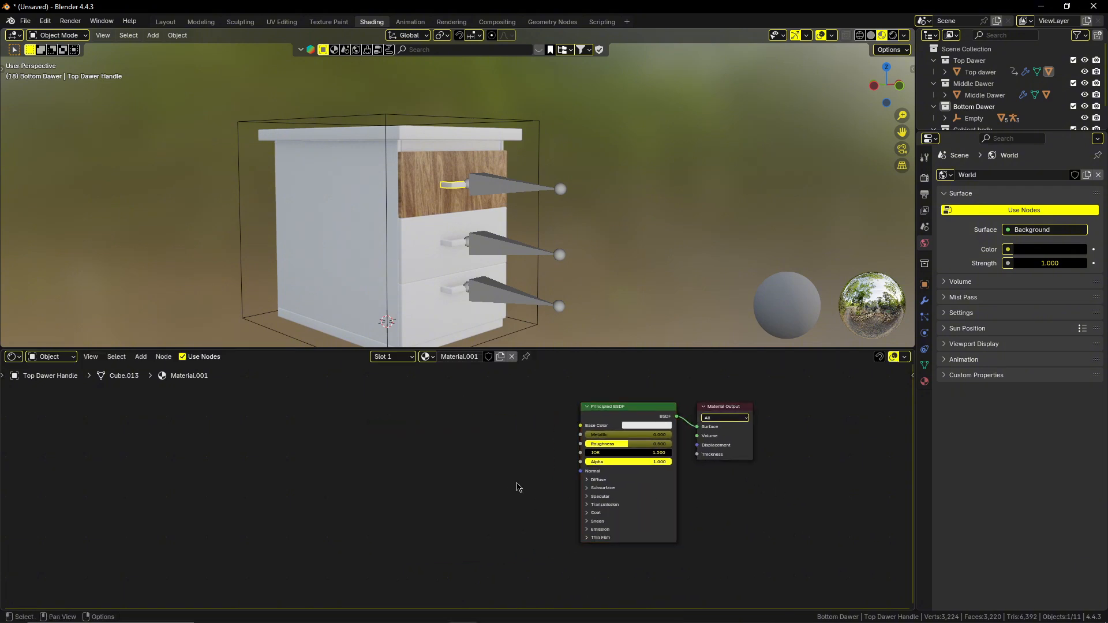
Add an Ambient Occlusion node to the handle material, placed well ahead of the Principled BSDF node.
{"action": "key", "text": "shift+a"}
{"action": "type", "text": "a"}
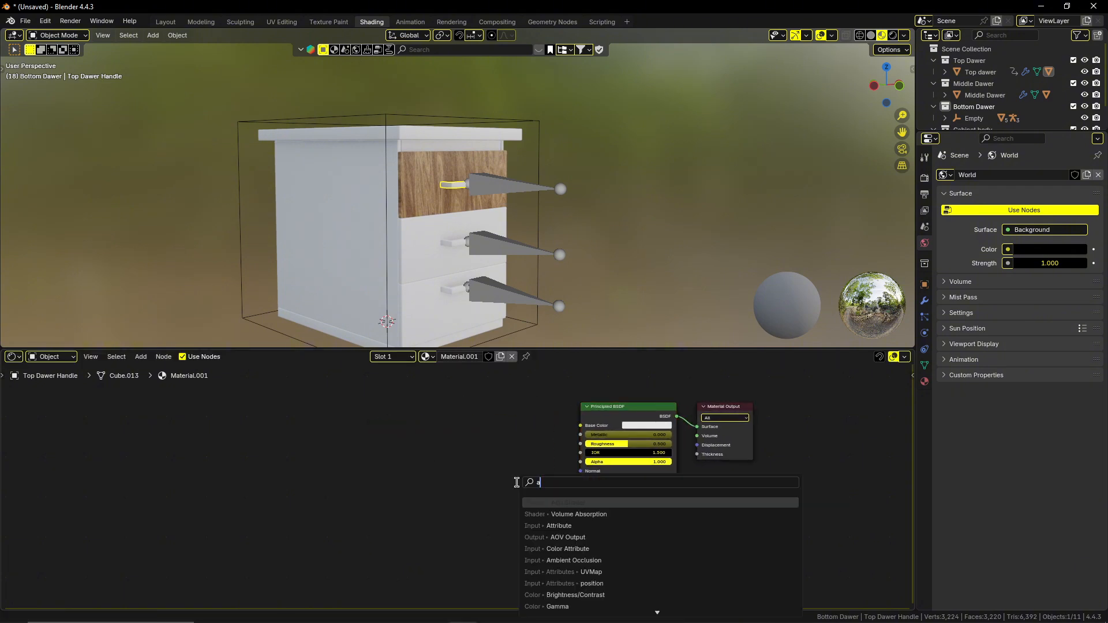
{"action": "type", "text": "m"}
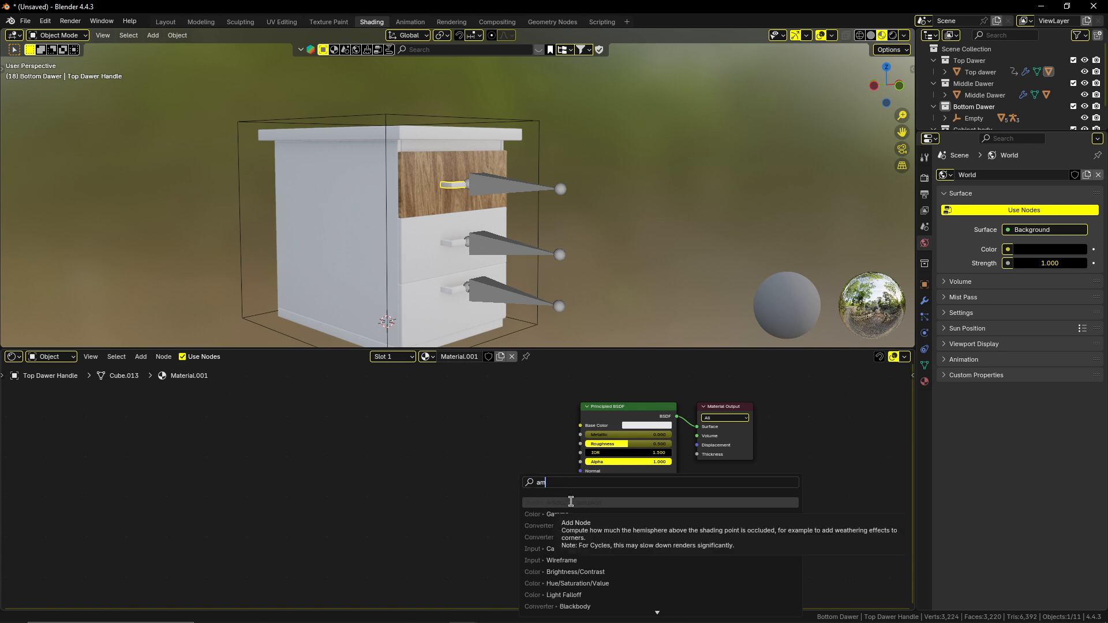
{"action": "left_click", "coordinate": [571, 501]}
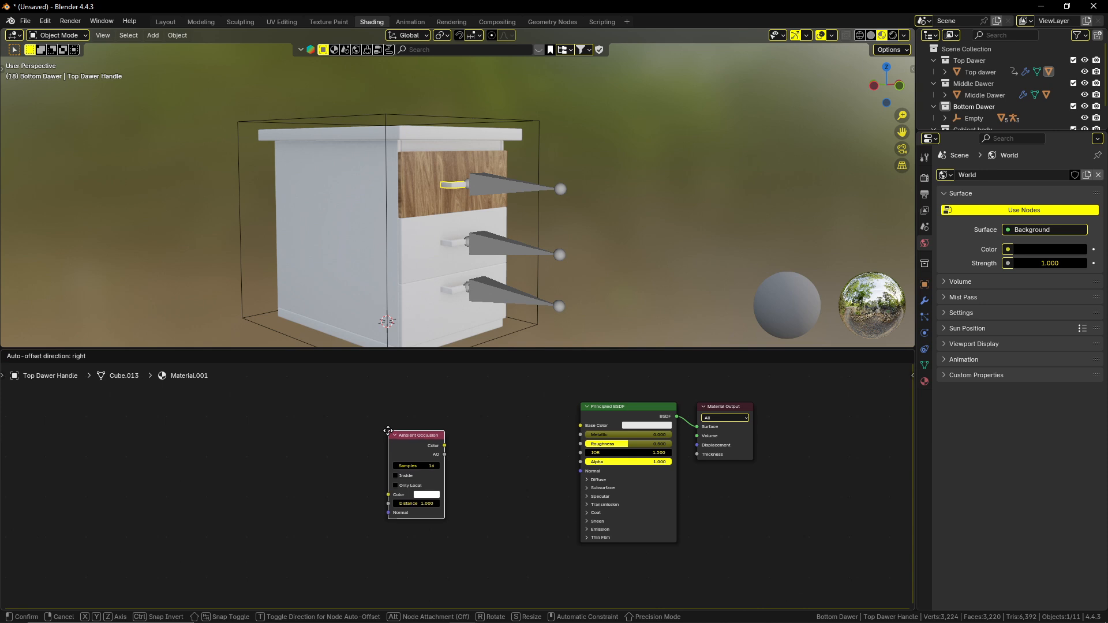
{"action": "left_click", "coordinate": [349, 421]}
Add a Color Ramp node after the Ambient Occlusion node and link the occlusion's Color output to its Fac input.
{"action": "key", "text": "shift+a"}
{"action": "type", "text": "col"}
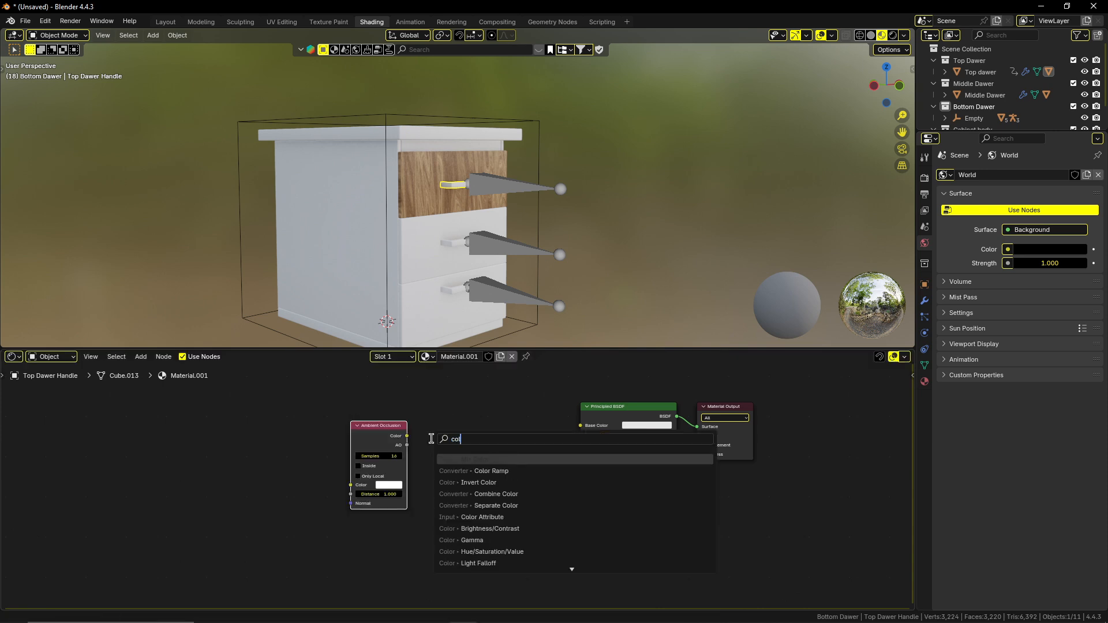
{"action": "key", "text": "Down"}
{"action": "key", "text": "Return"}
{"action": "left_click", "coordinate": [442, 420]}
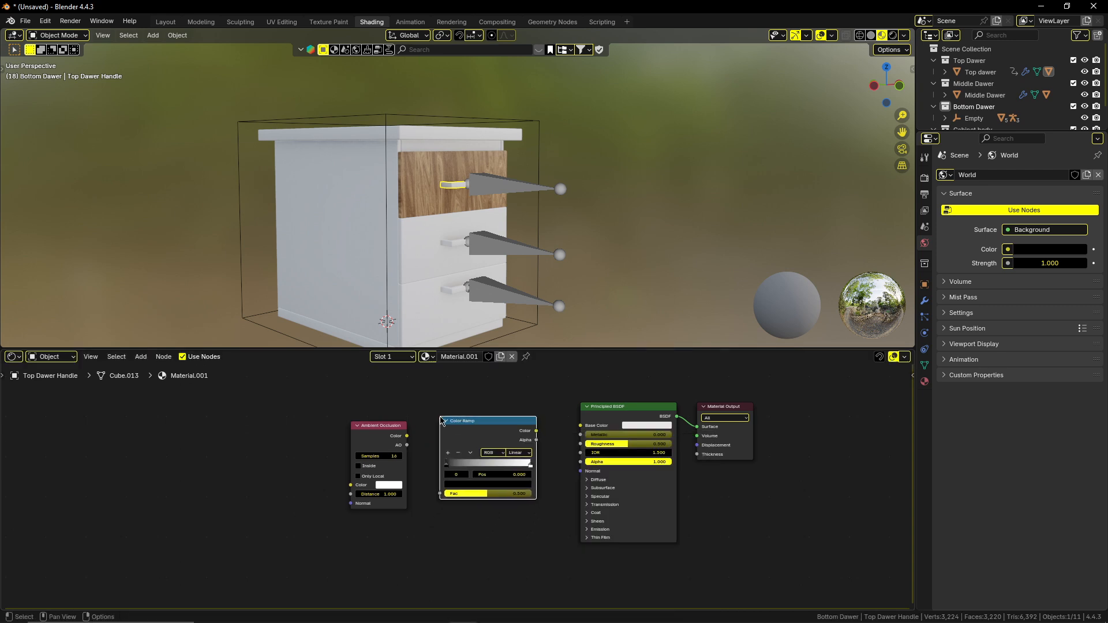
{"action": "left_click_drag", "start_coordinate": [407, 436], "coordinate": [439, 493]}
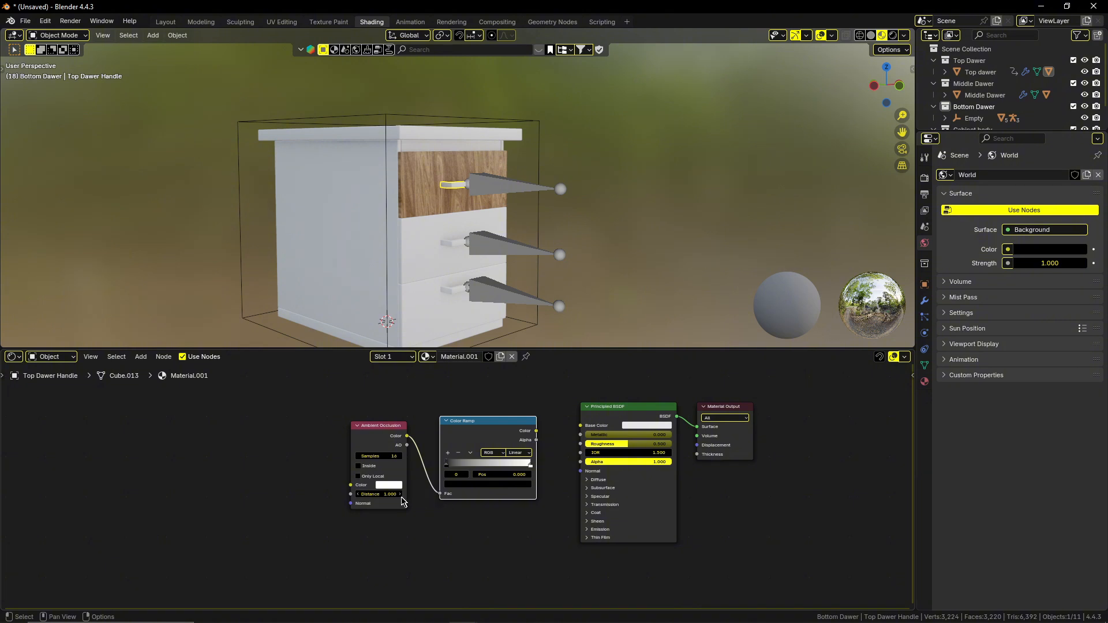
Set the Ambient Occlusion Distance to 1.3 and link the Color Ramp's Color output to the Principled BSDF's Base Color.
{"action": "scroll", "coordinate": [402, 502], "scroll_direction": "up", "scroll_amount": 2}
{"action": "left_click", "coordinate": [365, 497]}
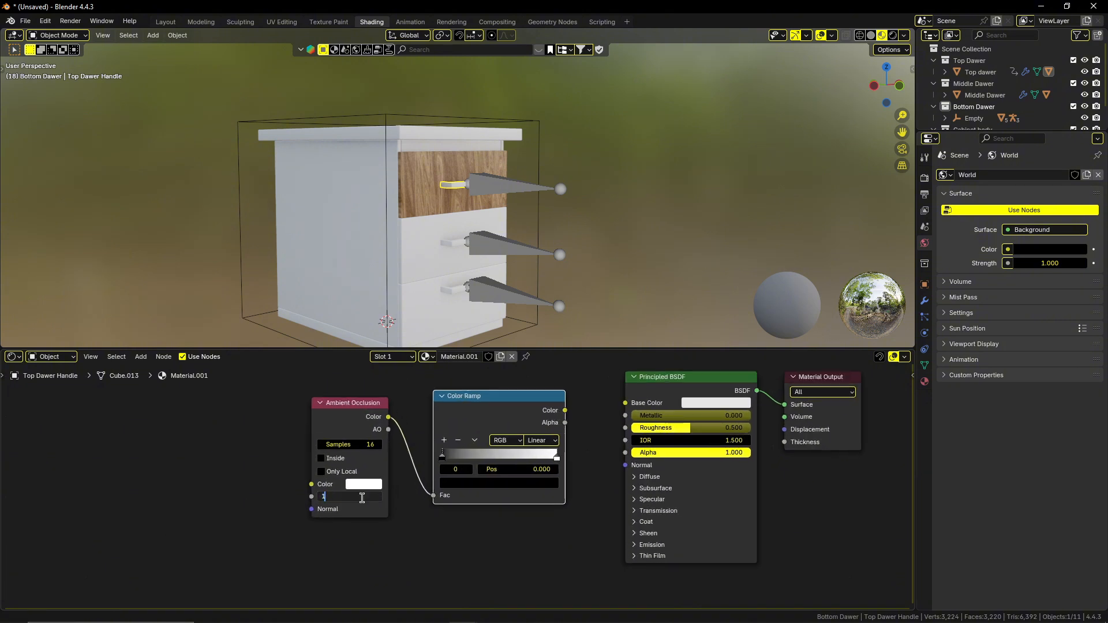
{"action": "key", "text": "Return"}
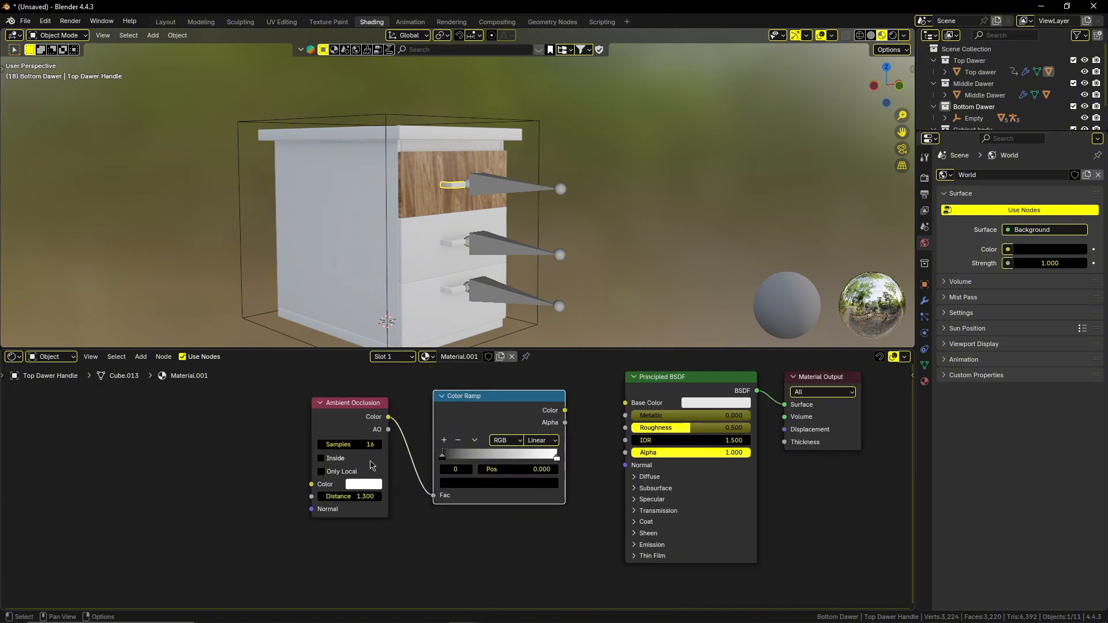
{"action": "left_click", "coordinate": [368, 445]}
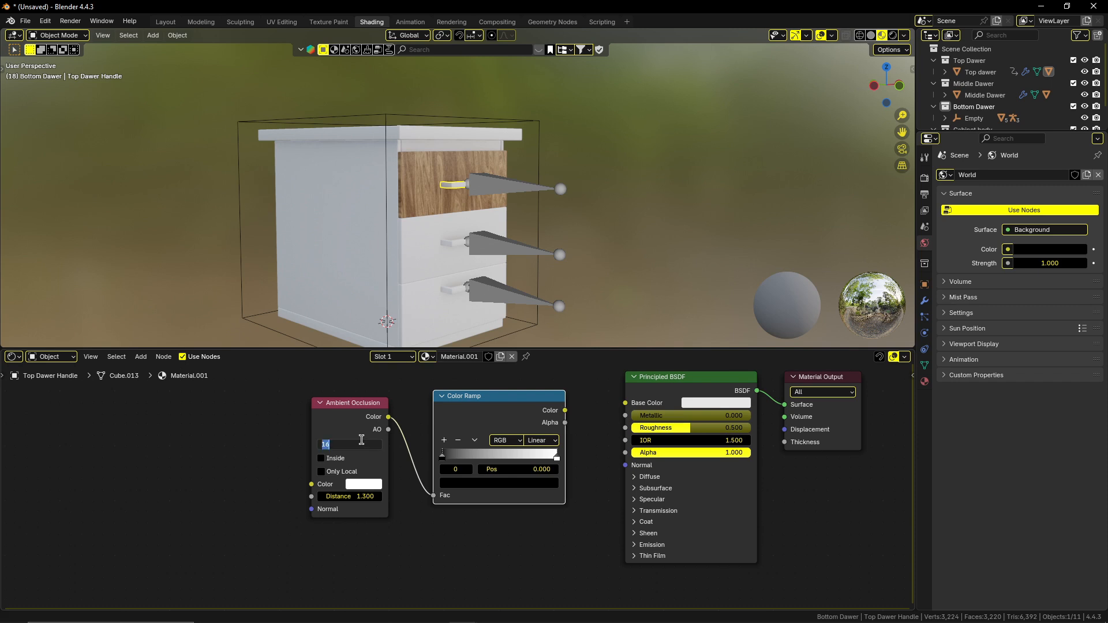
{"action": "left_click", "coordinate": [427, 554]}
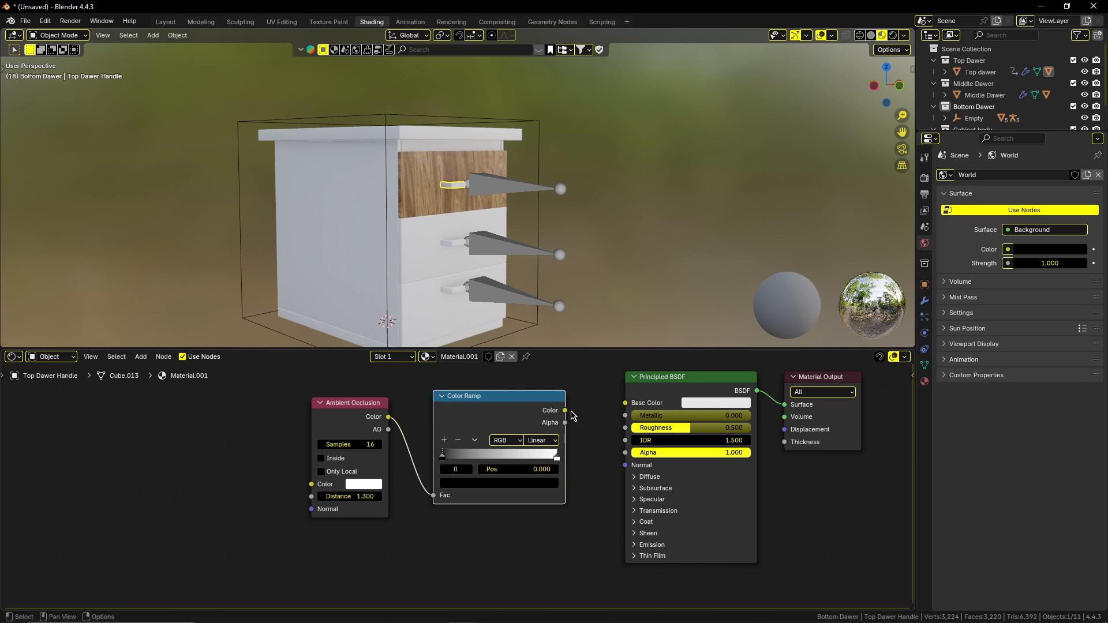
{"action": "left_click_drag", "start_coordinate": [565, 410], "coordinate": [626, 403]}
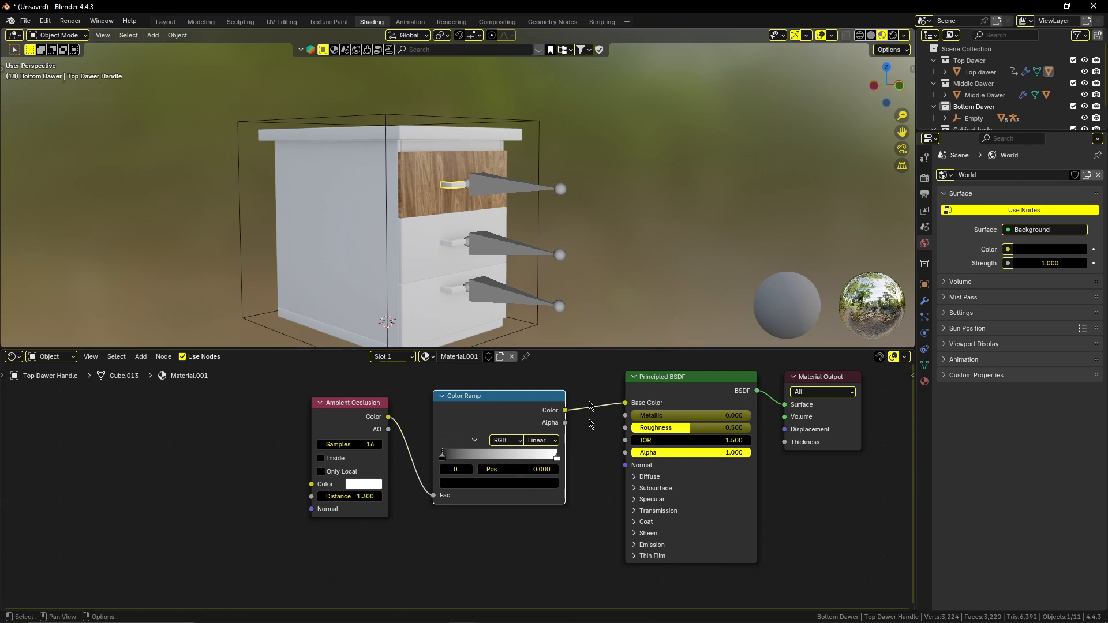
Set the handle's Principled BSDF to Metallic 1.0 and Roughness 0.218.
{"action": "scroll", "coordinate": [467, 230], "scroll_direction": "up", "scroll_amount": 3}
{"action": "middle_click_drag", "start_coordinate": [461, 221], "coordinate": [488, 227]}
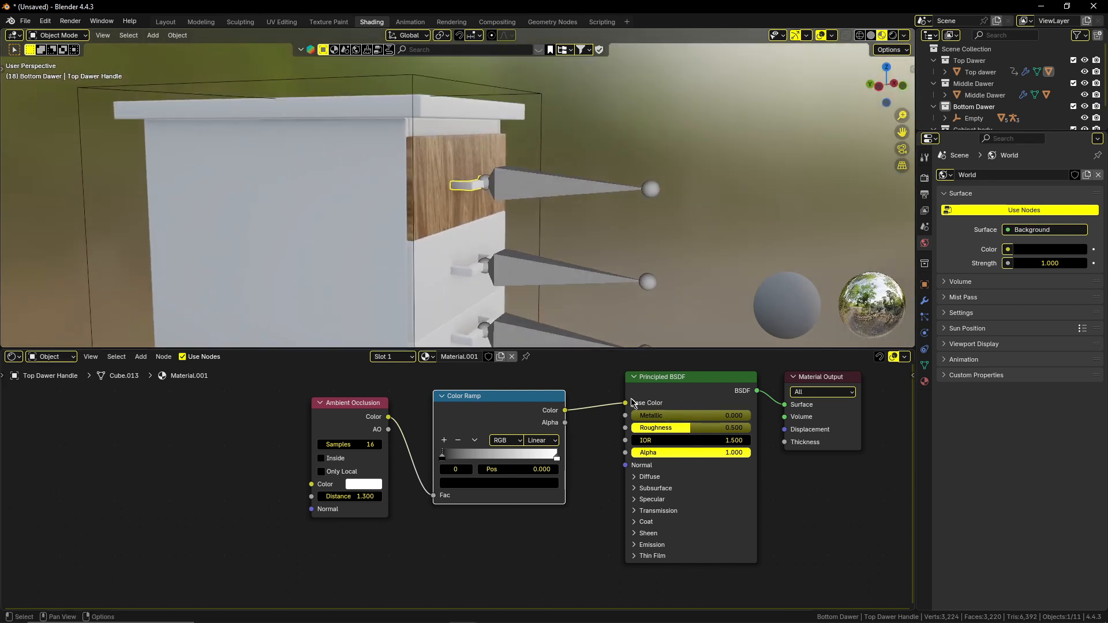
{"action": "left_click_drag", "start_coordinate": [640, 416], "coordinate": [750, 416]}
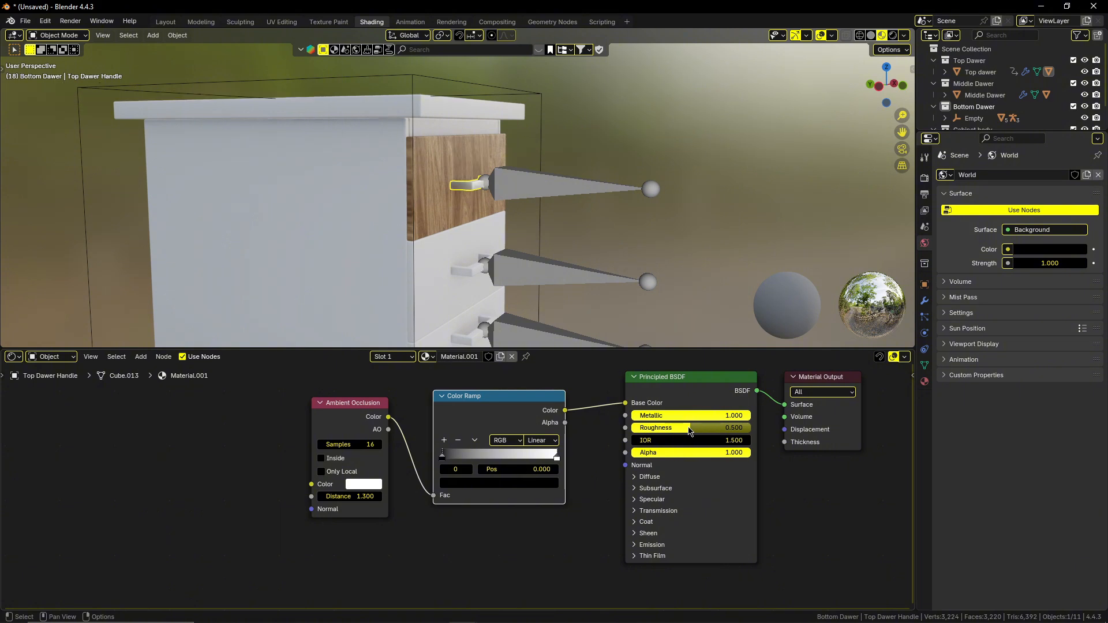
{"action": "left_click", "coordinate": [688, 427]}
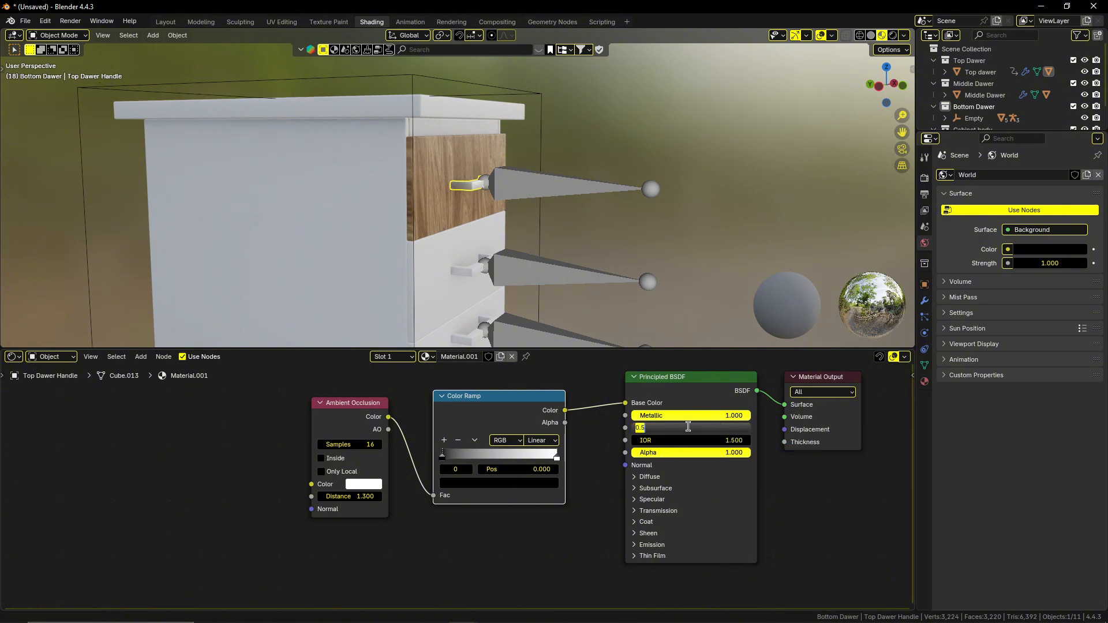
{"action": "type", "text": "0.218"}
{"action": "key", "text": "Return"}
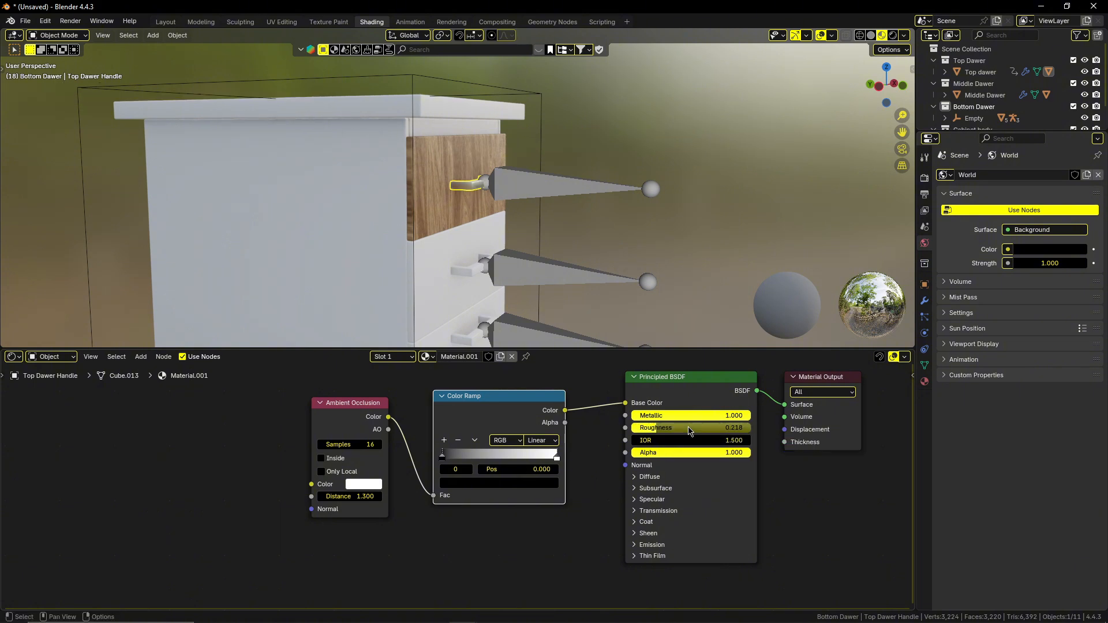
Add a Noise Texture node below the Ambient Occlusion node in the handle material.
{"action": "middle_click_drag", "start_coordinate": [531, 199], "coordinate": [564, 180]}
{"action": "scroll", "coordinate": [460, 200], "scroll_direction": "up", "scroll_amount": 5}
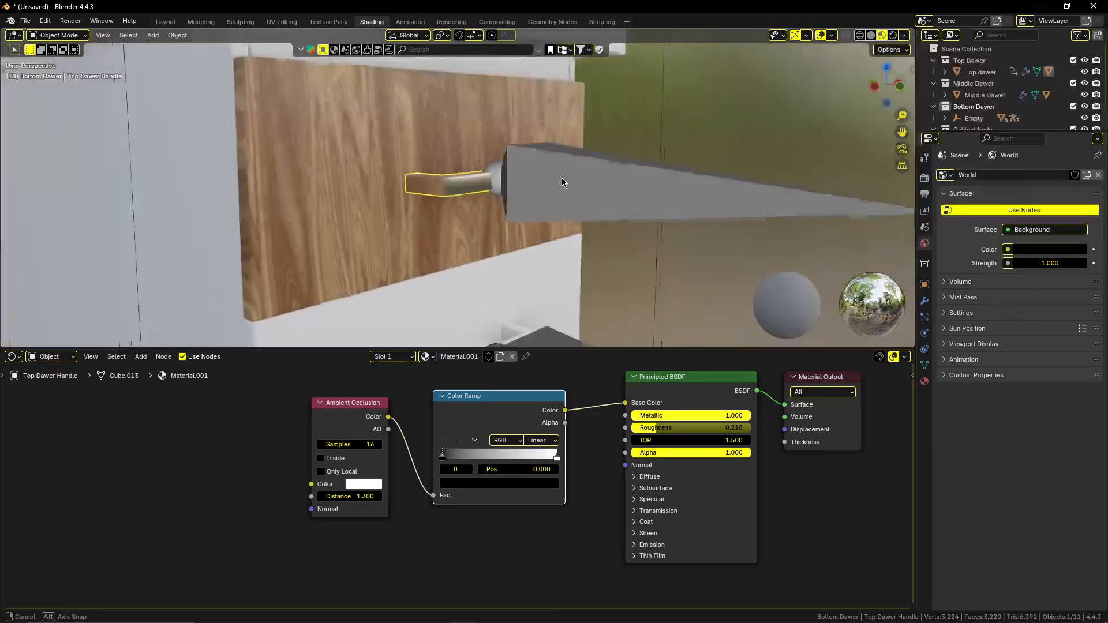
{"action": "scroll", "coordinate": [563, 180], "scroll_direction": "down", "scroll_amount": 4}
{"action": "scroll", "coordinate": [559, 547], "scroll_direction": "down", "scroll_amount": 1}
{"action": "middle_click_drag", "start_coordinate": [559, 547], "coordinate": [586, 464]}
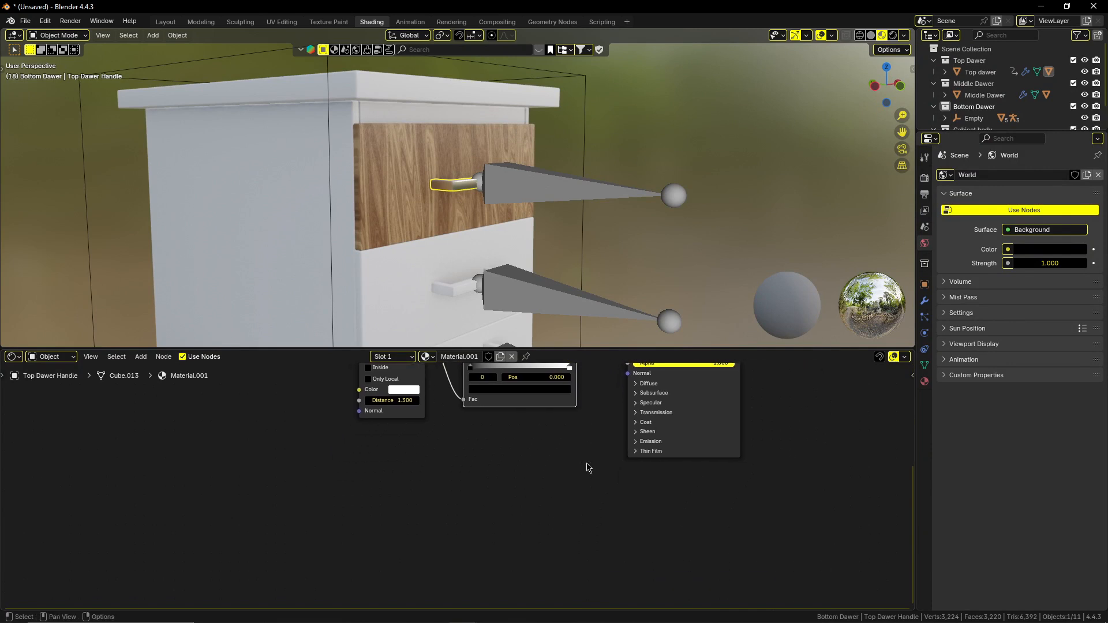
{"action": "key", "text": "shift+a"}
{"action": "left_click", "coordinate": [524, 458]}
{"action": "type", "text": "noise"}
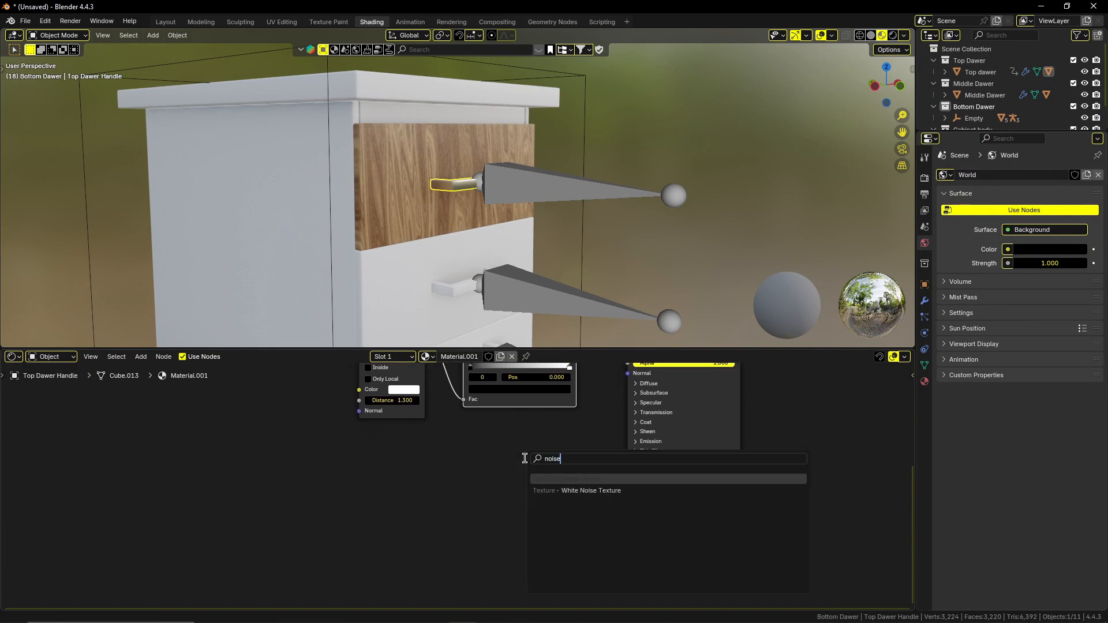
{"action": "key", "text": "Return"}
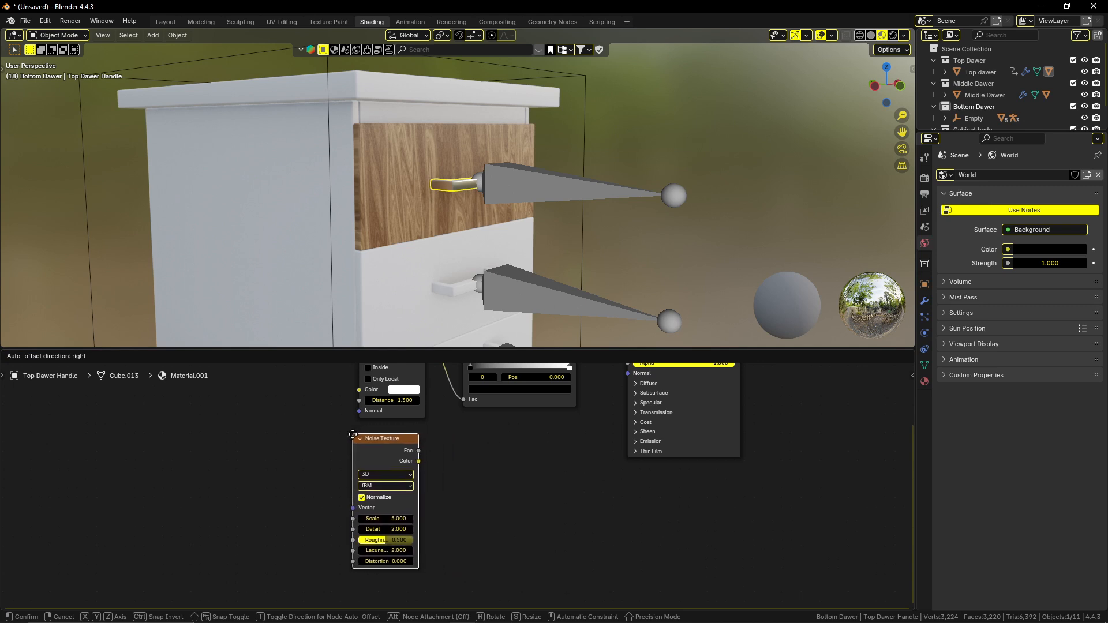
{"action": "left_click", "coordinate": [353, 434]}
Add a Bump node beside the Noise Texture and link the noise's Fac output to the Bump's Height input.
{"action": "key", "text": "shift+a"}
{"action": "type", "text": "bu"}
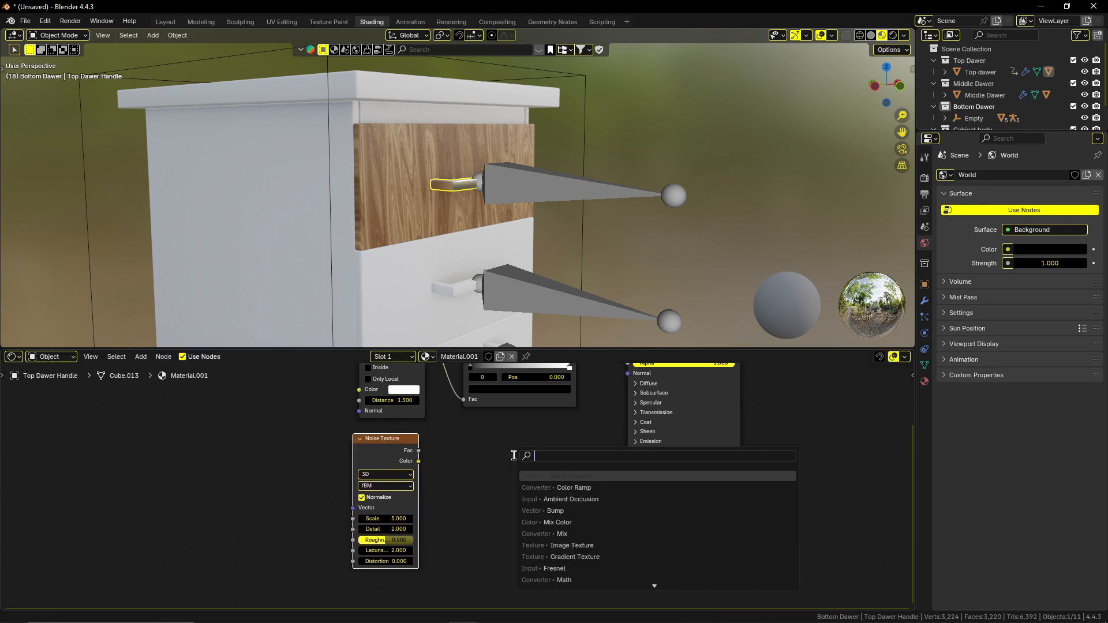
{"action": "type", "text": "mp"}
{"action": "key", "text": "Return"}
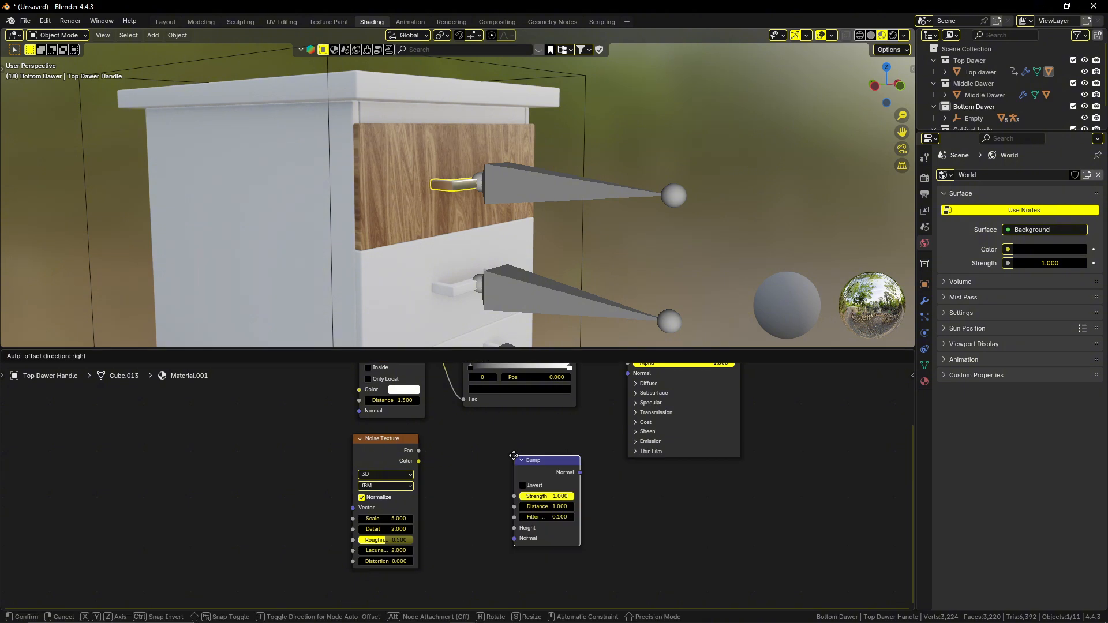
{"action": "left_click", "coordinate": [494, 444]}
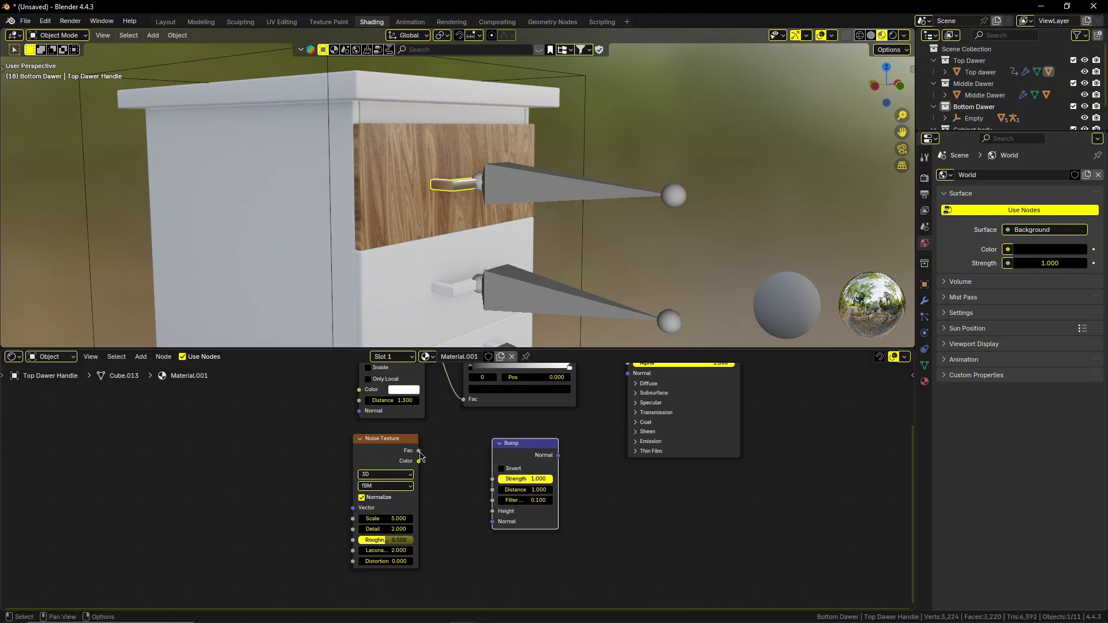
{"action": "left_click_drag", "start_coordinate": [420, 451], "coordinate": [499, 518]}
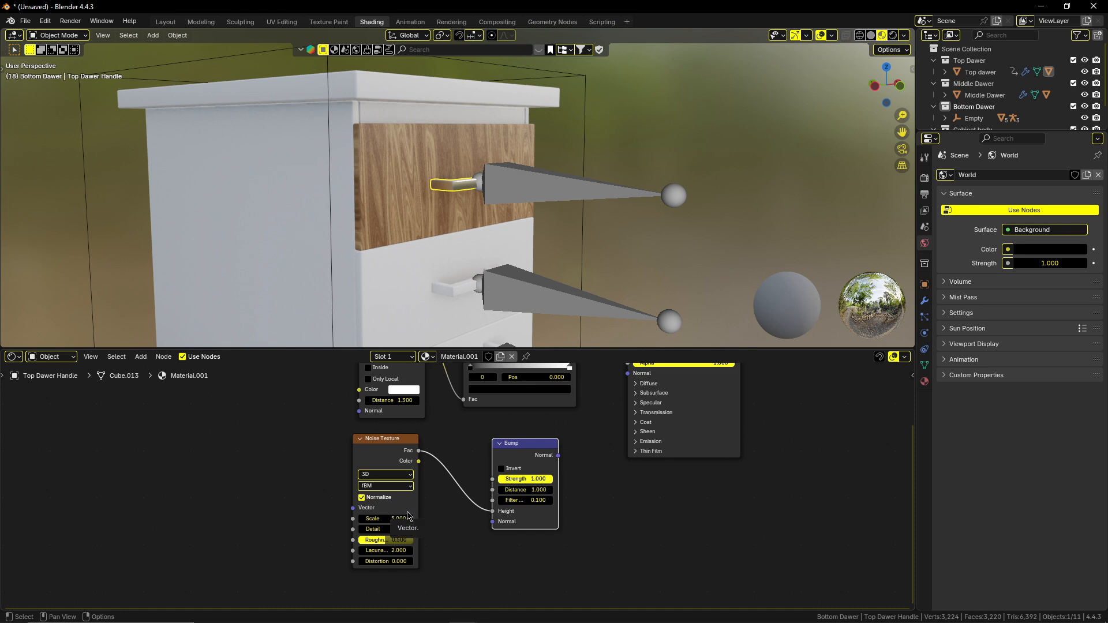
Set the handle's Noise Texture Scale to 2000 and its Detail to 15.
{"action": "double_click", "coordinate": [392, 518]}
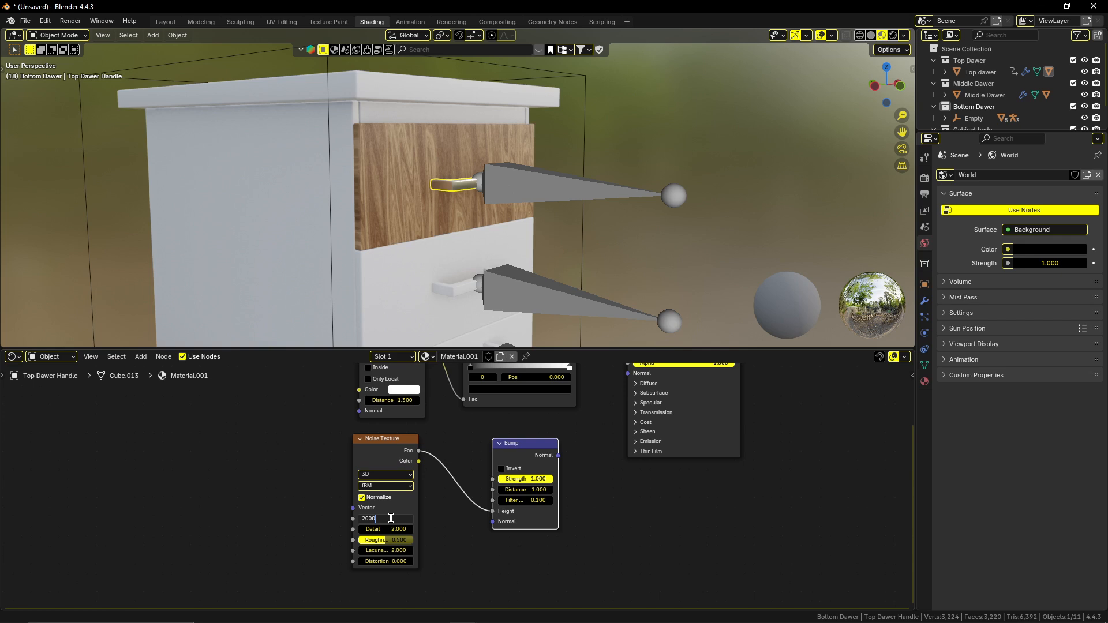
{"action": "key", "text": "Return"}
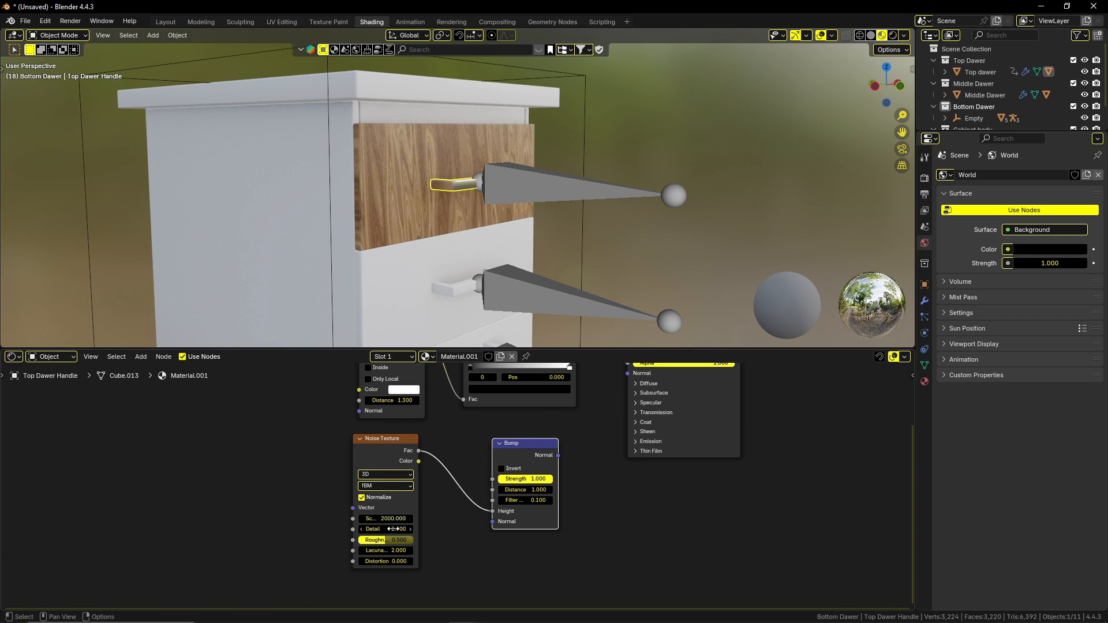
{"action": "double_click", "coordinate": [394, 529]}
{"action": "type", "text": "15"}
{"action": "key", "text": "Return"}
Link the Bump node's Normal output to the Principled BSDF's Normal input.
{"action": "left_click_drag", "start_coordinate": [556, 456], "coordinate": [618, 446]}
{"action": "left_click_drag", "start_coordinate": [575, 386], "coordinate": [628, 401]}
{"action": "left_click", "coordinate": [598, 414]}
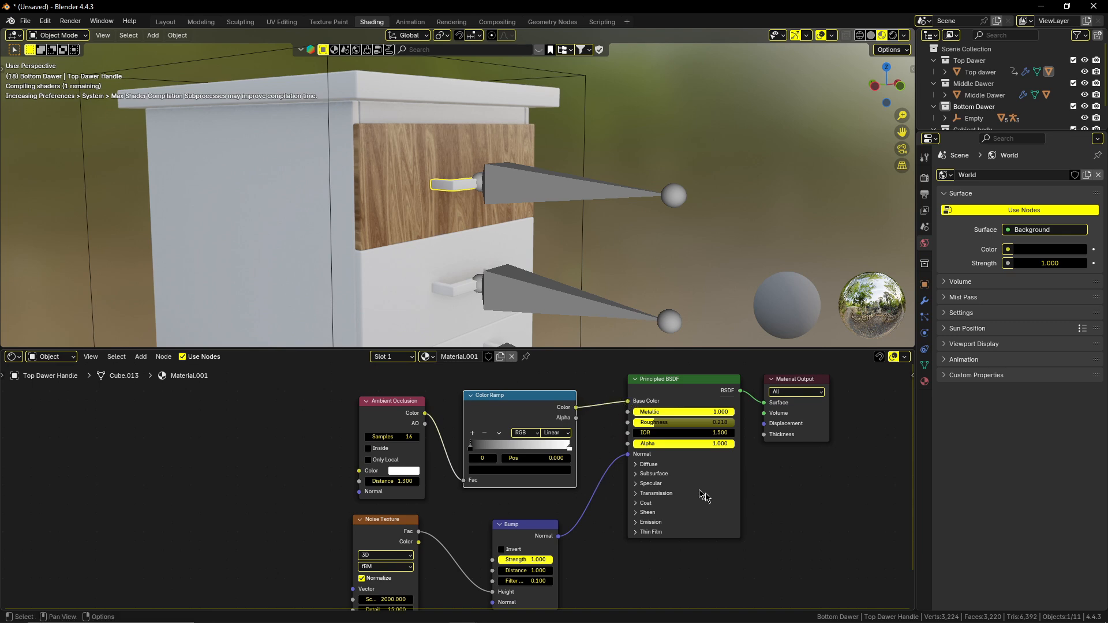
Deselect the top drawer's handle and examine its shaded surface up close from the opposite side.
{"action": "left_click", "coordinate": [598, 261]}
{"action": "middle_click_drag", "start_coordinate": [618, 235], "coordinate": [504, 234]}
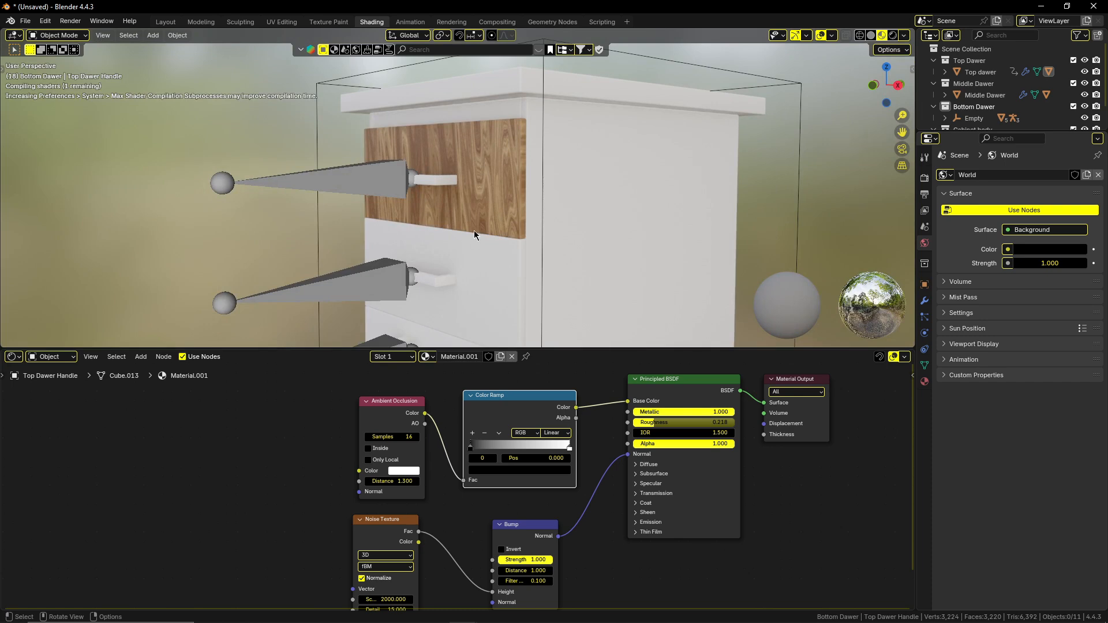
{"action": "middle_click_drag", "start_coordinate": [473, 233], "coordinate": [416, 213]}
{"action": "scroll", "coordinate": [394, 194], "scroll_direction": "up", "scroll_amount": 5}
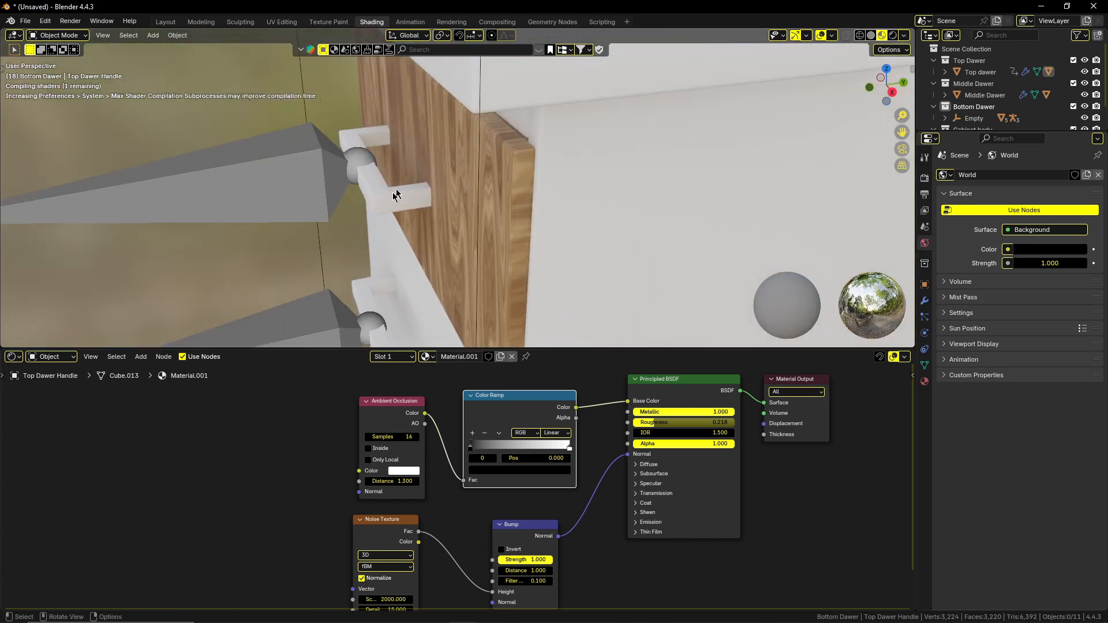
{"action": "left_click", "coordinate": [396, 194]}
{"action": "left_click", "coordinate": [272, 274]}
{"action": "mouse_move", "coordinate": [272, 274]}
{"action": "middle_mouse_down"}
{"action": "mouse_move", "coordinate": [401, 267]}
{"action": "mouse_move", "coordinate": [484, 236]}
{"action": "mouse_move", "coordinate": [469, 221]}
{"action": "mouse_move", "coordinate": [382, 241]}
{"action": "mouse_move", "coordinate": [329, 320]}
{"action": "mouse_move", "coordinate": [293, 256]}
{"action": "mouse_move", "coordinate": [290, 272]}
{"action": "middle_mouse_up"}
{"action": "middle_click_drag", "start_coordinate": [409, 193], "coordinate": [450, 210]}
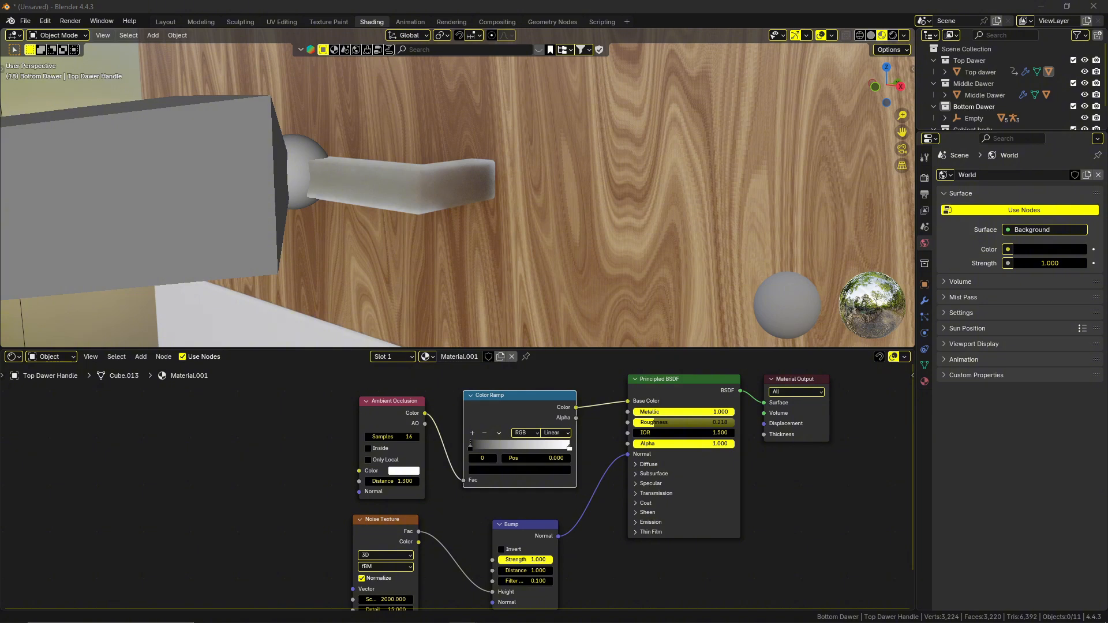
Set the Principled BSDF's IOR to 1.45 for the handle material.
{"action": "left_click", "coordinate": [712, 433]}
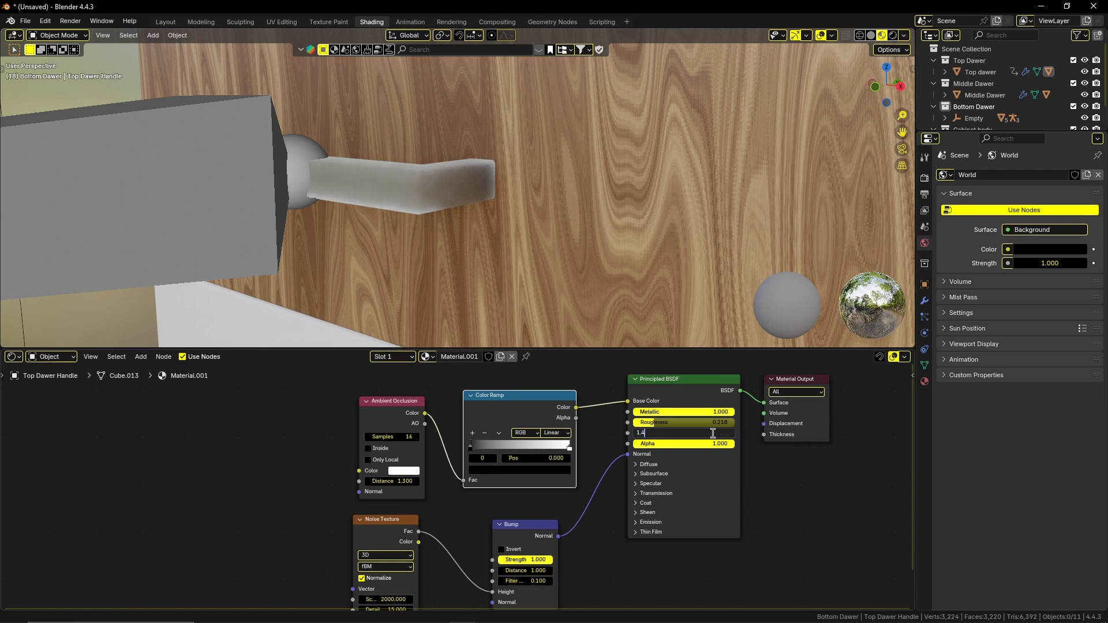
{"action": "key", "text": "Return"}
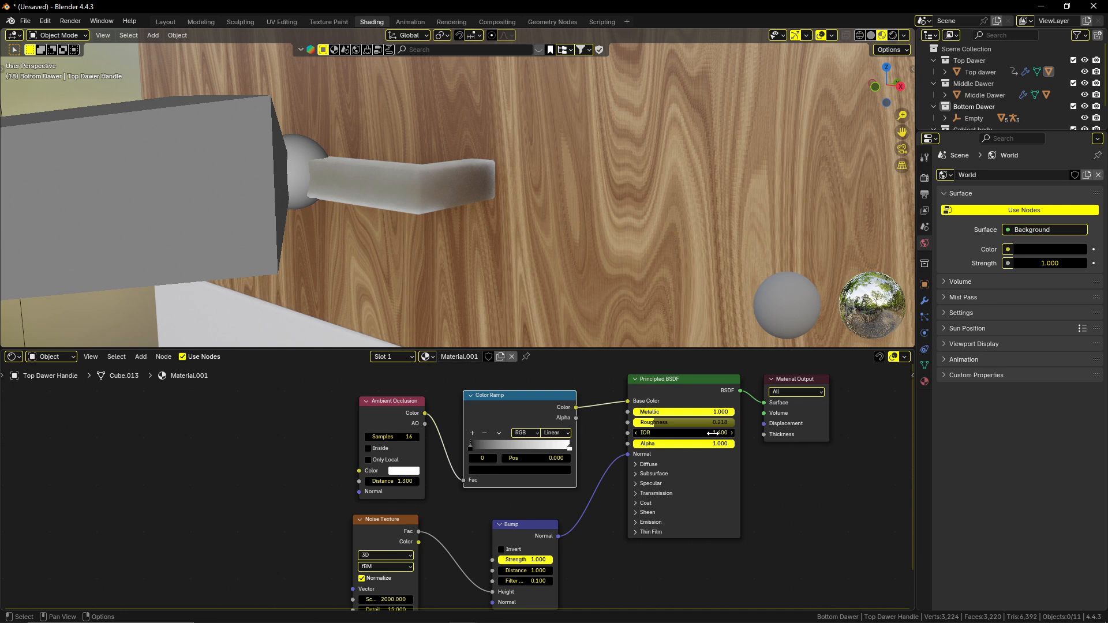
{"action": "left_click", "coordinate": [712, 433]}
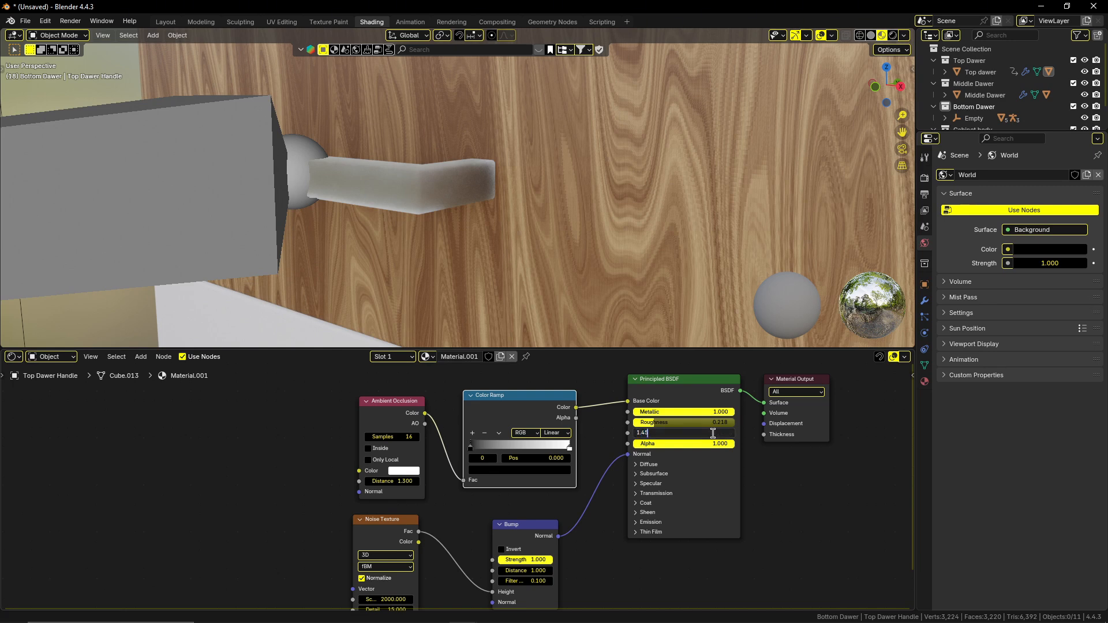
{"action": "type", "text": "1.45"}
{"action": "key", "text": "Return"}
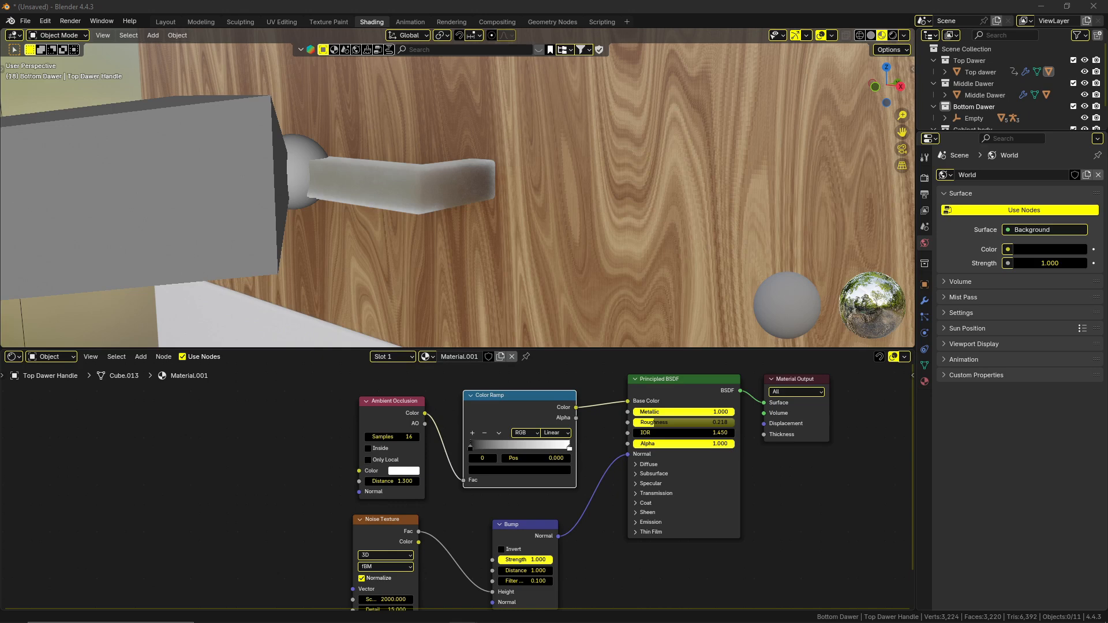
Set the Bump node's Strength to 0.1 in the handle material.
{"action": "left_click", "coordinate": [569, 448]}
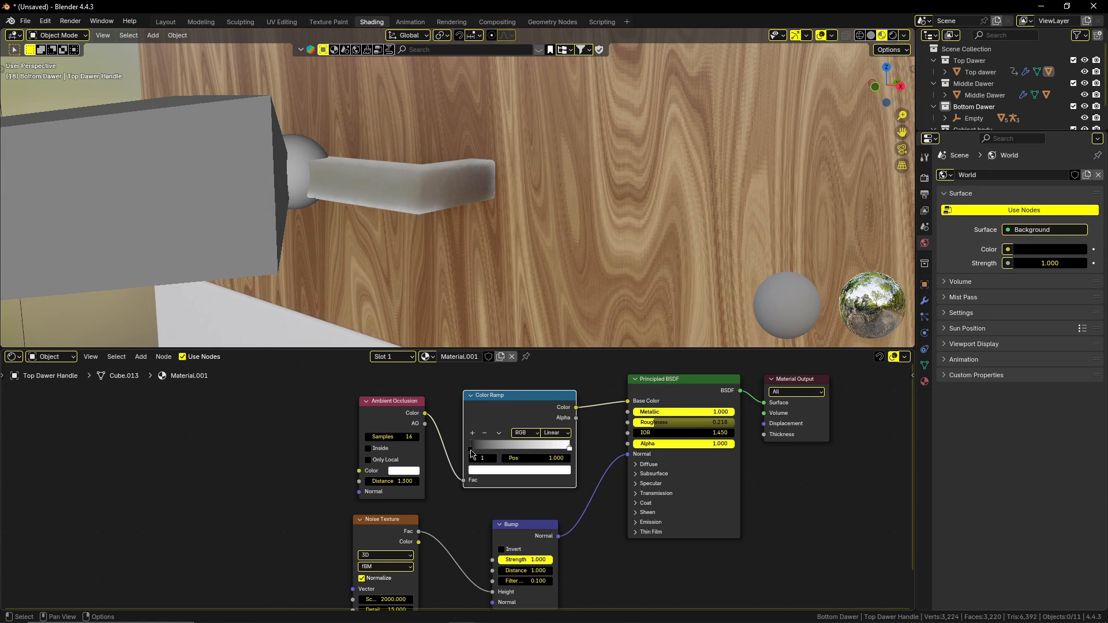
{"action": "middle_click_drag", "start_coordinate": [686, 510], "coordinate": [663, 430], "text": "shift"}
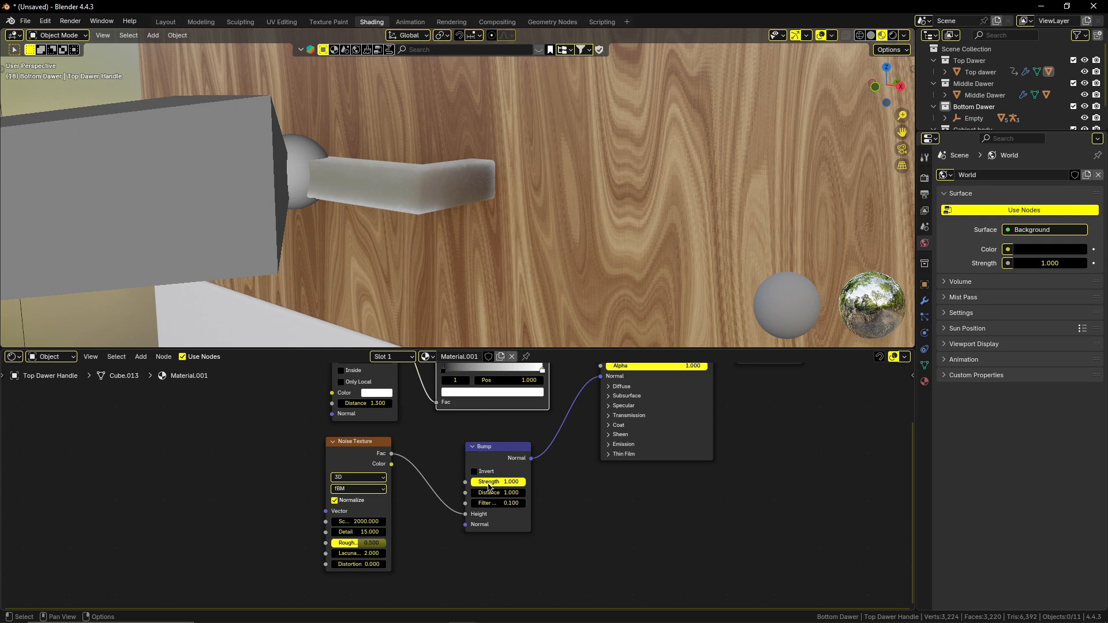
{"action": "left_click", "coordinate": [506, 482]}
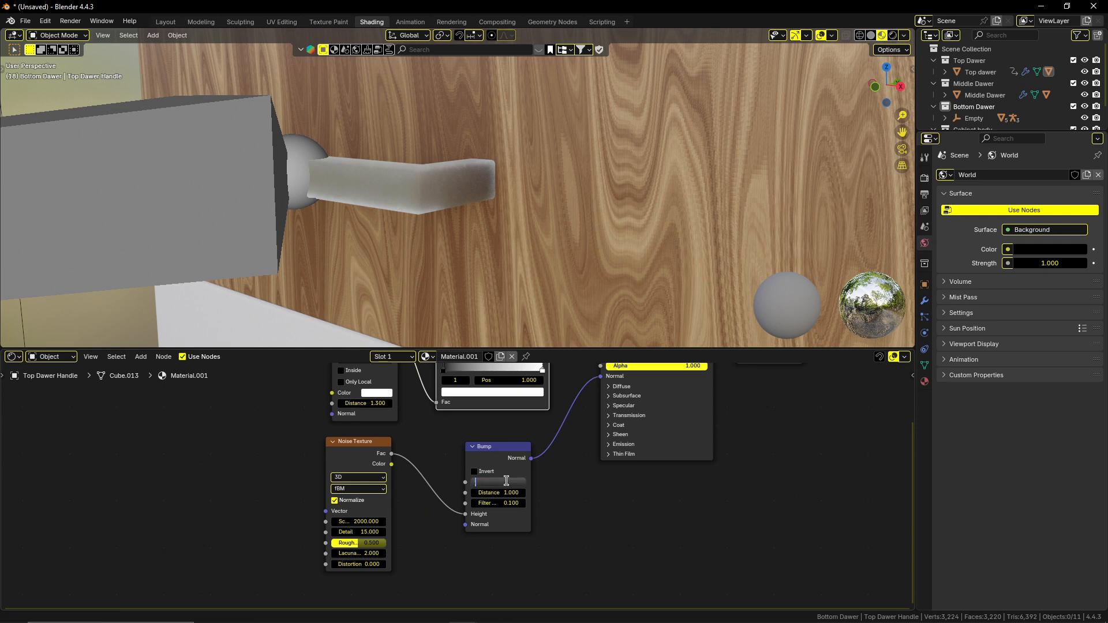
{"action": "type", "text": "0.1"}
{"action": "key", "text": "Return"}
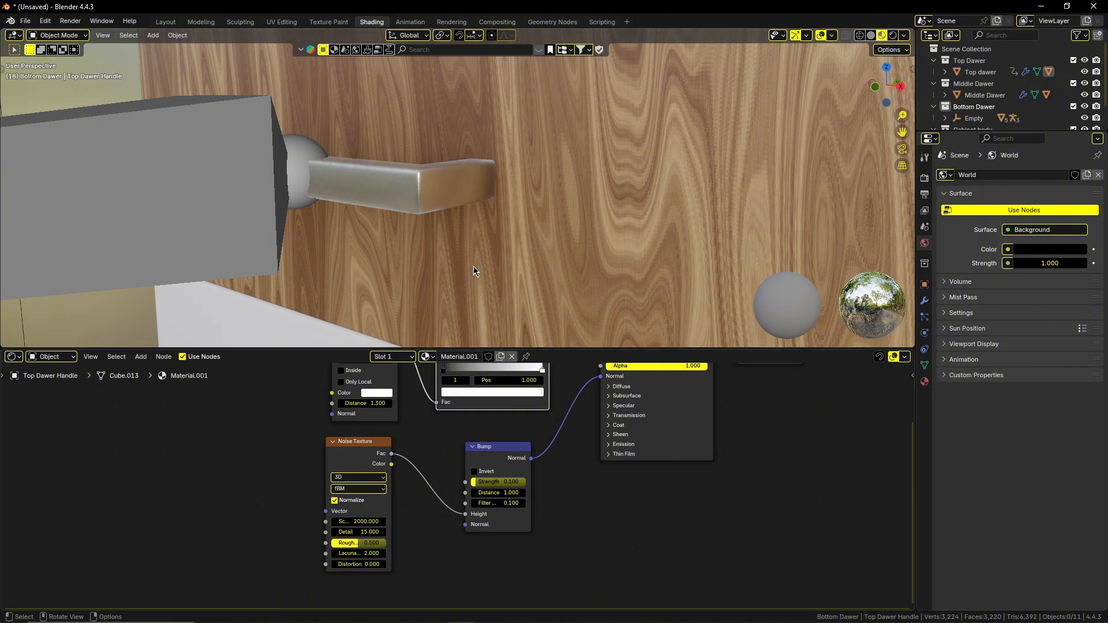
Select the top drawer and rename its material as wood.
{"action": "mouse_move", "coordinate": [473, 265]}
{"action": "middle_mouse_down"}
{"action": "mouse_move", "coordinate": [443, 242]}
{"action": "mouse_move", "coordinate": [425, 256]}
{"action": "mouse_move", "coordinate": [442, 275]}
{"action": "mouse_move", "coordinate": [524, 302]}
{"action": "mouse_move", "coordinate": [435, 263]}
{"action": "mouse_move", "coordinate": [536, 235]}
{"action": "mouse_move", "coordinate": [543, 218]}
{"action": "mouse_move", "coordinate": [398, 231]}
{"action": "mouse_move", "coordinate": [494, 233]}
{"action": "mouse_move", "coordinate": [545, 213]}
{"action": "mouse_move", "coordinate": [545, 172]}
{"action": "mouse_move", "coordinate": [545, 256]}
{"action": "mouse_move", "coordinate": [525, 223]}
{"action": "mouse_move", "coordinate": [470, 213]}
{"action": "middle_mouse_up"}
{"action": "scroll", "coordinate": [545, 256], "scroll_direction": "down", "scroll_amount": 3}
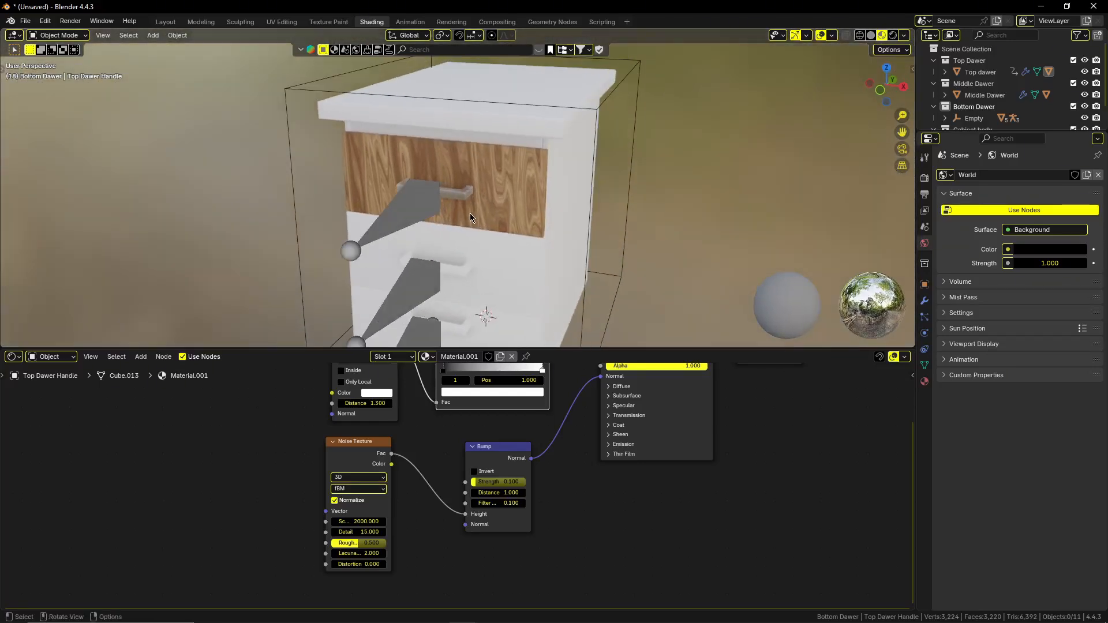
{"action": "left_click", "coordinate": [524, 214]}
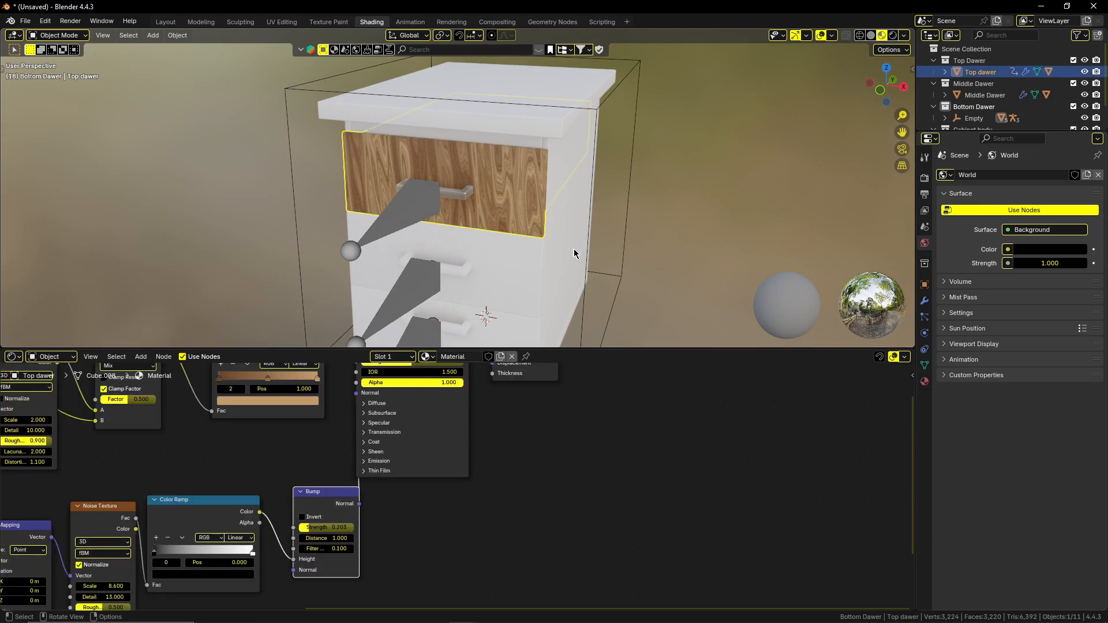
{"action": "key", "text": "Home"}
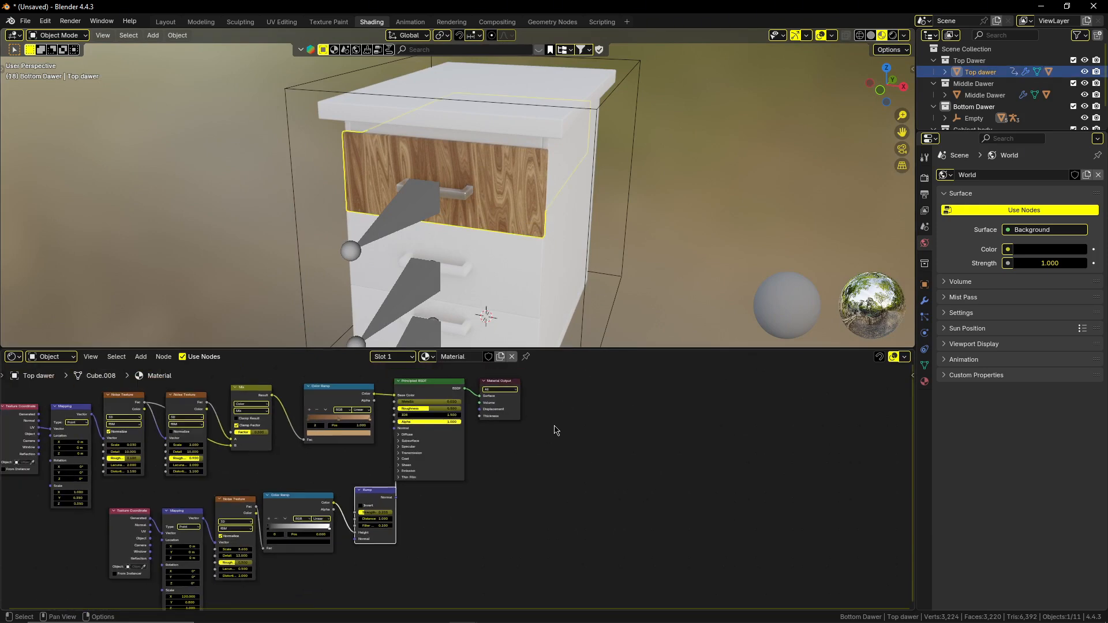
{"action": "left_click", "coordinate": [458, 356]}
{"action": "type", "text": "wood"}
{"action": "key", "text": "Return"}
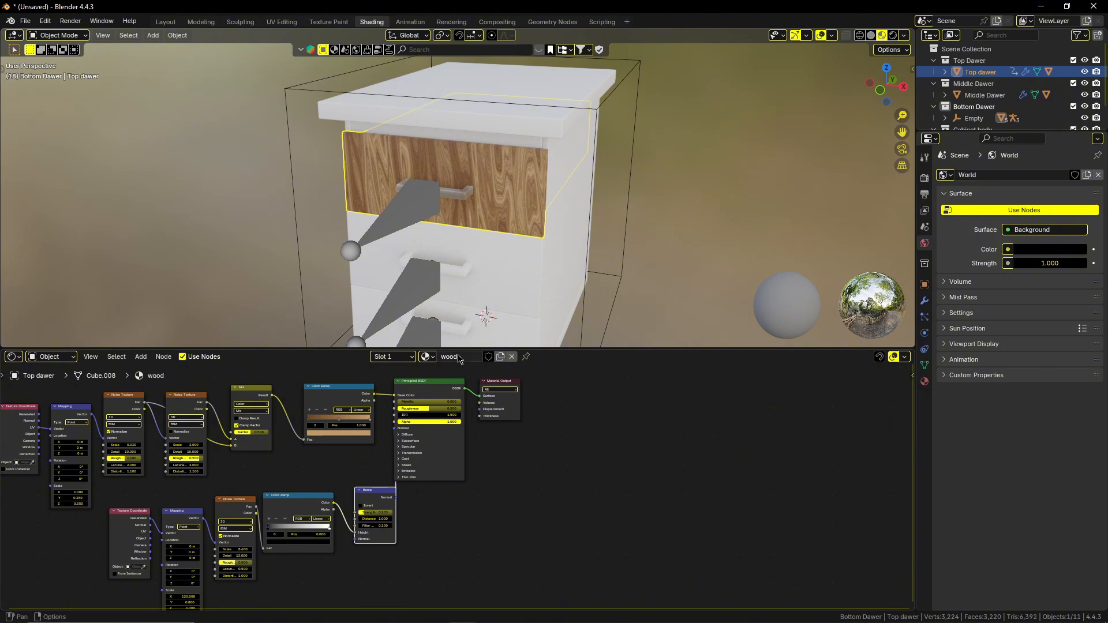
Select the top drawer's handle and rename its material as Metal Handle.
{"action": "left_click", "coordinate": [460, 197]}
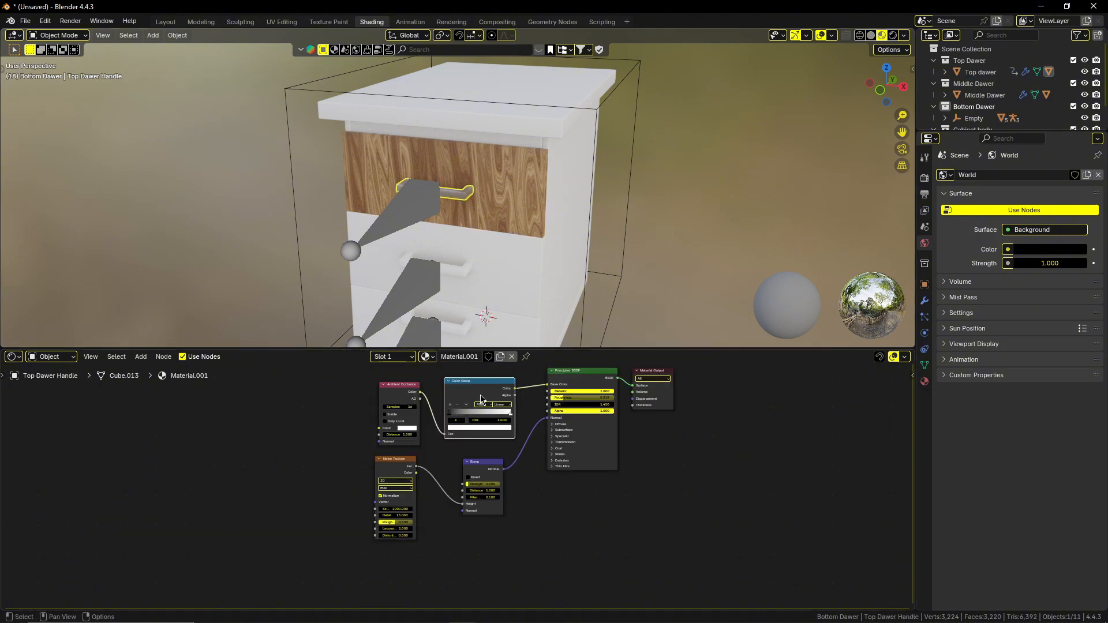
{"action": "left_click", "coordinate": [468, 356]}
{"action": "type", "text": "Metal Handle"}
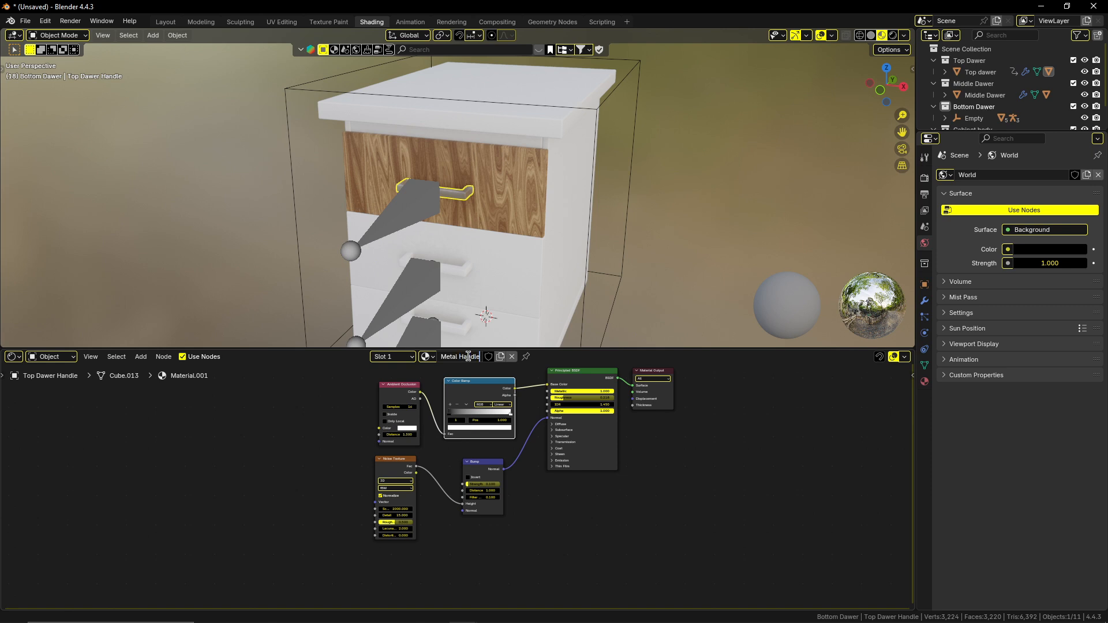
{"action": "key", "text": "Return"}
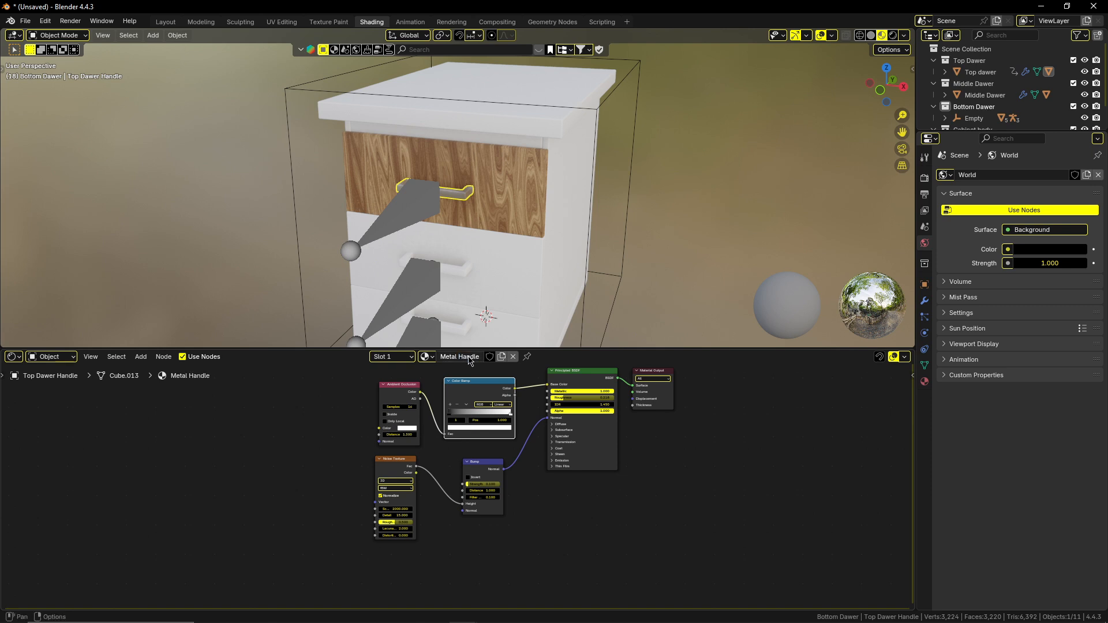
Add a second material slot to the top drawer and create a new material in it.
{"action": "middle_click_drag", "start_coordinate": [514, 279], "coordinate": [463, 237]}
{"action": "scroll", "coordinate": [469, 237], "scroll_direction": "up", "scroll_amount": 4}
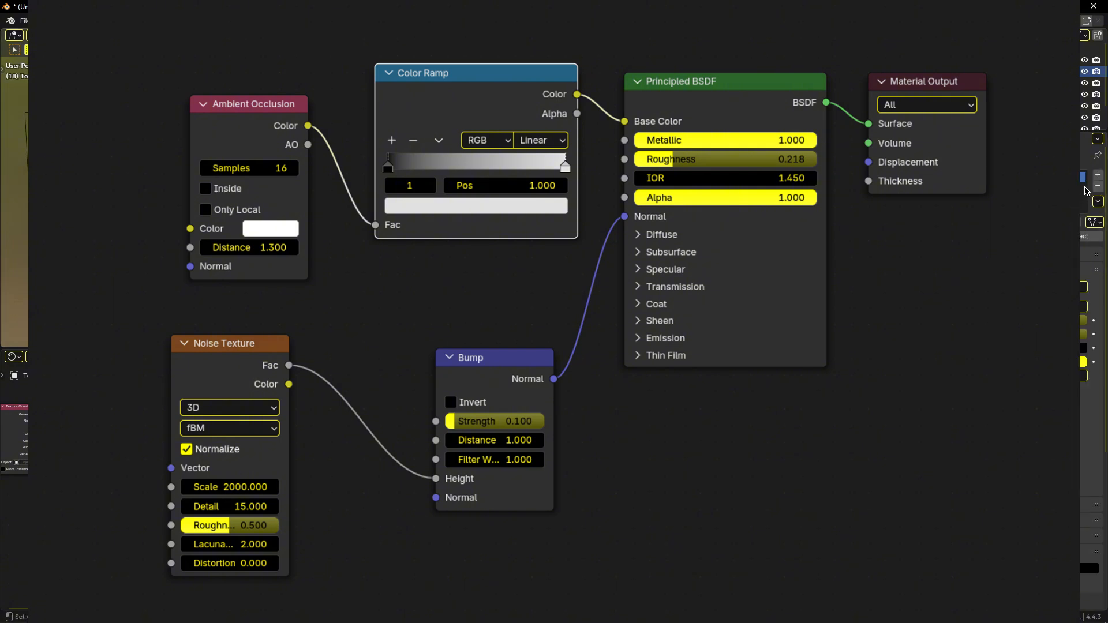
{"action": "left_click", "coordinate": [1097, 174]}
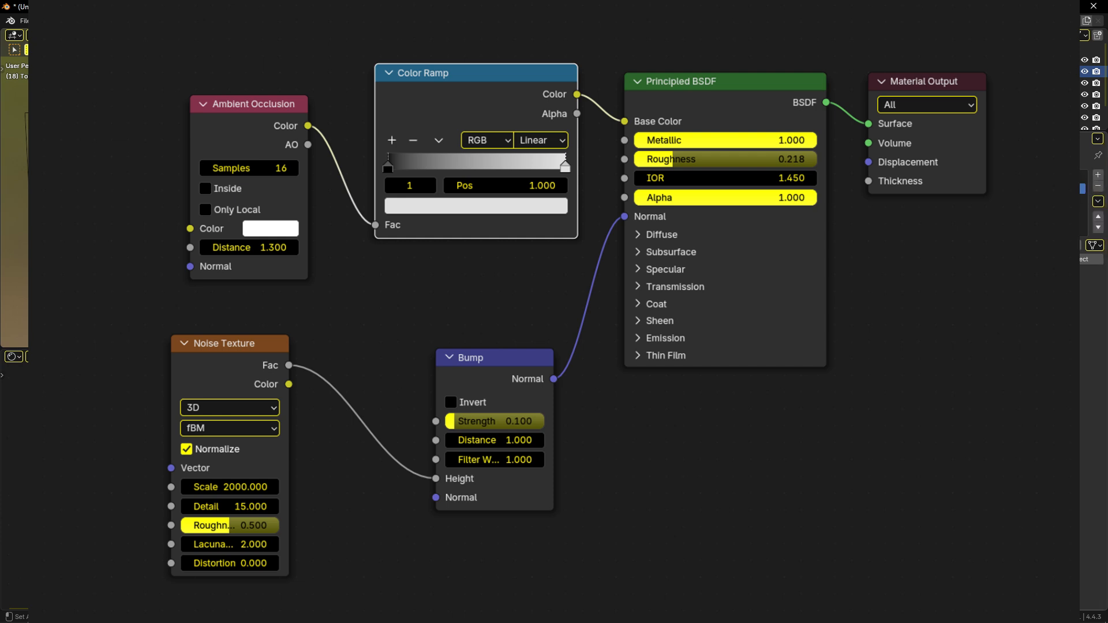
{"action": "left_click", "coordinate": [1027, 246]}
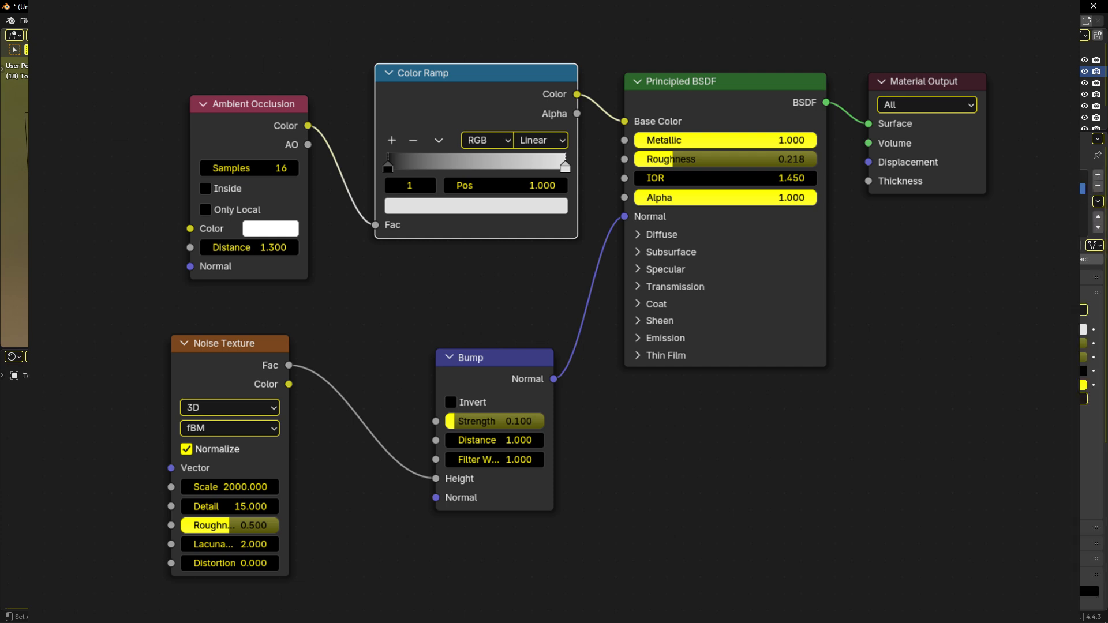
Switch the top drawer's first material slot to the wood material and deselect the drawer's faces.
{"action": "left_click", "coordinate": [1015, 177]}
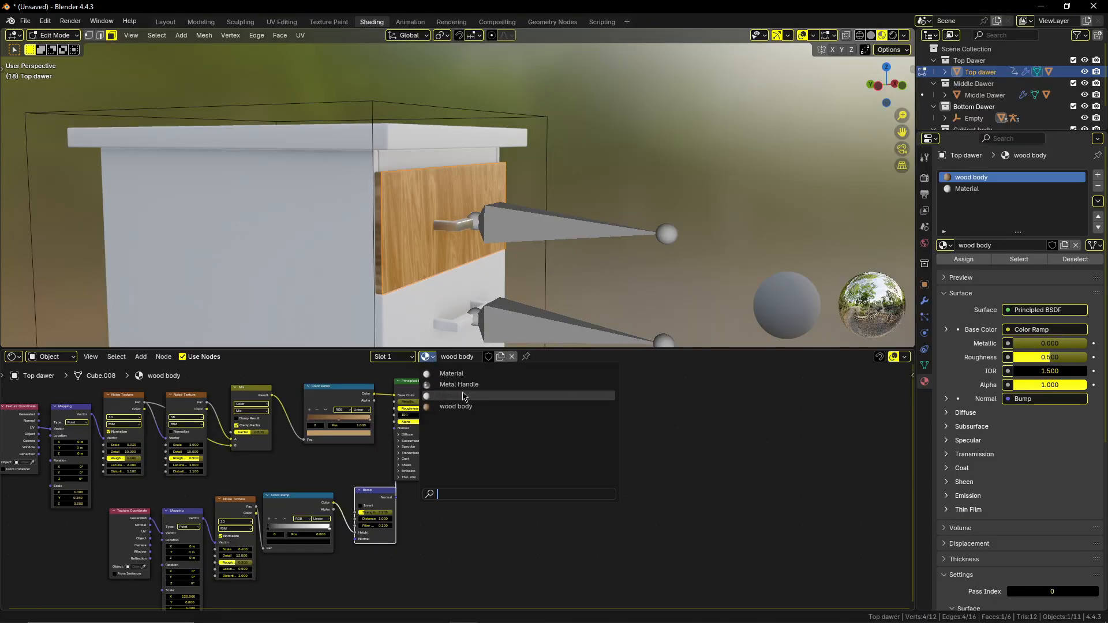
{"action": "left_click", "coordinate": [465, 396]}
{"action": "left_click", "coordinate": [557, 255]}
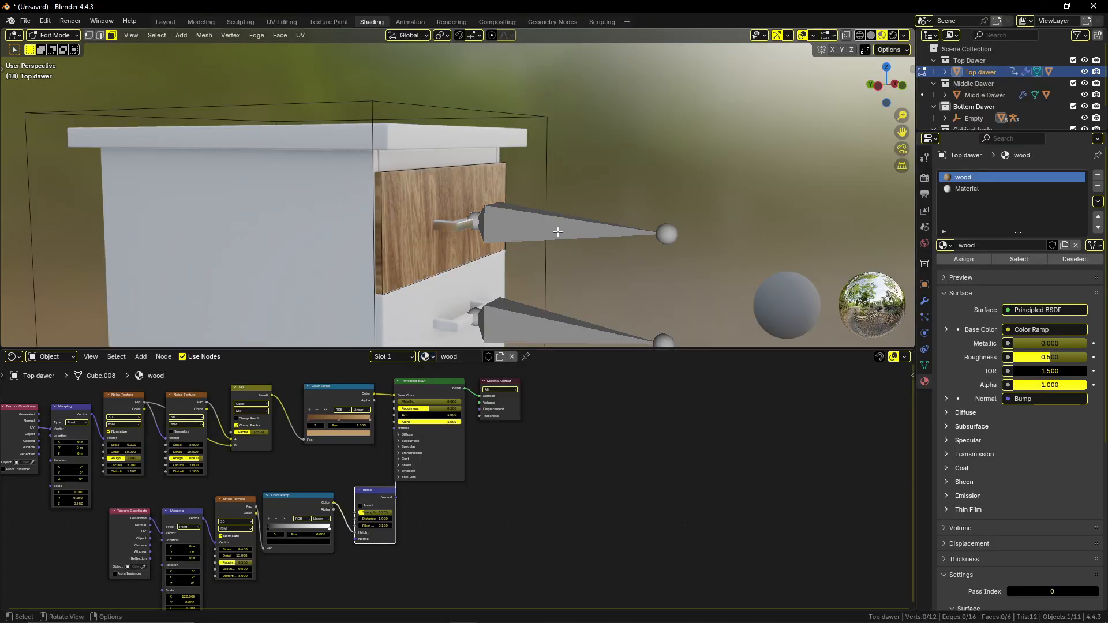
Assign the drawer's front face to the second material slot, use wood body in that slot, and return to Object Mode.
{"action": "left_click", "coordinate": [452, 232]}
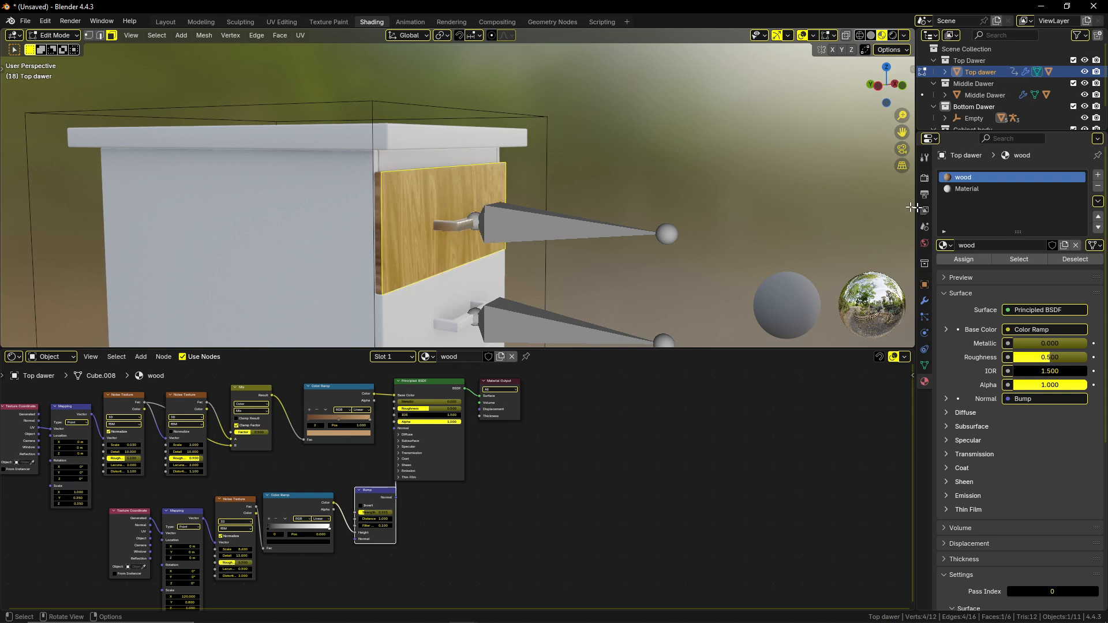
{"action": "left_click", "coordinate": [984, 190]}
{"action": "left_click", "coordinate": [979, 261]}
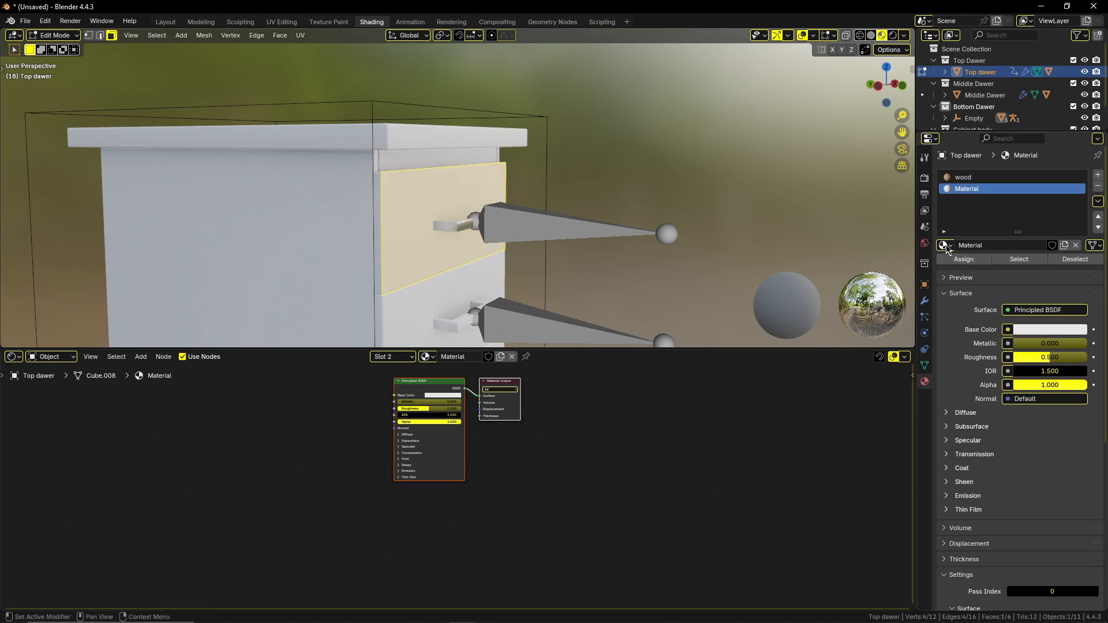
{"action": "left_click", "coordinate": [944, 245]}
{"action": "left_click", "coordinate": [905, 293]}
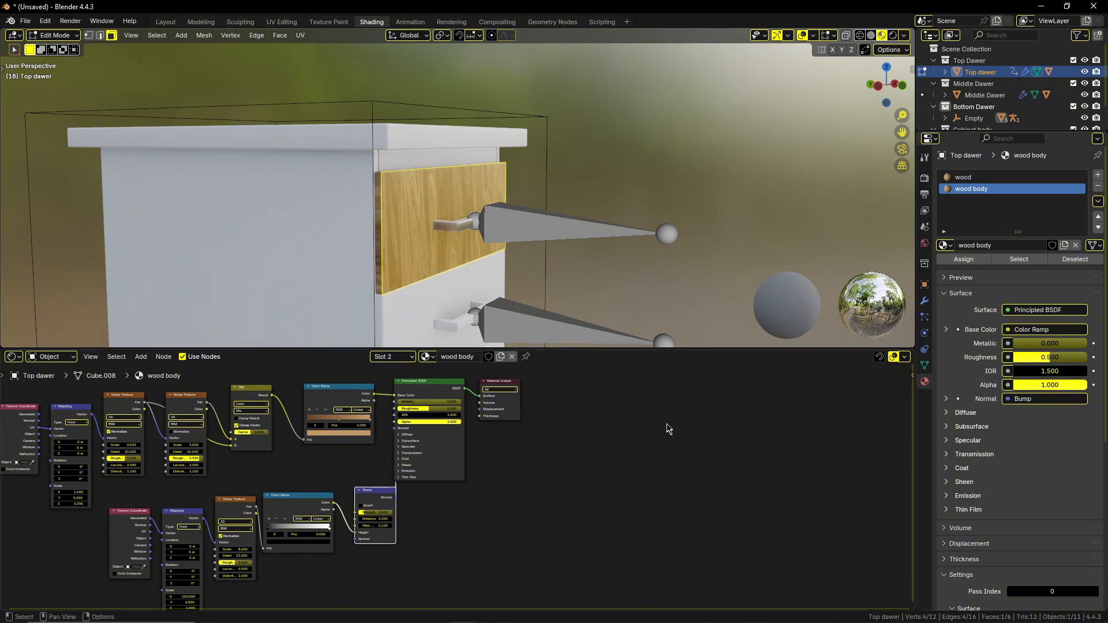
{"action": "key", "text": "Tab"}
Move the top drawer's armature outward along the Y axis to open the drawer.
{"action": "left_click", "coordinate": [574, 228]}
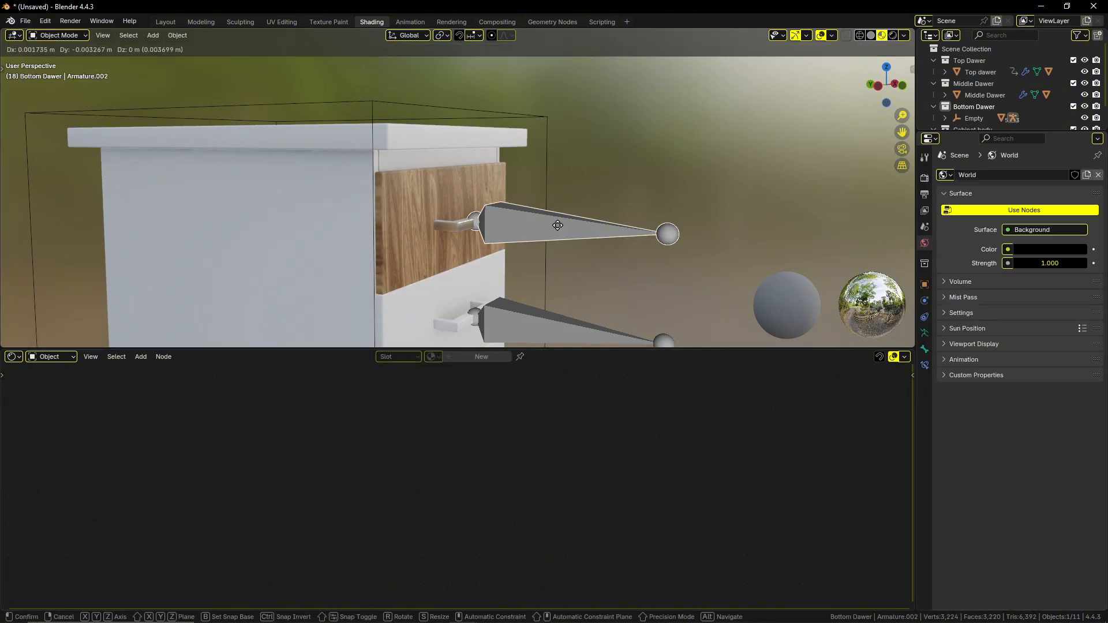
{"action": "key", "text": "g"}
{"action": "key", "text": "y"}
{"action": "left_click", "coordinate": [675, 228]}
Darken all three color stops of the wood body material's base-color Color Ramp to deeper browns.
{"action": "left_click", "coordinate": [538, 228]}
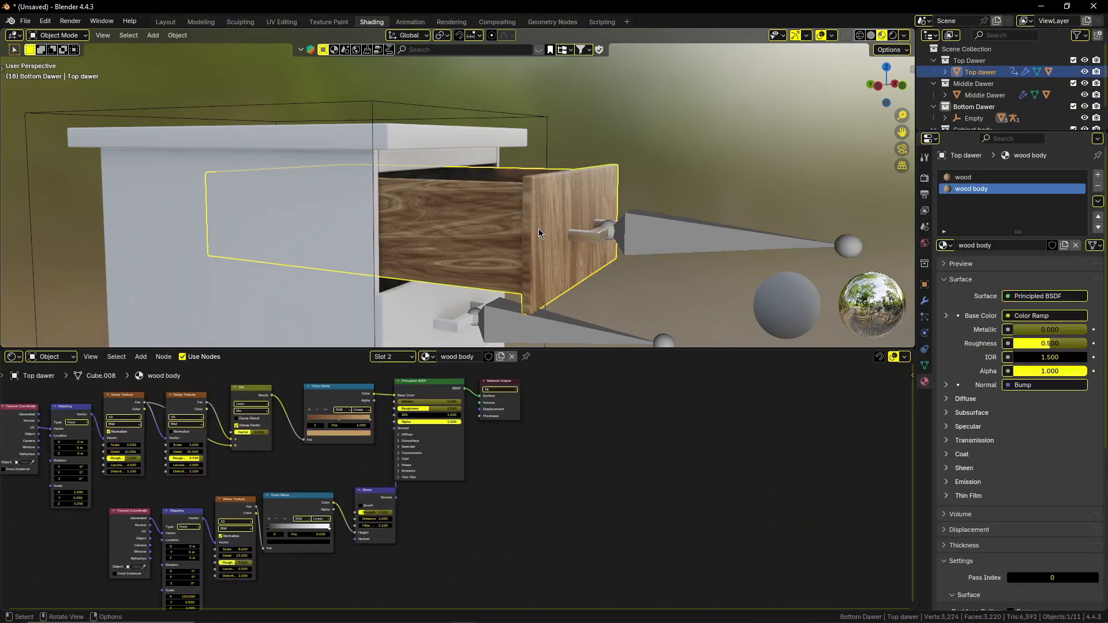
{"action": "scroll", "coordinate": [377, 444], "scroll_direction": "up", "scroll_amount": 6}
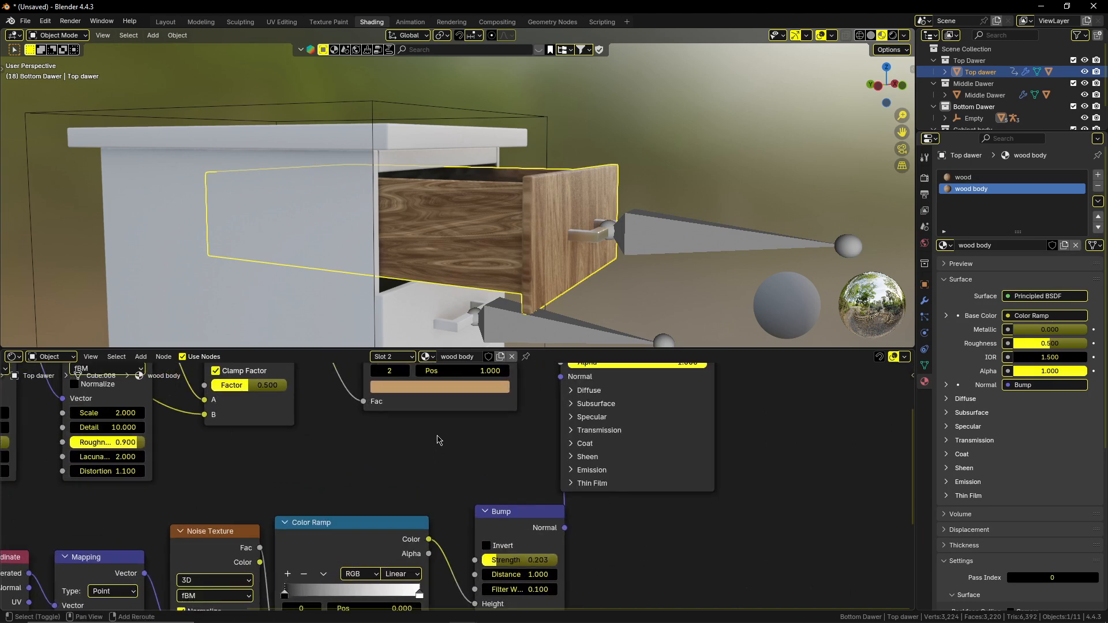
{"action": "left_click", "coordinate": [345, 465]}
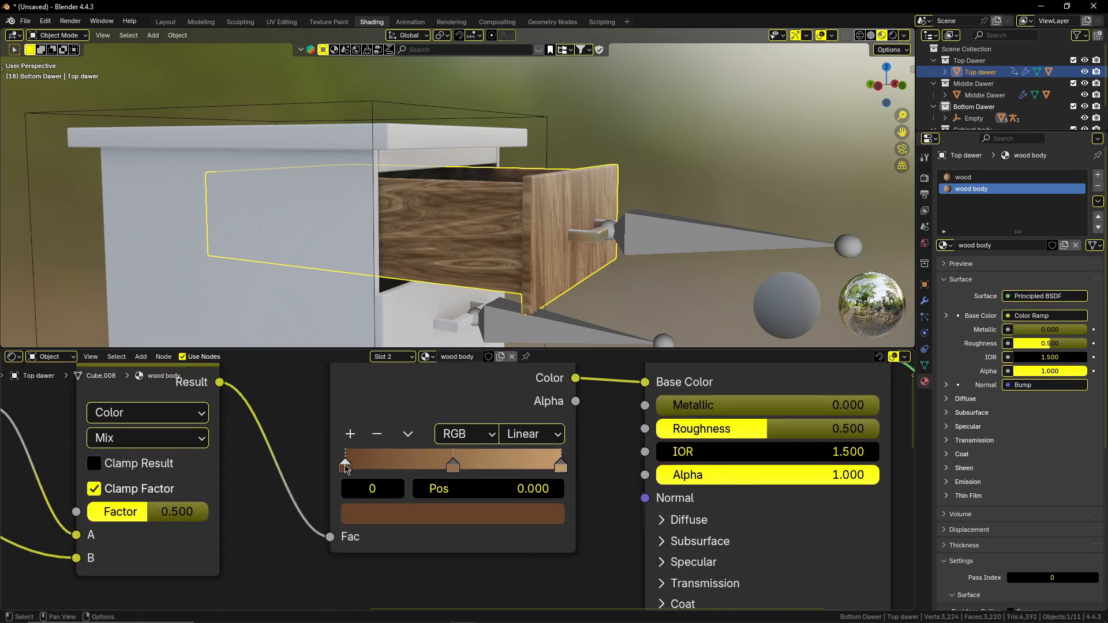
{"action": "left_click", "coordinate": [456, 513]}
{"action": "left_click_drag", "start_coordinate": [528, 271], "coordinate": [529, 317]}
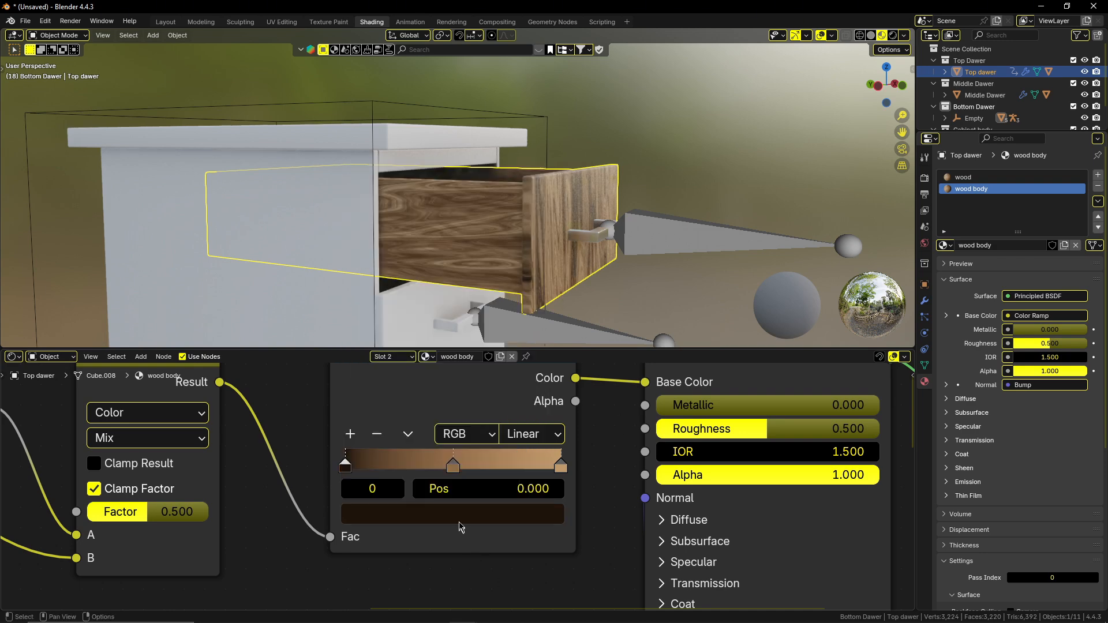
{"action": "left_click", "coordinate": [453, 465]}
{"action": "left_click", "coordinate": [467, 517]}
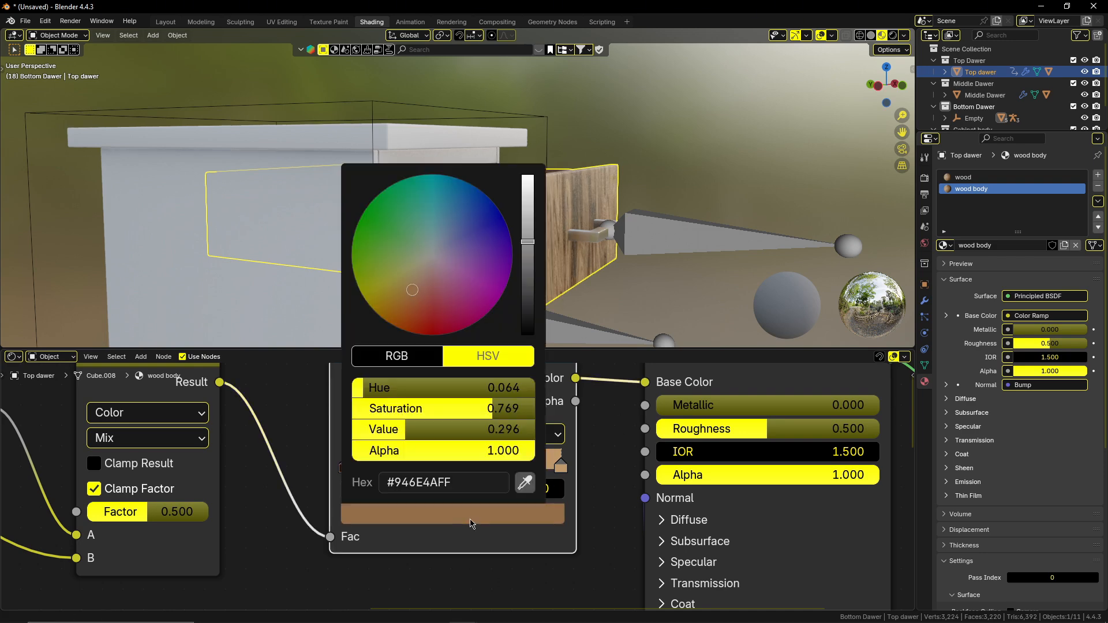
{"action": "left_click_drag", "start_coordinate": [529, 247], "coordinate": [528, 307]}
{"action": "left_click", "coordinate": [560, 465]}
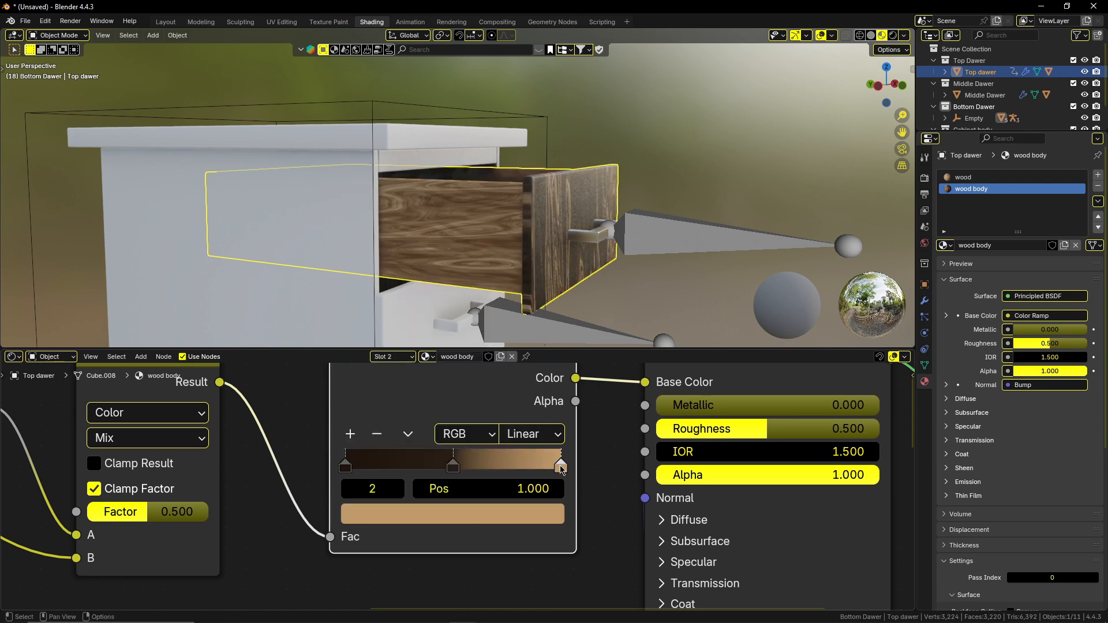
{"action": "left_click", "coordinate": [542, 517]}
{"action": "left_click_drag", "start_coordinate": [527, 213], "coordinate": [528, 291]}
Darken the wood body Color Ramp's three stops further to near-black, making the middle and last stops neutral grey.
{"action": "middle_click_drag", "start_coordinate": [662, 270], "coordinate": [478, 278]}
{"action": "left_click", "coordinate": [345, 465]}
{"action": "left_click", "coordinate": [381, 514]}
{"action": "left_click_drag", "start_coordinate": [527, 312], "coordinate": [527, 326]}
{"action": "left_click", "coordinate": [453, 467]}
{"action": "left_click", "coordinate": [463, 514]}
{"action": "left_click", "coordinate": [438, 258]}
{"action": "middle_click_drag", "start_coordinate": [385, 335], "coordinate": [428, 329]}
{"action": "left_click", "coordinate": [561, 465]}
{"action": "left_click", "coordinate": [542, 515]}
{"action": "left_click", "coordinate": [436, 257]}
{"action": "left_click_drag", "start_coordinate": [527, 296], "coordinate": [527, 307]}
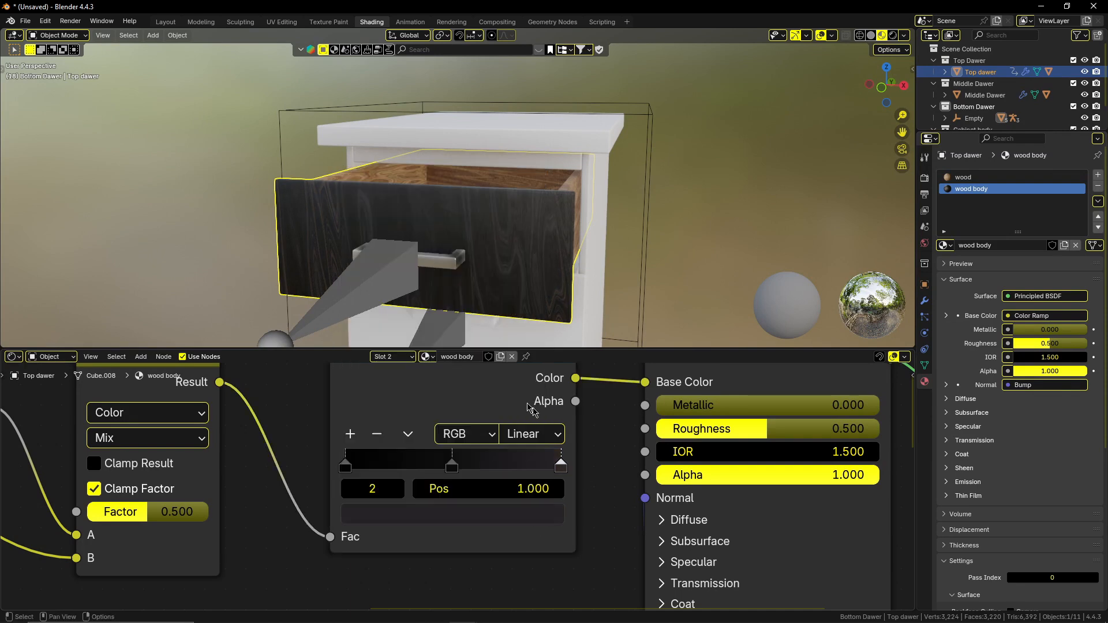
Move the top drawer's armature back along the Y axis to close the drawer.
{"action": "middle_click_drag", "start_coordinate": [450, 253], "coordinate": [519, 237]}
{"action": "left_click", "coordinate": [704, 223]}
{"action": "key", "text": "g"}
{"action": "key", "text": "y"}
{"action": "left_click", "coordinate": [596, 237]}
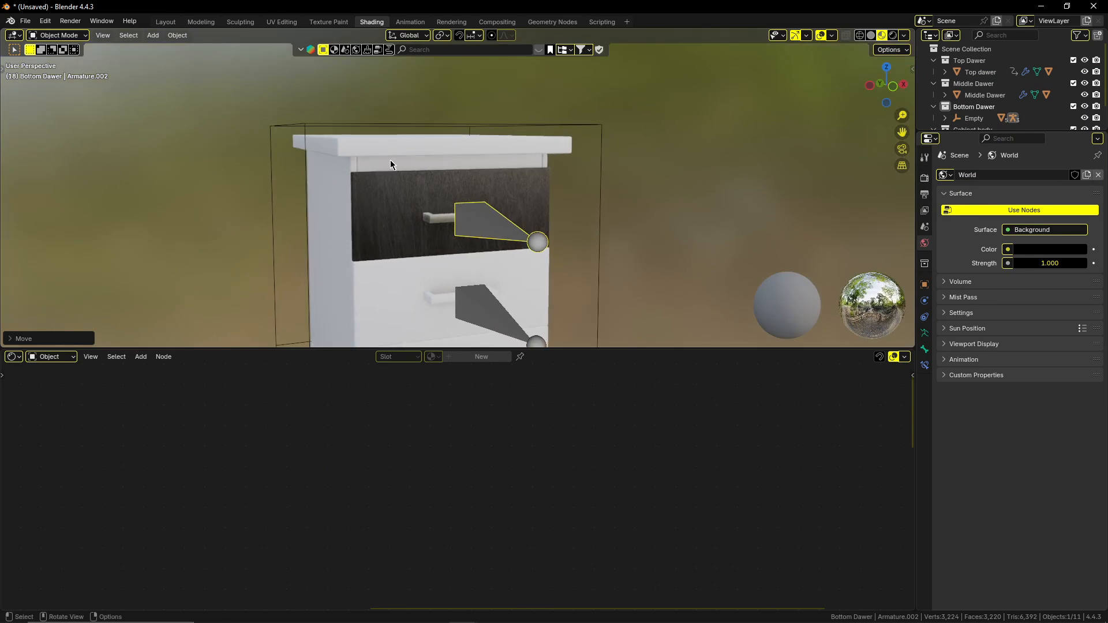
Apply the existing wood body material to the cabinet body.
{"action": "left_click", "coordinate": [388, 161]}
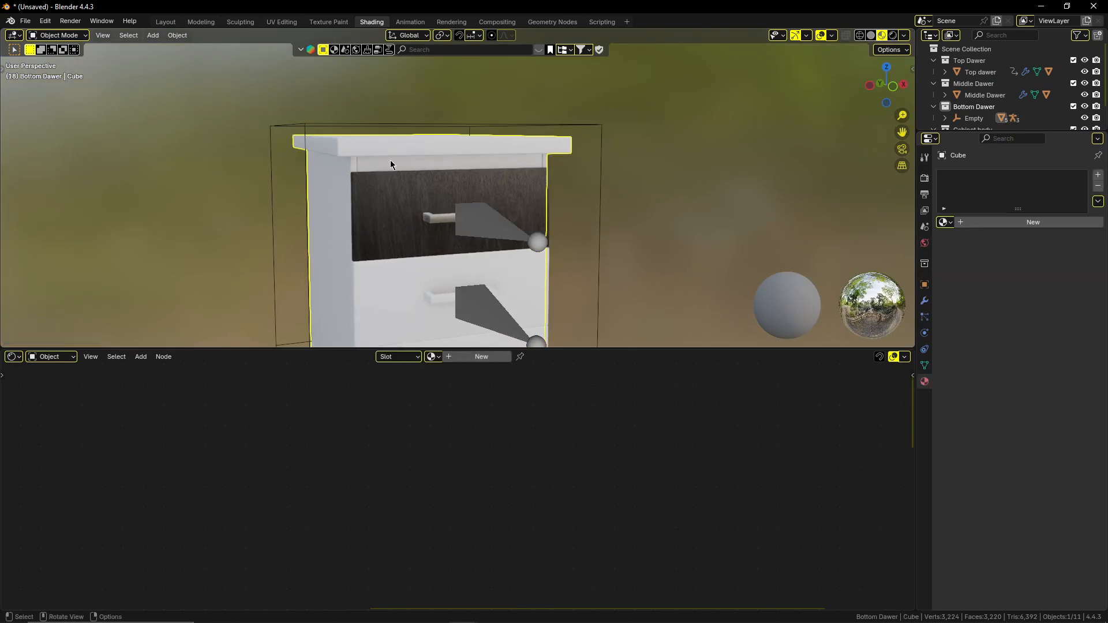
{"action": "left_click", "coordinate": [432, 356]}
{"action": "left_click", "coordinate": [462, 405]}
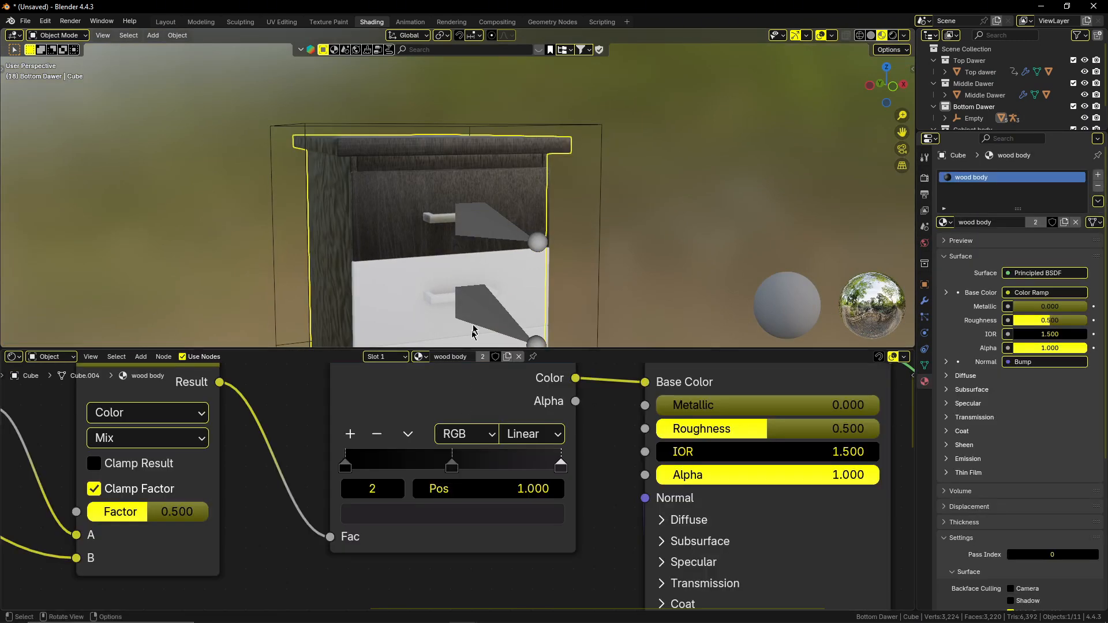
Unwrap all faces of the cabinet body with Smart UV Project at a 66° angle limit.
{"action": "middle_click_drag", "start_coordinate": [425, 322], "coordinate": [551, 251]}
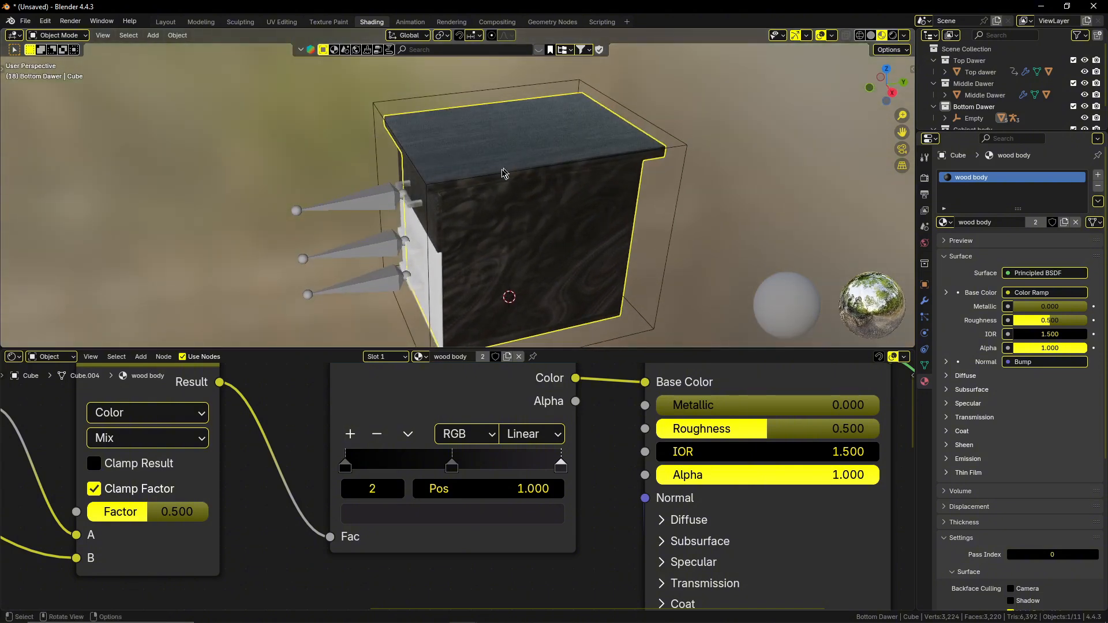
{"action": "scroll", "coordinate": [496, 176], "scroll_direction": "up", "scroll_amount": 3}
{"action": "middle_click_drag", "start_coordinate": [496, 176], "coordinate": [550, 184]}
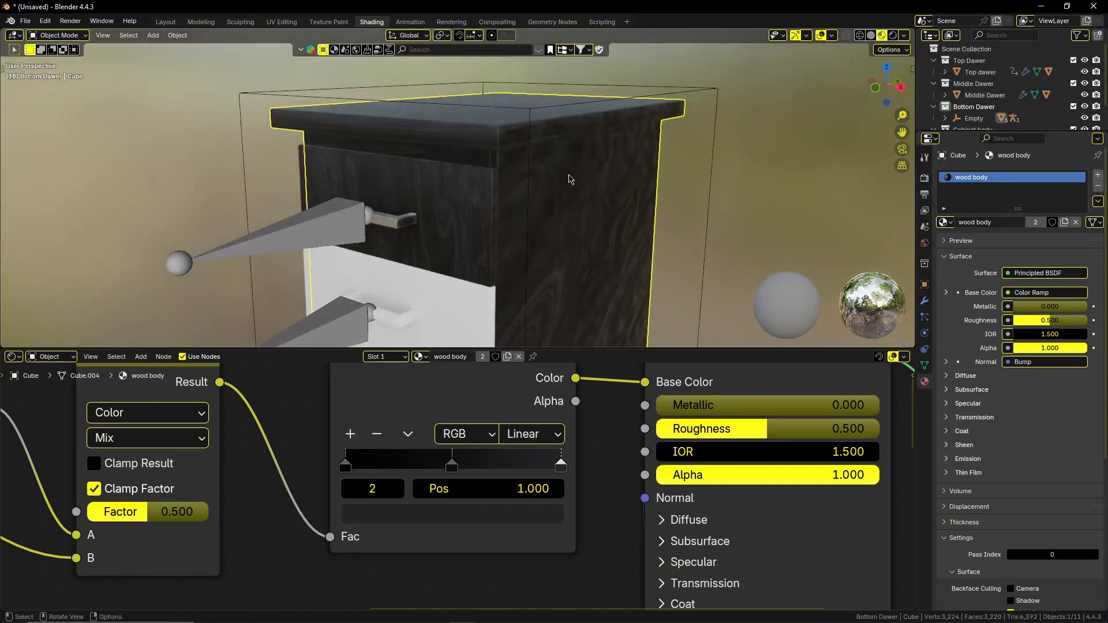
{"action": "key", "text": "Tab"}
{"action": "key", "text": "a"}
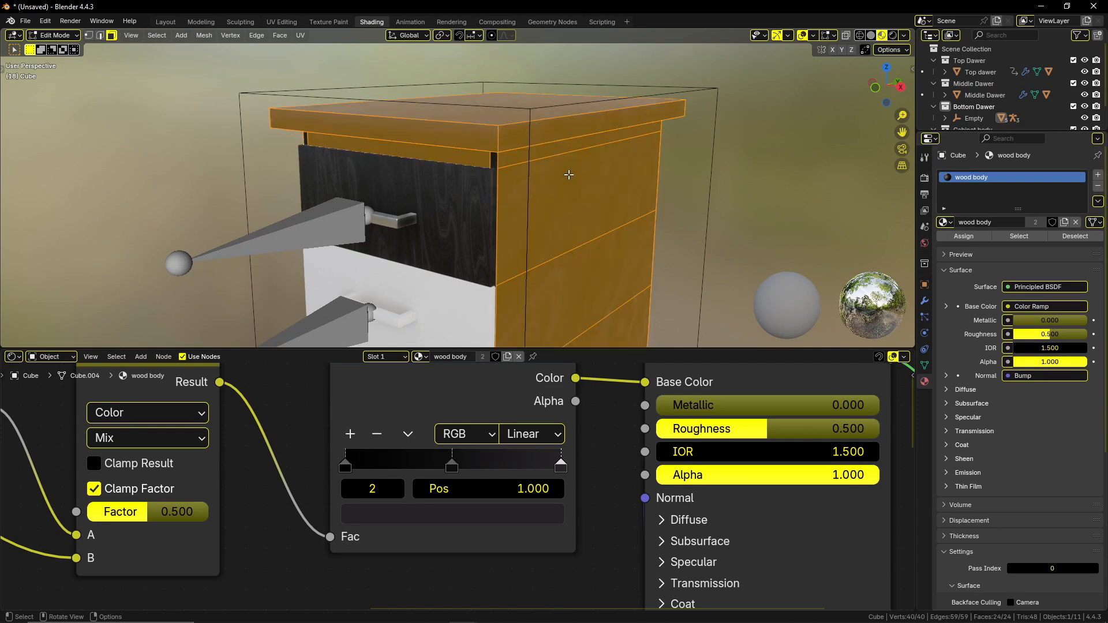
{"action": "key", "text": "u"}
{"action": "left_click", "coordinate": [569, 179]}
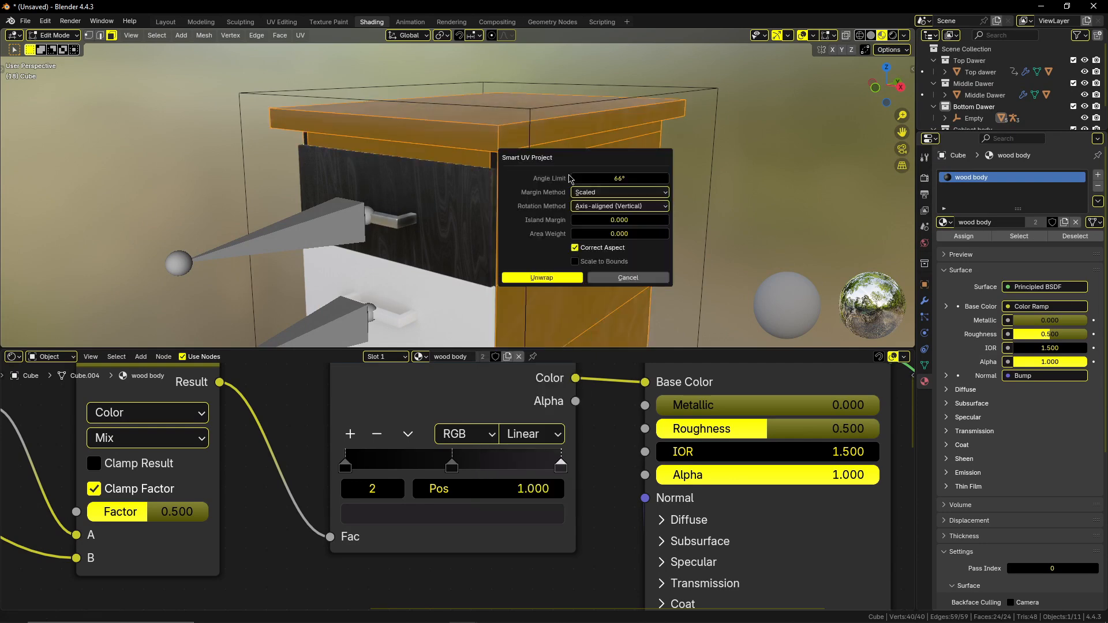
{"action": "left_click", "coordinate": [563, 279]}
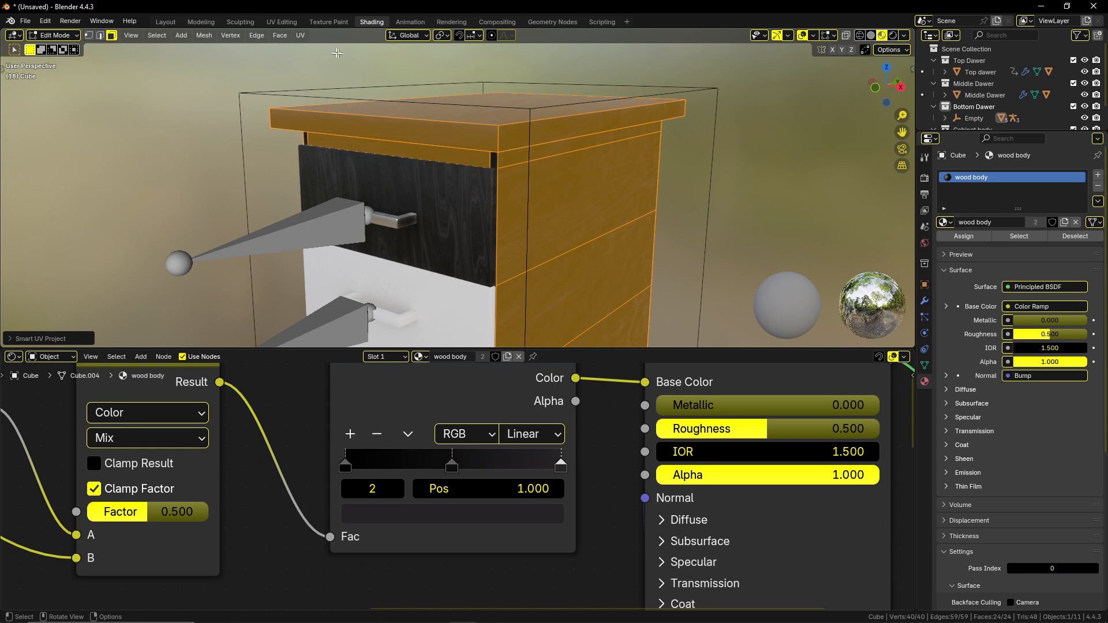
Switch to the UV Editing workspace, widen the 3D viewport around the cabinet body and hide its overlays.
{"action": "left_click", "coordinate": [281, 21]}
{"action": "middle_click_drag", "start_coordinate": [583, 265], "coordinate": [569, 274]}
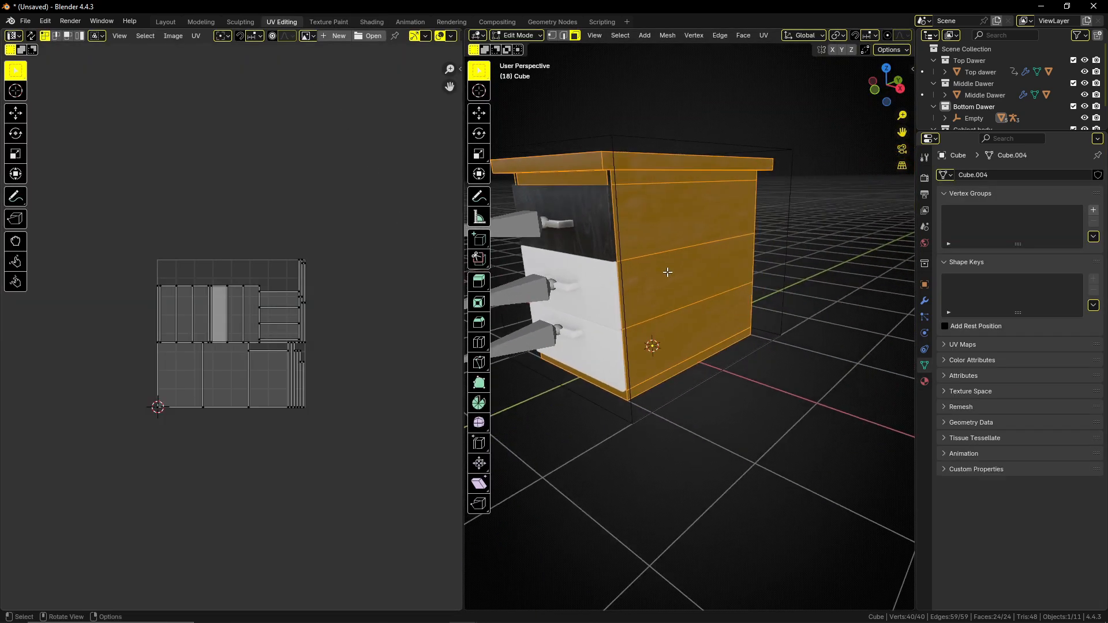
{"action": "middle_click_drag", "start_coordinate": [667, 272], "coordinate": [651, 254]}
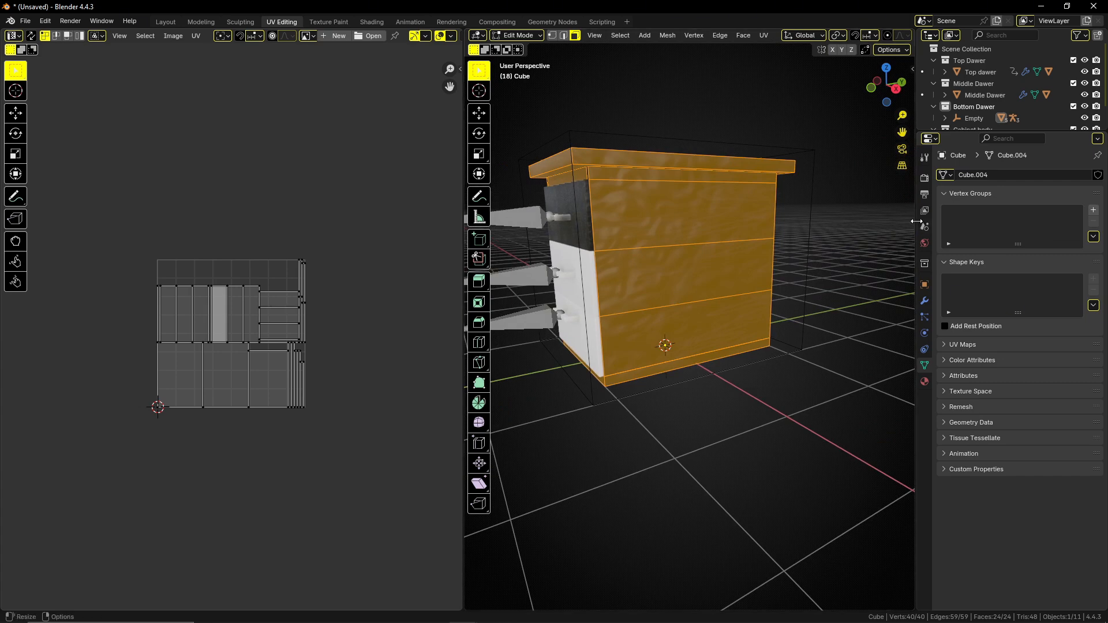
{"action": "left_click_drag", "start_coordinate": [913, 224], "coordinate": [1002, 226]}
{"action": "left_click", "coordinate": [971, 35]}
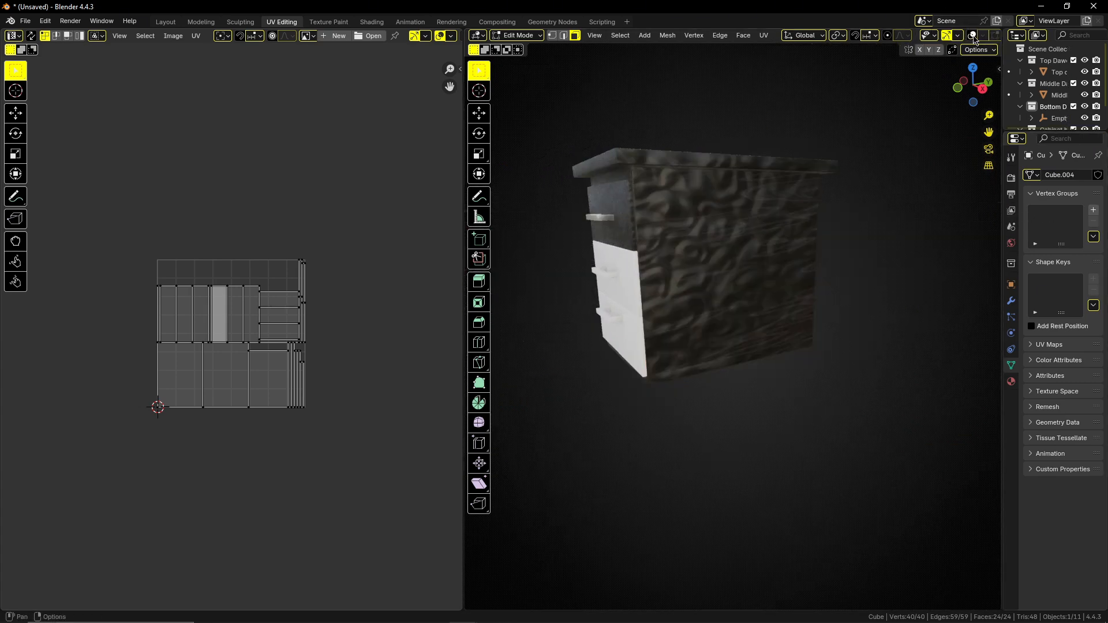
Select all UVs of the cabinet body and scale them up uniformly to roughly twice their size.
{"action": "key", "text": "a"}
{"action": "key", "text": "s"}
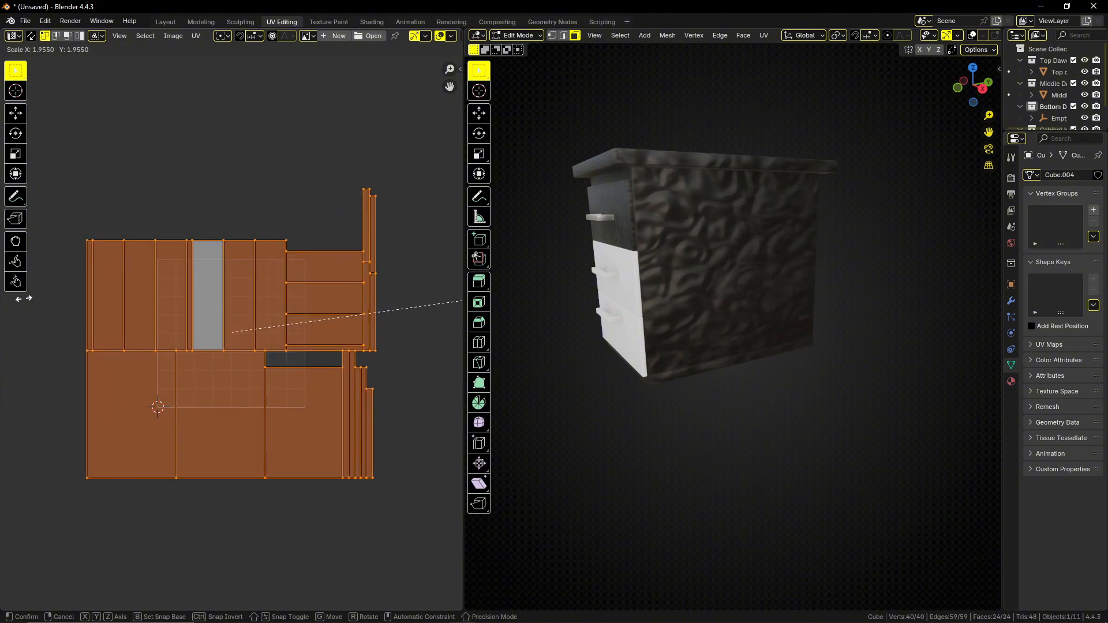
{"action": "left_click", "coordinate": [39, 295]}
Enlarge all of the cabinet body's UVs further, with a slight extra stretch along the X axis.
{"action": "middle_click_drag", "start_coordinate": [766, 285], "coordinate": [747, 284]}
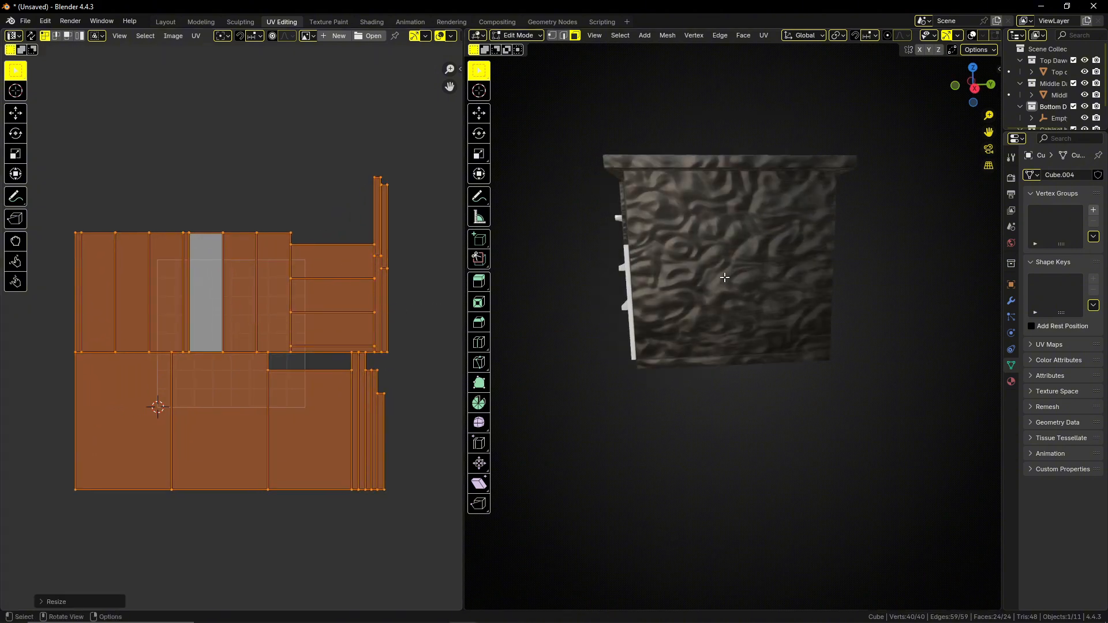
{"action": "scroll", "coordinate": [728, 283], "scroll_direction": "up", "scroll_amount": 5}
{"action": "key", "text": "s"}
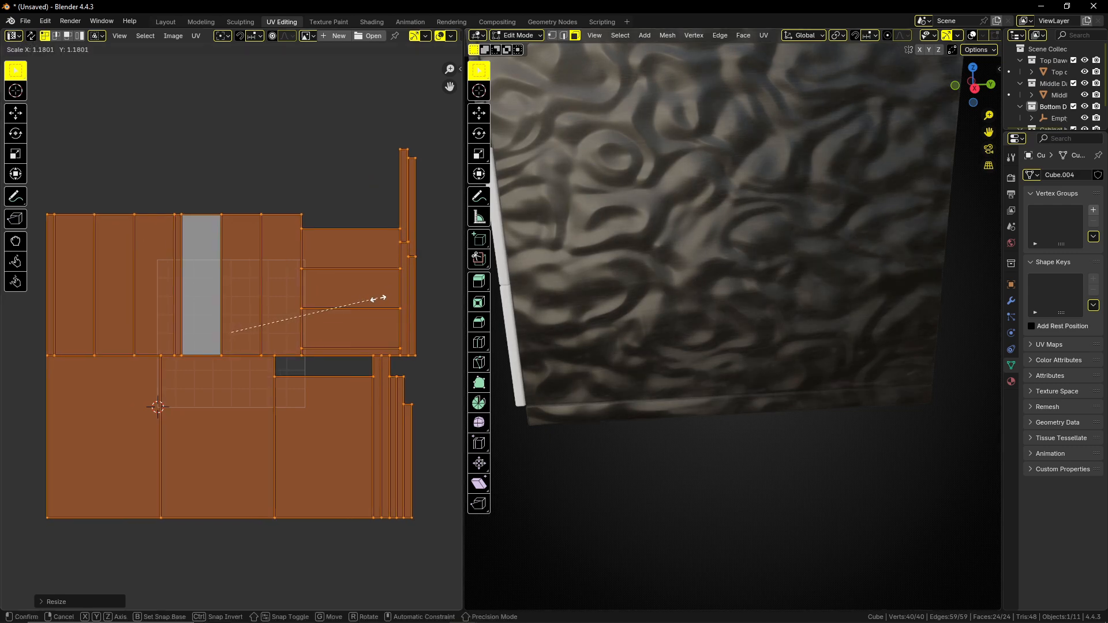
{"action": "key", "text": "x"}
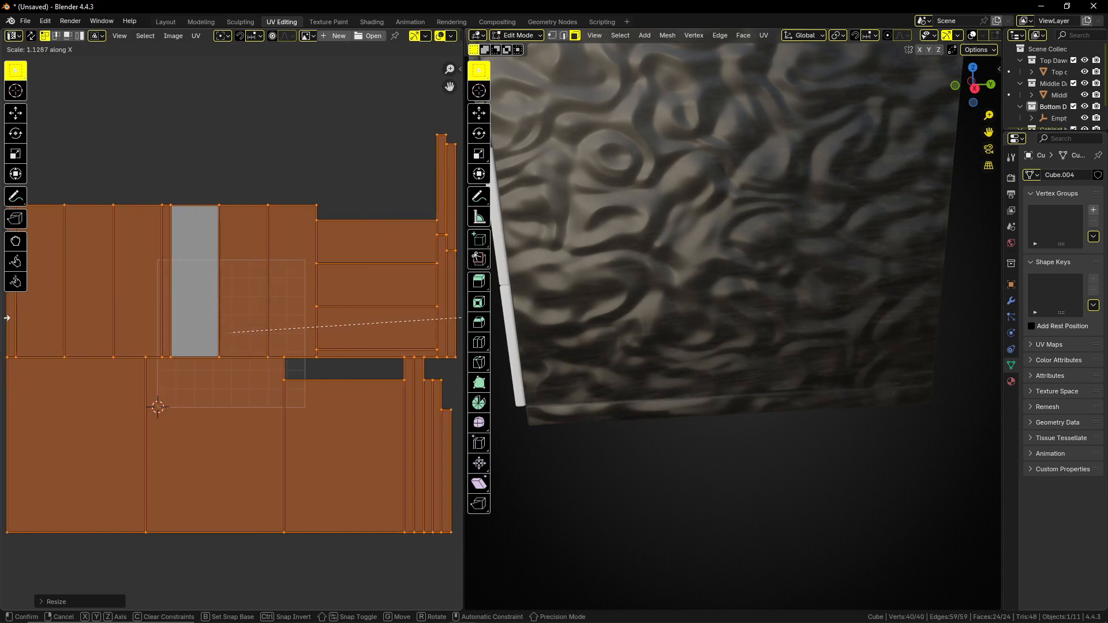
{"action": "left_click", "coordinate": [449, 322]}
{"action": "middle_click_drag", "start_coordinate": [737, 309], "coordinate": [593, 219]}
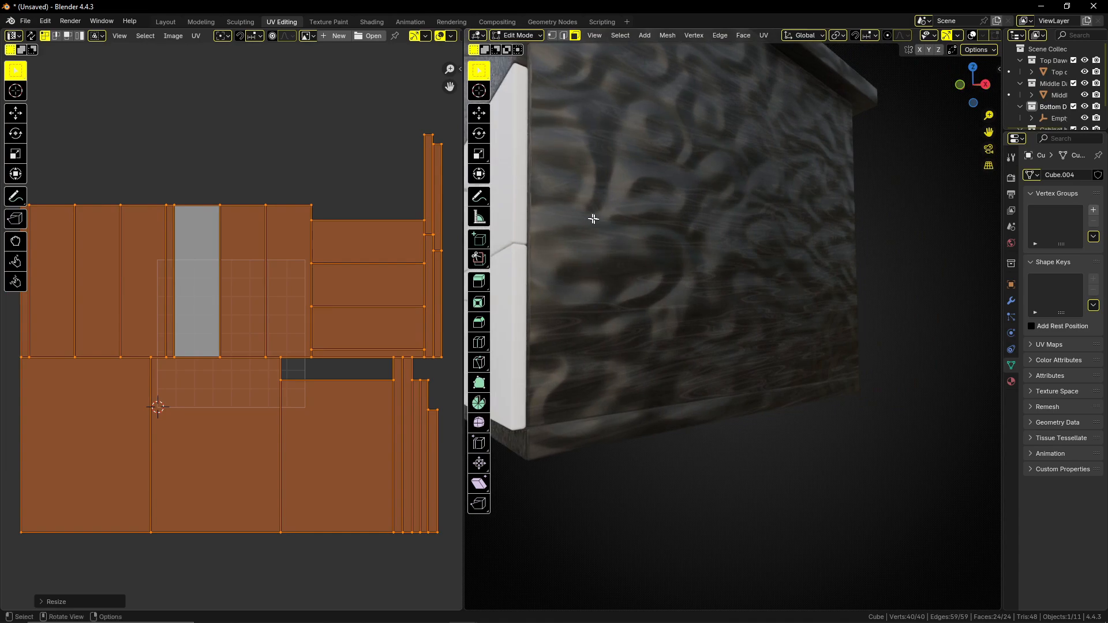
In the Shading workspace, set the Scale of the wood body material's Noise Texture that feeds the Bump node to 18.5.
{"action": "left_click", "coordinate": [371, 21]}
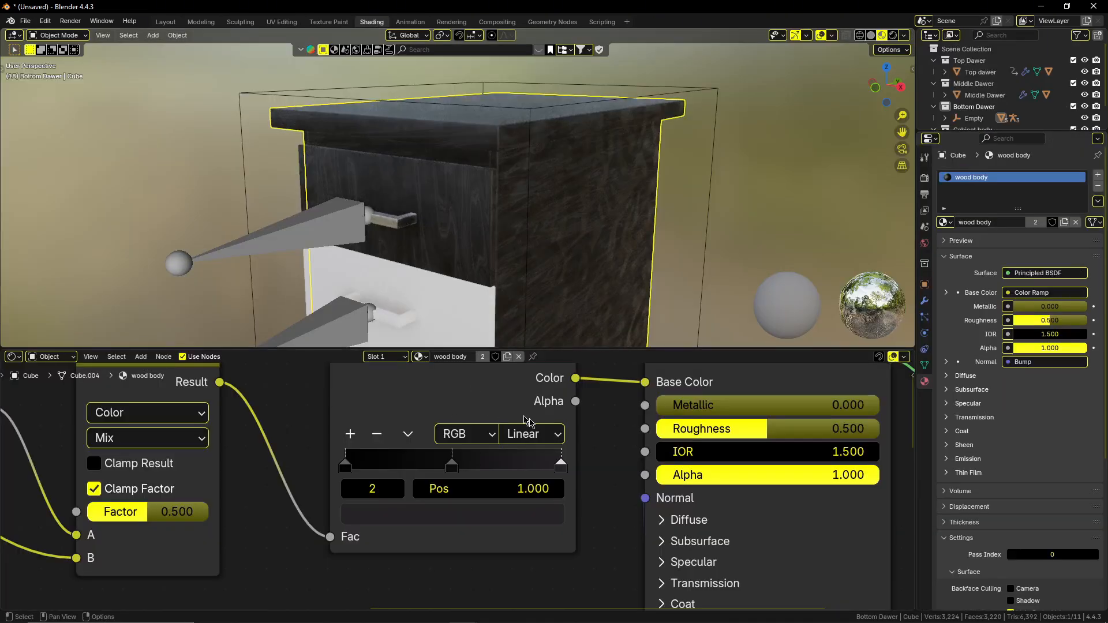
{"action": "scroll", "coordinate": [527, 420], "scroll_direction": "down", "scroll_amount": 5}
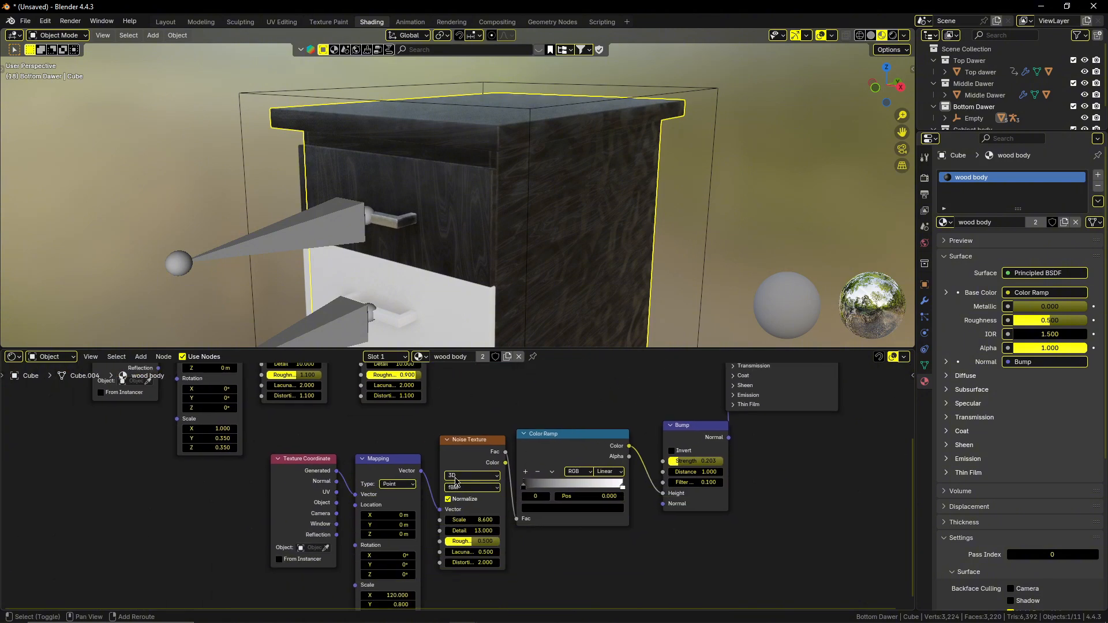
{"action": "middle_click_drag", "start_coordinate": [455, 483], "coordinate": [555, 411], "text": "shift"}
{"action": "scroll", "coordinate": [508, 524], "scroll_direction": "up", "scroll_amount": 2}
{"action": "scroll", "coordinate": [520, 519], "scroll_direction": "down", "scroll_amount": 3}
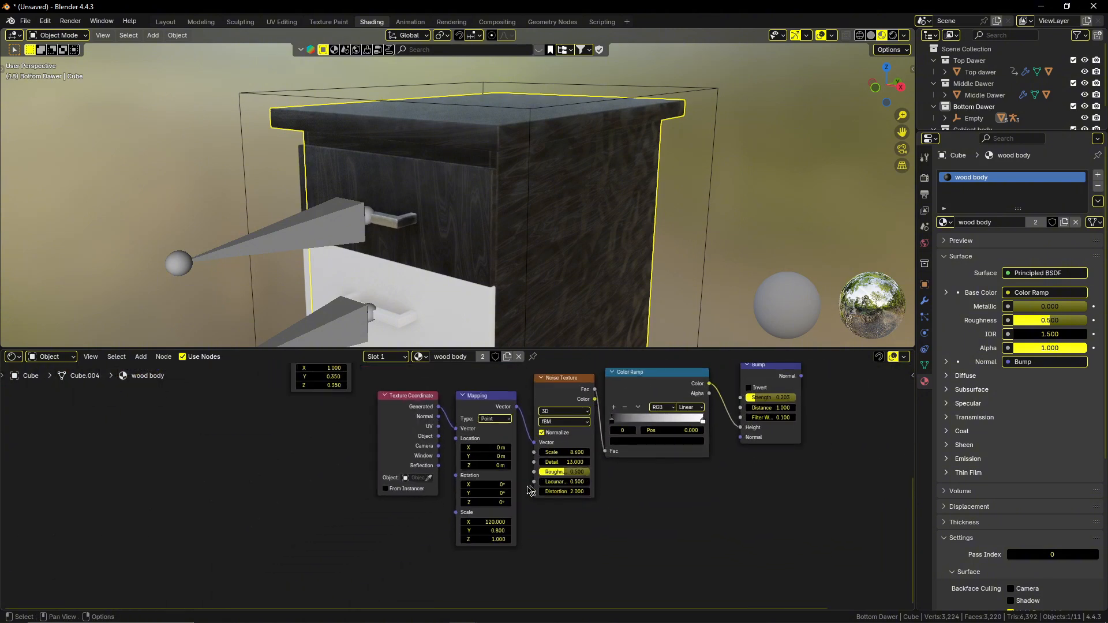
{"action": "scroll", "coordinate": [474, 534], "scroll_direction": "up", "scroll_amount": 1}
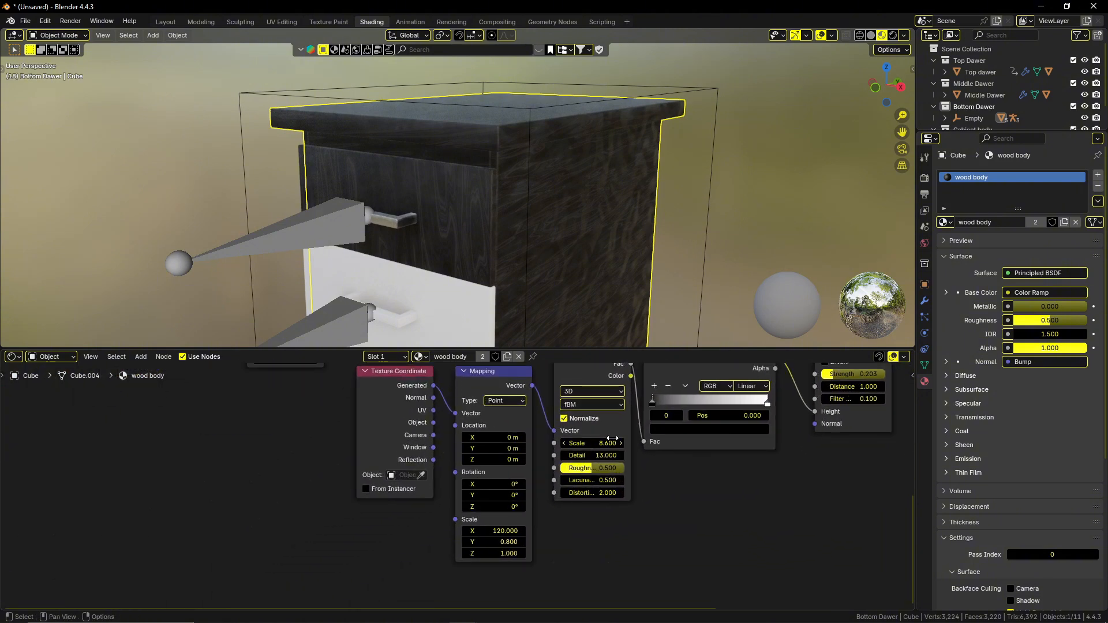
{"action": "left_click_drag", "start_coordinate": [613, 439], "coordinate": [580, 438]}
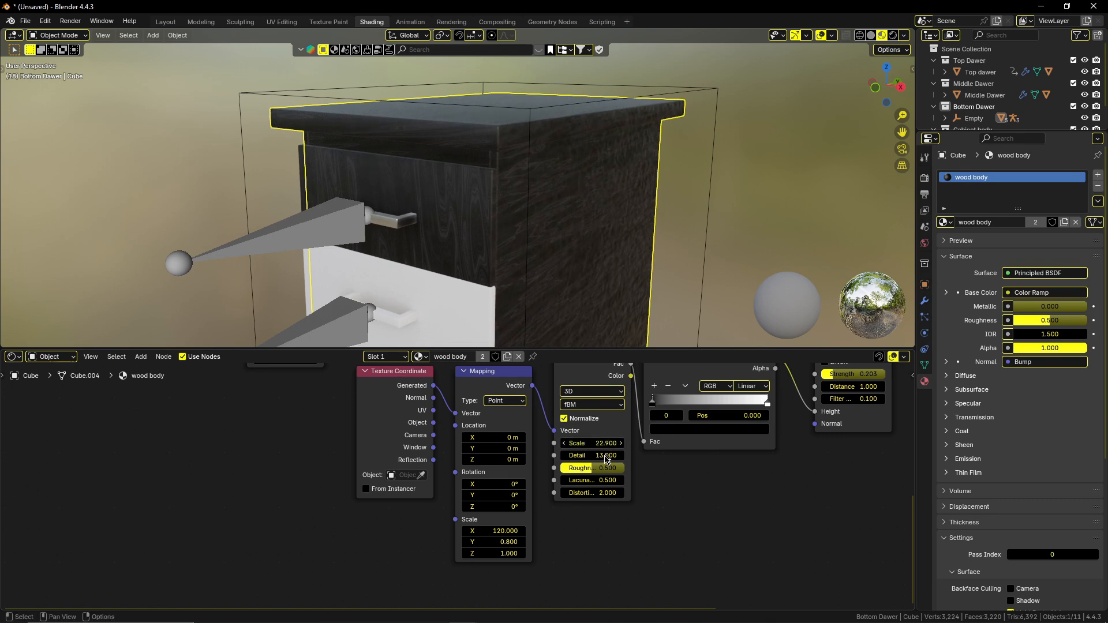
Try a Scale of 109 on the wood body material's Noise Texture that feeds the Bump node, leaving its Detail at 13.
{"action": "middle_click_drag", "start_coordinate": [628, 317], "coordinate": [563, 294]}
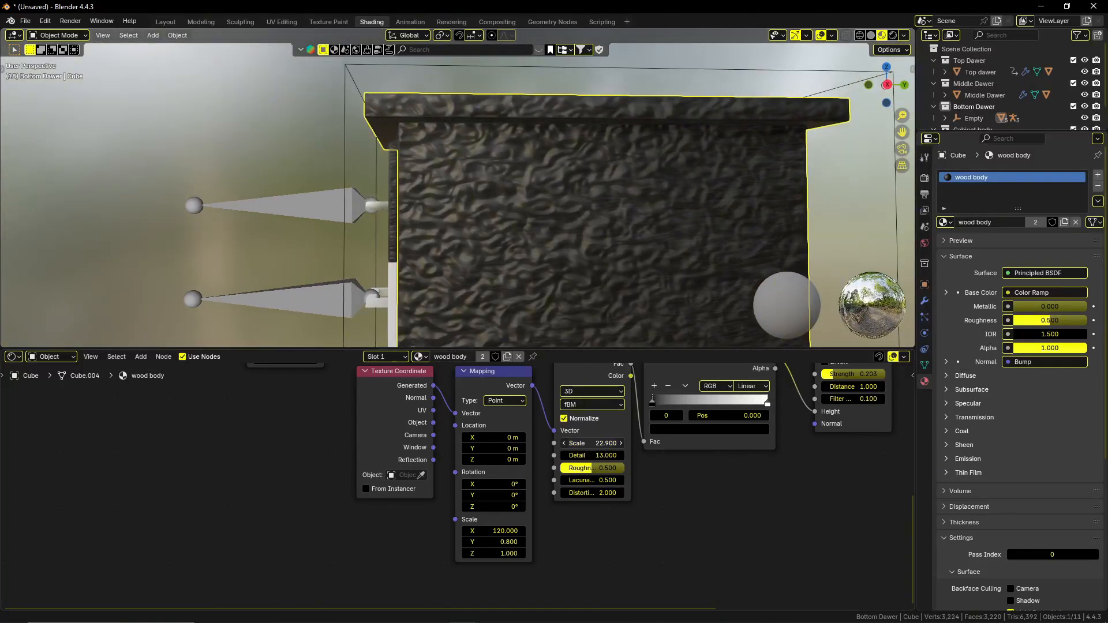
{"action": "mouse_move", "coordinate": [588, 443]}
{"action": "left_mouse_down"}
{"action": "mouse_move", "coordinate": [560, 442]}
{"action": "mouse_move", "coordinate": [605, 442]}
{"action": "left_mouse_up"}
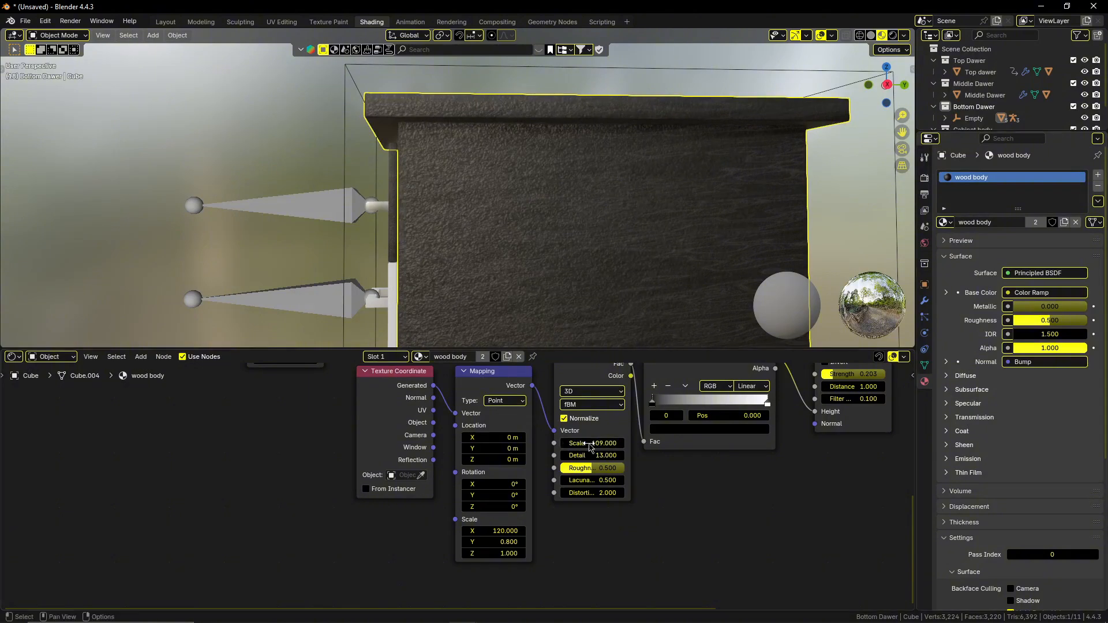
{"action": "middle_click_drag", "start_coordinate": [507, 279], "coordinate": [545, 241]}
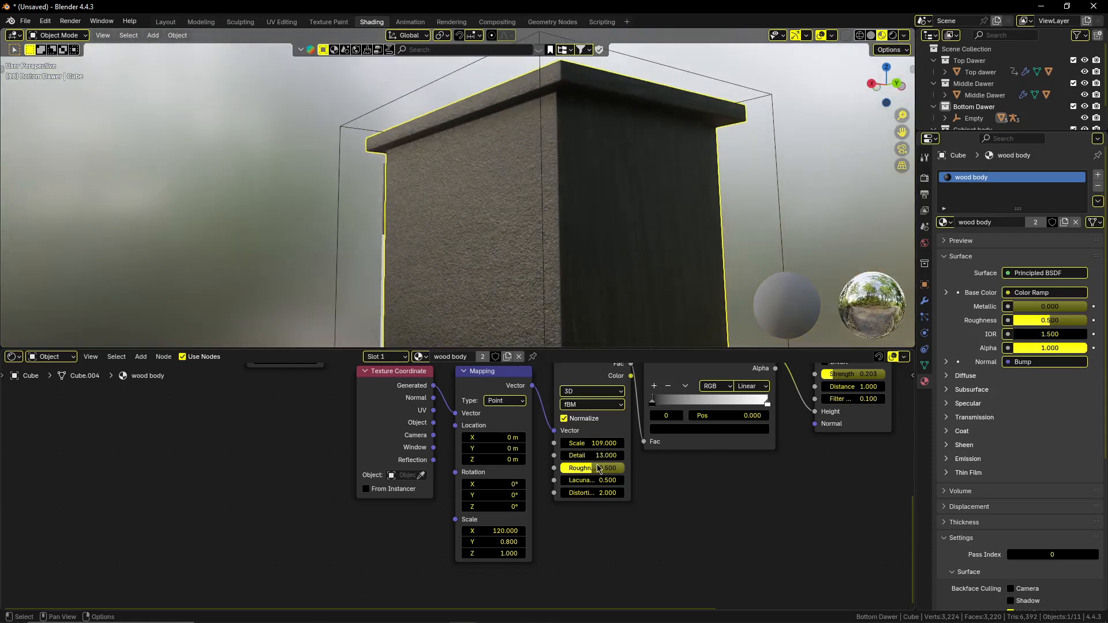
{"action": "middle_click_drag", "start_coordinate": [687, 458], "coordinate": [682, 512]}
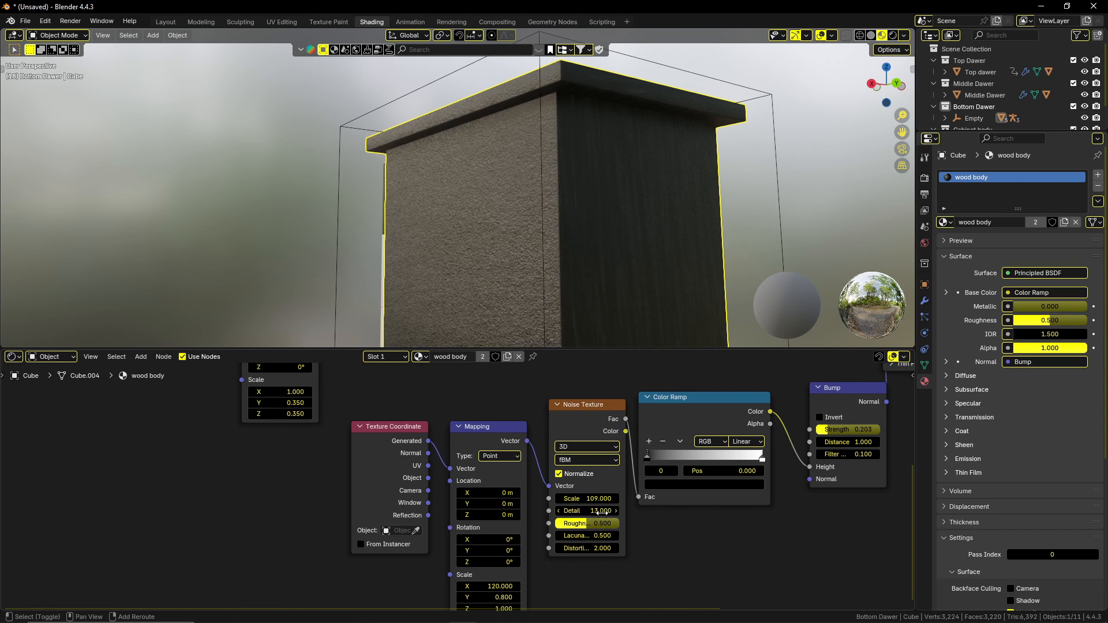
{"action": "left_click_drag", "start_coordinate": [598, 511], "coordinate": [594, 511]}
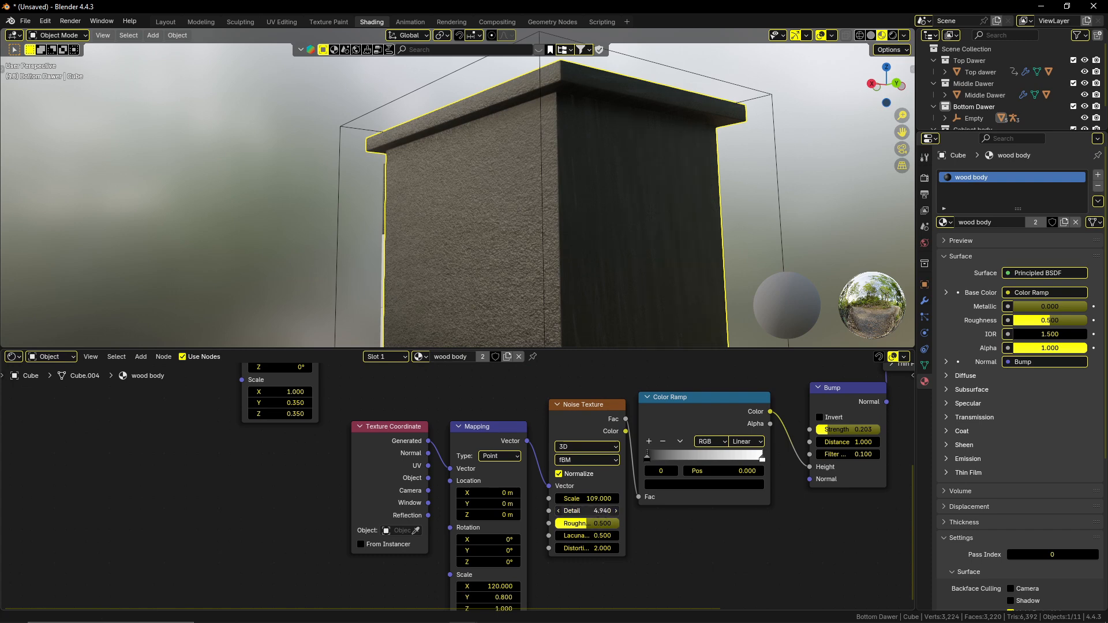
{"action": "key", "text": "Escape"}
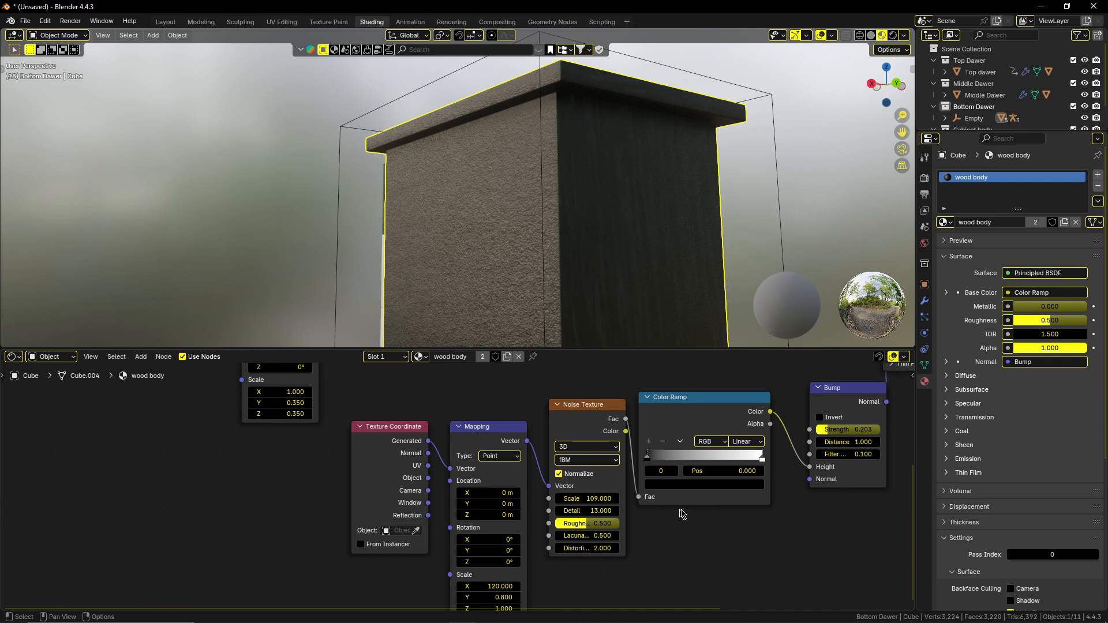
Move the bump Color Ramp's white stop to 0.465 and set the connected Noise Texture's Scale to 36.8.
{"action": "left_click_drag", "start_coordinate": [762, 461], "coordinate": [699, 463]}
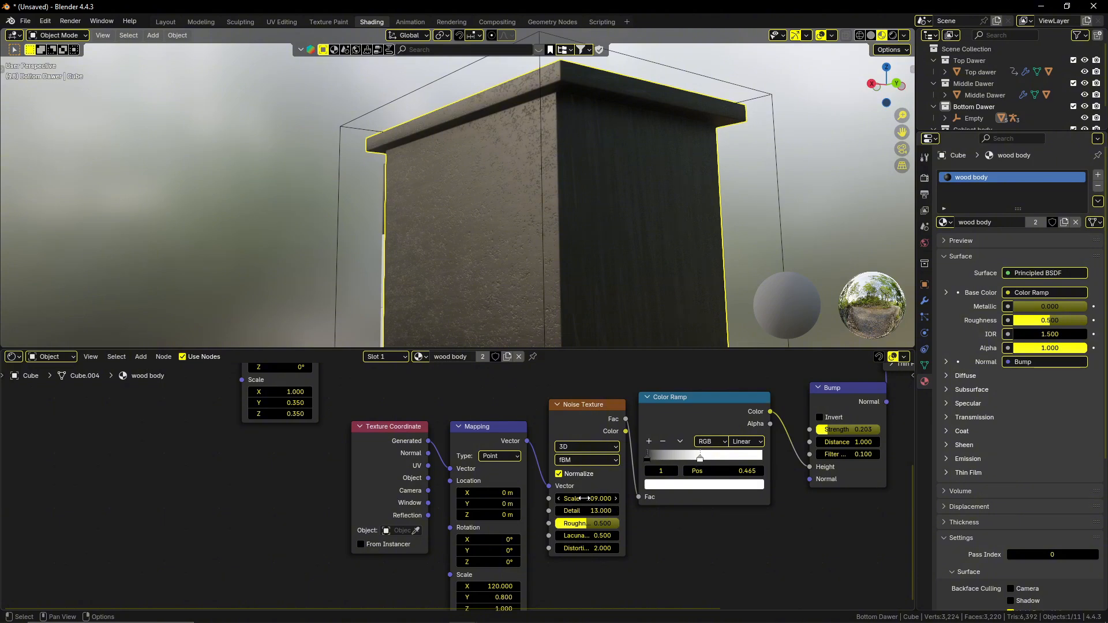
{"action": "left_click_drag", "start_coordinate": [584, 498], "coordinate": [600, 499]}
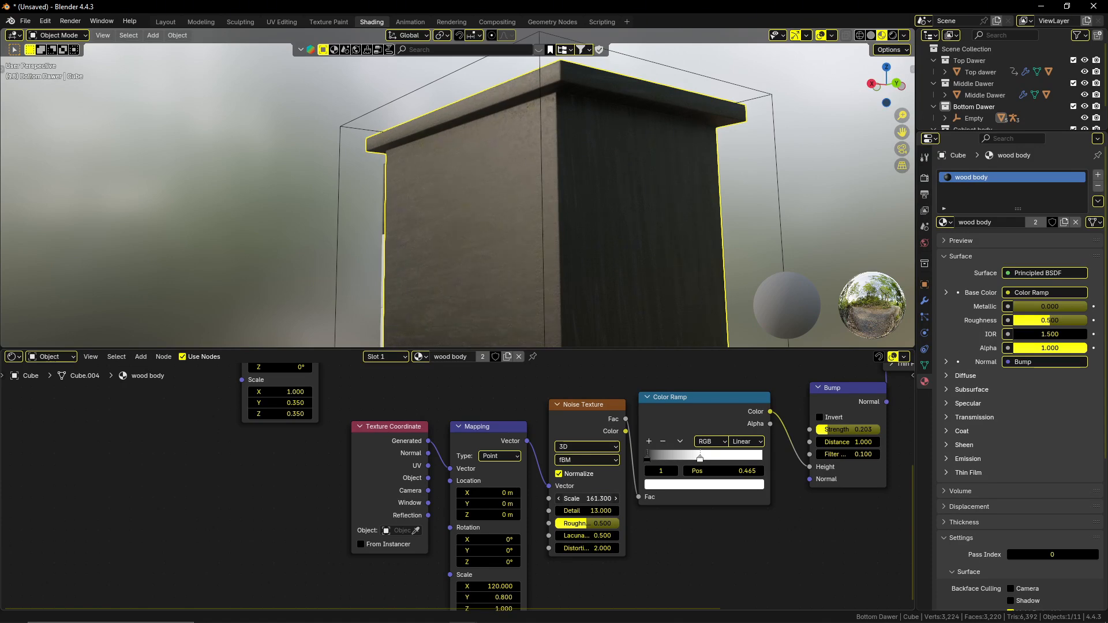
{"action": "mouse_move", "coordinate": [600, 498]}
{"action": "left_mouse_down"}
{"action": "mouse_move", "coordinate": [512, 499]}
{"action": "mouse_move", "coordinate": [584, 498]}
{"action": "left_mouse_up"}
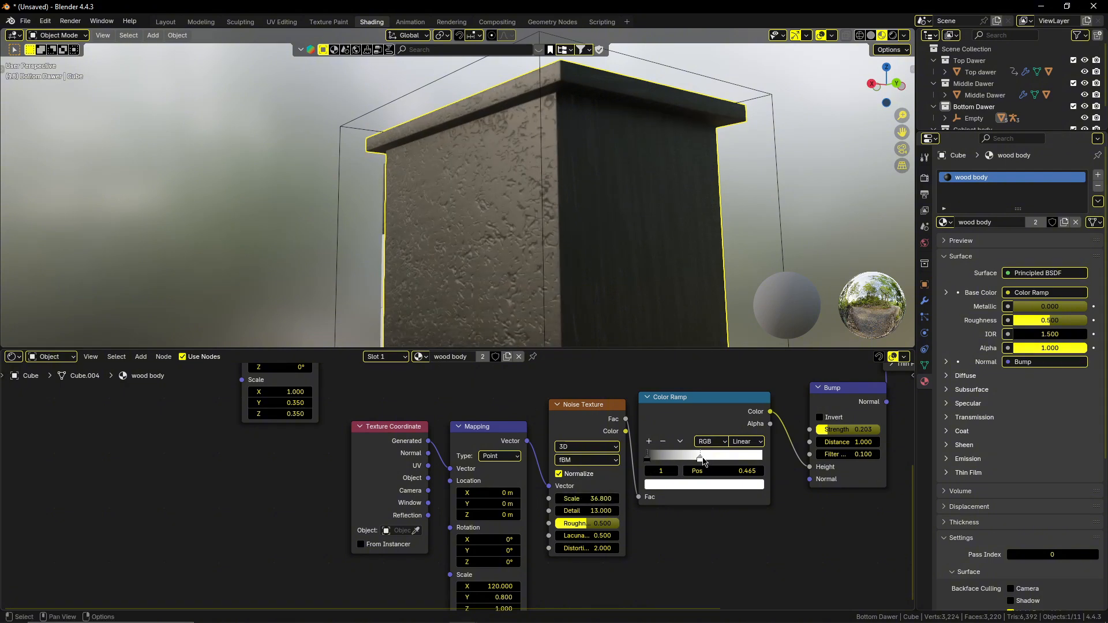
Return the bump Color Ramp's white stop to position 1.000 and its black stop to position 0.000.
{"action": "left_click_drag", "start_coordinate": [703, 462], "coordinate": [758, 461]}
{"action": "left_click_drag", "start_coordinate": [655, 461], "coordinate": [786, 461]}
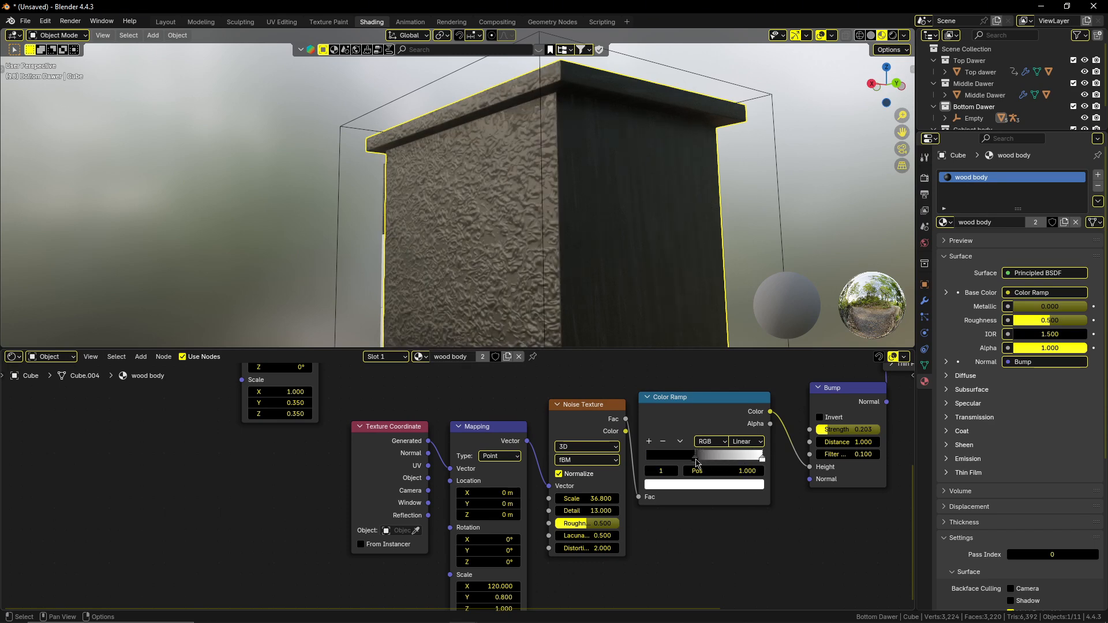
{"action": "left_click_drag", "start_coordinate": [695, 461], "coordinate": [646, 463]}
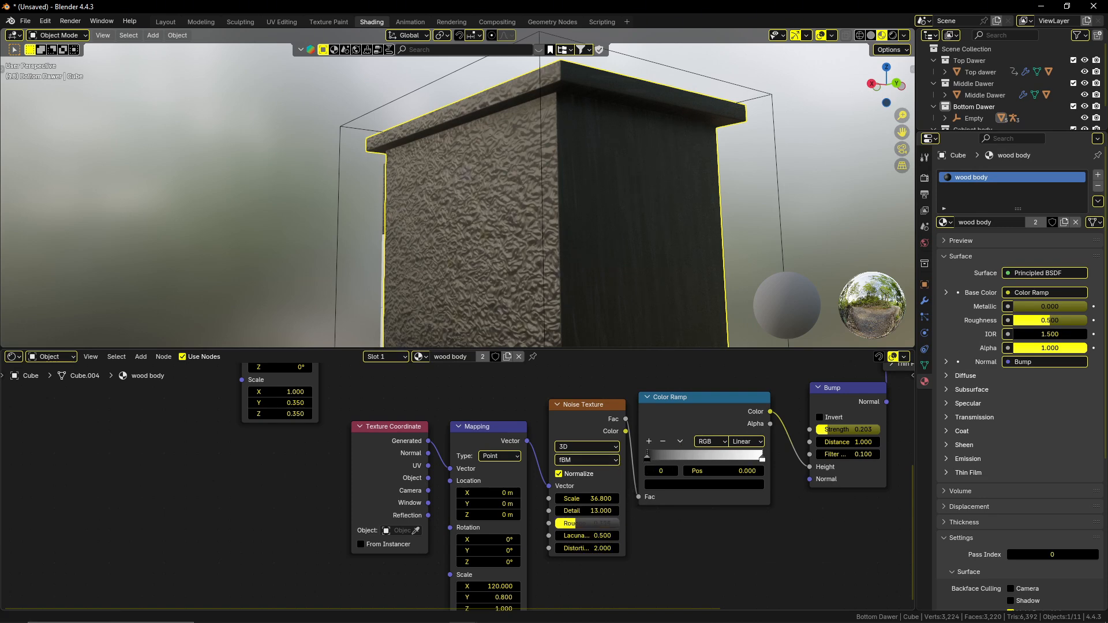
Set the X Scale of the Mapping node that feeds the bump Noise Texture to 90.7.
{"action": "middle_click_drag", "start_coordinate": [537, 571], "coordinate": [539, 517]}
{"action": "left_click_drag", "start_coordinate": [499, 532], "coordinate": [377, 532]}
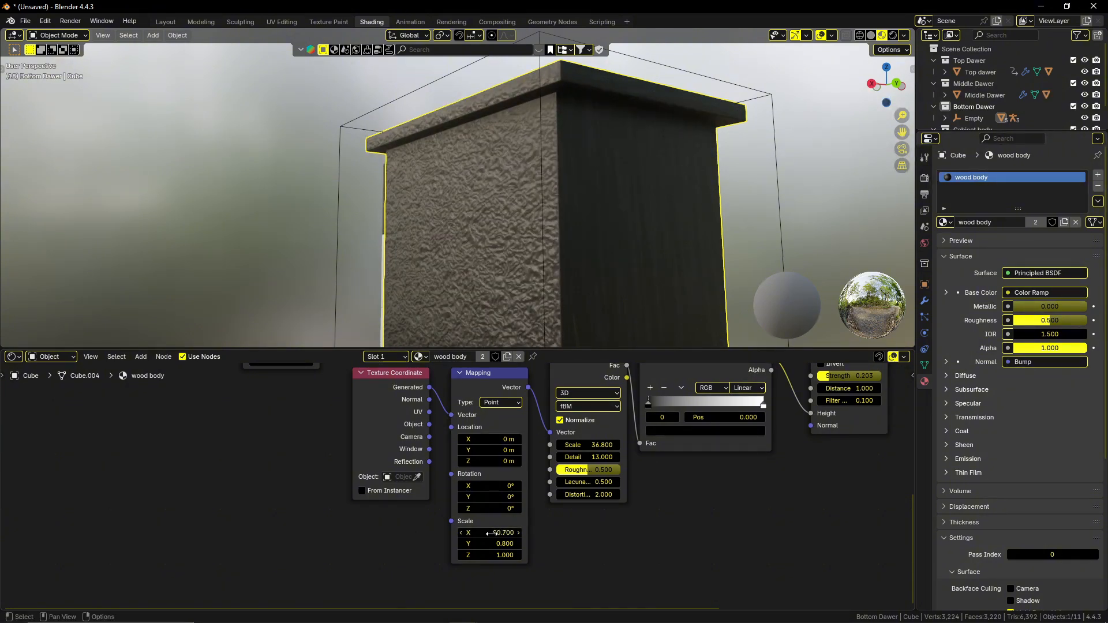
{"action": "middle_click_drag", "start_coordinate": [476, 295], "coordinate": [555, 316]}
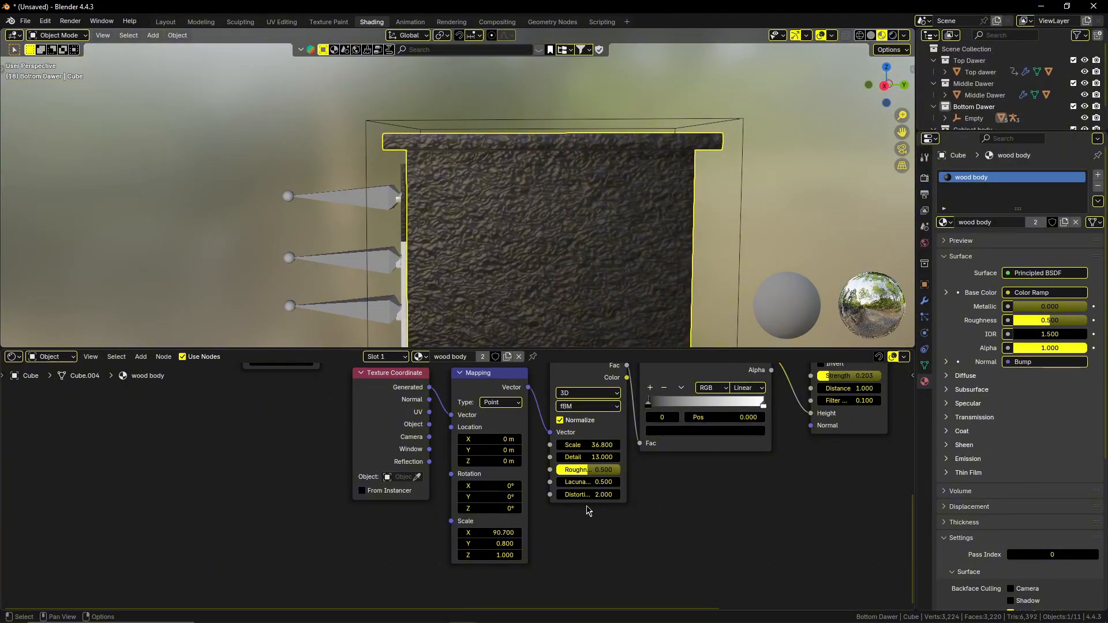
Lower the Strength of the wood body material's Bump node to 0.031.
{"action": "middle_click_drag", "start_coordinate": [643, 497], "coordinate": [601, 540]}
{"action": "left_click_drag", "start_coordinate": [799, 419], "coordinate": [792, 419]}
{"action": "middle_click_drag", "start_coordinate": [590, 325], "coordinate": [545, 321]}
{"action": "left_click_drag", "start_coordinate": [802, 419], "coordinate": [798, 419]}
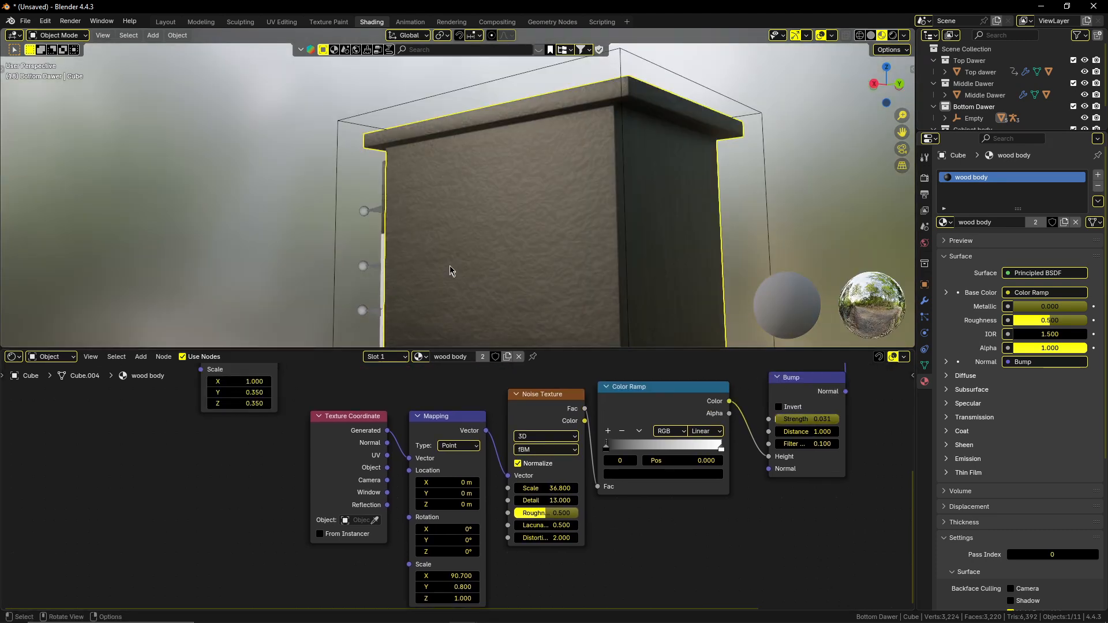
Unwrap the three large faces on the back of the cabinet body with Smart UV Project.
{"action": "middle_click_drag", "start_coordinate": [450, 268], "coordinate": [539, 254]}
{"action": "key", "text": "Tab"}
{"action": "key", "text": "Tab"}
{"action": "scroll", "coordinate": [541, 277], "scroll_direction": "down", "scroll_amount": 3}
{"action": "key", "text": "Tab"}
{"action": "left_click", "coordinate": [543, 208]}
{"action": "left_click", "coordinate": [548, 262], "text": "shift"}
{"action": "left_click", "coordinate": [556, 317], "text": "shift"}
{"action": "key", "text": "u"}
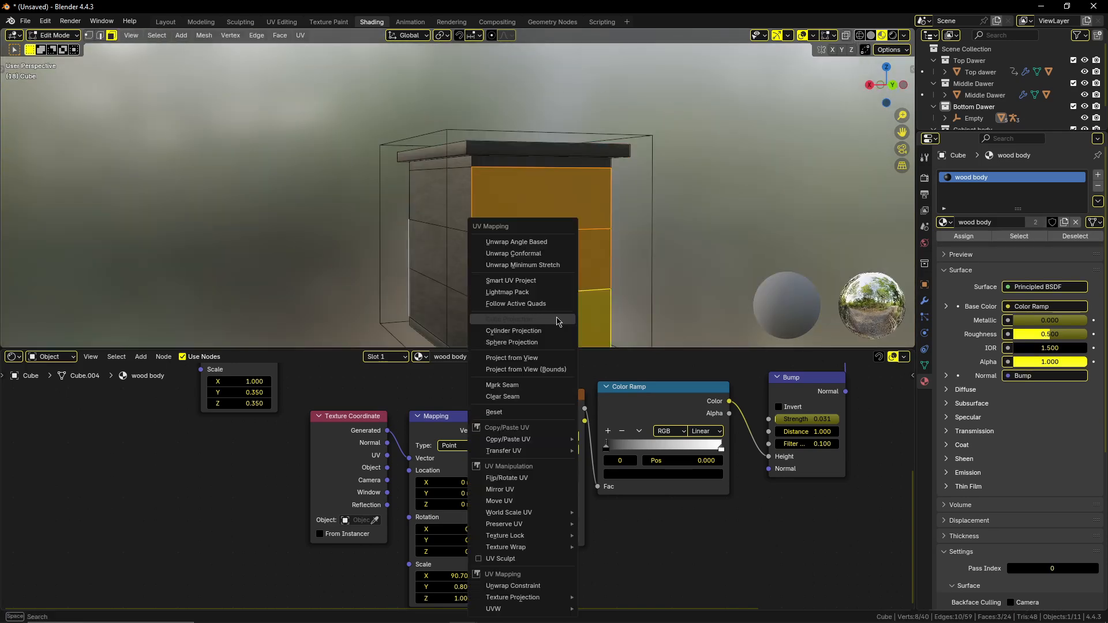
{"action": "left_click", "coordinate": [553, 283]}
{"action": "left_click", "coordinate": [556, 381]}
{"action": "key", "text": "Tab"}
{"action": "middle_click_drag", "start_coordinate": [580, 269], "coordinate": [485, 232]}
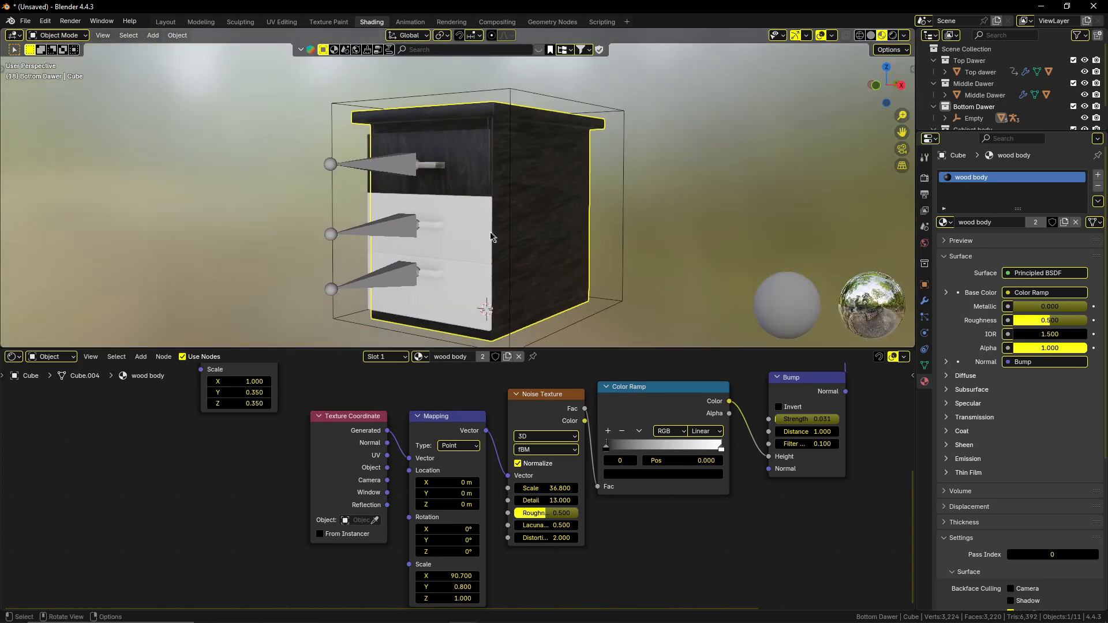
Give the middle drawer the existing wood material.
{"action": "left_click", "coordinate": [485, 232]}
{"action": "left_click", "coordinate": [434, 356]}
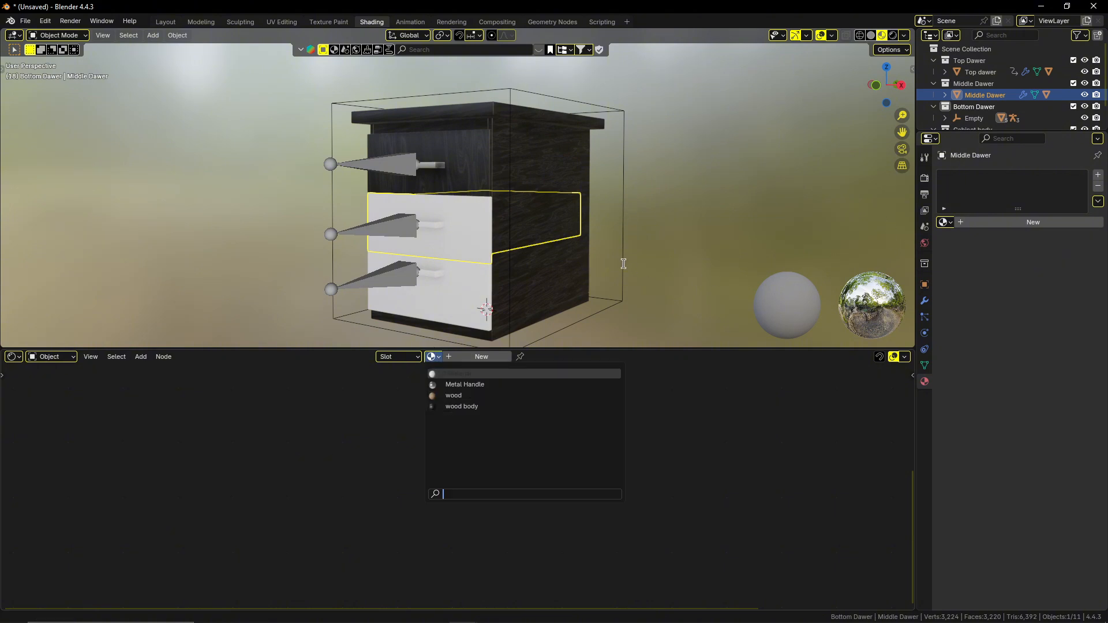
{"action": "left_click", "coordinate": [686, 264]}
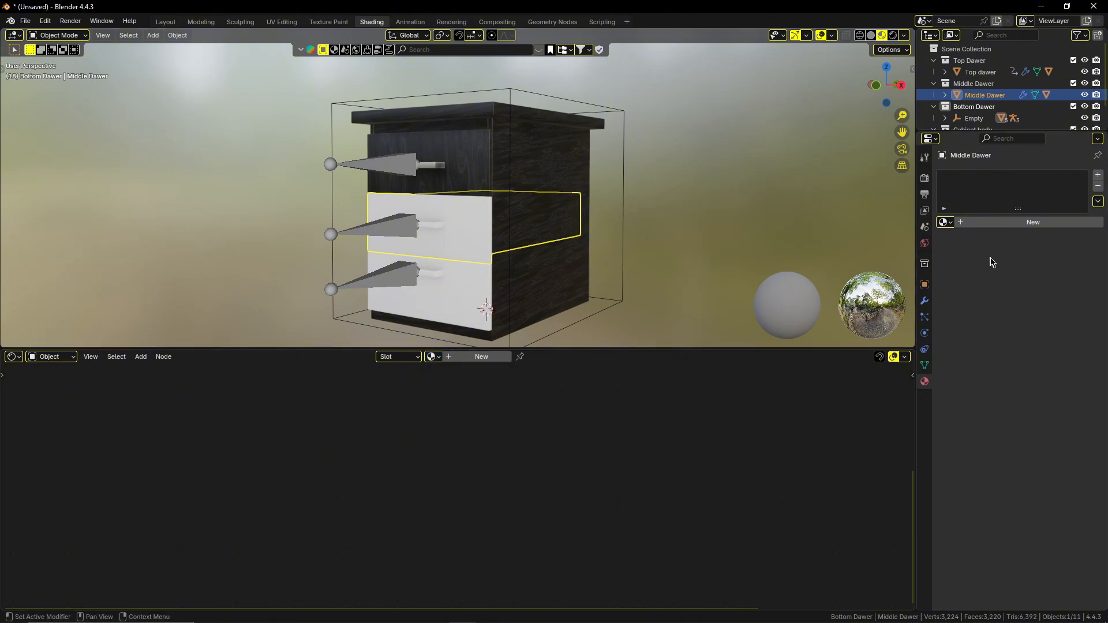
{"action": "left_click", "coordinate": [1007, 224]}
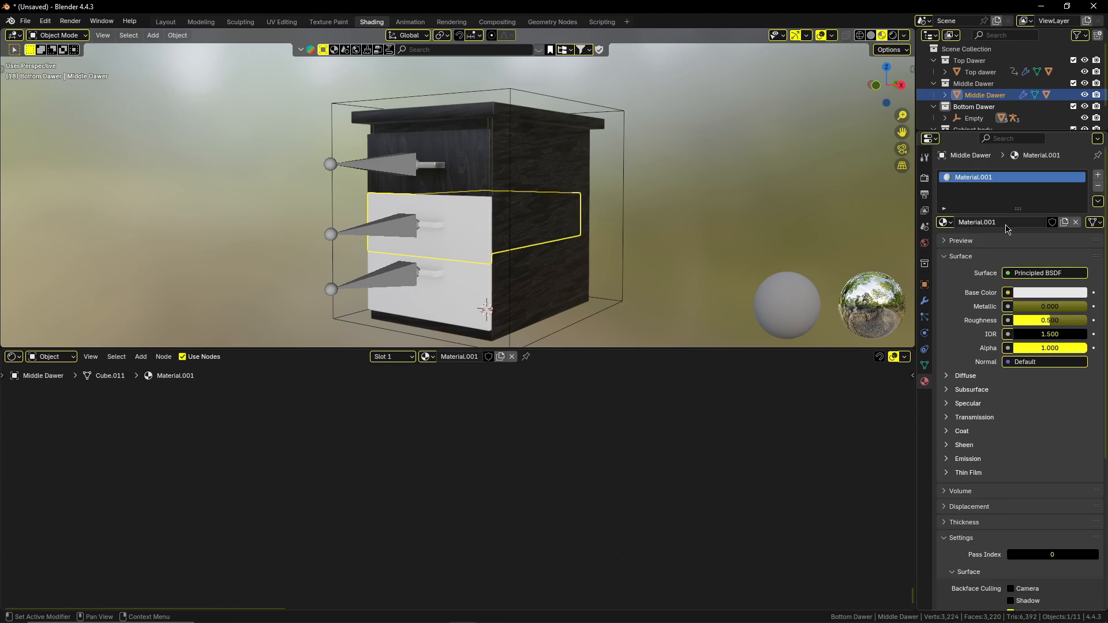
{"action": "left_click", "coordinate": [946, 225]}
{"action": "left_click", "coordinate": [878, 271]}
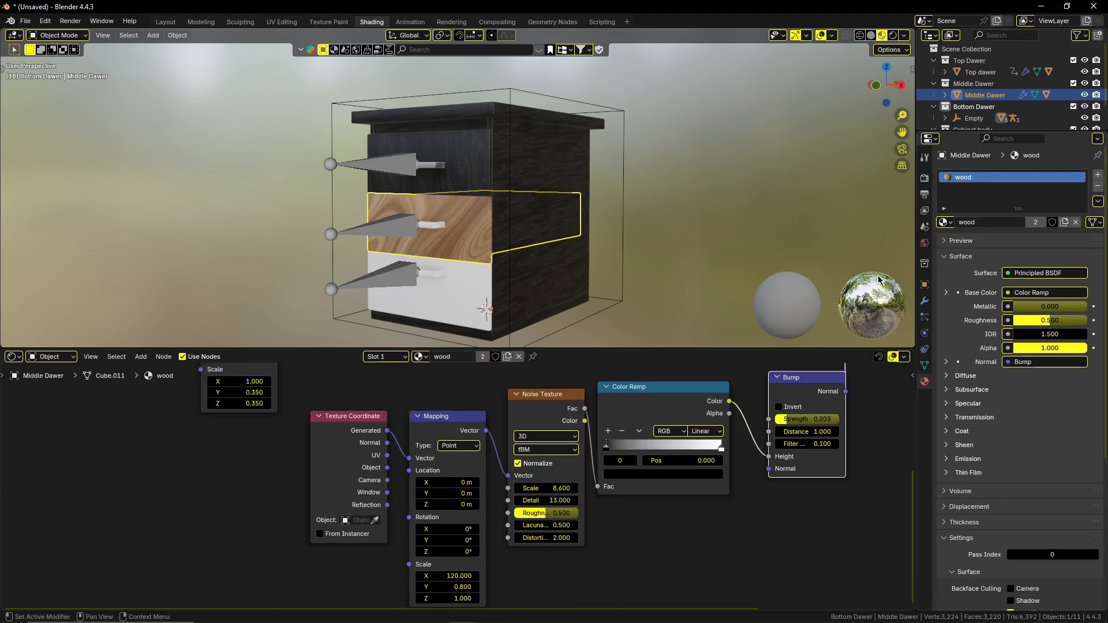
Add a second material slot to the middle drawer and assign the wood body material to its front face.
{"action": "key", "text": "Tab"}
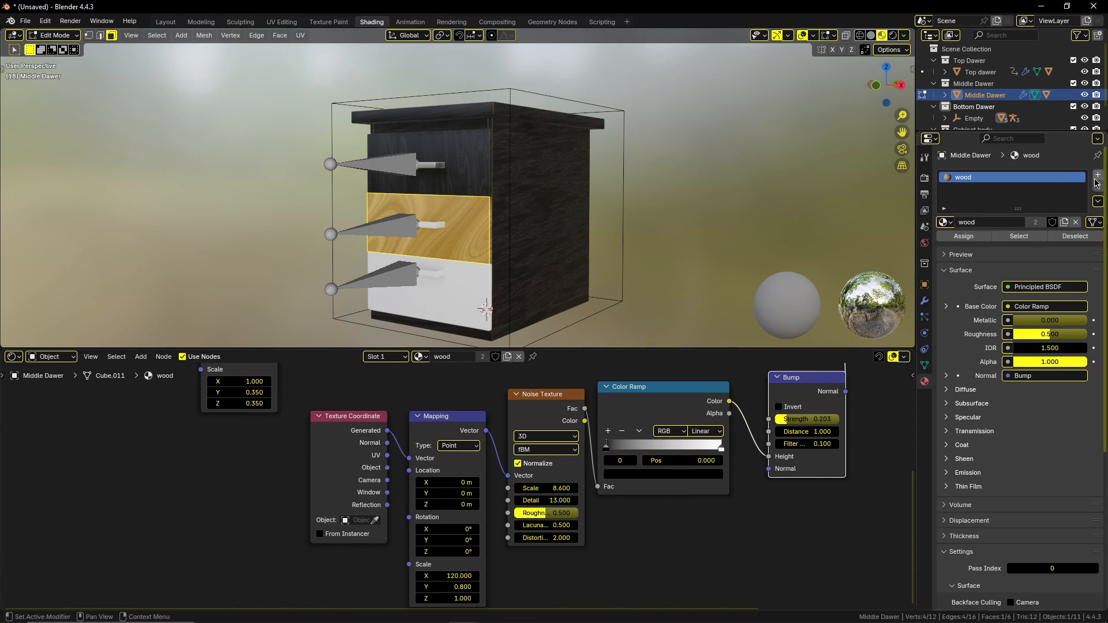
{"action": "left_click", "coordinate": [1098, 175]}
{"action": "left_click", "coordinate": [991, 248]}
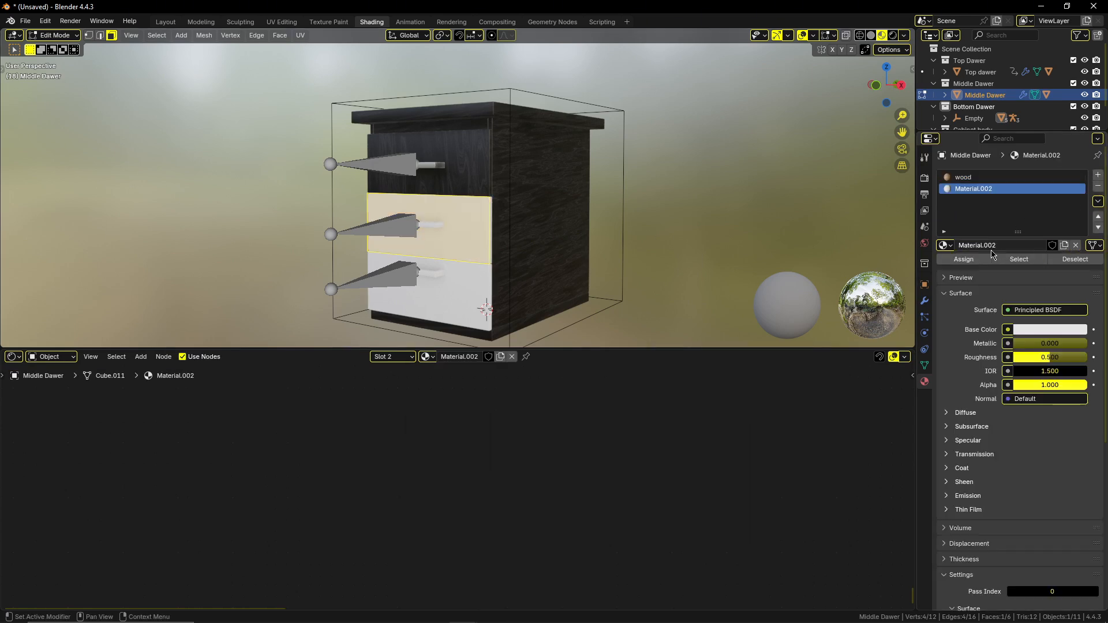
{"action": "left_click", "coordinate": [949, 247]}
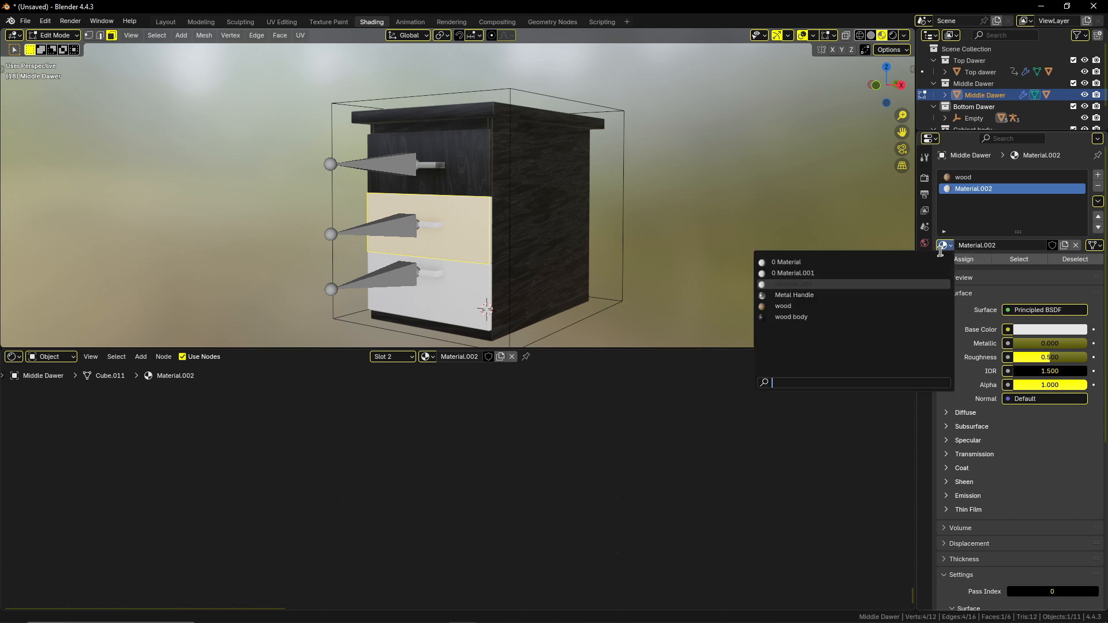
{"action": "left_click", "coordinate": [891, 317]}
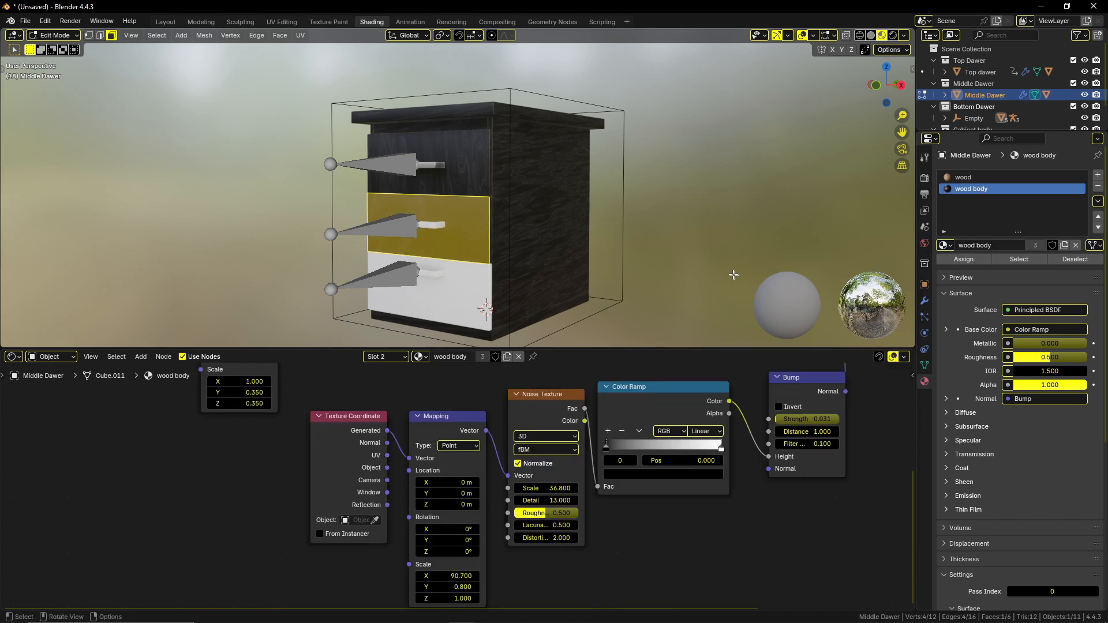
{"action": "key", "text": "Tab"}
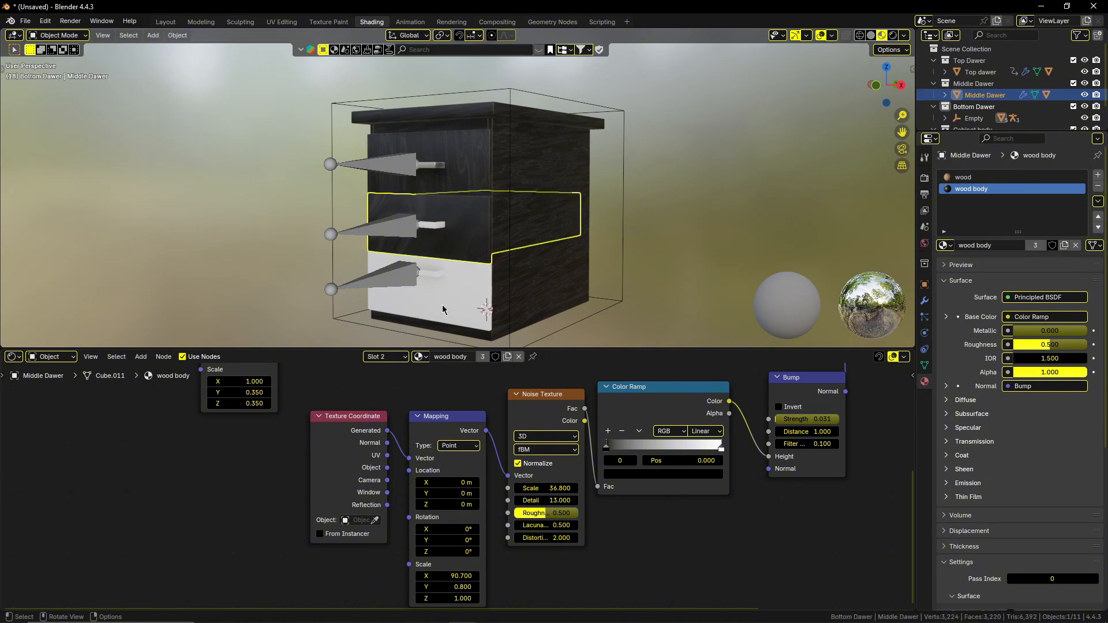
Give the bottom drawer the existing wood material.
{"action": "left_click", "coordinate": [442, 304]}
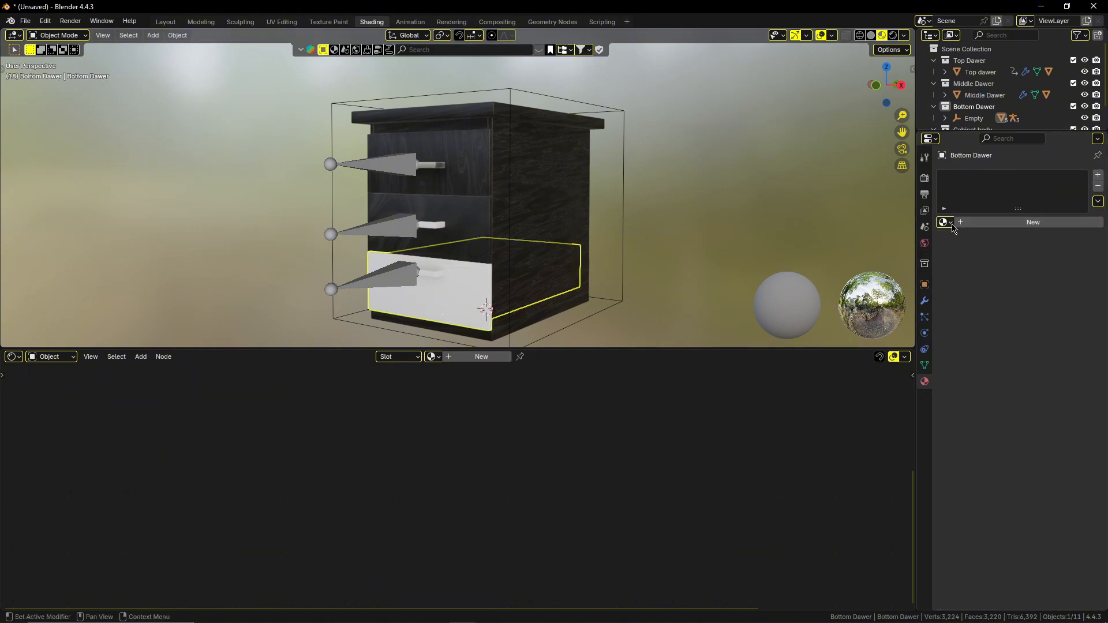
{"action": "left_click", "coordinate": [945, 222]}
{"action": "left_click", "coordinate": [907, 283]}
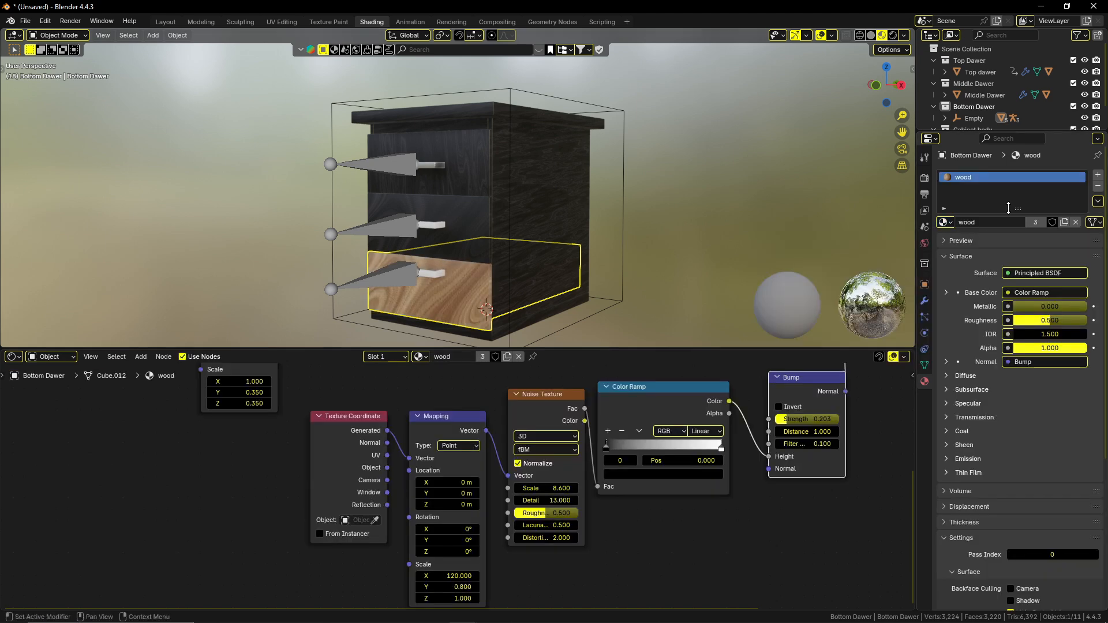
Add a second material slot to the bottom drawer and assign the wood body material to its front face.
{"action": "key", "text": "Tab"}
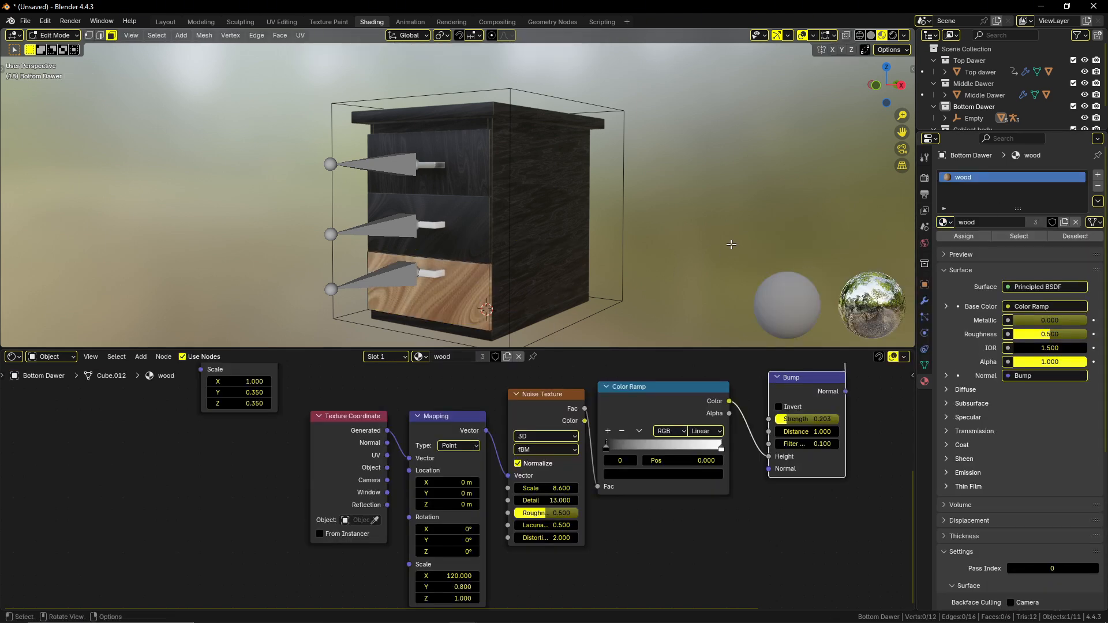
{"action": "left_click", "coordinate": [443, 300]}
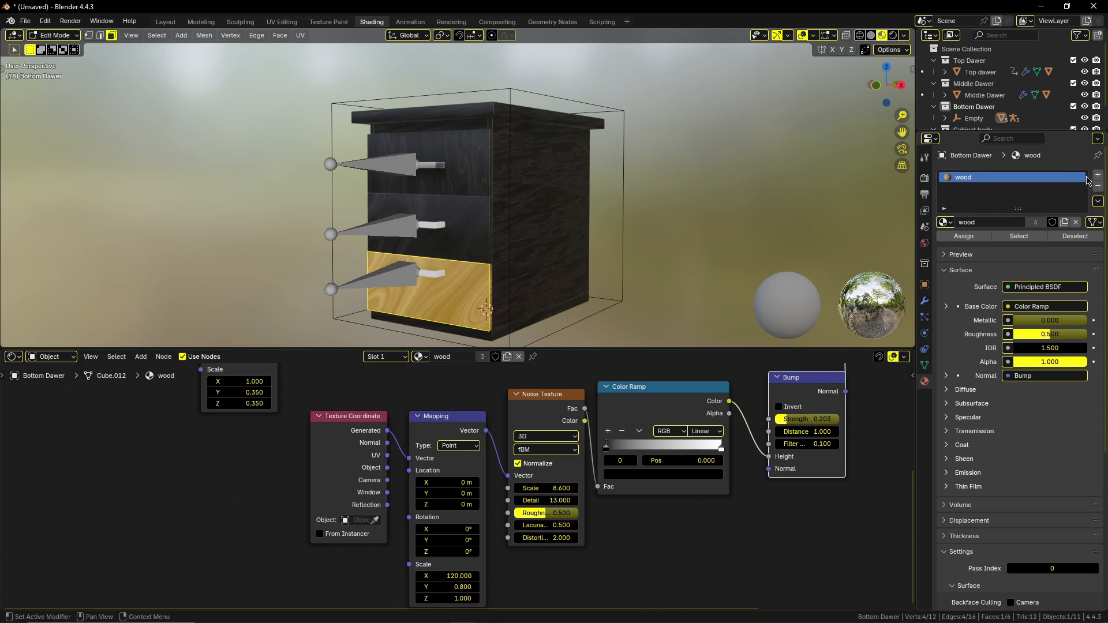
{"action": "left_click", "coordinate": [1097, 175]}
{"action": "left_click", "coordinate": [944, 247]}
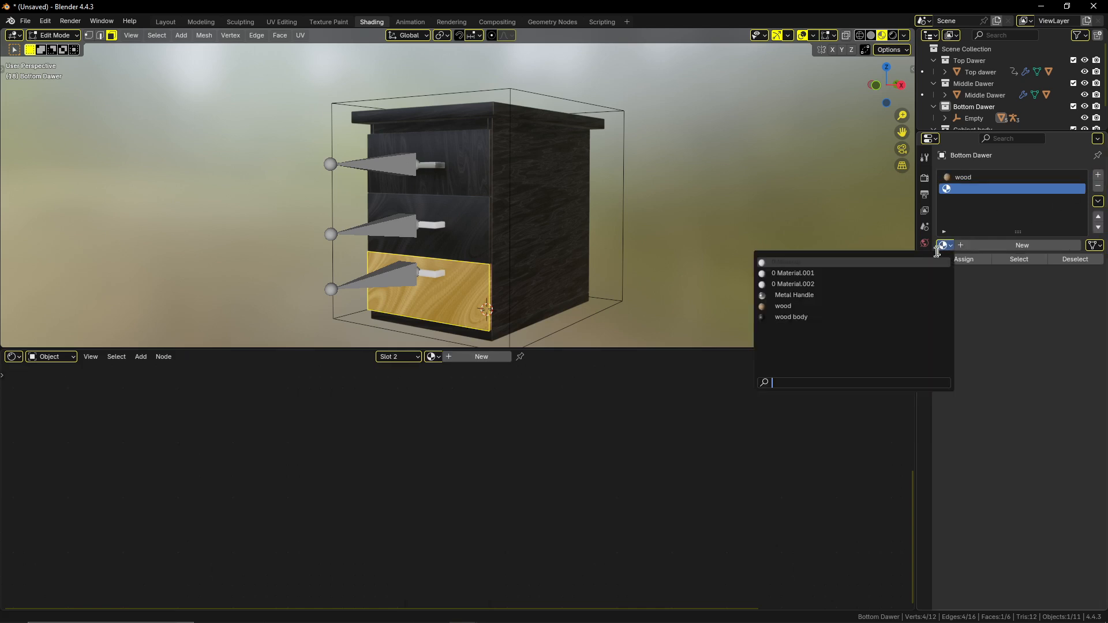
{"action": "left_click", "coordinate": [885, 311]}
{"action": "key", "text": "Tab"}
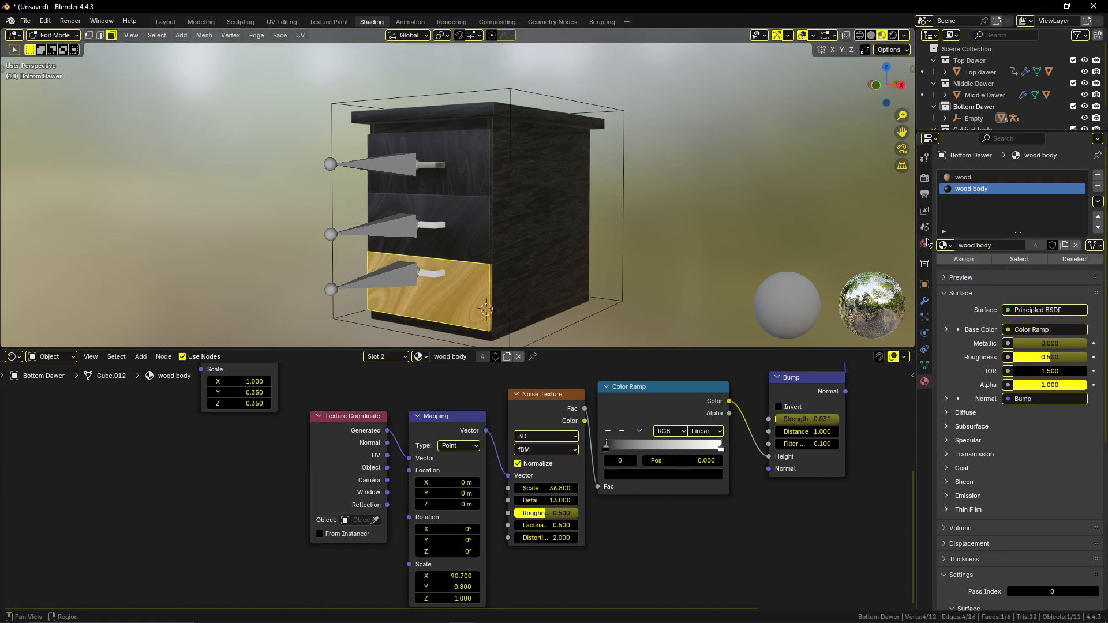
Unwrap the middle drawer's front face with Smart UV Project at the default settings.
{"action": "mouse_move", "coordinate": [507, 209]}
{"action": "middle_mouse_down"}
{"action": "mouse_move", "coordinate": [628, 203]}
{"action": "mouse_move", "coordinate": [500, 218]}
{"action": "middle_mouse_up"}
{"action": "left_click", "coordinate": [507, 217]}
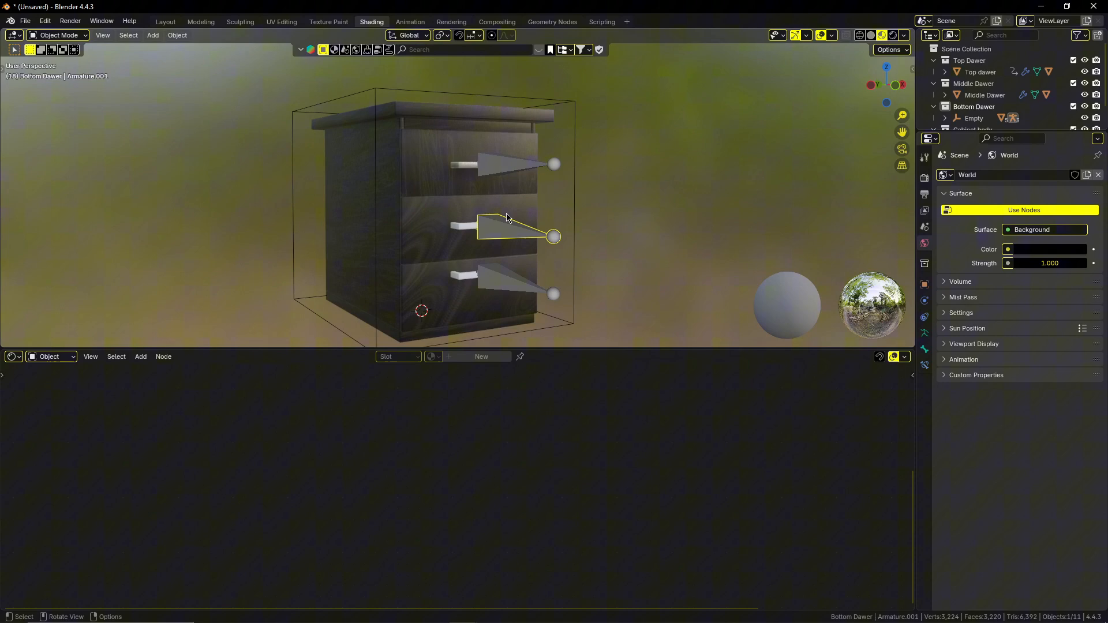
{"action": "left_click", "coordinate": [429, 216]}
{"action": "key", "text": "Tab"}
{"action": "left_click", "coordinate": [430, 228]}
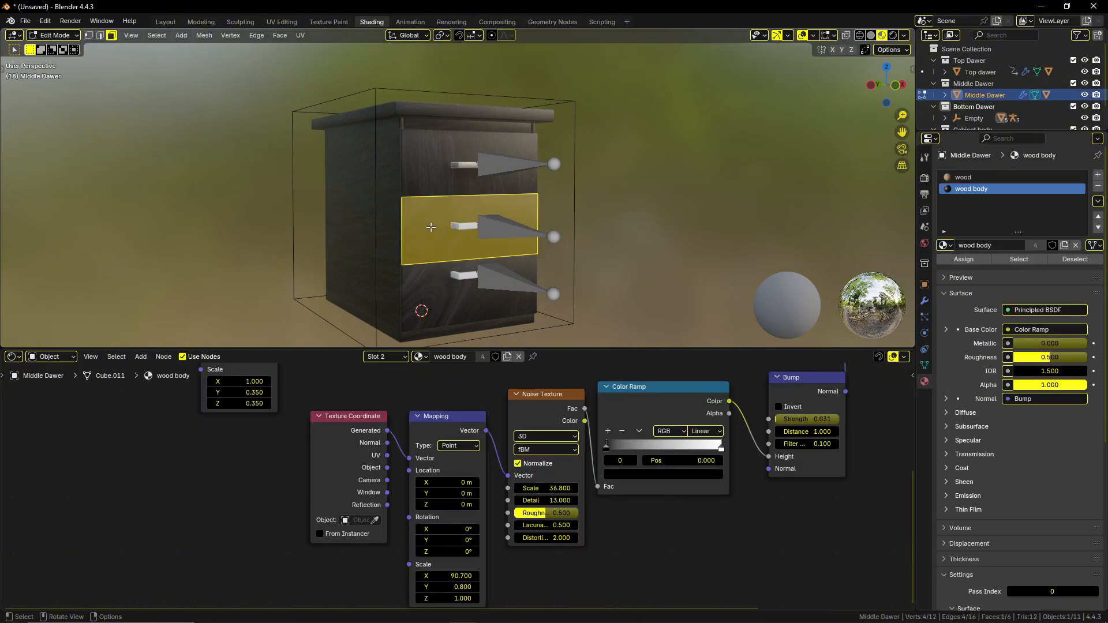
{"action": "key", "text": "u"}
{"action": "left_click", "coordinate": [431, 228]}
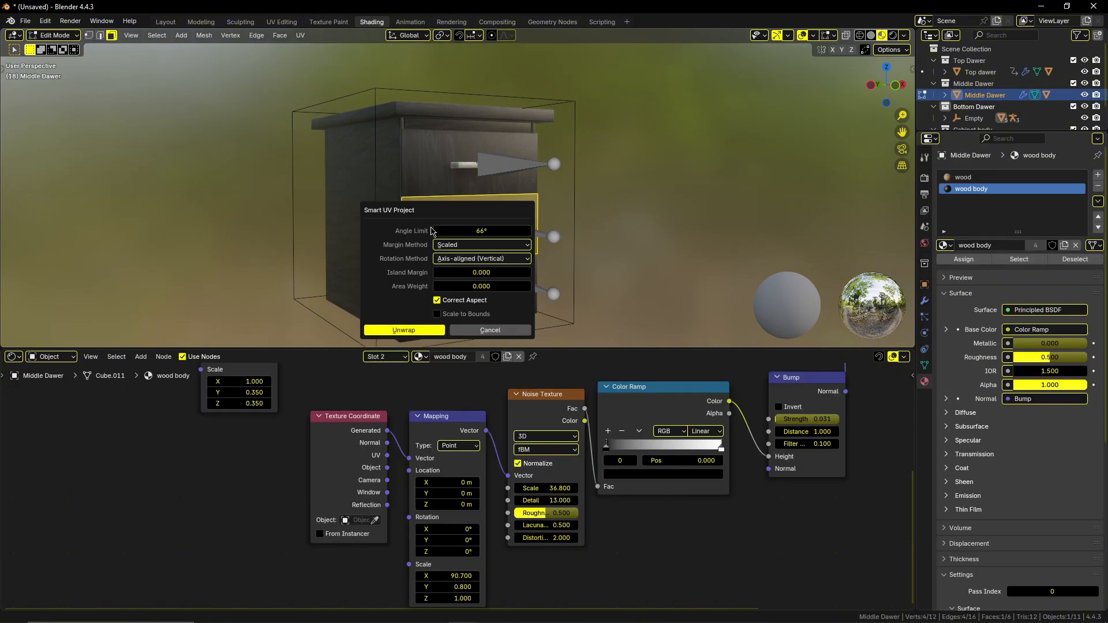
{"action": "left_click", "coordinate": [418, 332]}
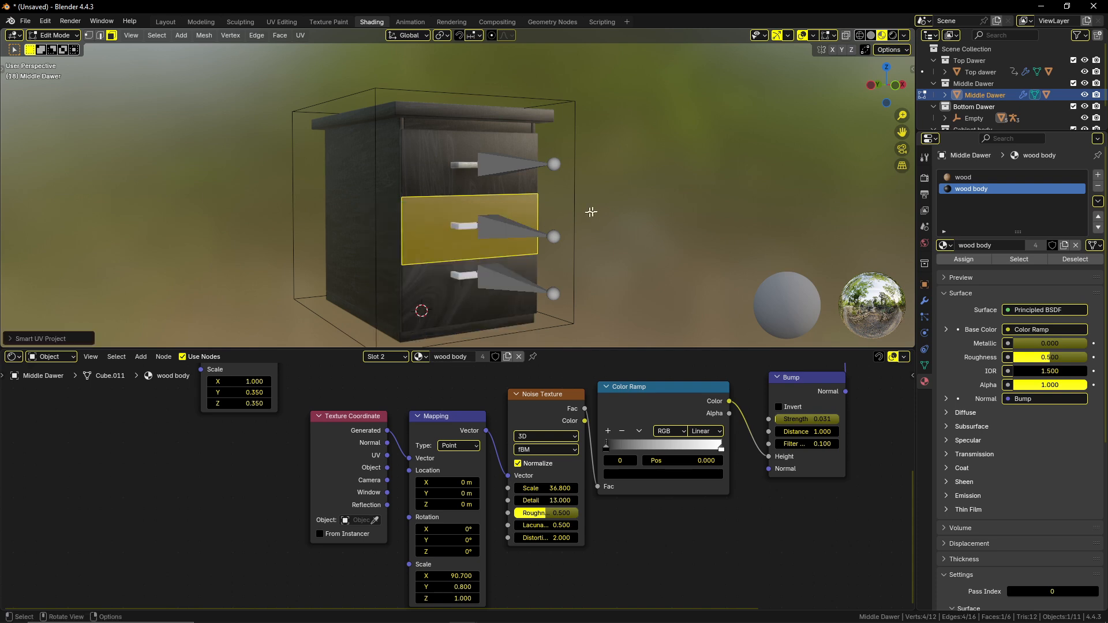
Unwrap the bottom drawer's front face with Smart UV Project at the default settings.
{"action": "left_click", "coordinate": [631, 215]}
{"action": "middle_click_drag", "start_coordinate": [631, 232], "coordinate": [552, 222]}
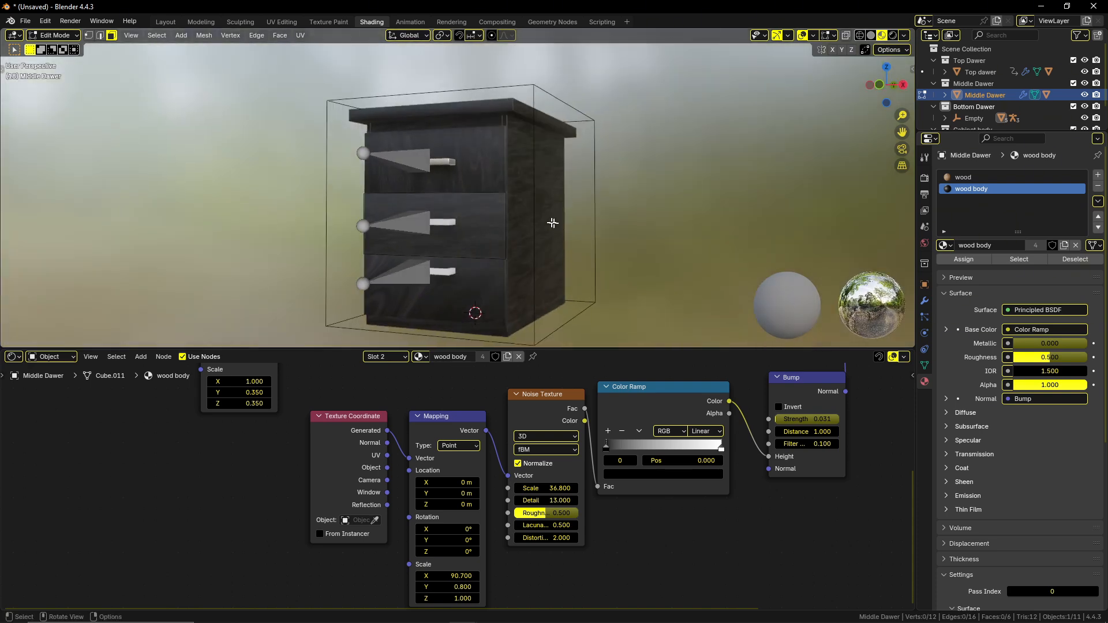
{"action": "scroll", "coordinate": [552, 225], "scroll_direction": "up", "scroll_amount": 4}
{"action": "middle_click_drag", "start_coordinate": [555, 261], "coordinate": [551, 242], "text": "shift"}
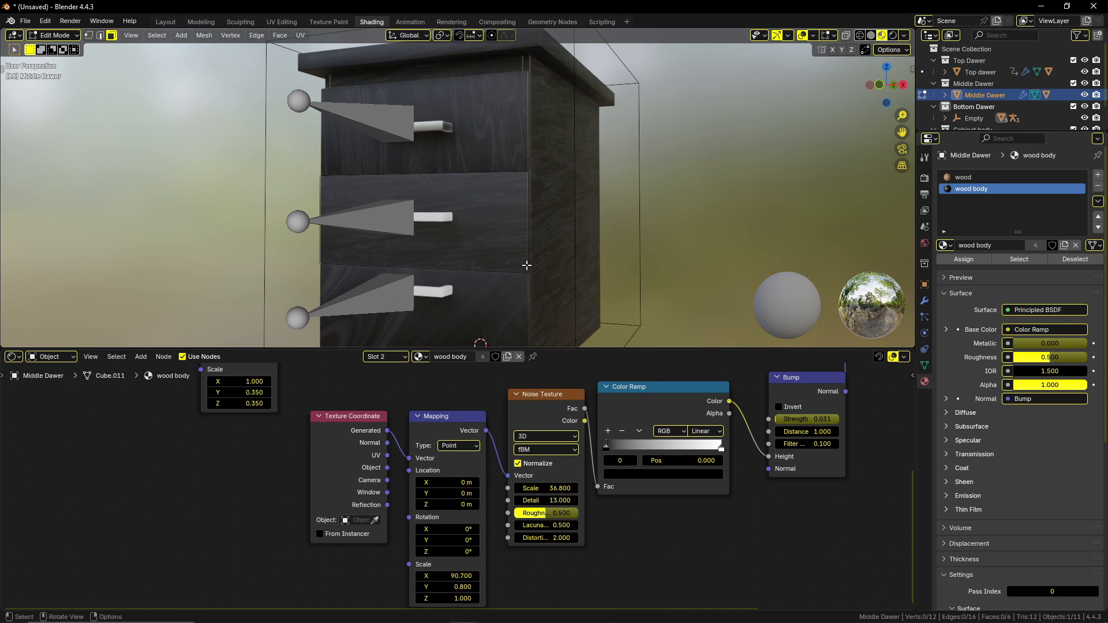
{"action": "key", "text": "Tab"}
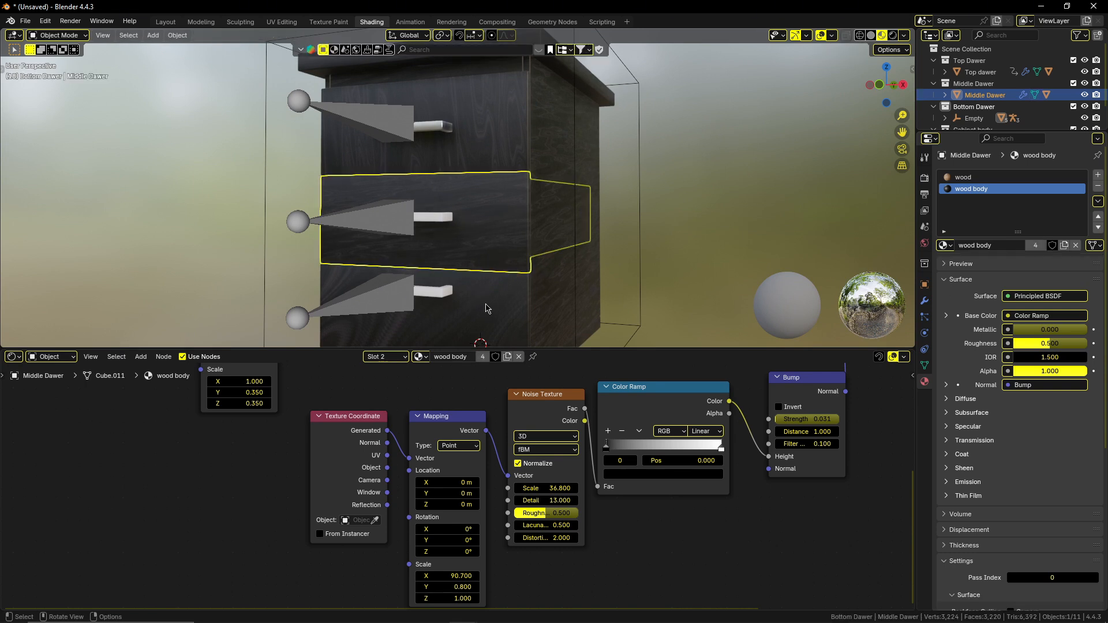
{"action": "left_click", "coordinate": [486, 308]}
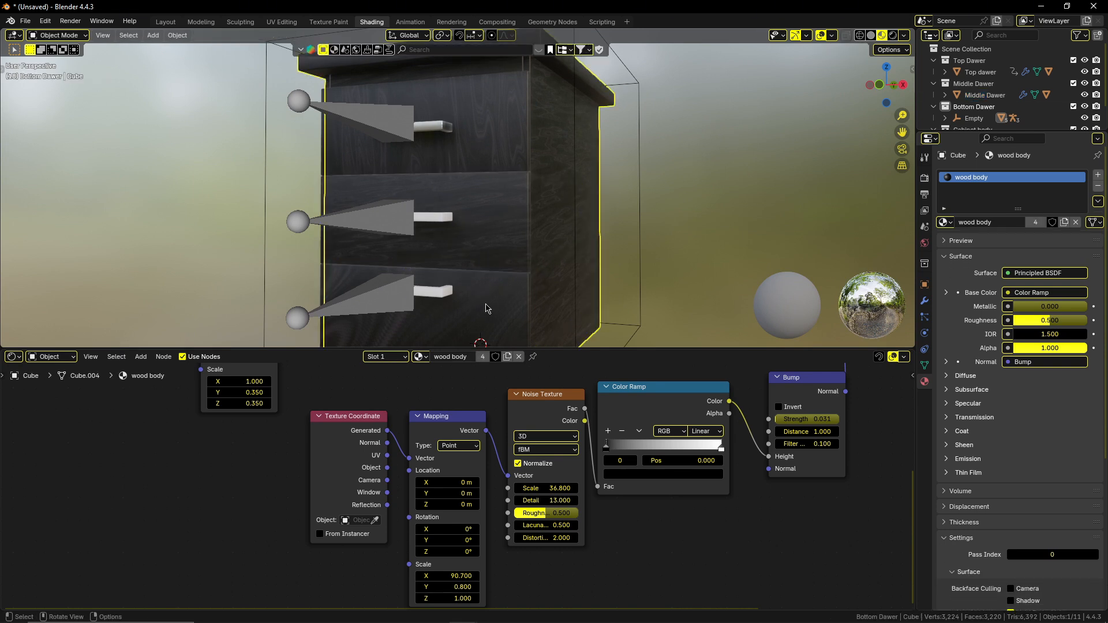
{"action": "key", "text": "Tab"}
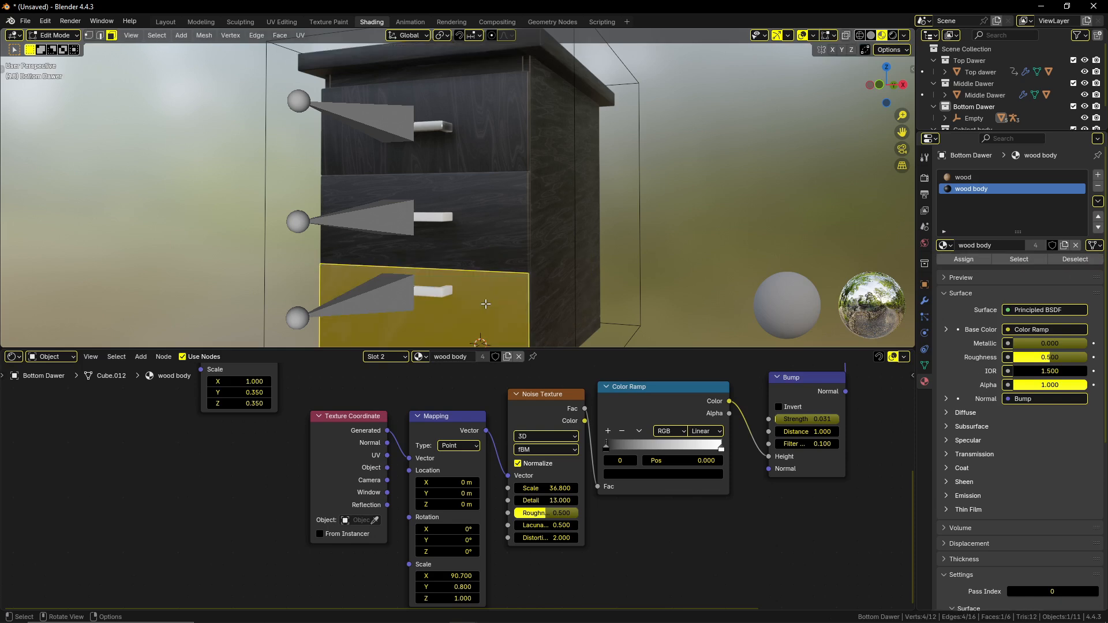
{"action": "key", "text": "u"}
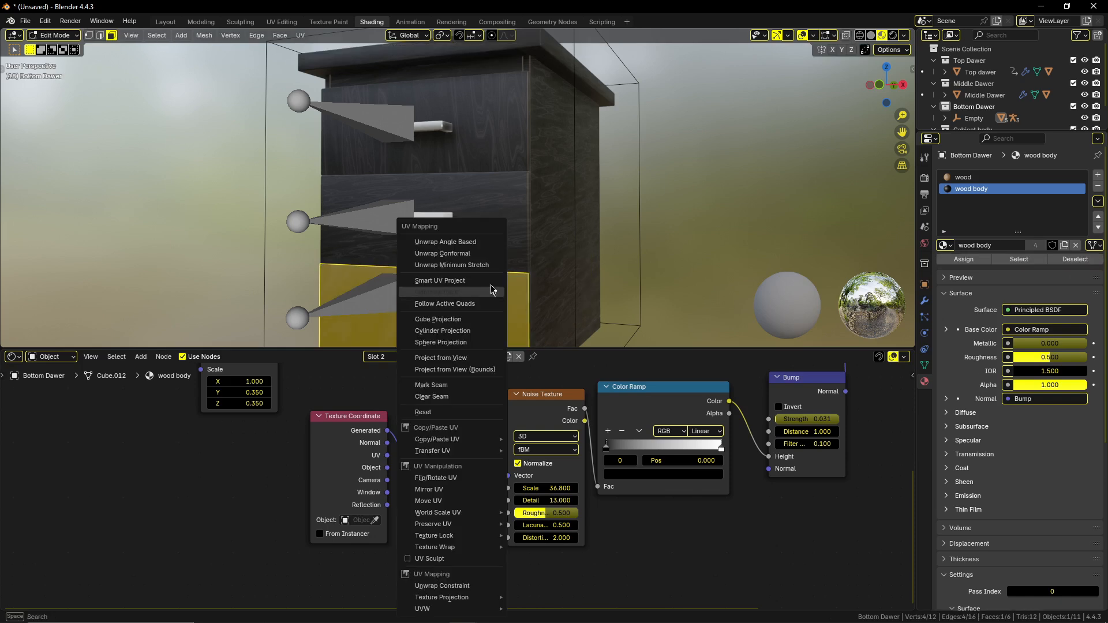
{"action": "left_click", "coordinate": [491, 282]}
{"action": "left_click", "coordinate": [481, 389]}
{"action": "scroll", "coordinate": [528, 283], "scroll_direction": "down", "scroll_amount": 3}
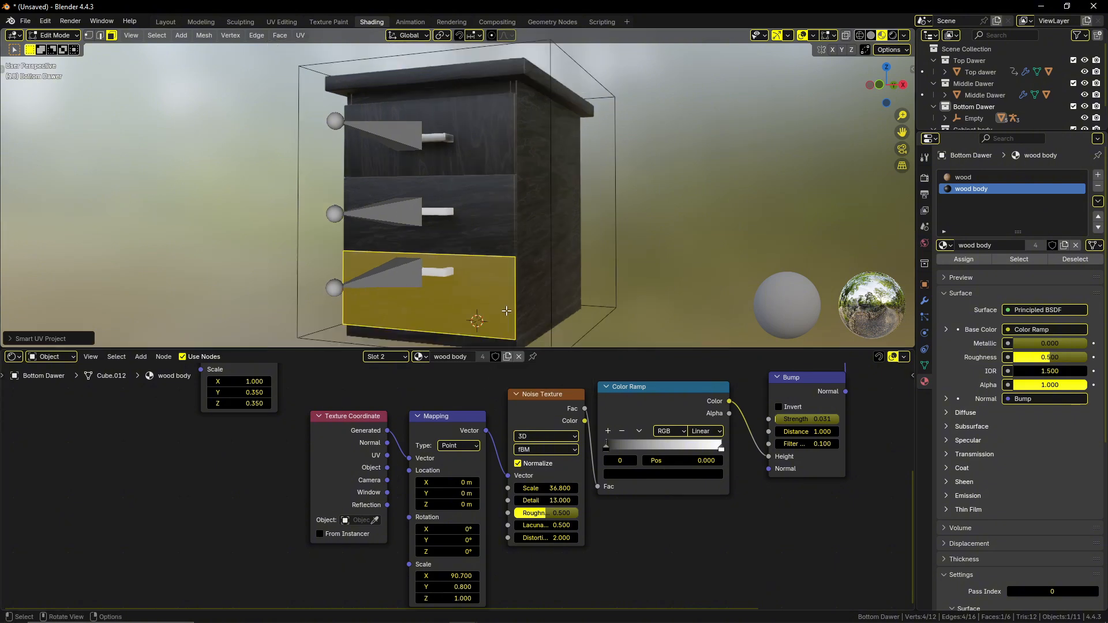
Give the middle and bottom drawer handles the existing Metal Handle material.
{"action": "middle_click_drag", "start_coordinate": [532, 272], "coordinate": [488, 270]}
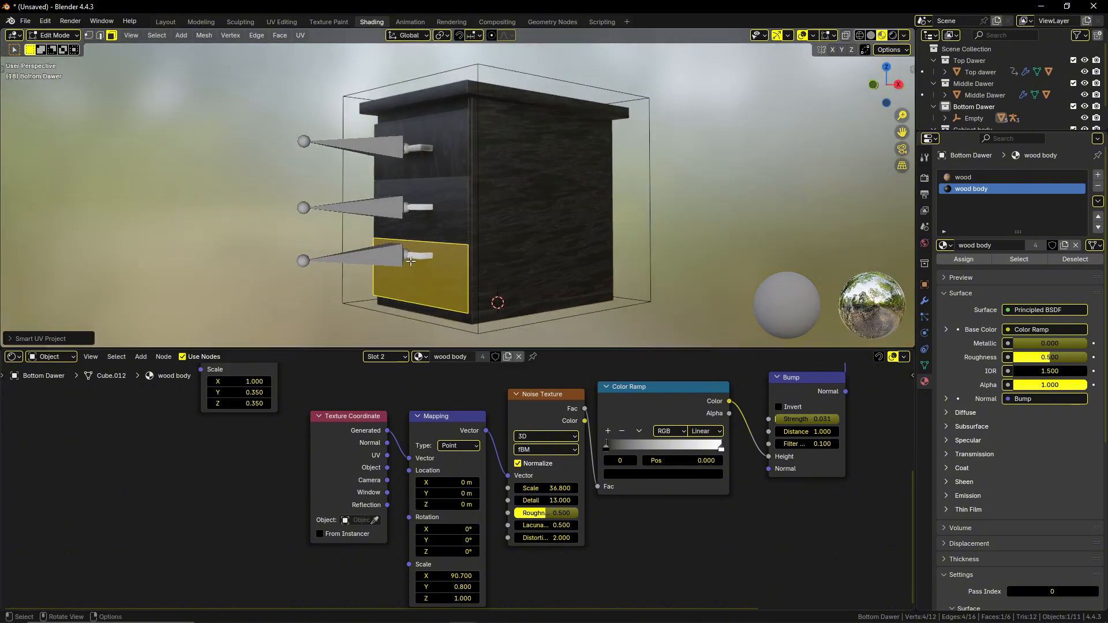
{"action": "key", "text": "Tab"}
{"action": "left_click", "coordinate": [418, 207]}
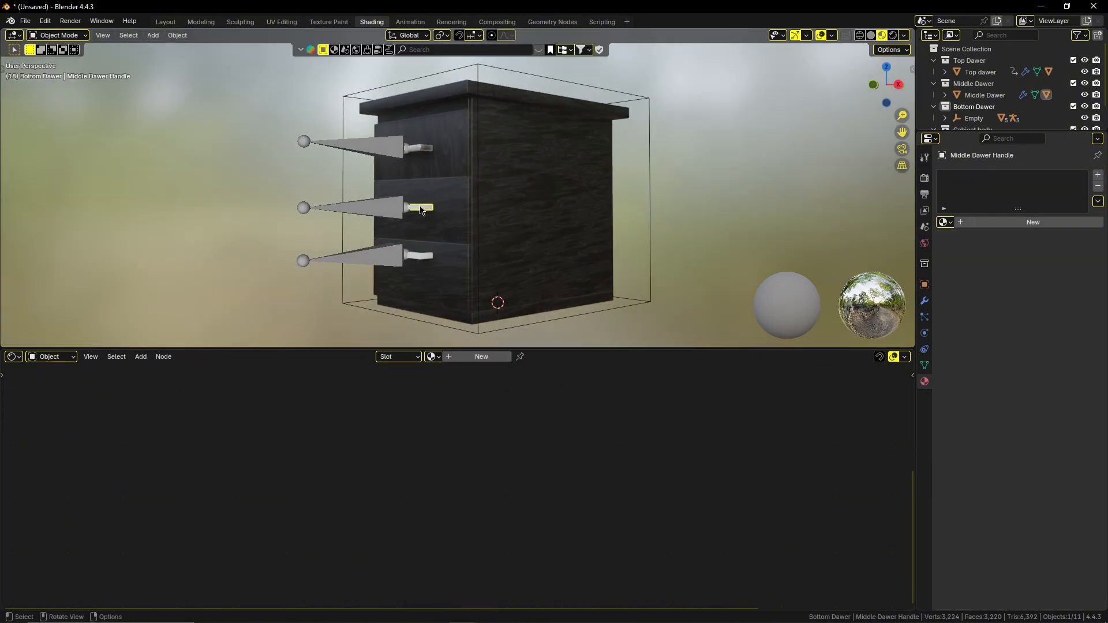
{"action": "left_click", "coordinate": [946, 222]}
{"action": "left_click", "coordinate": [912, 270]}
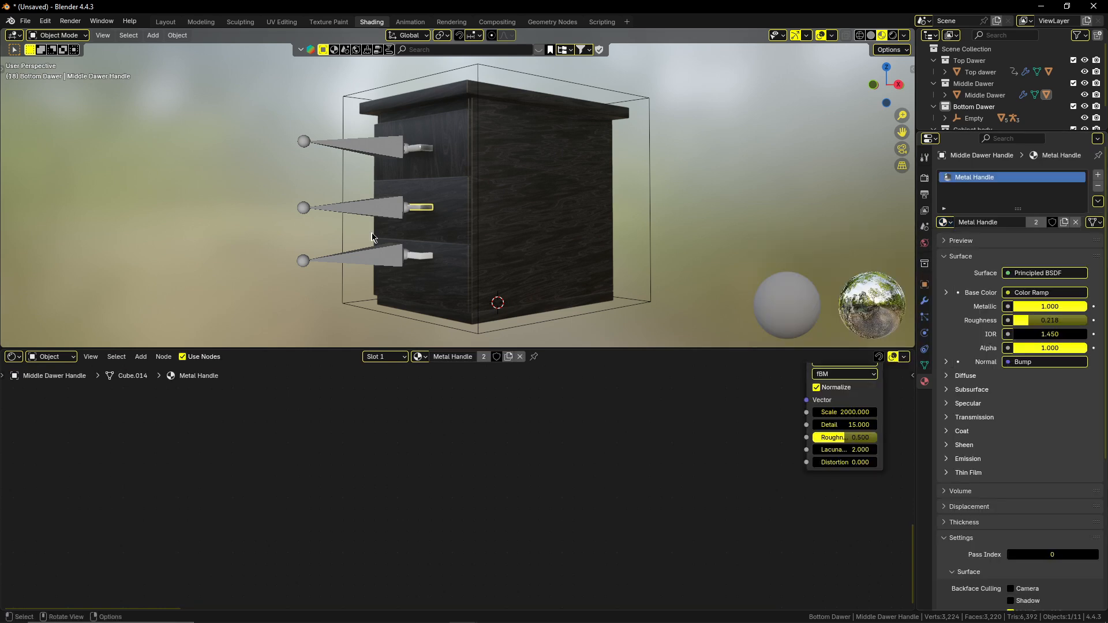
{"action": "left_click", "coordinate": [409, 255]}
{"action": "left_click", "coordinate": [945, 222]}
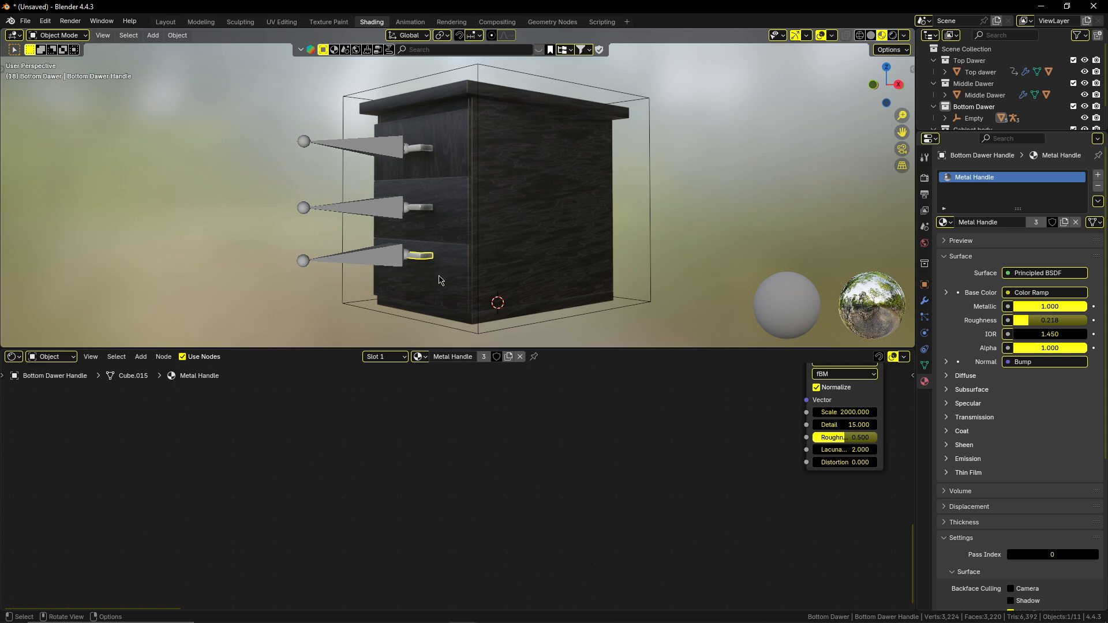
Pull the bottom drawer out of the cabinet by moving its armature along the Y axis.
{"action": "left_click", "coordinate": [381, 266]}
{"action": "key", "text": "g"}
{"action": "key", "text": "y"}
{"action": "left_click", "coordinate": [436, 262]}
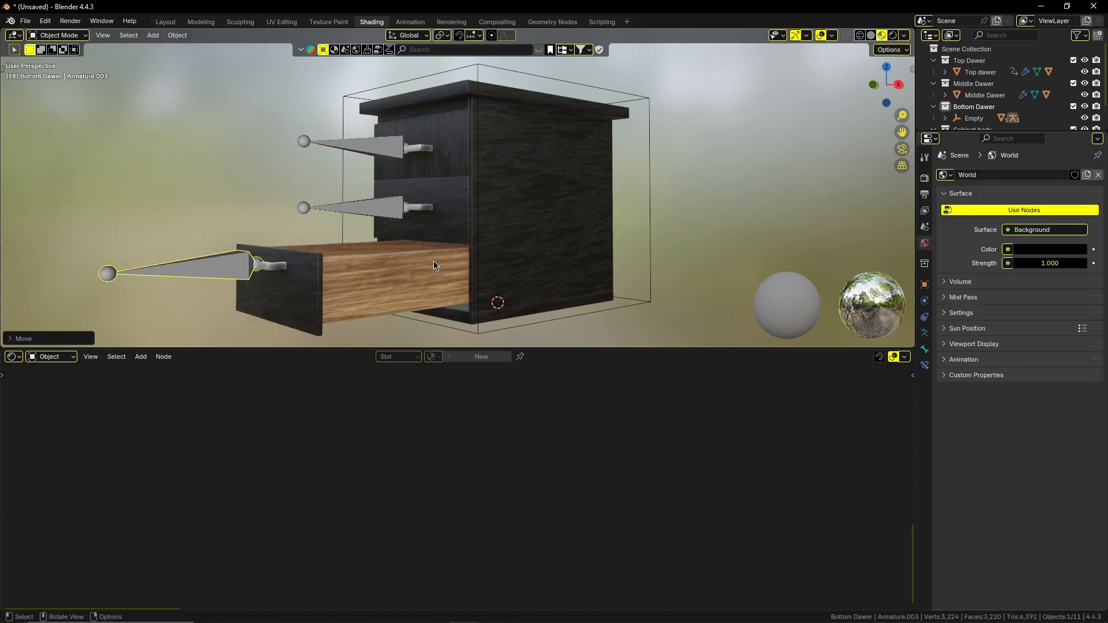
Unwrap all faces of the bottom drawer with Smart UV Project at the default settings.
{"action": "middle_click_drag", "start_coordinate": [550, 257], "coordinate": [505, 245]}
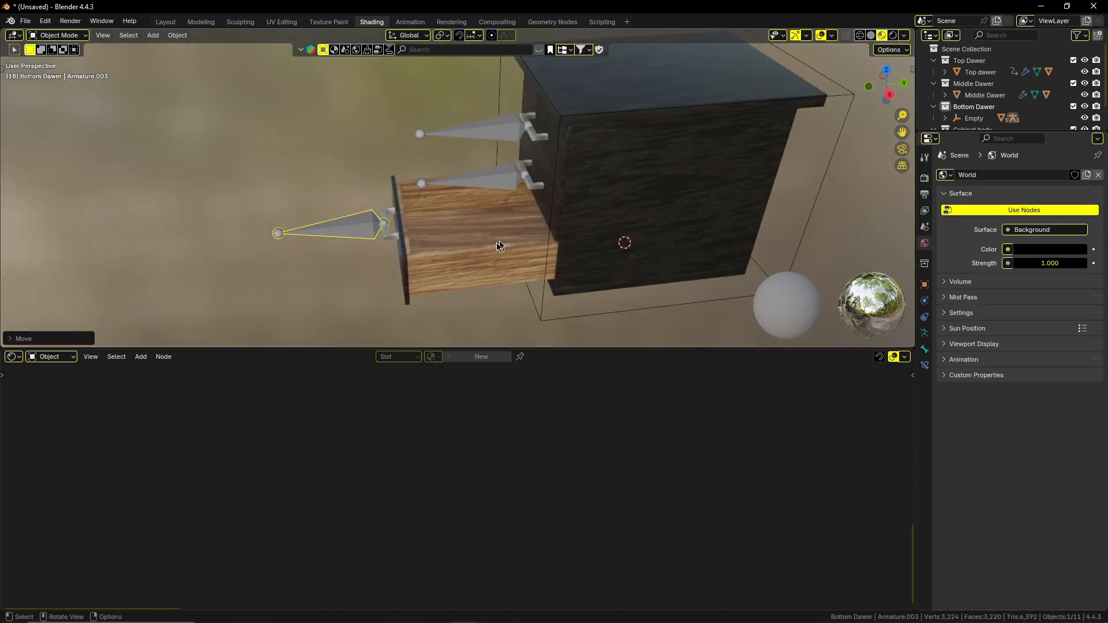
{"action": "left_click", "coordinate": [489, 244]}
{"action": "key", "text": "Tab"}
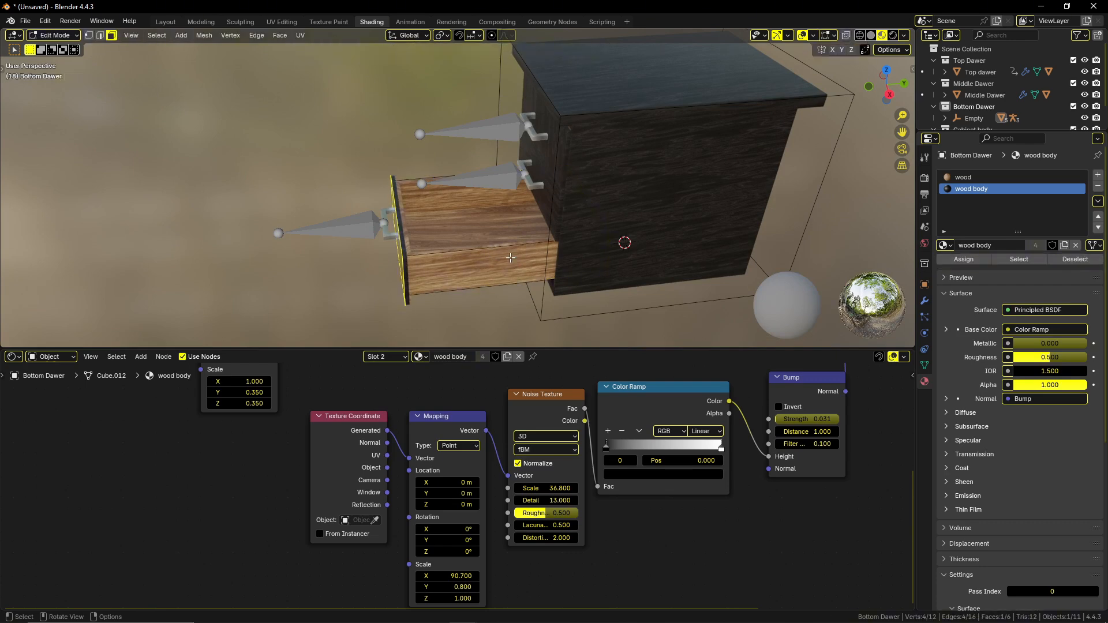
{"action": "left_click", "coordinate": [511, 258]}
{"action": "key", "text": "a"}
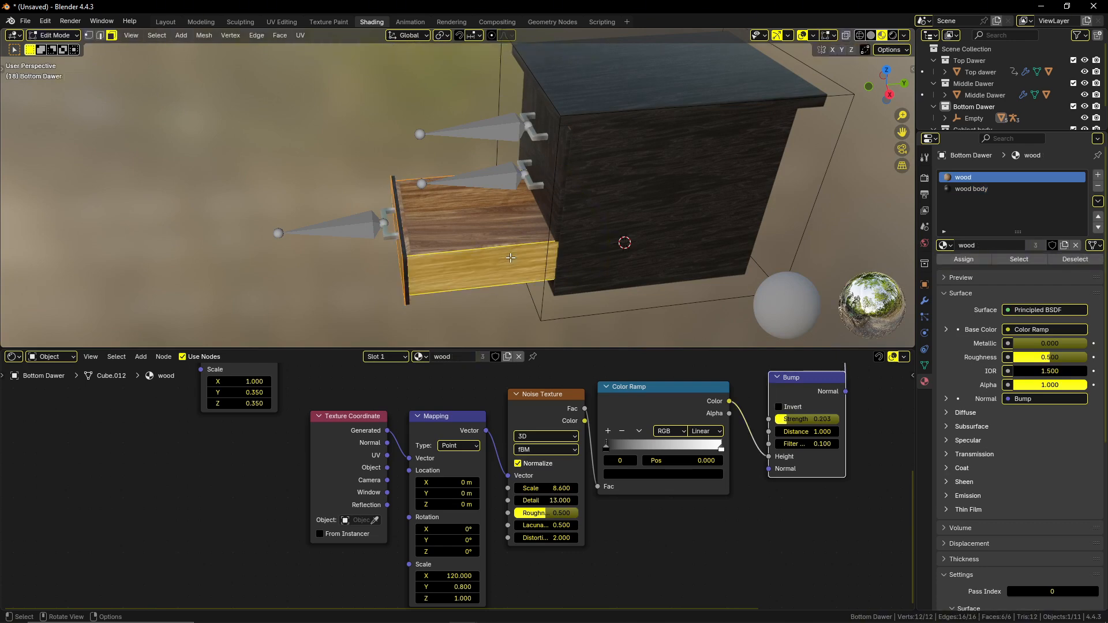
{"action": "key", "text": "u"}
{"action": "left_click", "coordinate": [511, 259]}
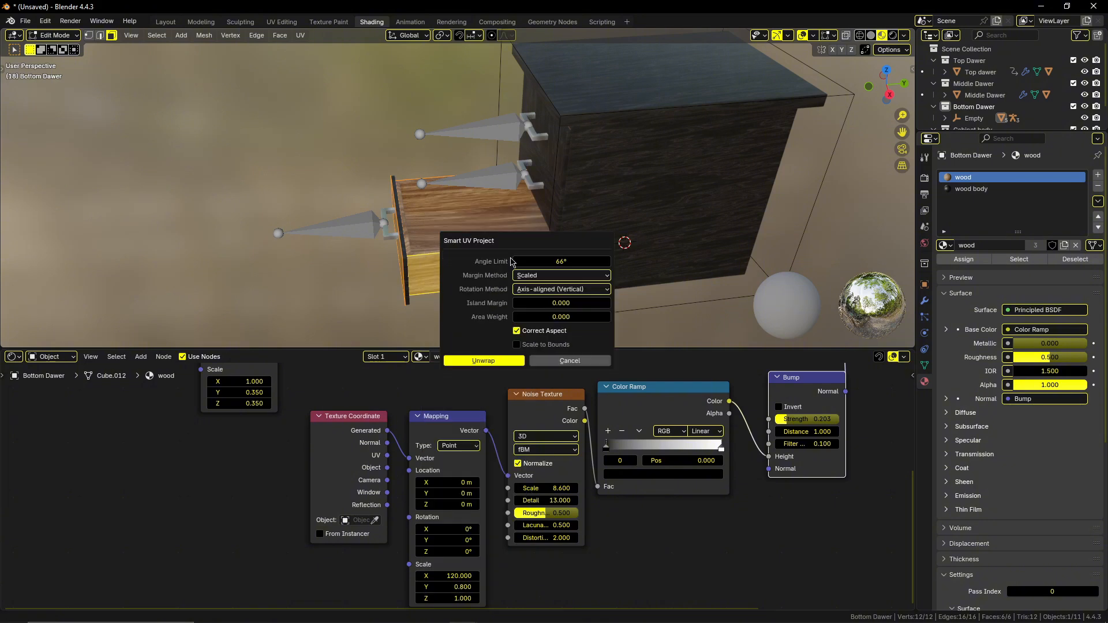
{"action": "left_click", "coordinate": [503, 361]}
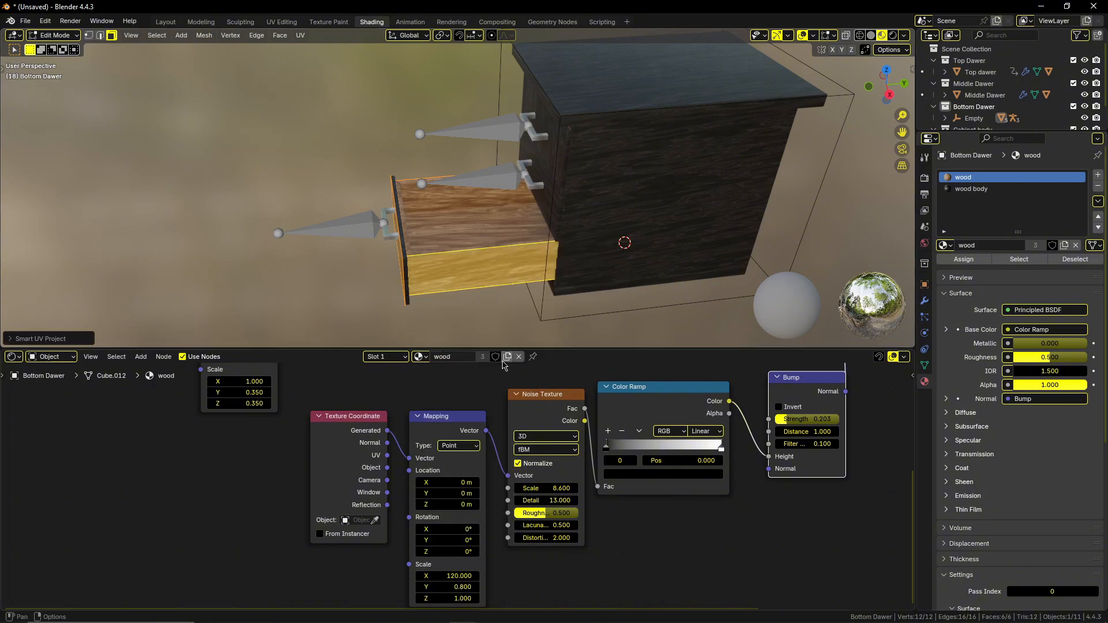
{"action": "key", "text": "Tab"}
Pull the top drawer out about 1.75 m along the negative Y axis using its armature.
{"action": "left_click", "coordinate": [334, 240]}
{"action": "middle_click_drag", "start_coordinate": [349, 252], "coordinate": [368, 220]}
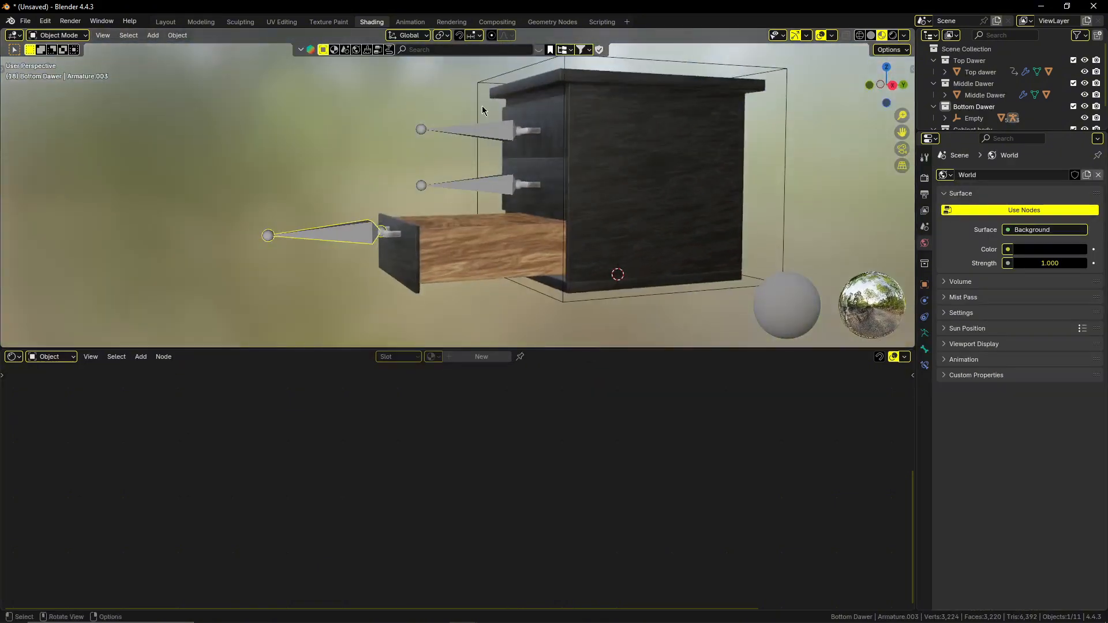
{"action": "left_click", "coordinate": [481, 128]}
{"action": "key", "text": "g"}
{"action": "key", "text": "y"}
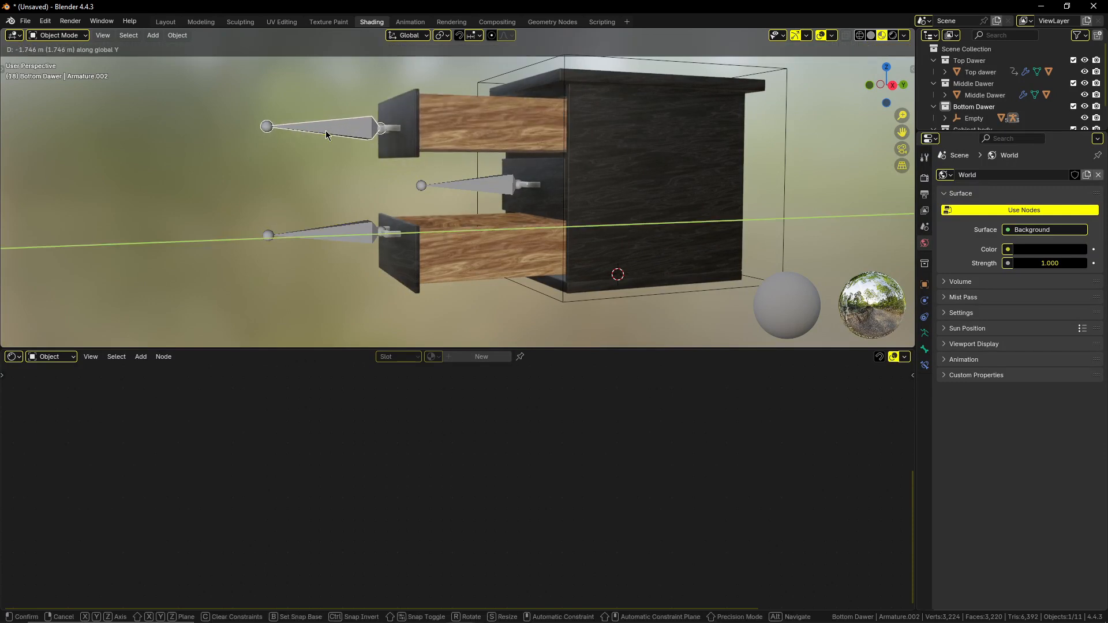
{"action": "left_click", "coordinate": [326, 135]}
Pull the middle drawer out along the Y axis with its armature, level with the other two open drawers.
{"action": "middle_click_drag", "start_coordinate": [346, 173], "coordinate": [425, 206]}
{"action": "left_click", "coordinate": [469, 205]}
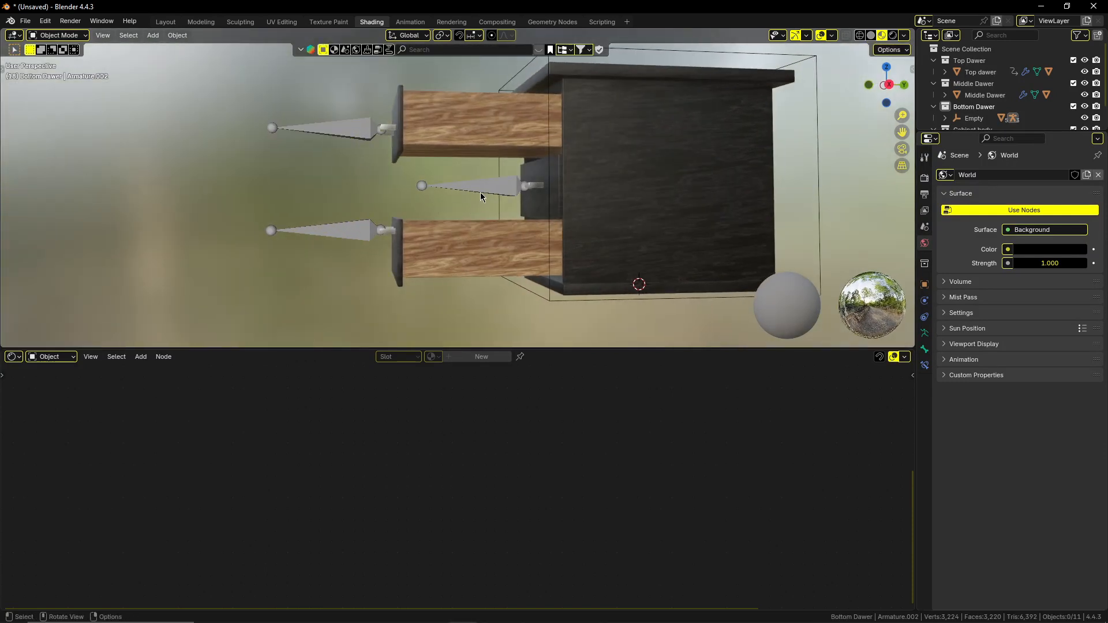
{"action": "left_click", "coordinate": [481, 197]}
{"action": "key", "text": "g"}
{"action": "key", "text": "y"}
{"action": "left_click", "coordinate": [440, 197]}
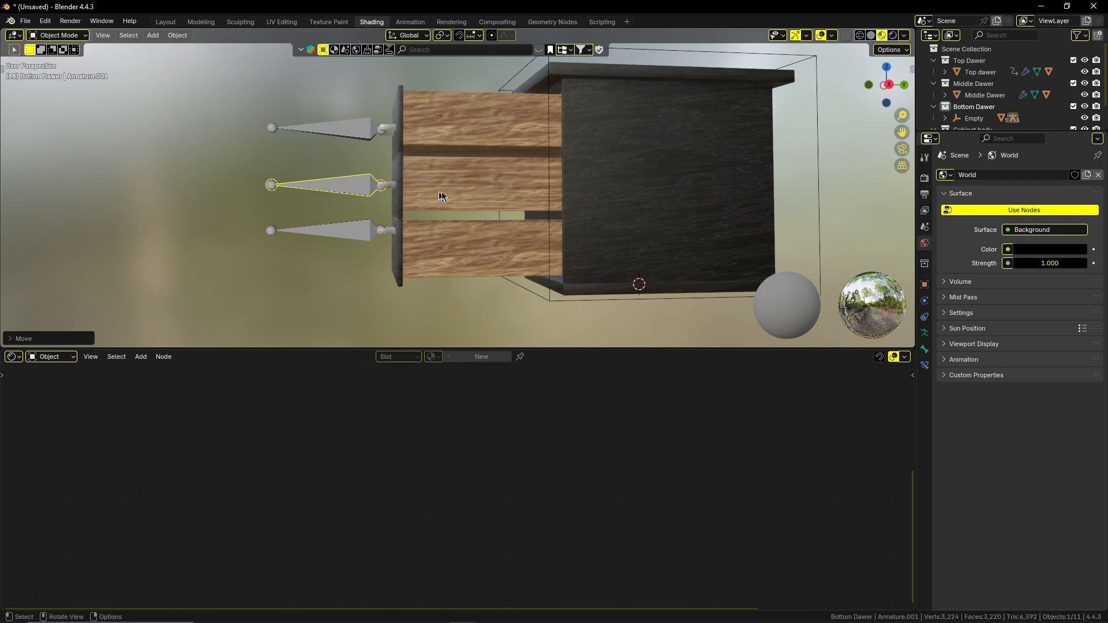
Unwrap all faces of the middle drawer with Smart UV Project at the default settings.
{"action": "left_click", "coordinate": [484, 194]}
{"action": "key", "text": "Tab"}
{"action": "key", "text": "a"}
{"action": "key", "text": "u"}
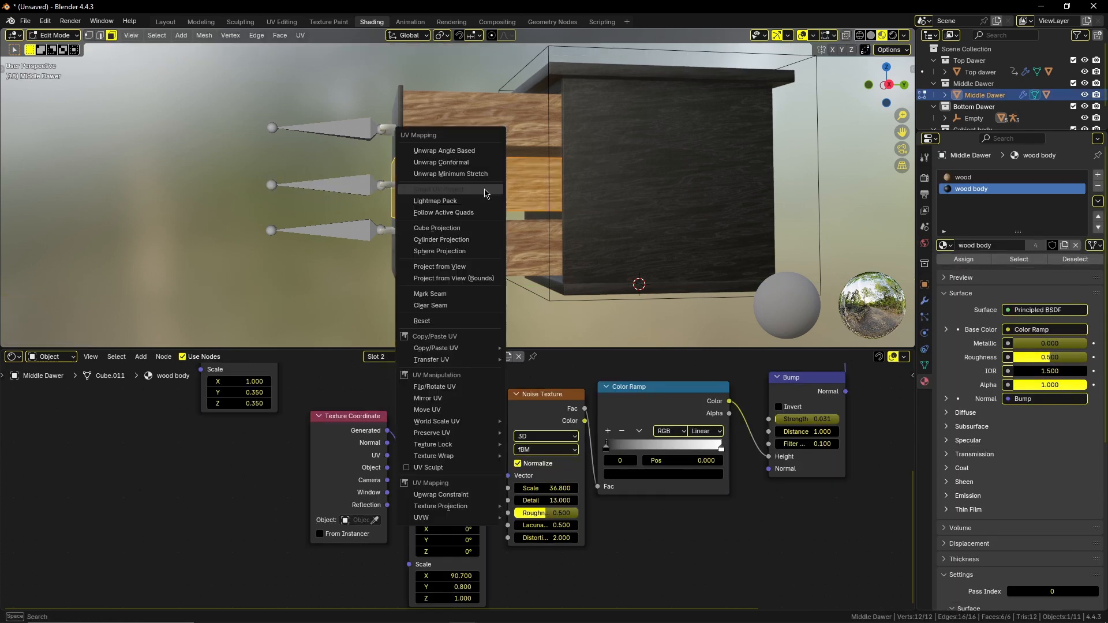
{"action": "left_click", "coordinate": [484, 190]}
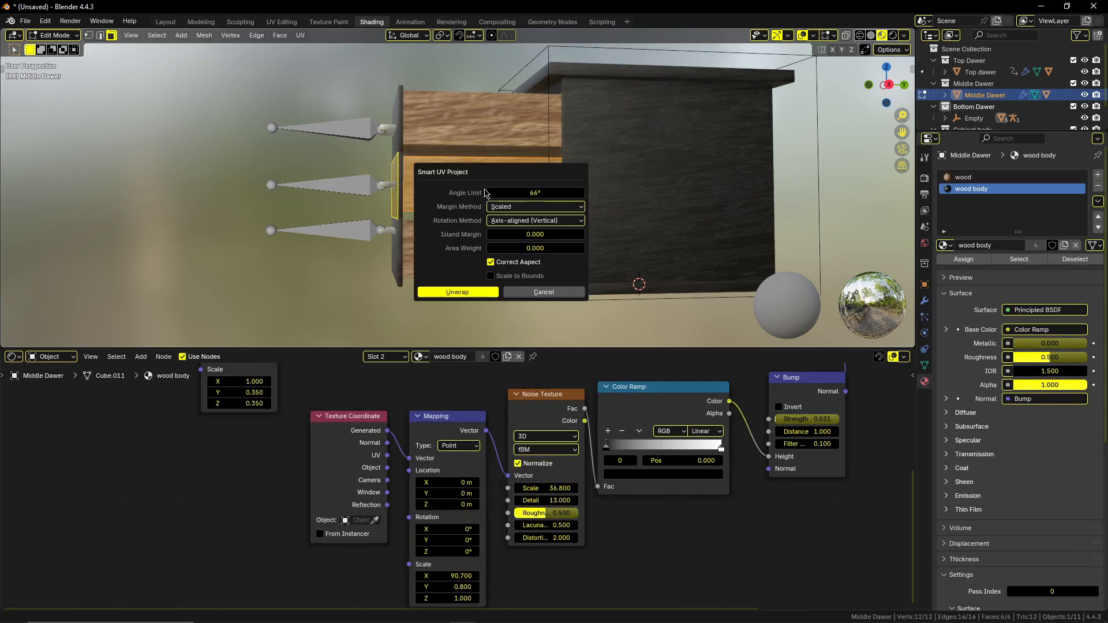
{"action": "left_click", "coordinate": [457, 292]}
{"action": "key", "text": "Tab"}
Select the middle drawer and switch to the UV Editing workspace with the drawer fronts in view.
{"action": "left_click", "coordinate": [314, 261]}
{"action": "middle_click_drag", "start_coordinate": [338, 240], "coordinate": [441, 250]}
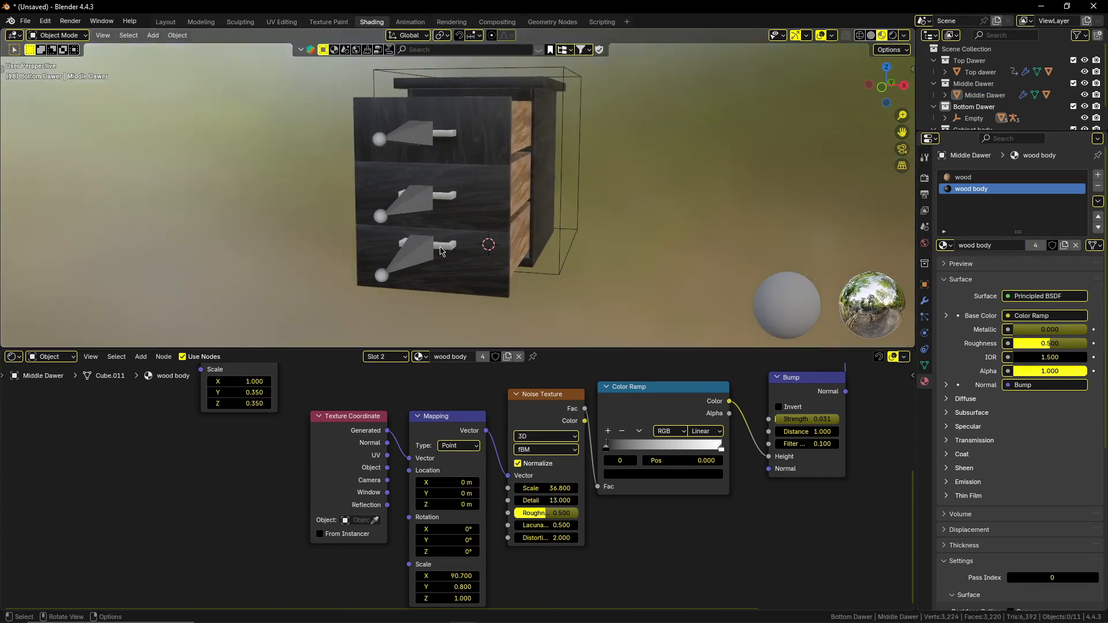
{"action": "left_click", "coordinate": [469, 209]}
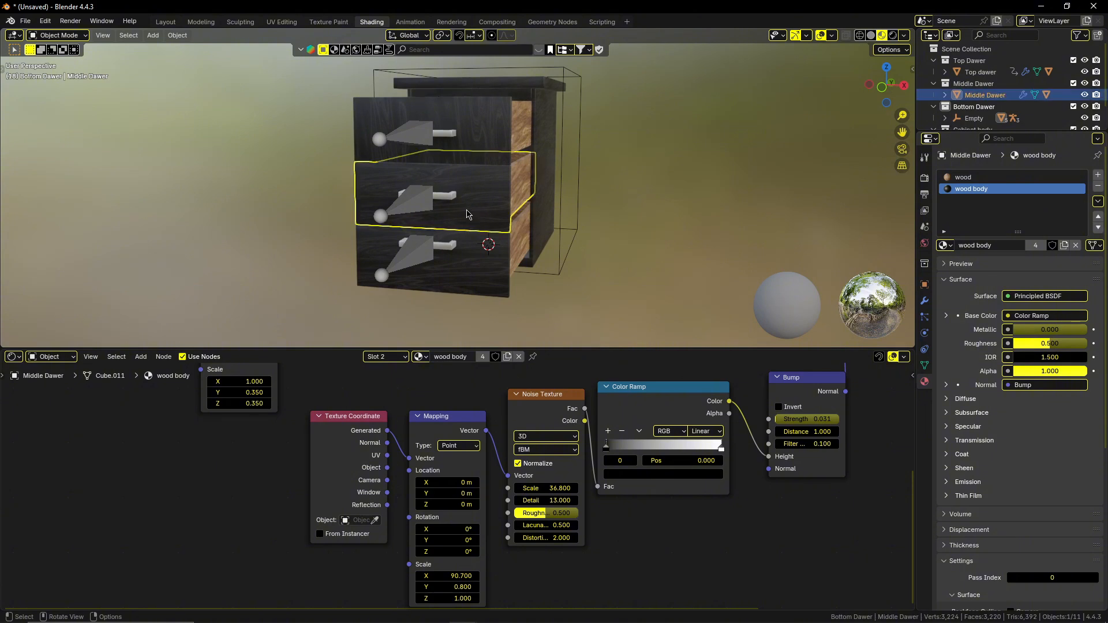
{"action": "left_click", "coordinate": [288, 23]}
{"action": "middle_click_drag", "start_coordinate": [586, 306], "coordinate": [673, 256]}
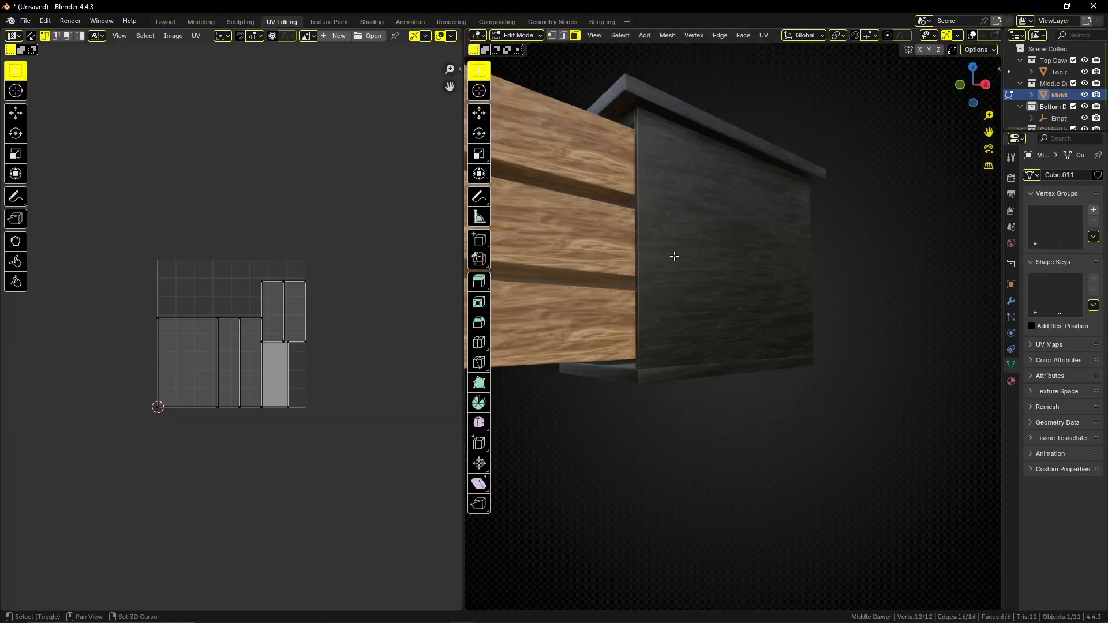
{"action": "middle_click_drag", "start_coordinate": [550, 294], "coordinate": [638, 328]}
{"action": "scroll", "coordinate": [597, 307], "scroll_direction": "down", "scroll_amount": 6}
{"action": "scroll", "coordinate": [638, 329], "scroll_direction": "up", "scroll_amount": 5}
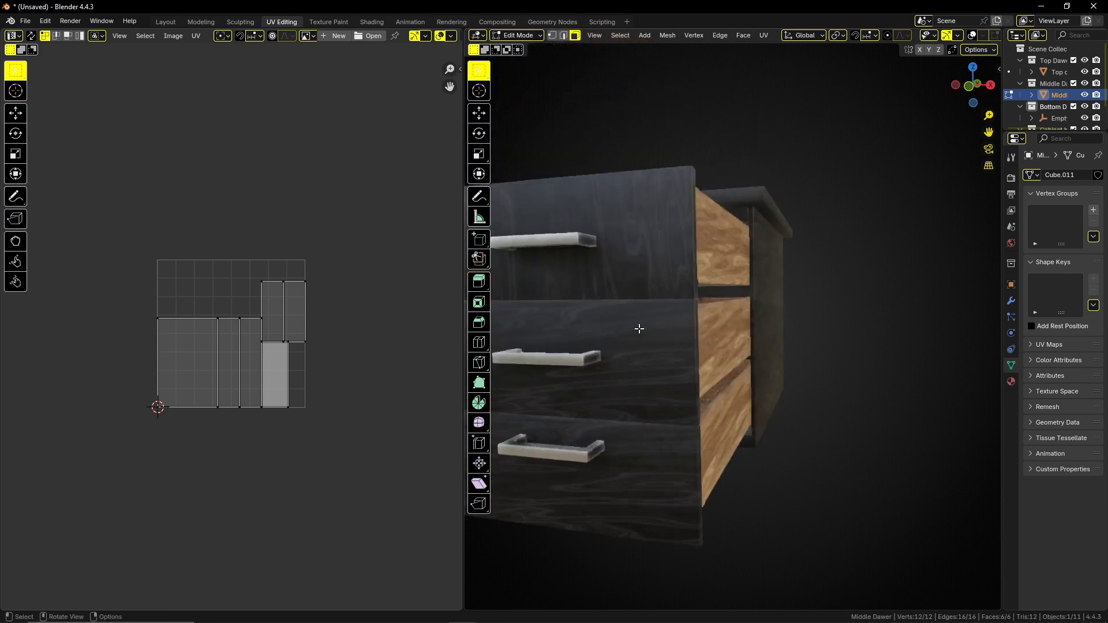
Rotate the UV island of the middle drawer's front face by 90° so its grain runs vertically.
{"action": "left_click", "coordinate": [657, 362]}
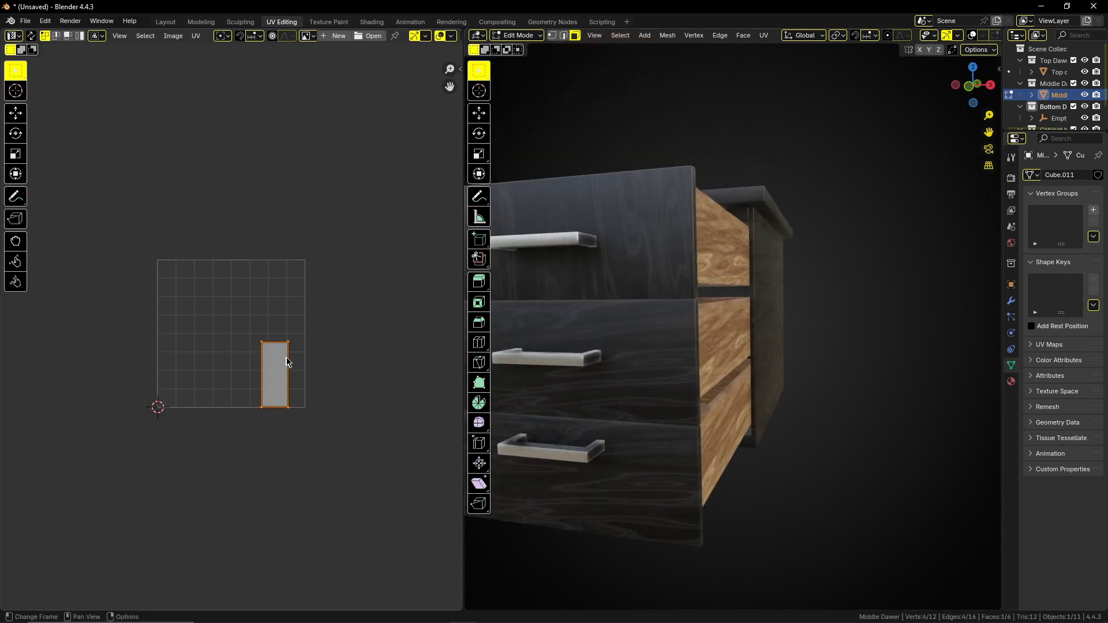
{"action": "key", "text": "r"}
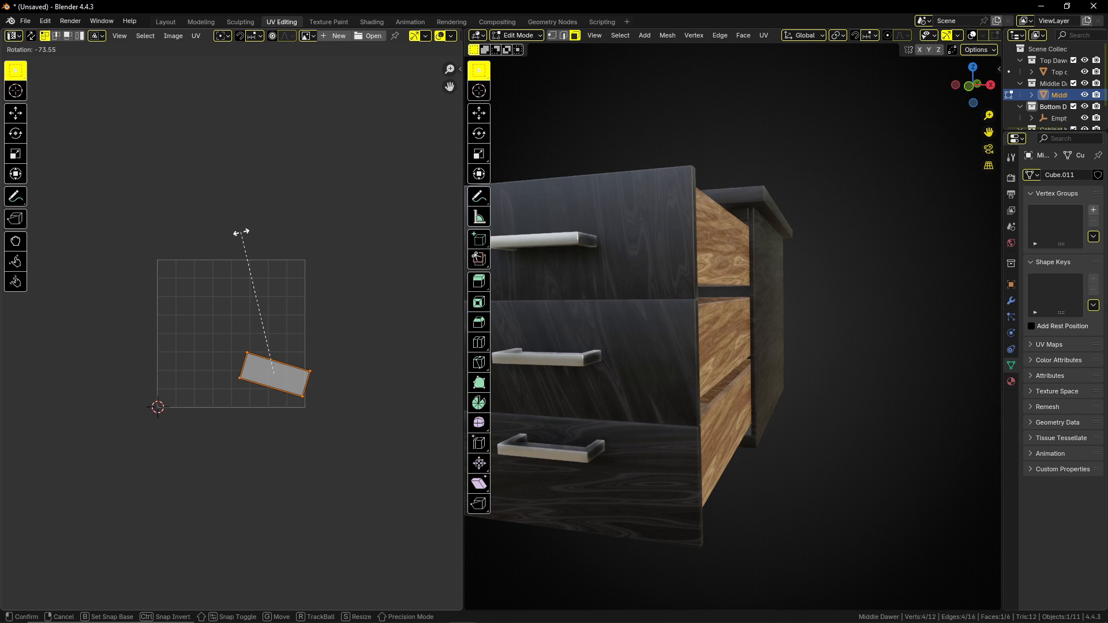
{"action": "type", "text": "90"}
{"action": "key", "text": "Return"}
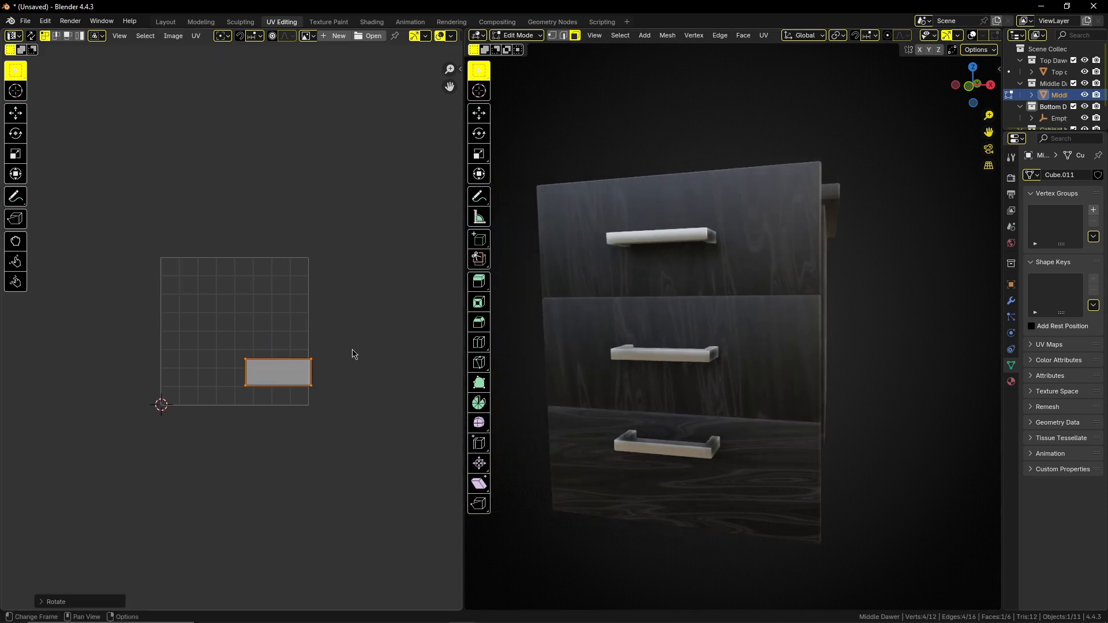
Enlarge the UV island of the middle drawer's front face and move it toward the centre of the UV grid.
{"action": "key", "text": "s"}
{"action": "left_click", "coordinate": [33, 358]}
{"action": "key", "text": "g"}
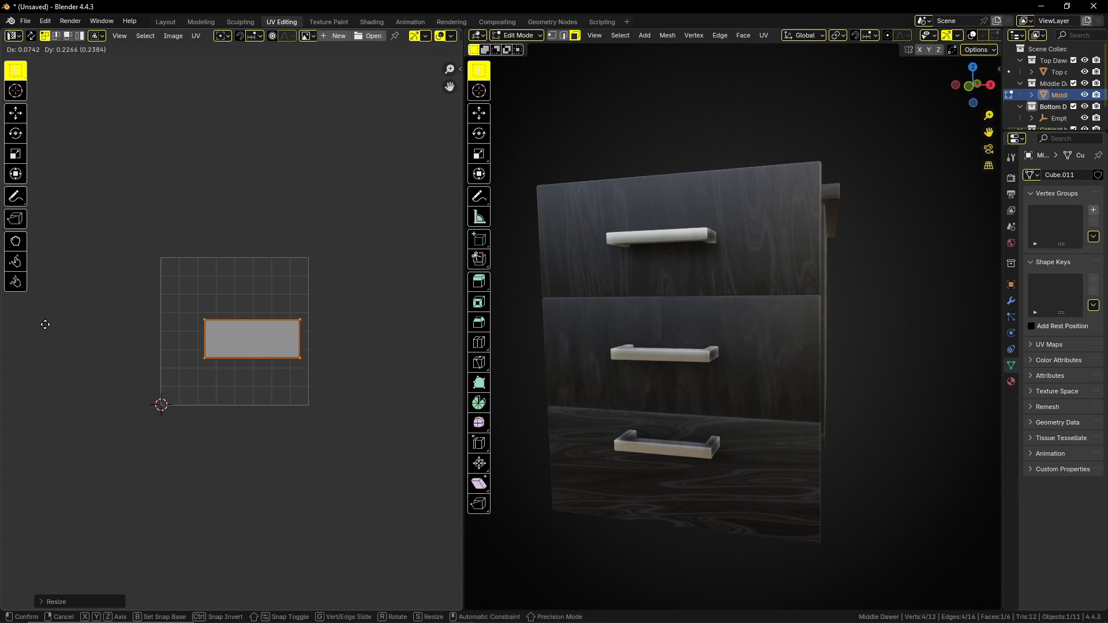
{"action": "left_click", "coordinate": [45, 324]}
Rotate the UV island of the bottom drawer's front face by 90° to match the other drawer fronts.
{"action": "key", "text": "Tab"}
{"action": "left_click", "coordinate": [675, 486]}
{"action": "key", "text": "Tab"}
{"action": "left_click", "coordinate": [657, 477]}
{"action": "type", "text": "ar90"}
{"action": "key", "text": "Return"}
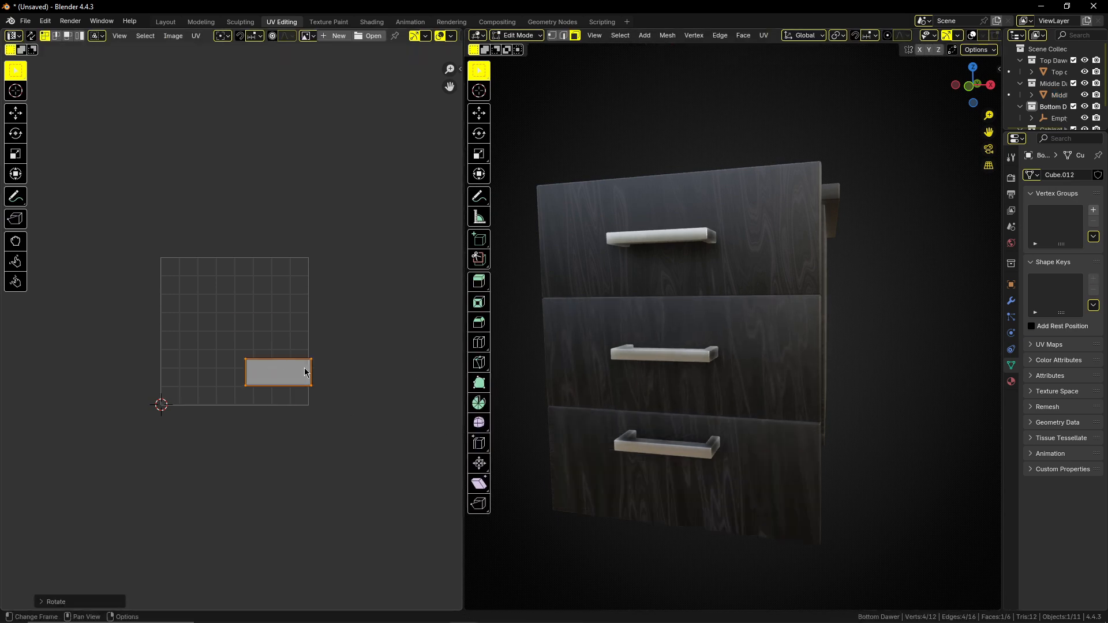
Rescale and reposition the UV island of the bottom drawer's front face, and leave mesh editing.
{"action": "key", "text": "s"}
{"action": "left_click", "coordinate": [345, 362]}
{"action": "key", "text": "g"}
{"action": "left_click", "coordinate": [346, 366]}
{"action": "key", "text": "Tab"}
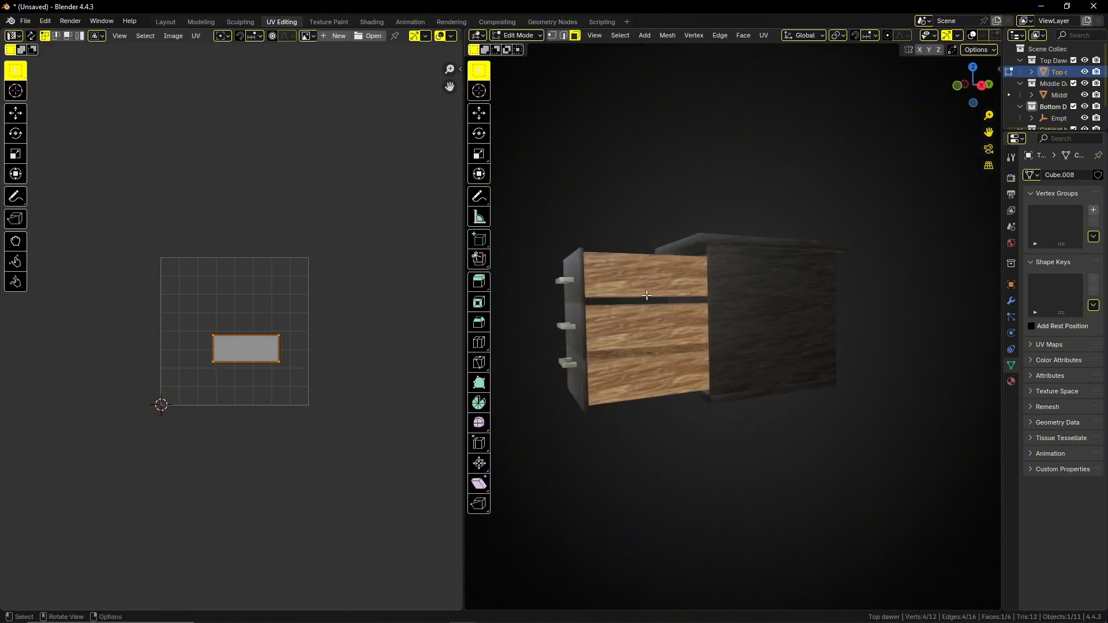
Select the top drawer's linked wood faces and shift their UV islands slightly right and down.
{"action": "type", "text": "r90"}
{"action": "key", "text": "Return"}
{"action": "key", "text": "l"}
{"action": "middle_click_drag", "start_coordinate": [626, 284], "coordinate": [617, 310]}
{"action": "key", "text": "a"}
{"action": "key", "text": "g"}
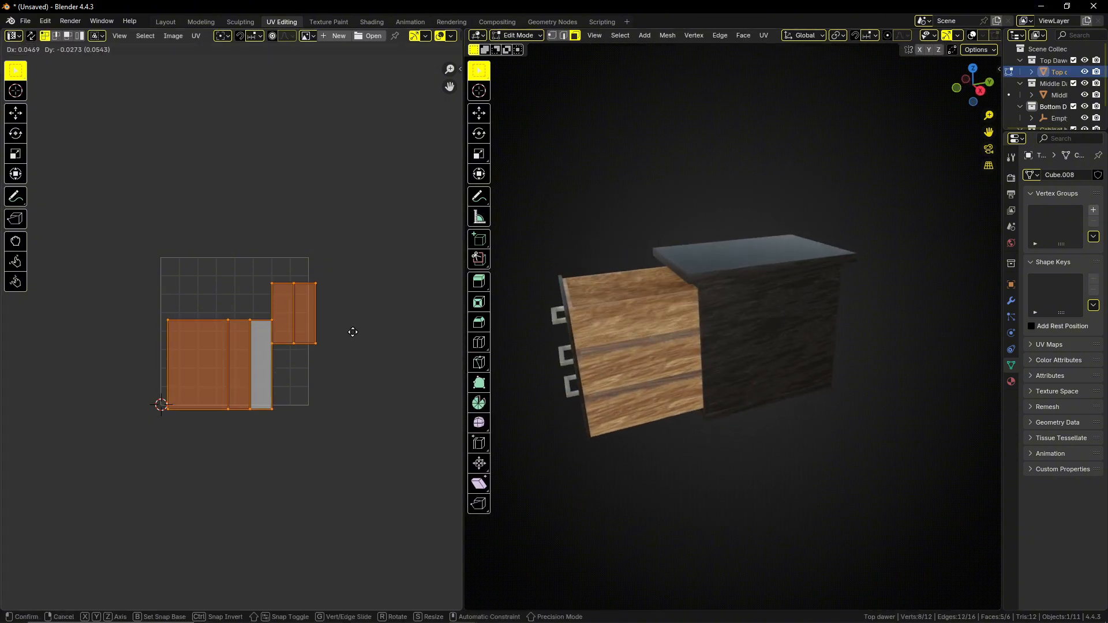
{"action": "left_click", "coordinate": [361, 338]}
Select the middle drawer's linked wood faces for mesh editing and move their UV islands slightly on the grid.
{"action": "key", "text": "Tab"}
{"action": "left_click", "coordinate": [625, 370]}
{"action": "key", "text": "Tab"}
{"action": "left_click", "coordinate": [624, 370]}
{"action": "key", "text": "l"}
{"action": "left_click", "coordinate": [321, 374]}
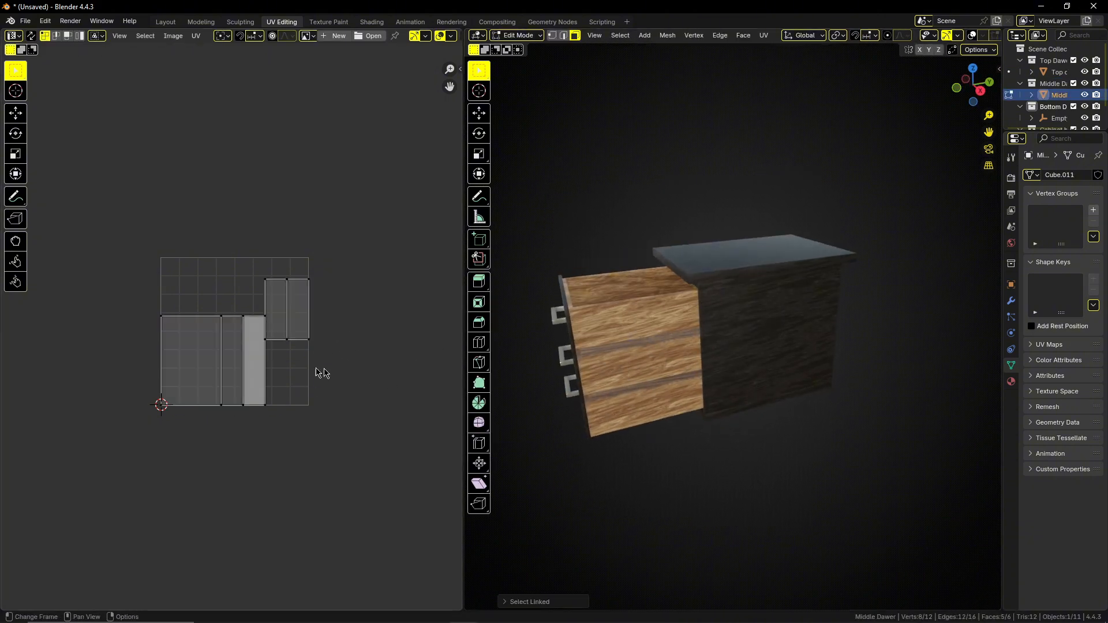
{"action": "key", "text": "a"}
{"action": "key", "text": "g"}
{"action": "left_click", "coordinate": [319, 317]}
Rotate the middle drawer's UV islands by 90°, enlarge them, rotate them another 90°, and leave mesh editing.
{"action": "key", "text": "r"}
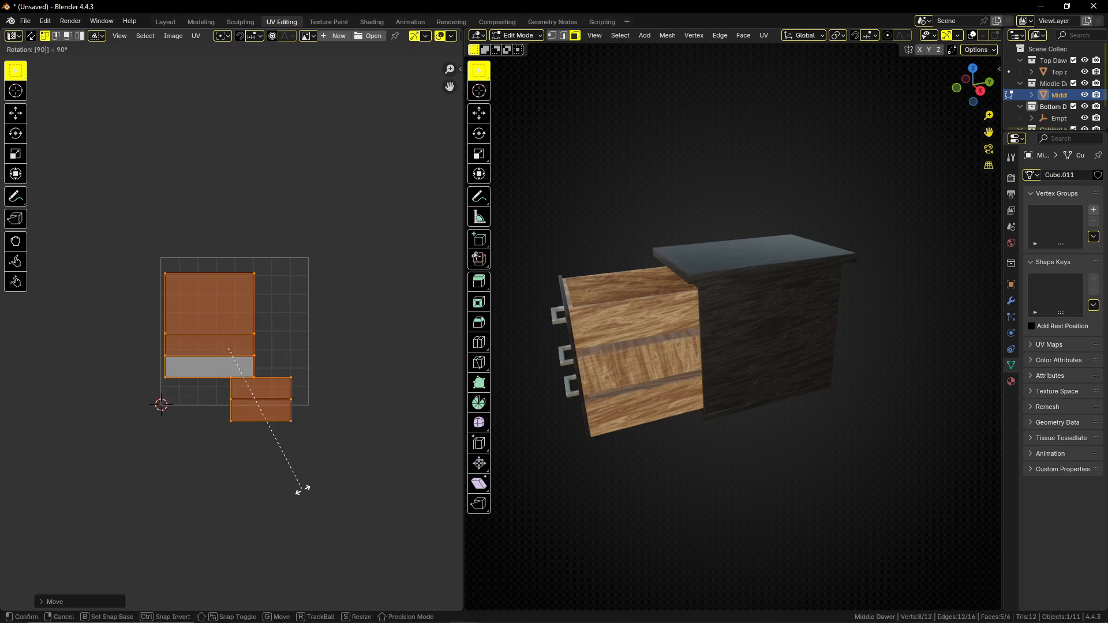
{"action": "left_click", "coordinate": [302, 490]}
{"action": "key", "text": "s"}
{"action": "left_click", "coordinate": [377, 391]}
{"action": "type", "text": "r90"}
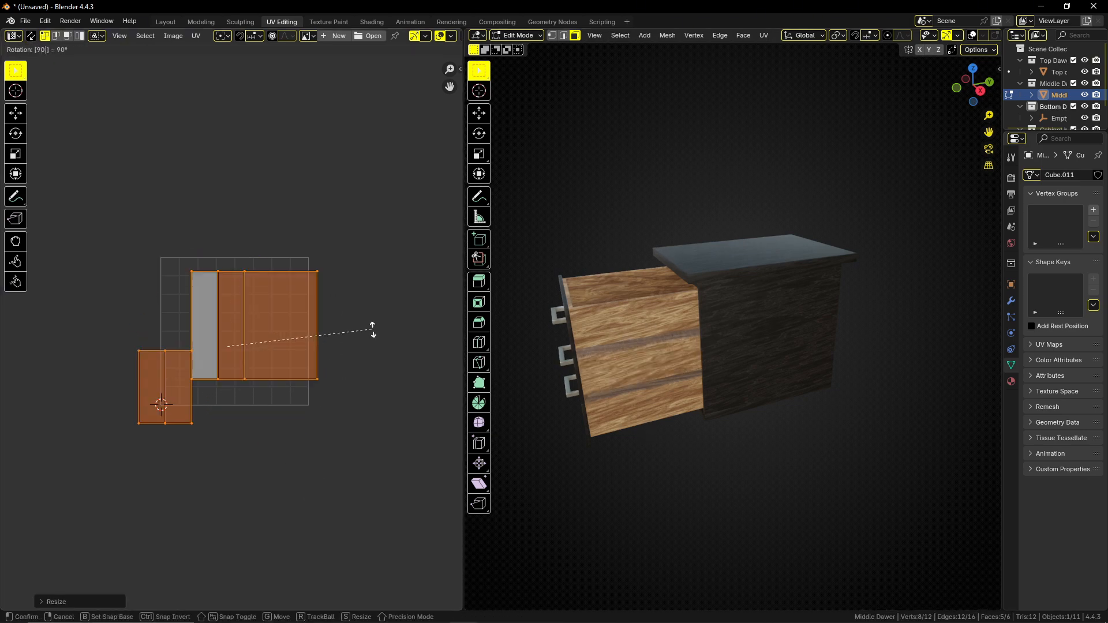
{"action": "left_click", "coordinate": [373, 329]}
{"action": "key", "text": "Tab"}
Select the top drawer in the Shading workspace and lower the factor of the Mix node blending the wood material's two noise textures.
{"action": "mouse_move", "coordinate": [646, 419]}
{"action": "middle_mouse_down"}
{"action": "mouse_move", "coordinate": [566, 405]}
{"action": "mouse_move", "coordinate": [729, 382]}
{"action": "mouse_move", "coordinate": [954, 403]}
{"action": "mouse_move", "coordinate": [839, 346]}
{"action": "mouse_move", "coordinate": [673, 346]}
{"action": "mouse_move", "coordinate": [604, 329]}
{"action": "middle_mouse_up"}
{"action": "left_click", "coordinate": [604, 330]}
{"action": "left_click", "coordinate": [372, 22]}
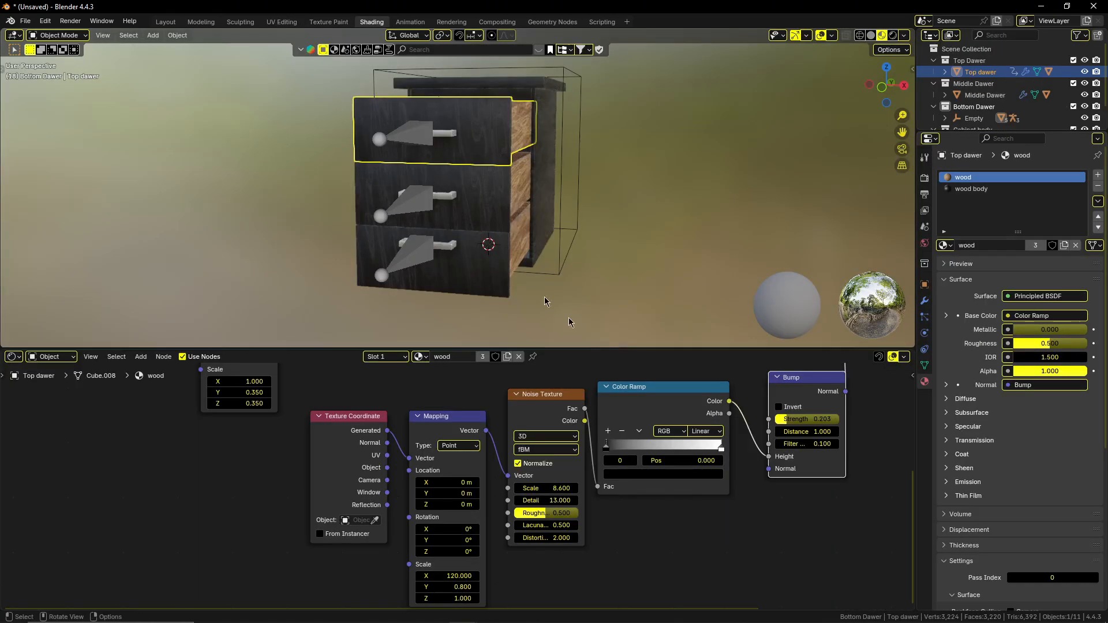
{"action": "middle_click_drag", "start_coordinate": [586, 224], "coordinate": [474, 230]}
{"action": "scroll", "coordinate": [516, 204], "scroll_direction": "up", "scroll_amount": 2}
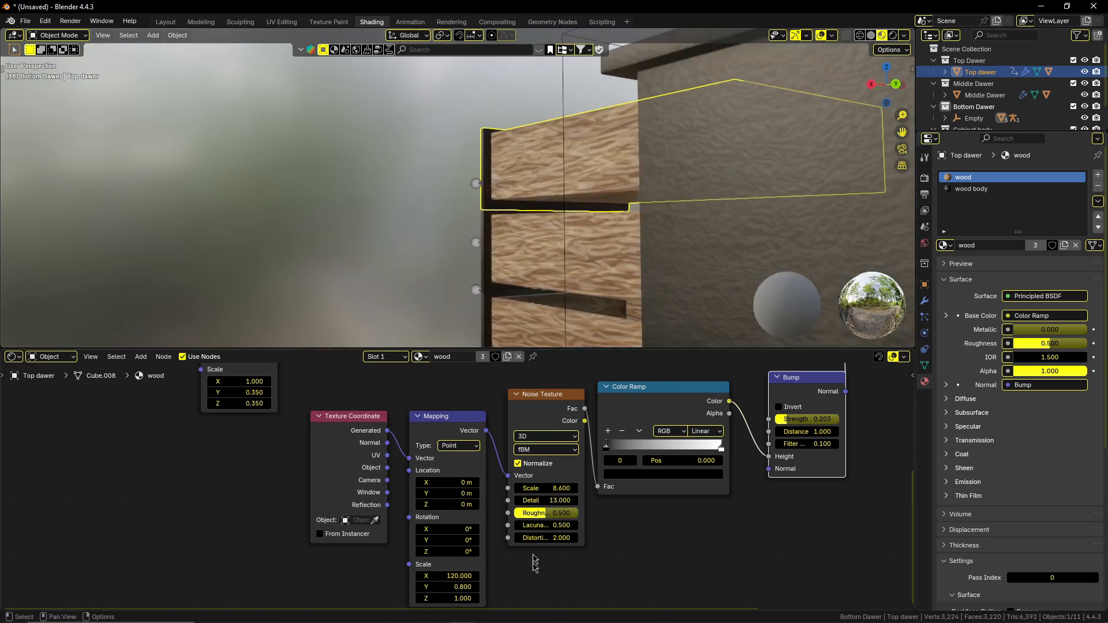
{"action": "middle_click_drag", "start_coordinate": [528, 364], "coordinate": [520, 532], "text": "shift"}
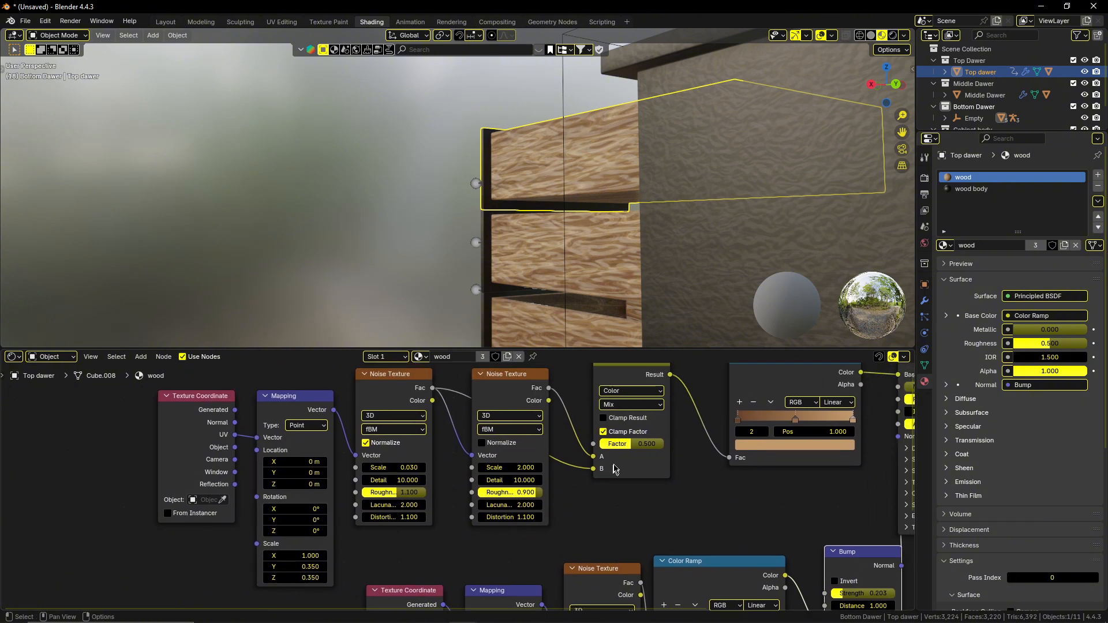
{"action": "left_click_drag", "start_coordinate": [628, 448], "coordinate": [620, 449]}
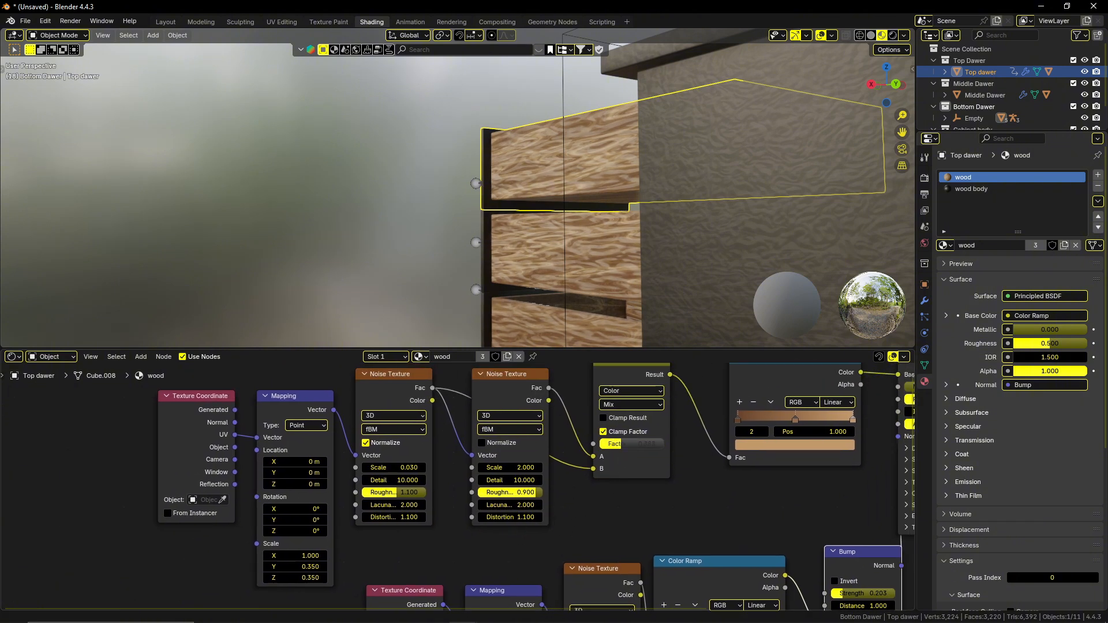
Try a roughness of 0.401 on the noise texture that drives the wood bump, and undo it.
{"action": "middle_click_drag", "start_coordinate": [681, 538], "coordinate": [455, 416]}
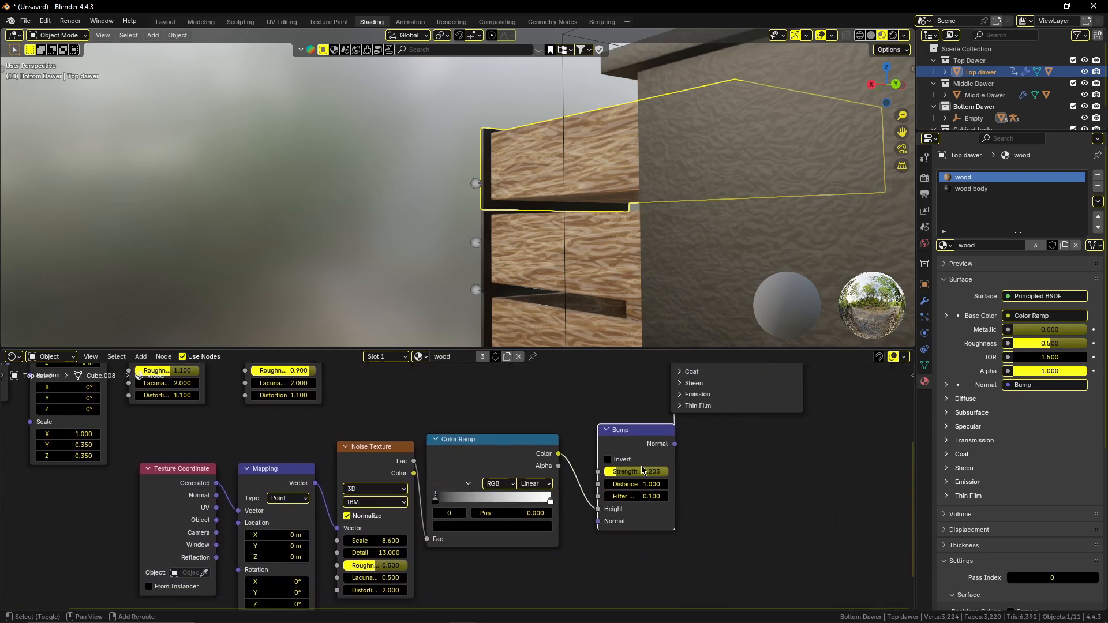
{"action": "left_click_drag", "start_coordinate": [387, 568], "coordinate": [369, 567]}
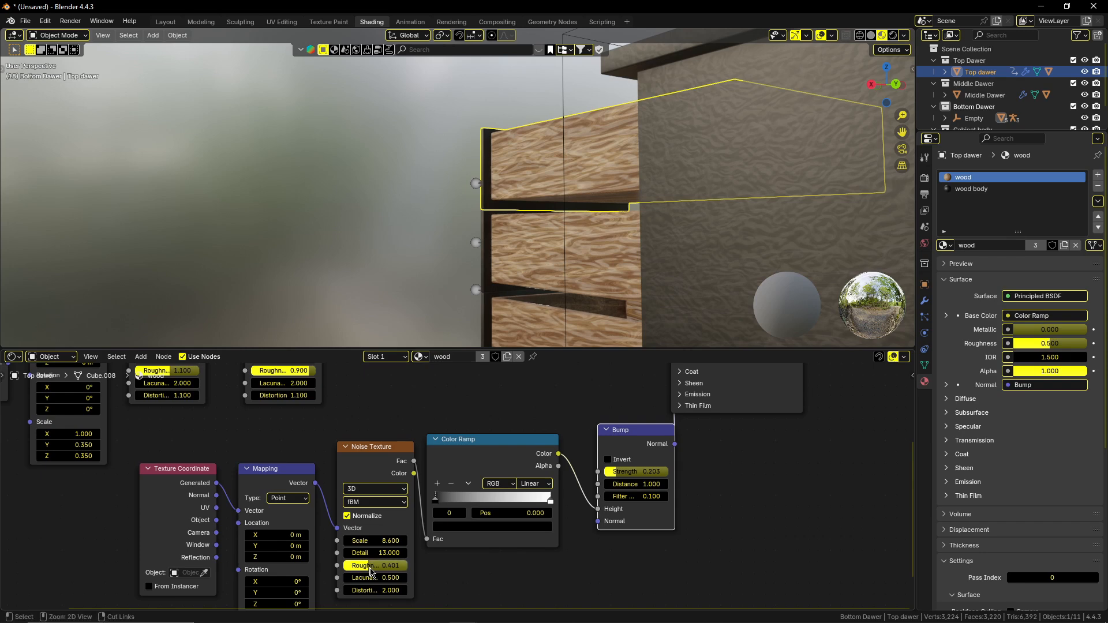
{"action": "key", "text": "ctrl+z"}
Set the wood material's Bump strength to 0.091 and deselect the top drawer.
{"action": "left_click_drag", "start_coordinate": [644, 474], "coordinate": [642, 473]}
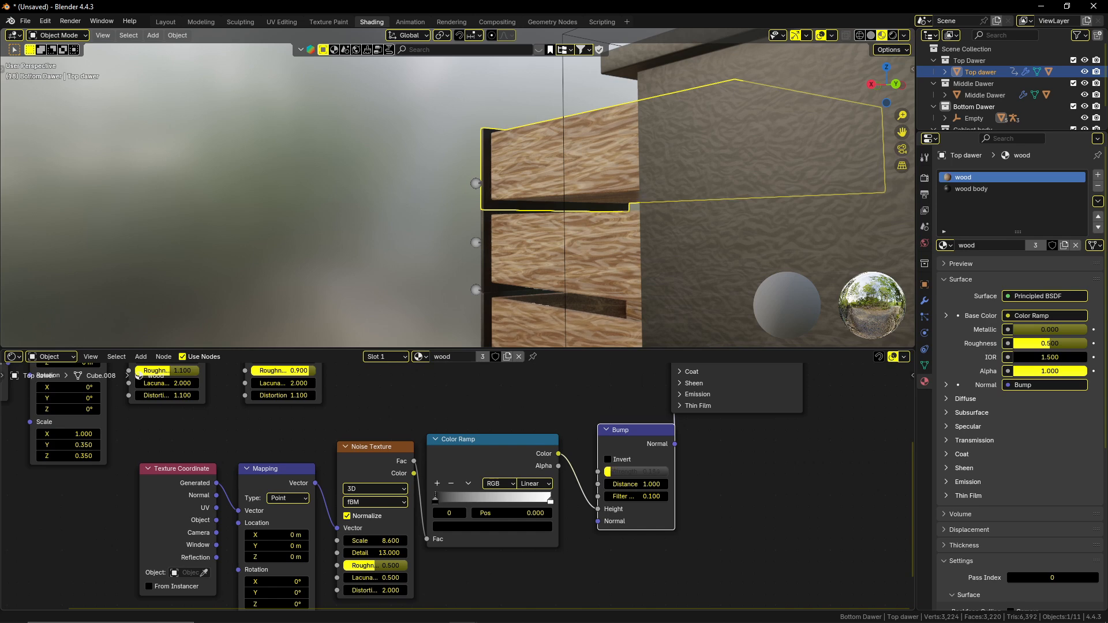
{"action": "left_click_drag", "start_coordinate": [642, 473], "coordinate": [634, 474]}
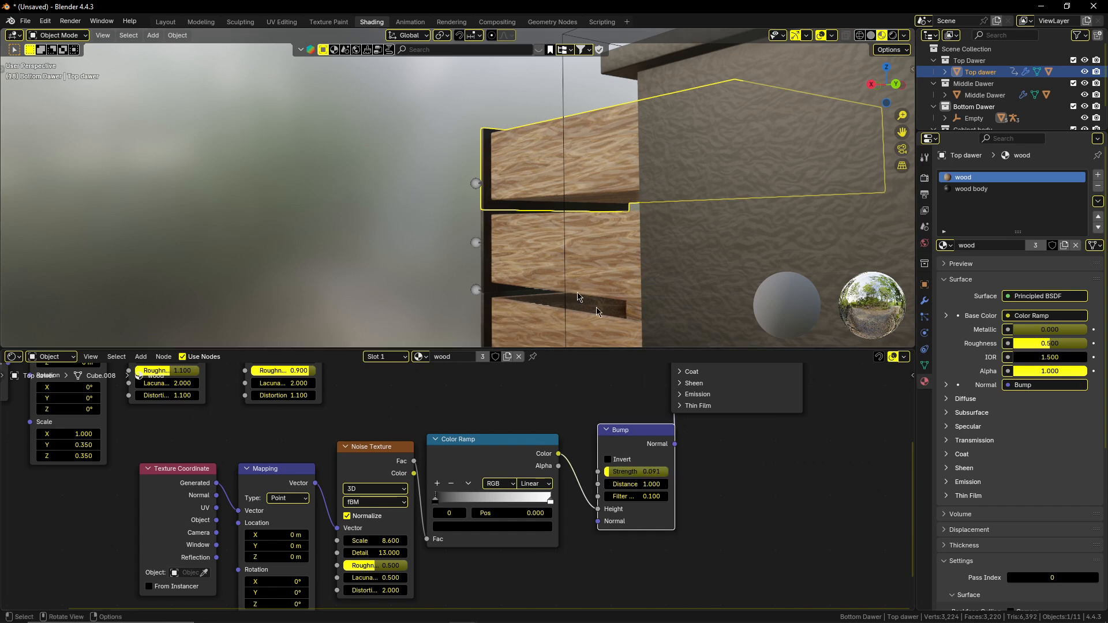
{"action": "middle_click_drag", "start_coordinate": [462, 232], "coordinate": [444, 228]}
{"action": "left_click", "coordinate": [405, 282]}
{"action": "middle_click_drag", "start_coordinate": [405, 282], "coordinate": [581, 289]}
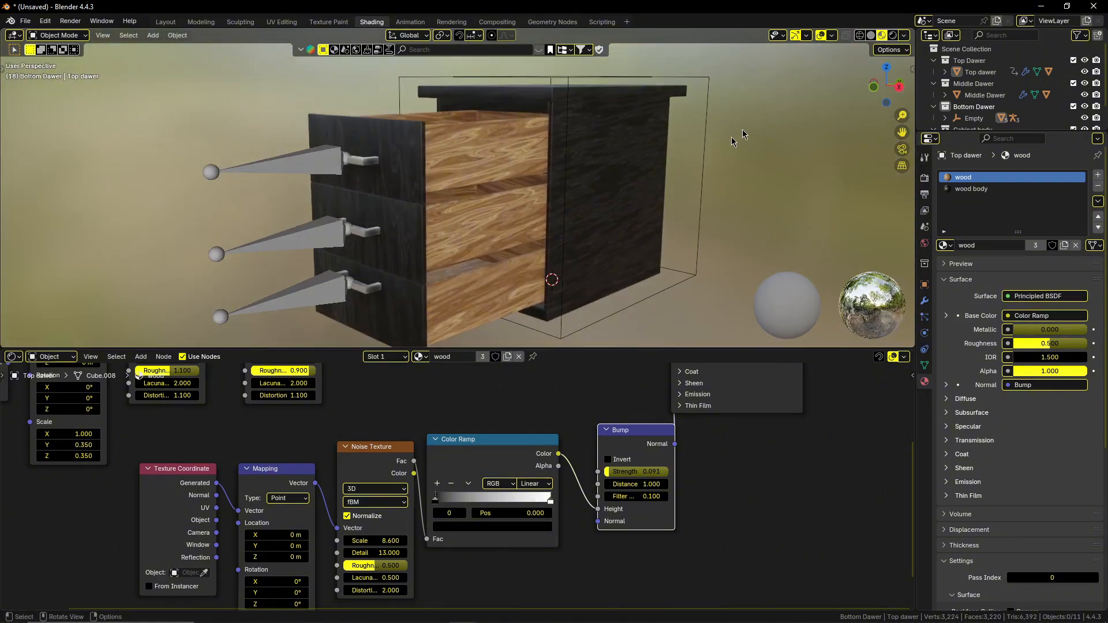
Switch to the Layout workspace and slide the top drawer shut by moving its armature along the global Y axis.
{"action": "left_click", "coordinate": [167, 22]}
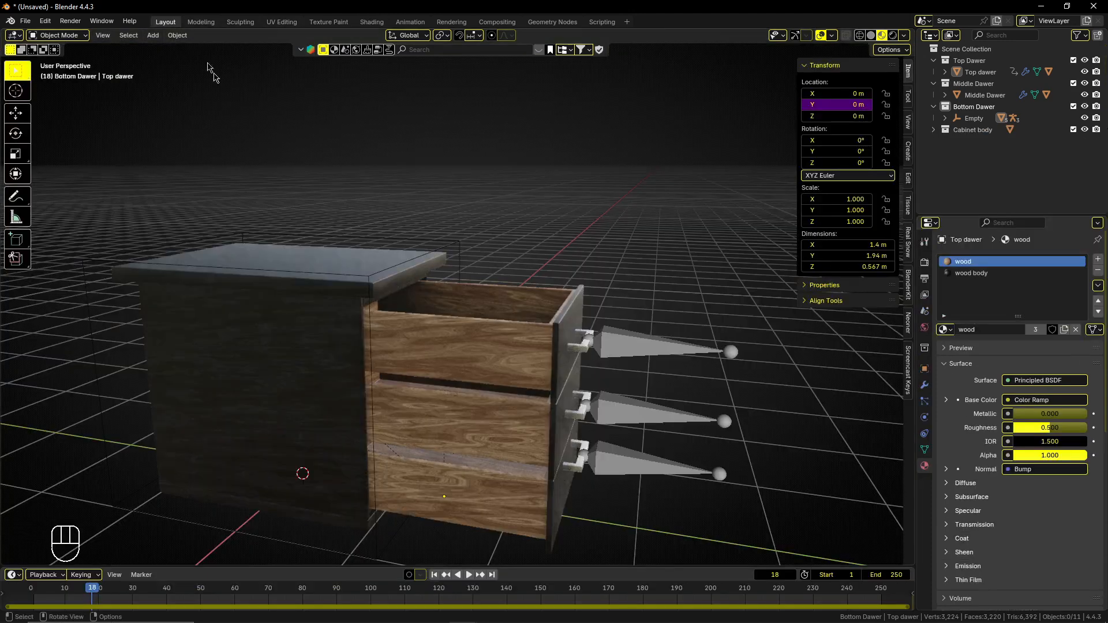
{"action": "left_click", "coordinate": [694, 356]}
{"action": "key", "text": "g"}
{"action": "key", "text": "y"}
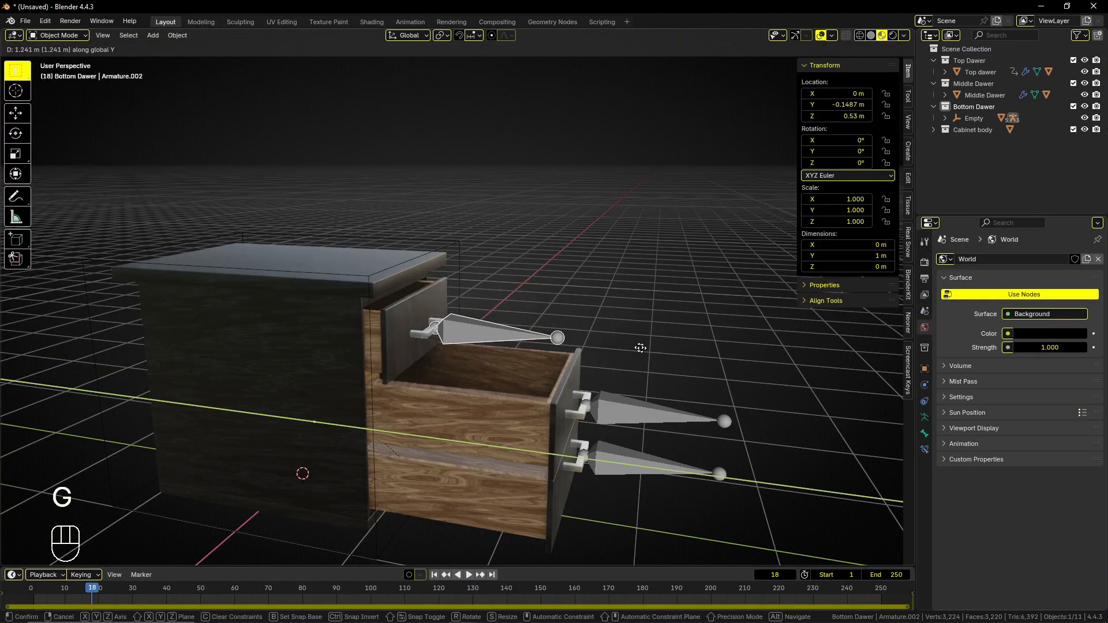
{"action": "left_click", "coordinate": [606, 358]}
Slide the middle and bottom drawers shut by moving their armatures along the global Y axis.
{"action": "left_click", "coordinate": [639, 407]}
{"action": "key", "text": "g"}
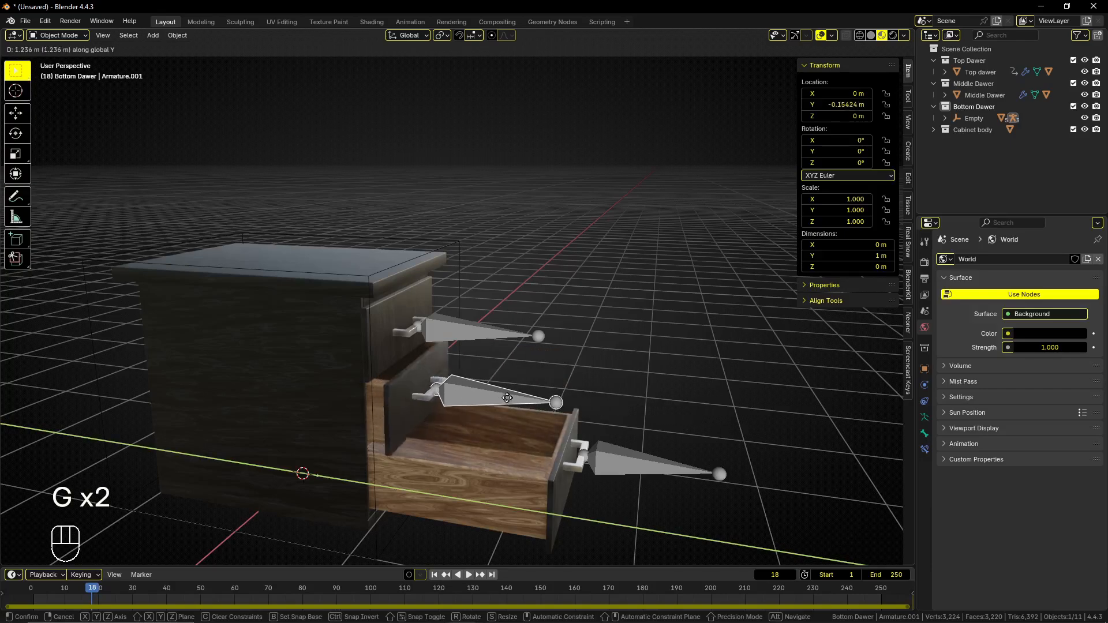
{"action": "left_click", "coordinate": [473, 402]}
{"action": "left_click", "coordinate": [631, 465]}
{"action": "key", "text": "g"}
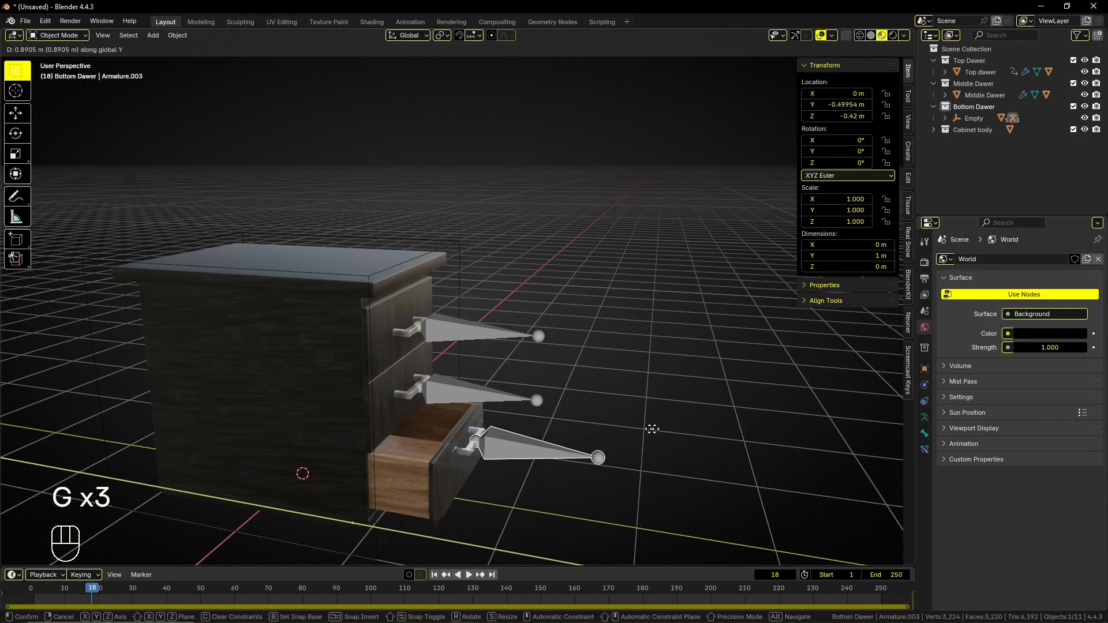
{"action": "left_click", "coordinate": [630, 400]}
Switch the viewport to solid shading and enlarge the timeline, with the playhead at frame 0.
{"action": "middle_click_drag", "start_coordinate": [631, 400], "coordinate": [596, 559]}
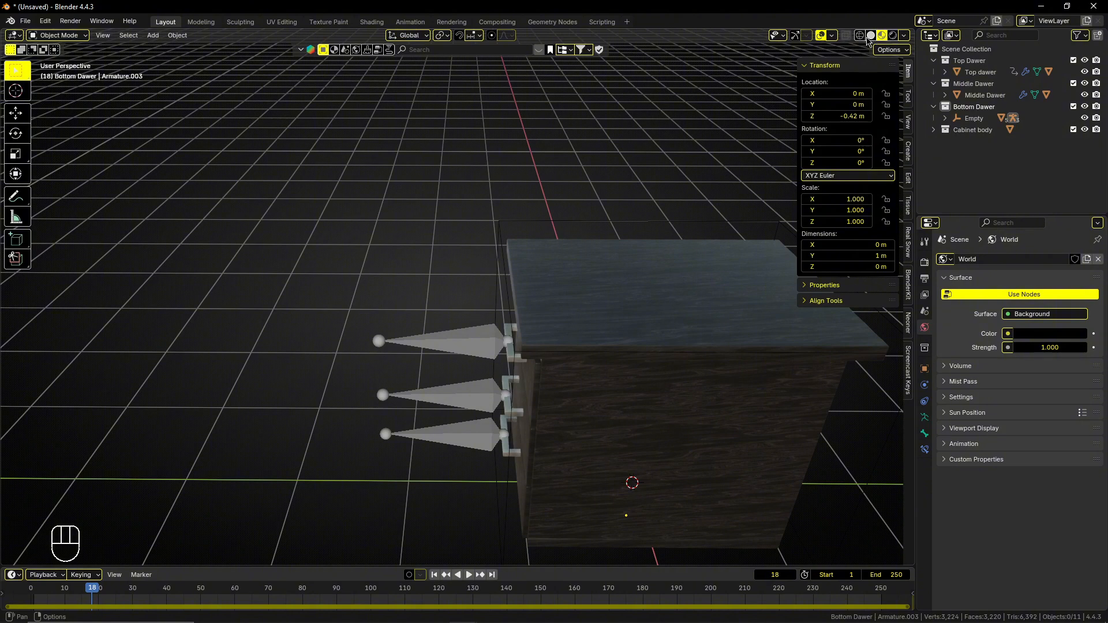
{"action": "left_click", "coordinate": [871, 35]}
{"action": "middle_click_drag", "start_coordinate": [569, 460], "coordinate": [607, 489]}
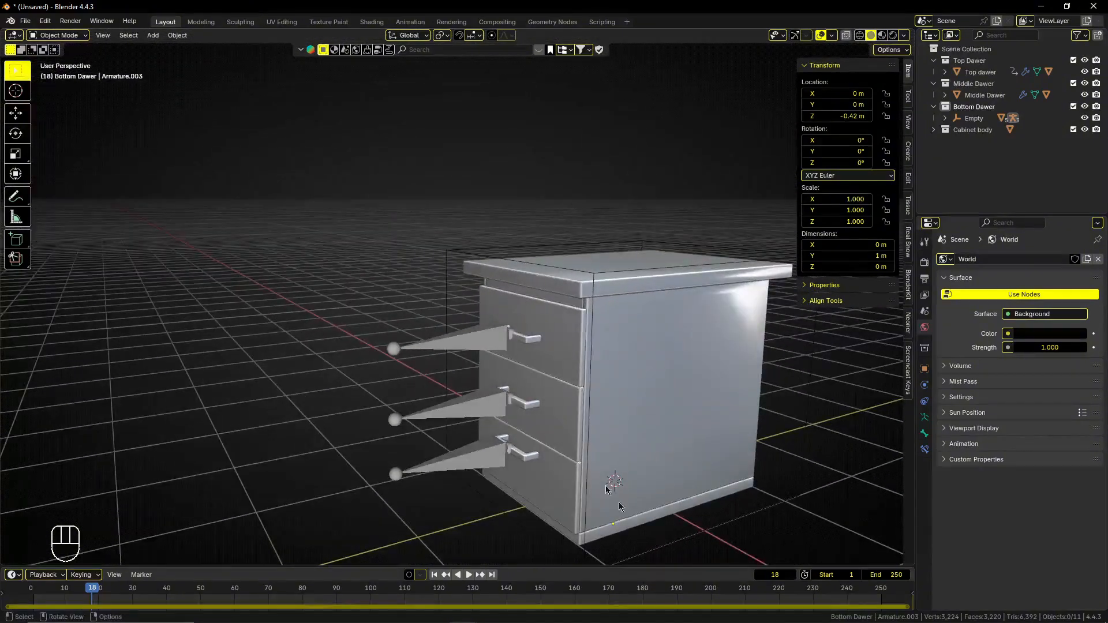
{"action": "left_click_drag", "start_coordinate": [736, 567], "coordinate": [634, 485]}
{"action": "left_click", "coordinate": [433, 490]}
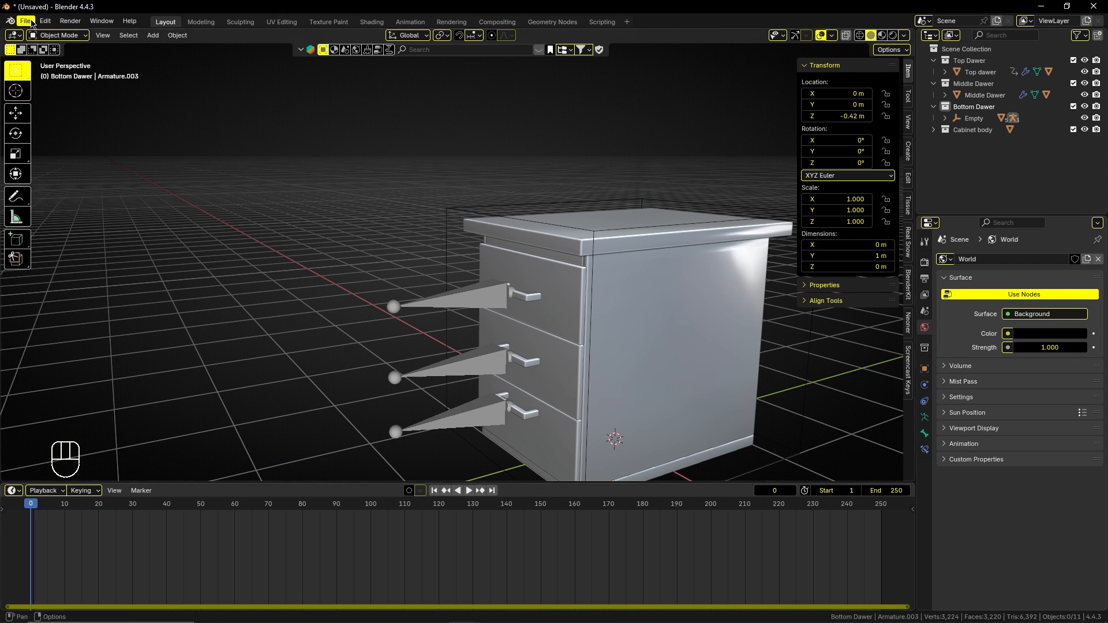
Examine the default F-curve interpolation options in the animation preferences and close the preferences.
{"action": "left_click", "coordinate": [31, 21]}
{"action": "mouse_move", "coordinate": [45, 22]}
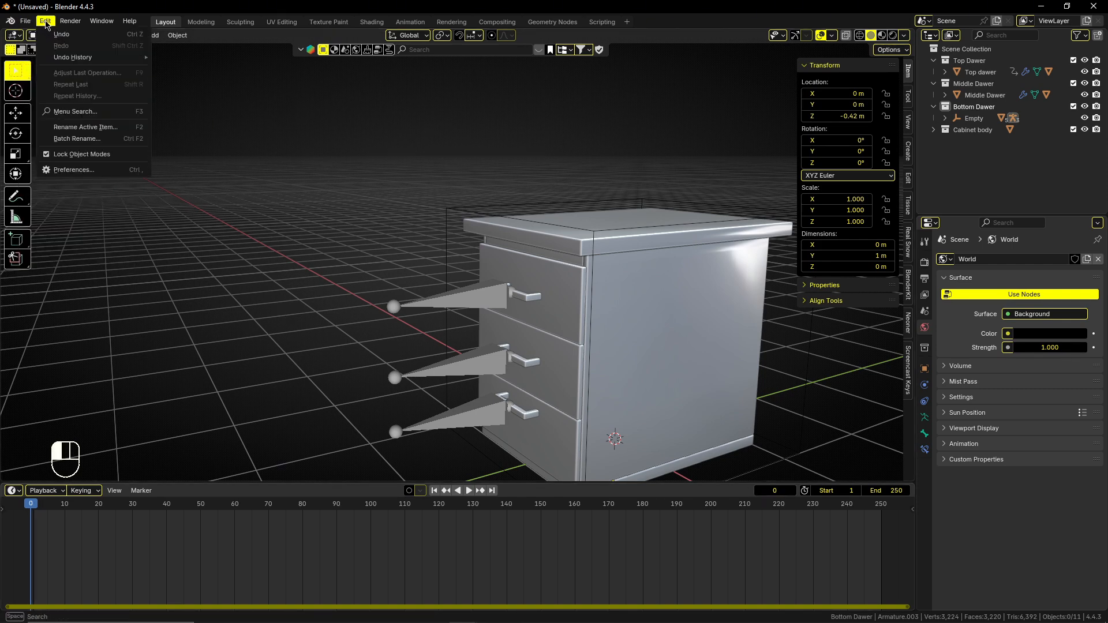
{"action": "left_click", "coordinate": [81, 169]}
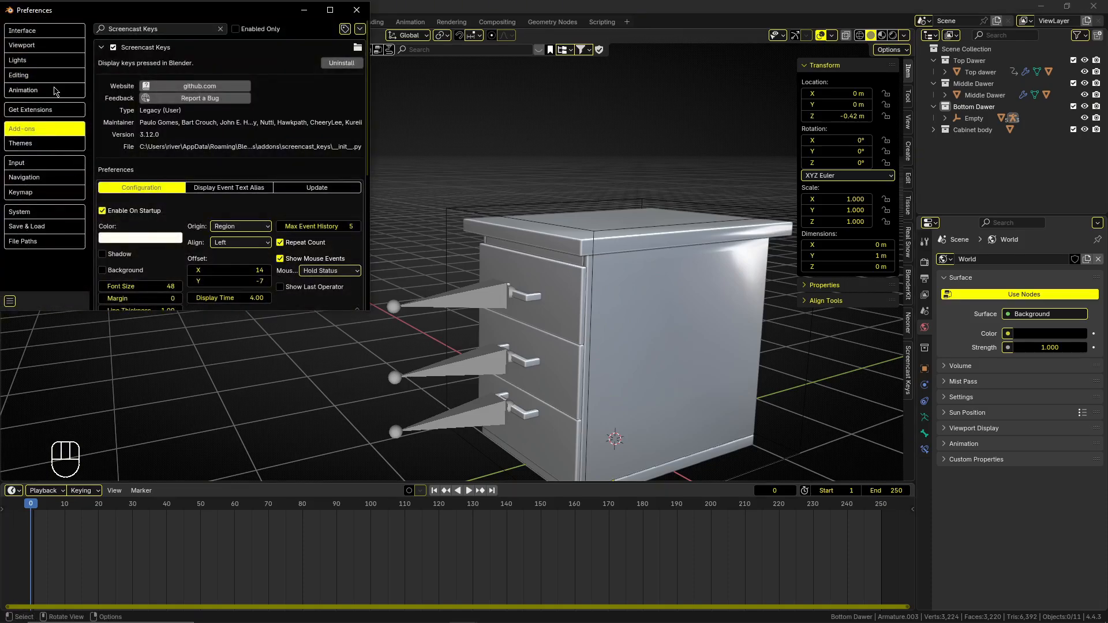
{"action": "left_click", "coordinate": [56, 91]}
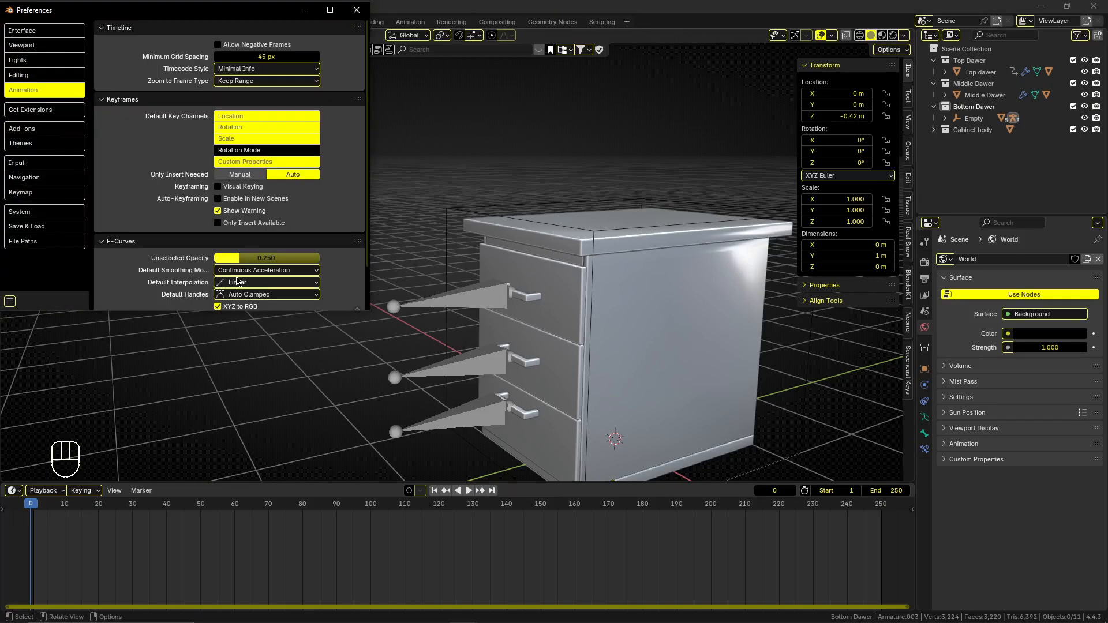
{"action": "left_click", "coordinate": [237, 282]}
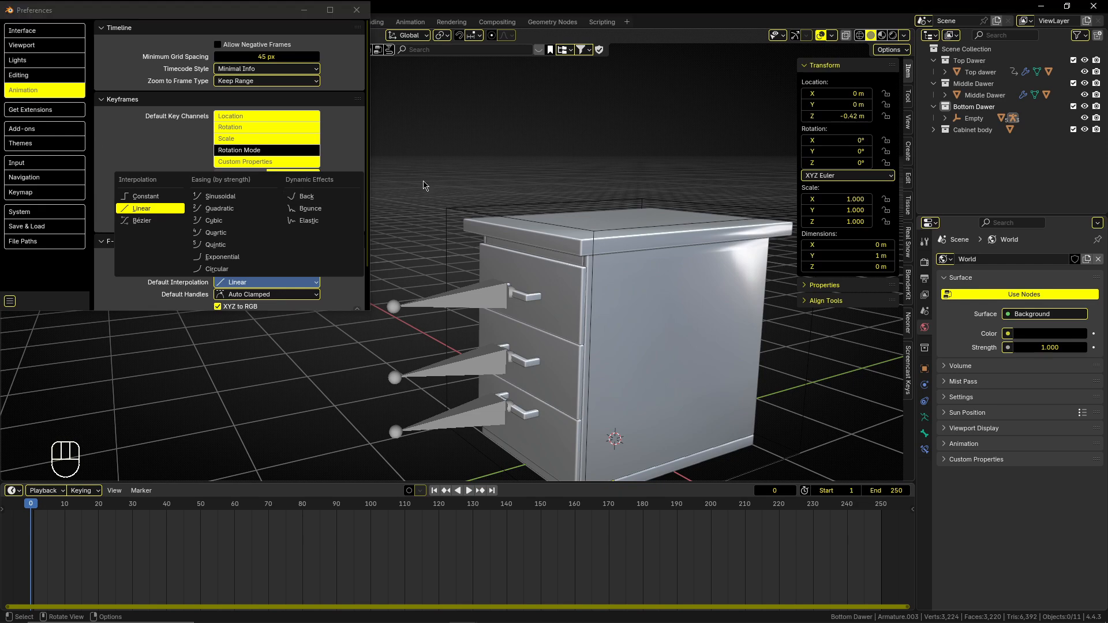
{"action": "left_click", "coordinate": [356, 10]}
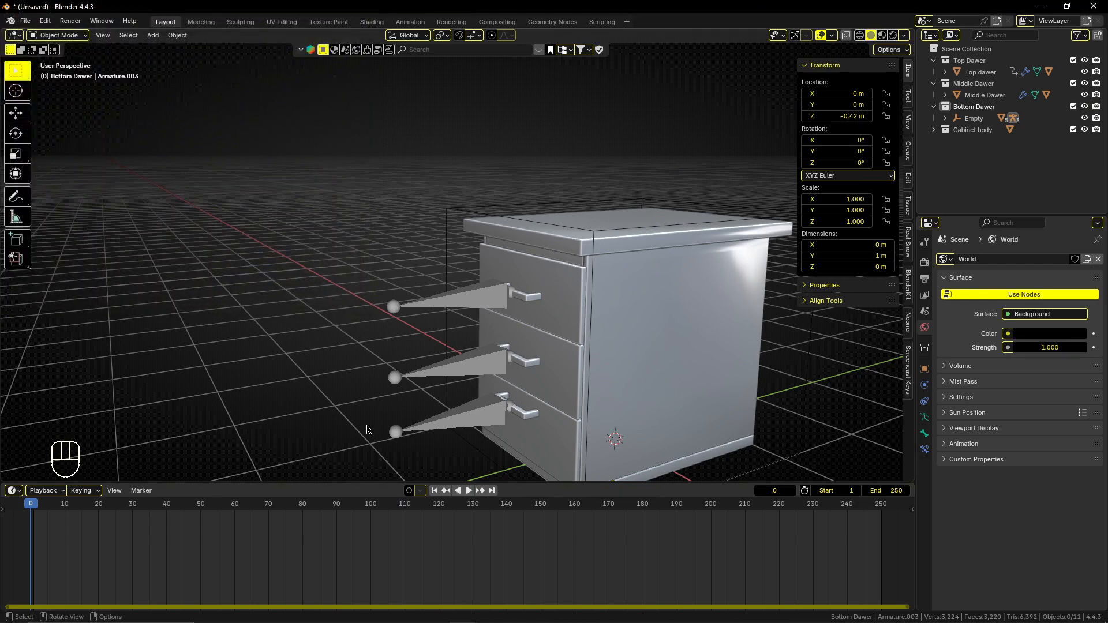
Keyframe the location of the top drawer's armature at frame 0 and display the timeline in seconds.
{"action": "left_click", "coordinate": [412, 310]}
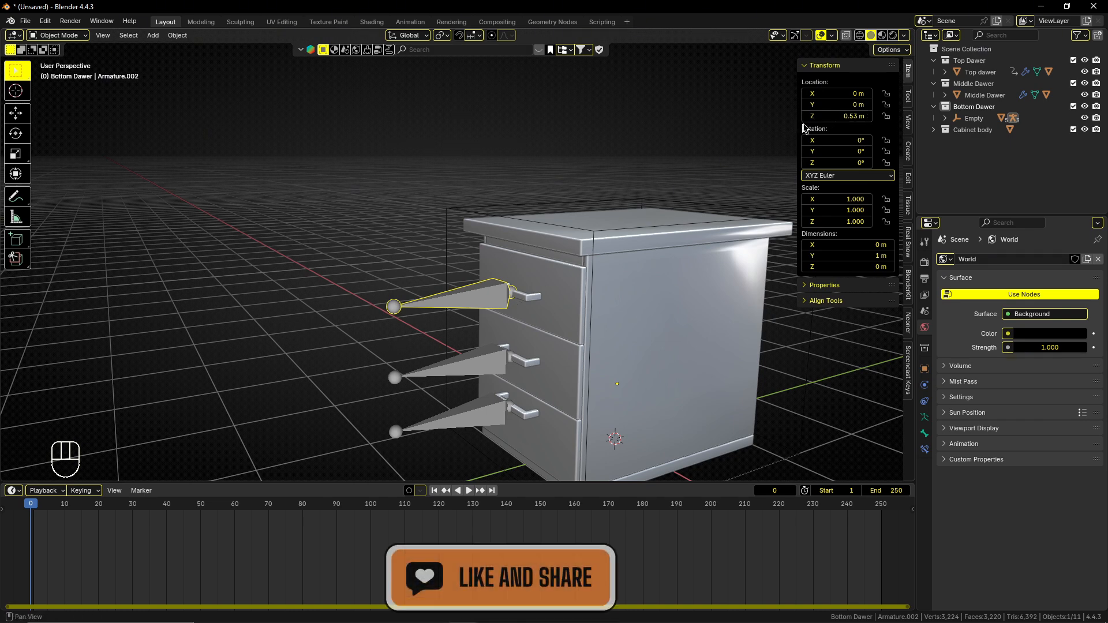
{"action": "key", "text": "i"}
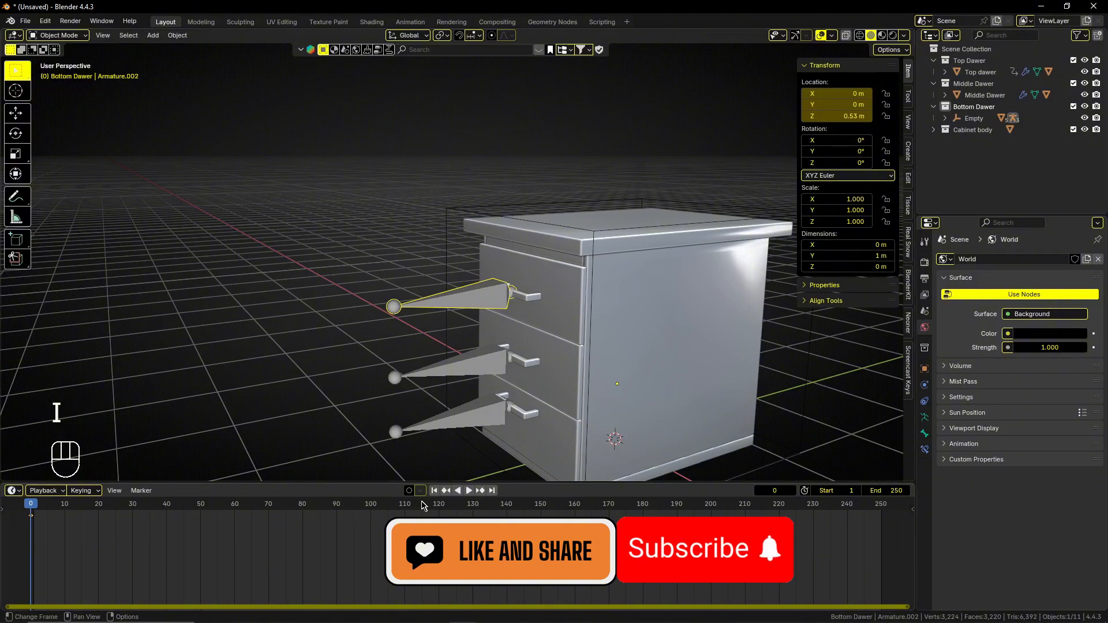
{"action": "left_click", "coordinate": [441, 506]}
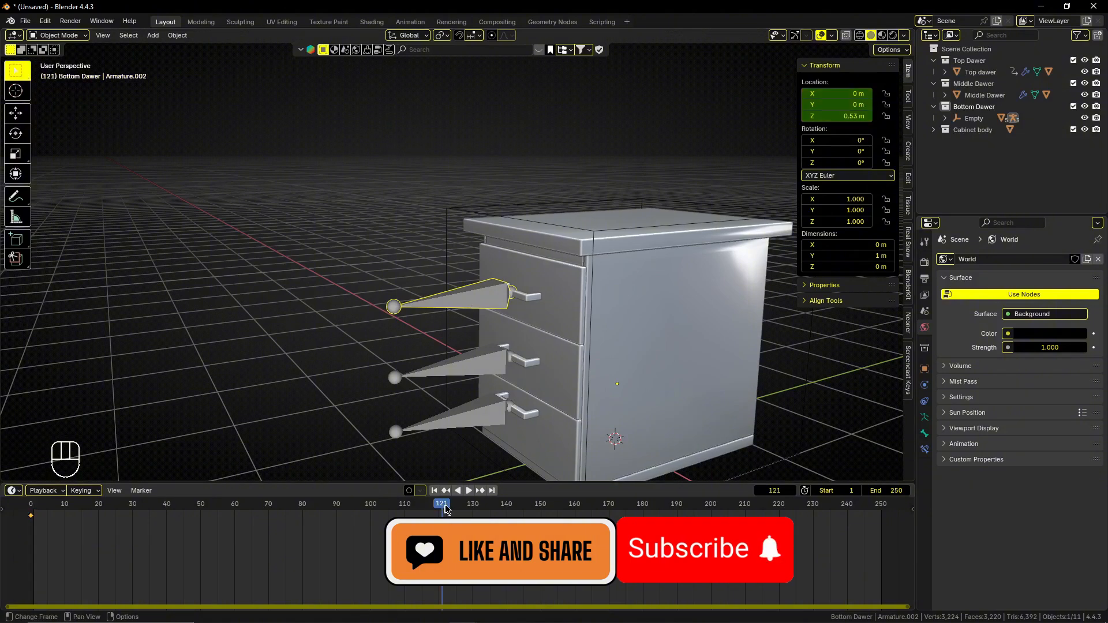
{"action": "key", "text": "ctrl+t"}
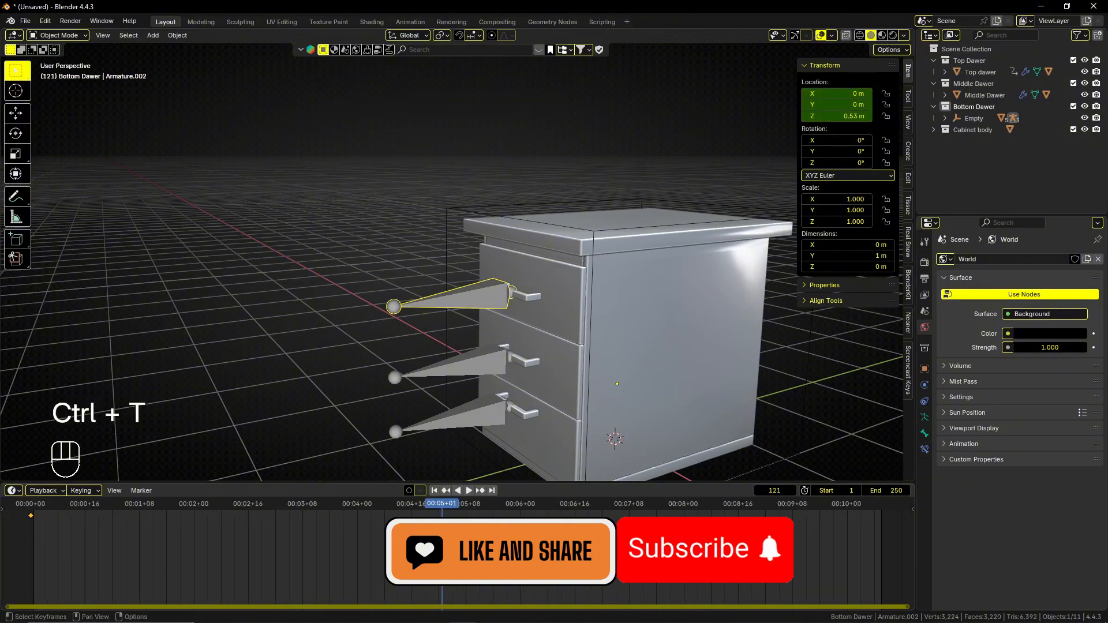
At frame 120, pull the top drawer's armature out to Y -1.39 m and keyframe its location.
{"action": "left_click_drag", "start_coordinate": [454, 506], "coordinate": [440, 506]}
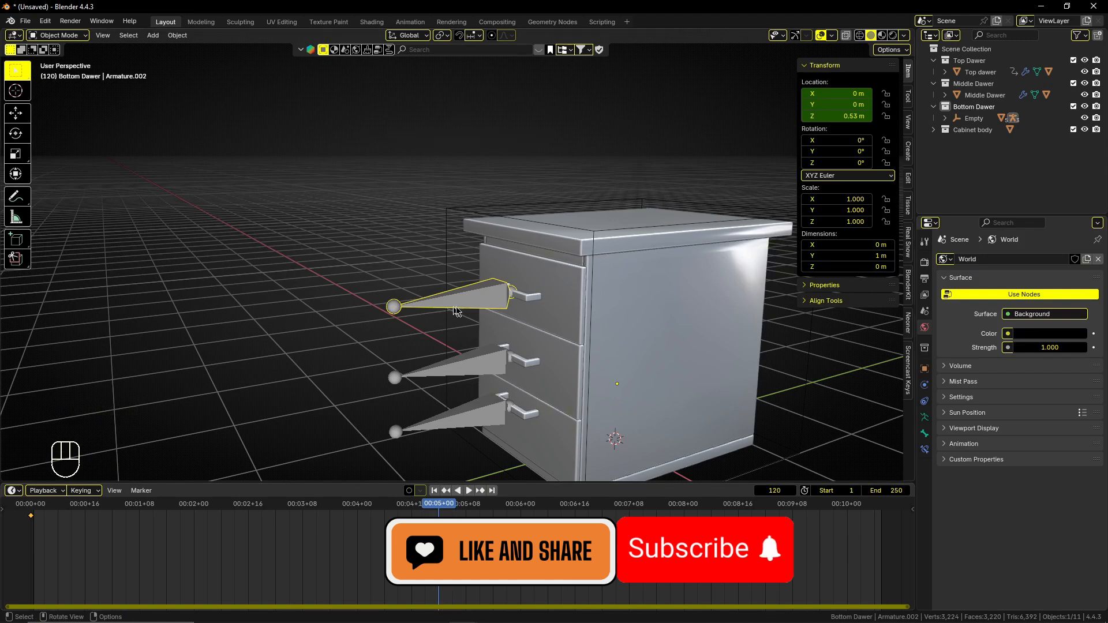
{"action": "key", "text": "g"}
{"action": "left_click", "coordinate": [301, 346]}
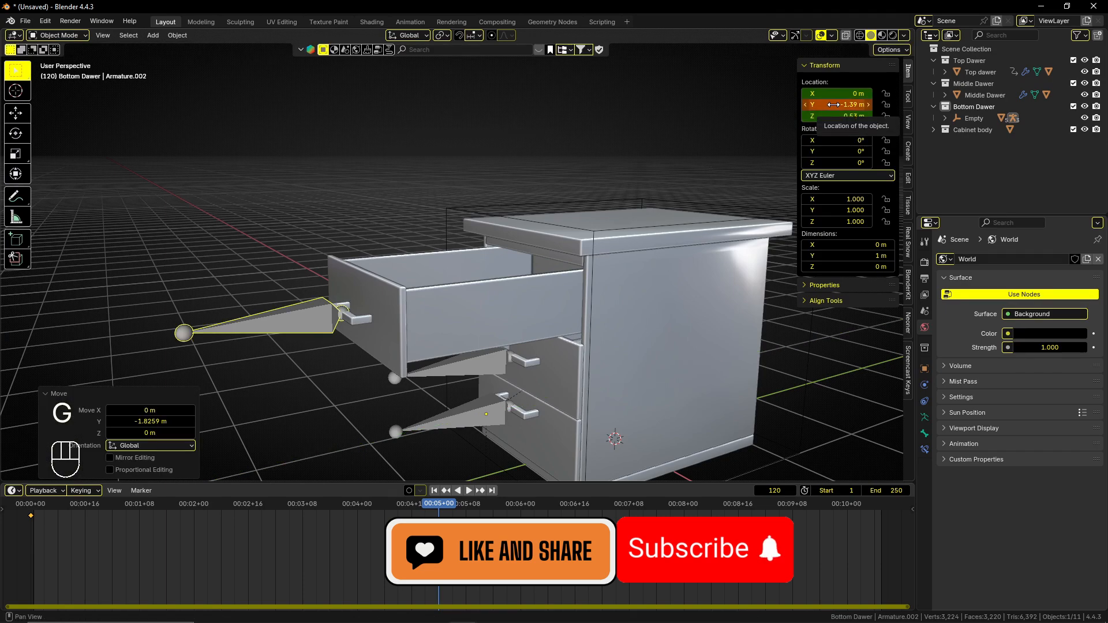
{"action": "key", "text": "i"}
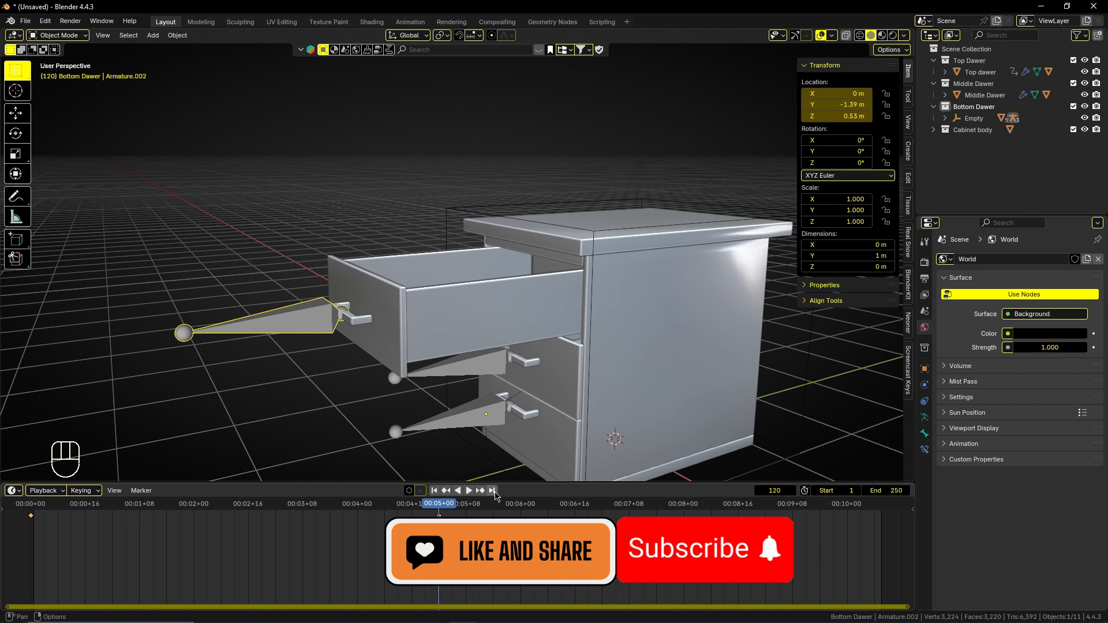
At frame 250, move the top drawer's armature back to Y 0 m and keyframe its location.
{"action": "left_click", "coordinate": [492, 491]}
{"action": "key", "text": "g"}
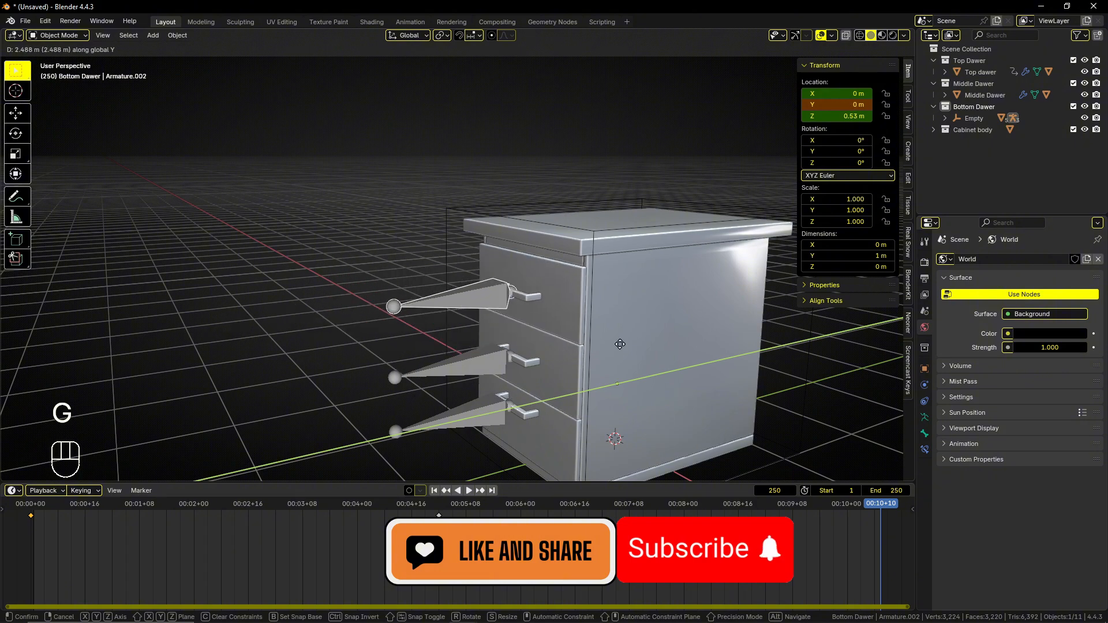
{"action": "left_click", "coordinate": [620, 343]}
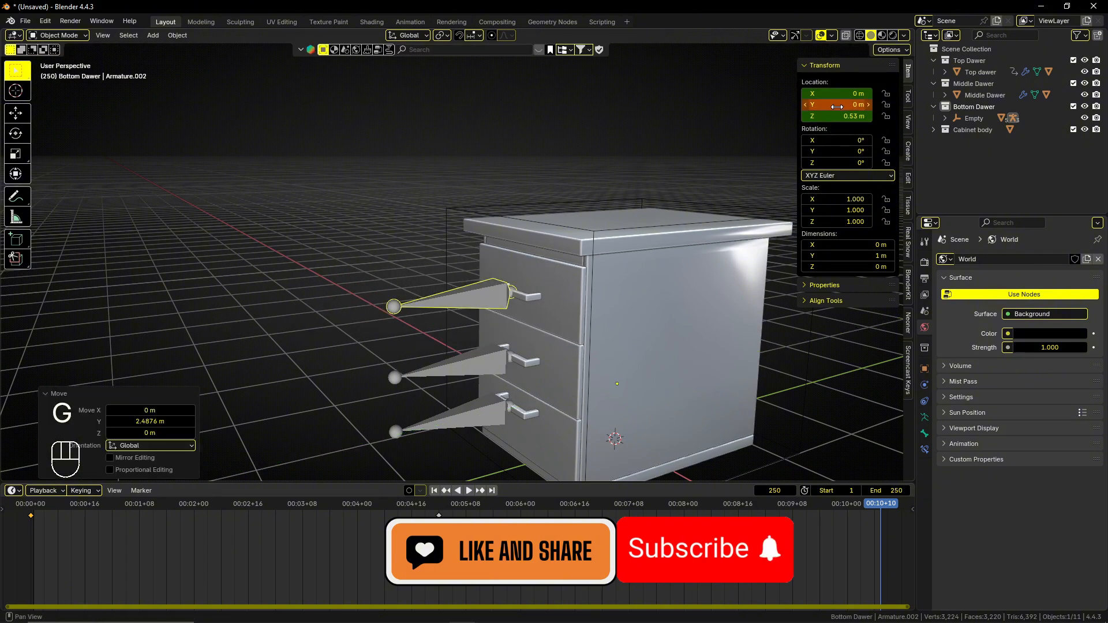
{"action": "key", "text": "i"}
Play the top drawer's animation and inspect the cabinet from several angles in material preview shading.
{"action": "left_click", "coordinate": [782, 399]}
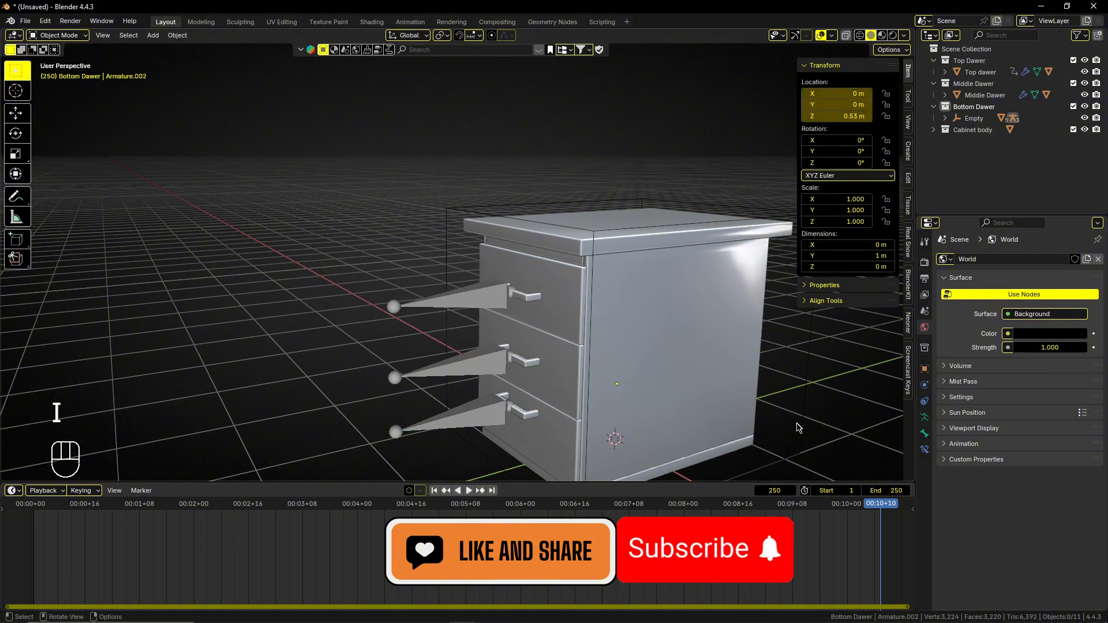
{"action": "key", "text": "space"}
{"action": "middle_click_drag", "start_coordinate": [781, 399], "coordinate": [652, 379]}
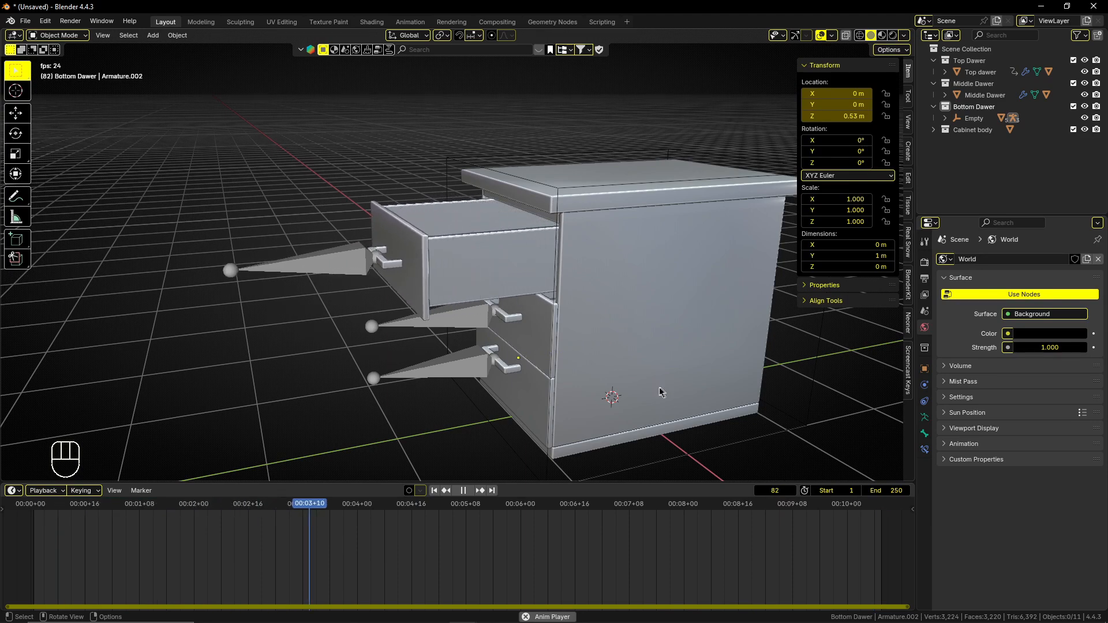
{"action": "mouse_move", "coordinate": [635, 382]}
{"action": "middle_mouse_down"}
{"action": "mouse_move", "coordinate": [562, 338]}
{"action": "mouse_move", "coordinate": [575, 355]}
{"action": "mouse_move", "coordinate": [655, 339]}
{"action": "mouse_move", "coordinate": [633, 311]}
{"action": "mouse_move", "coordinate": [610, 306]}
{"action": "middle_mouse_up"}
{"action": "left_click", "coordinate": [881, 36]}
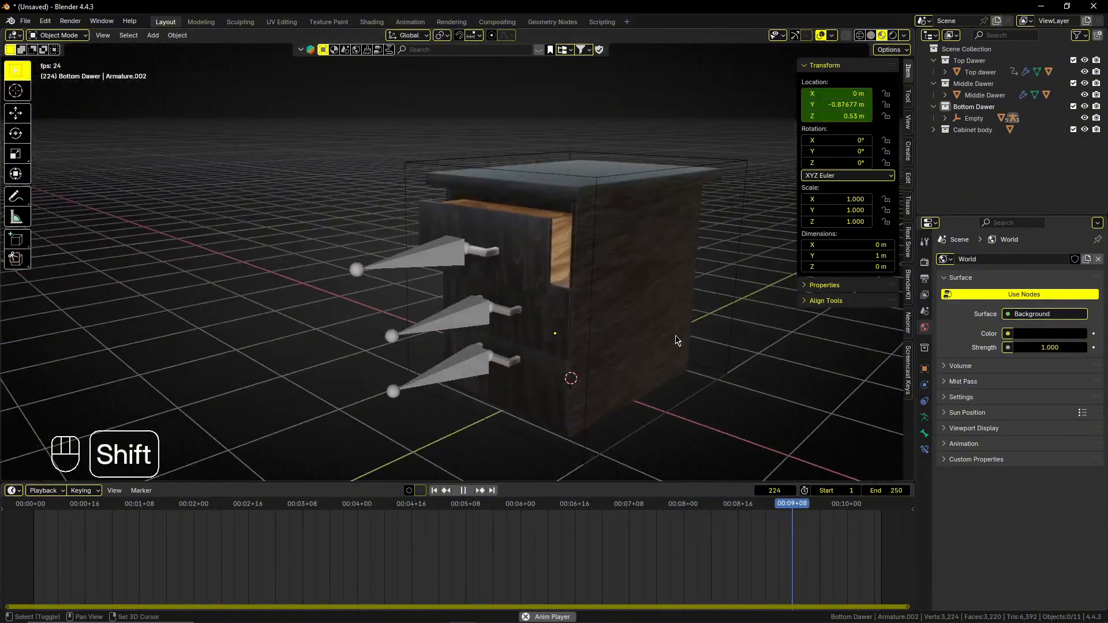
{"action": "middle_click_drag", "start_coordinate": [677, 341], "coordinate": [634, 326], "text": "shift"}
{"action": "middle_click_drag", "start_coordinate": [598, 294], "coordinate": [554, 297]}
{"action": "middle_click_drag", "start_coordinate": [555, 282], "coordinate": [589, 276]}
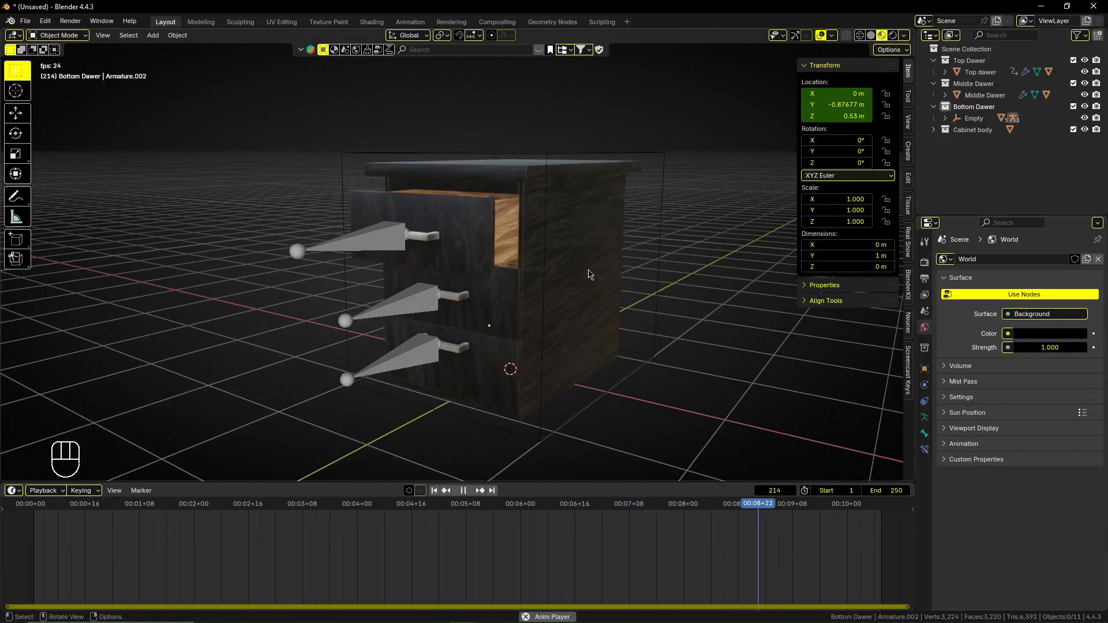